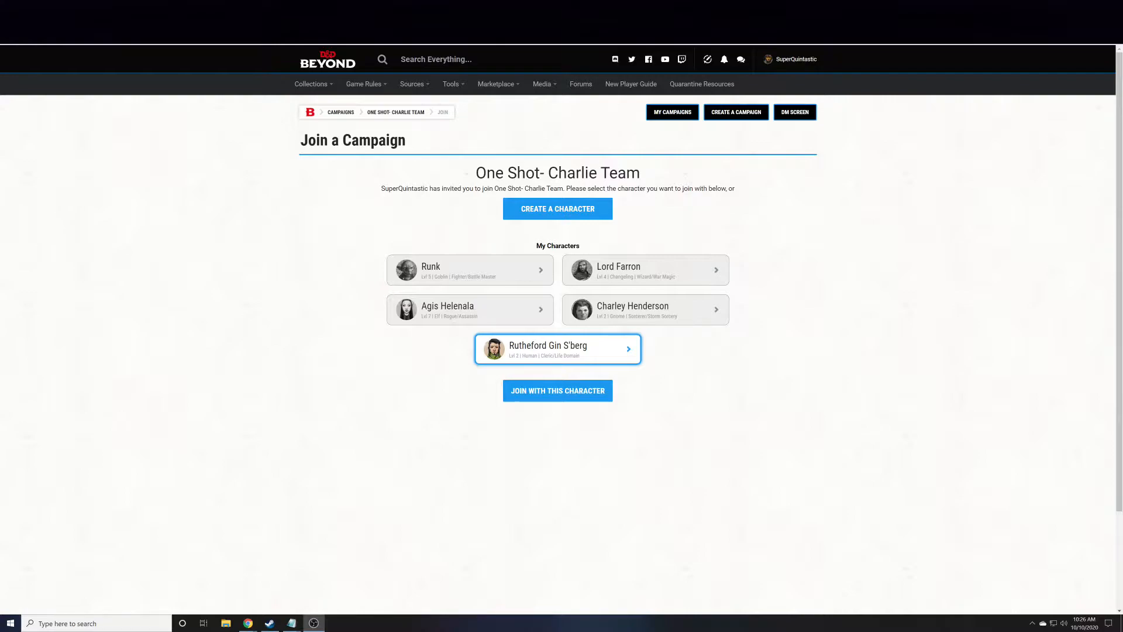
- Check the campaign invite link in the Oneshot list note in Notepad, and return to the campaign join page
click(291, 623)
mouse_move(150, 205)
mouse_down()
mouse_move(152, 165)
mouse_move(165, 192)
mouse_up()
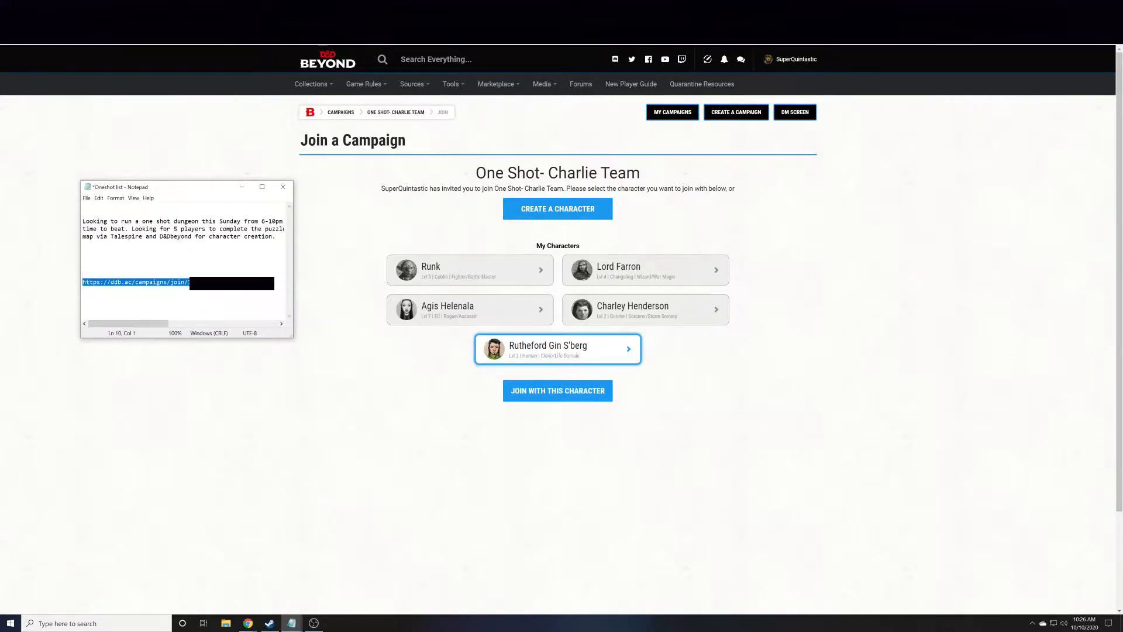
click(252, 284)
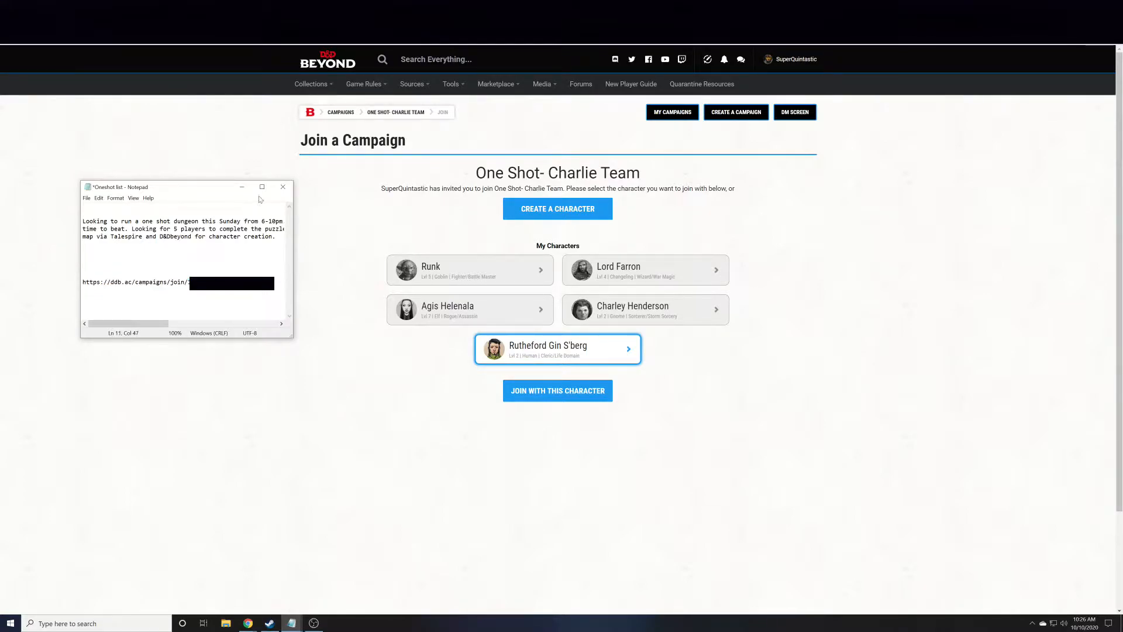
click(246, 188)
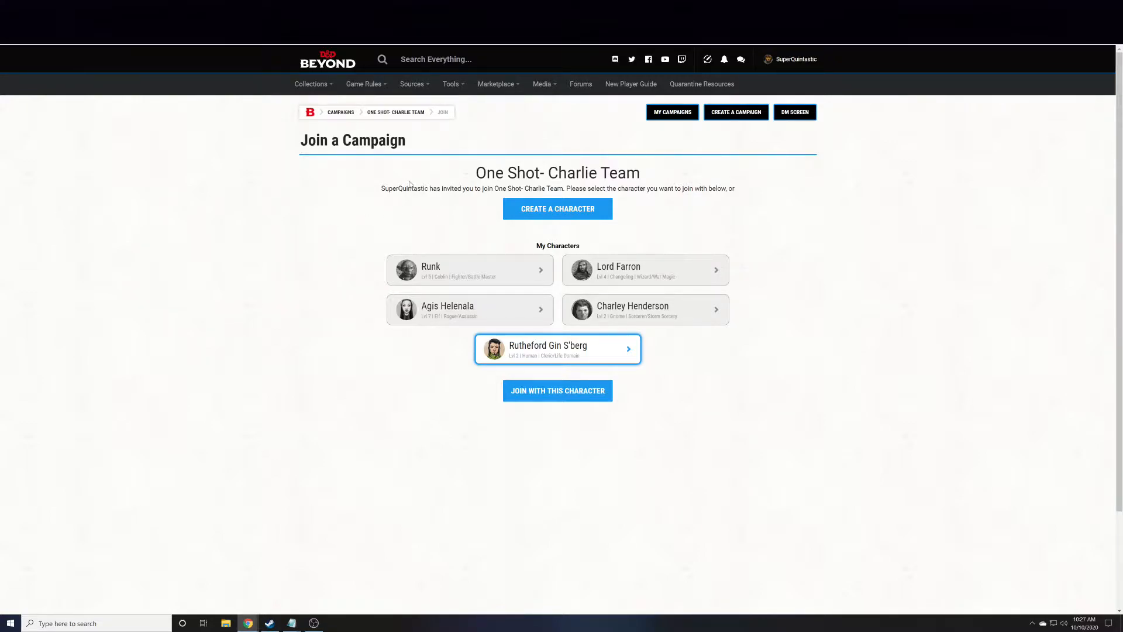
- Start creating a new character to join the One Shot- Charlie Team campaign
drag(473, 173, 643, 176)
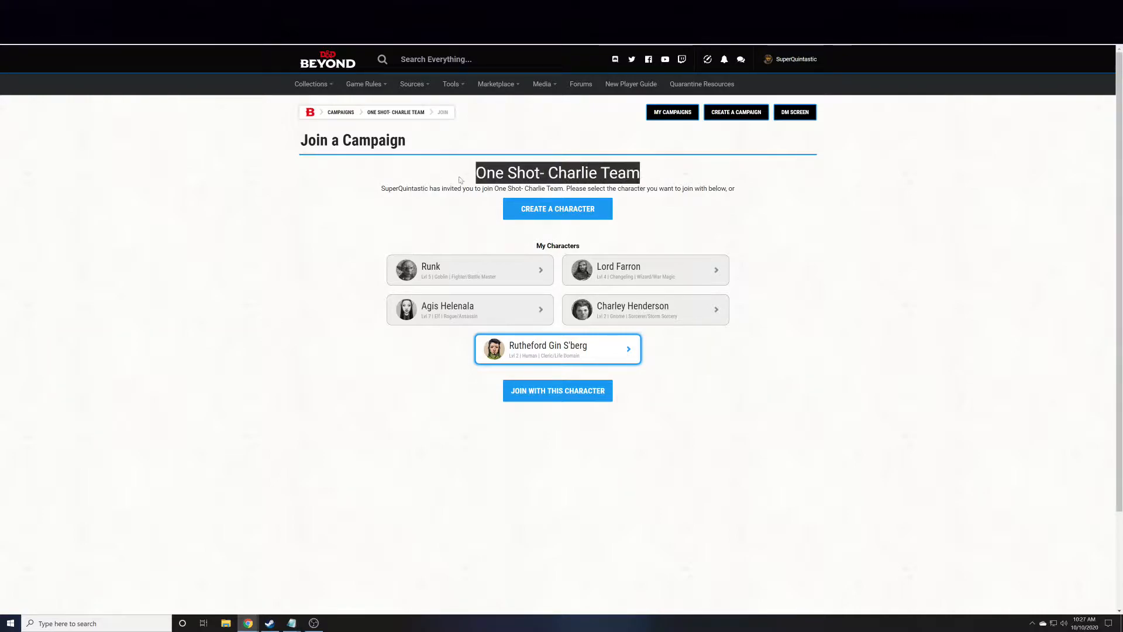
drag(381, 188, 604, 188)
click(569, 226)
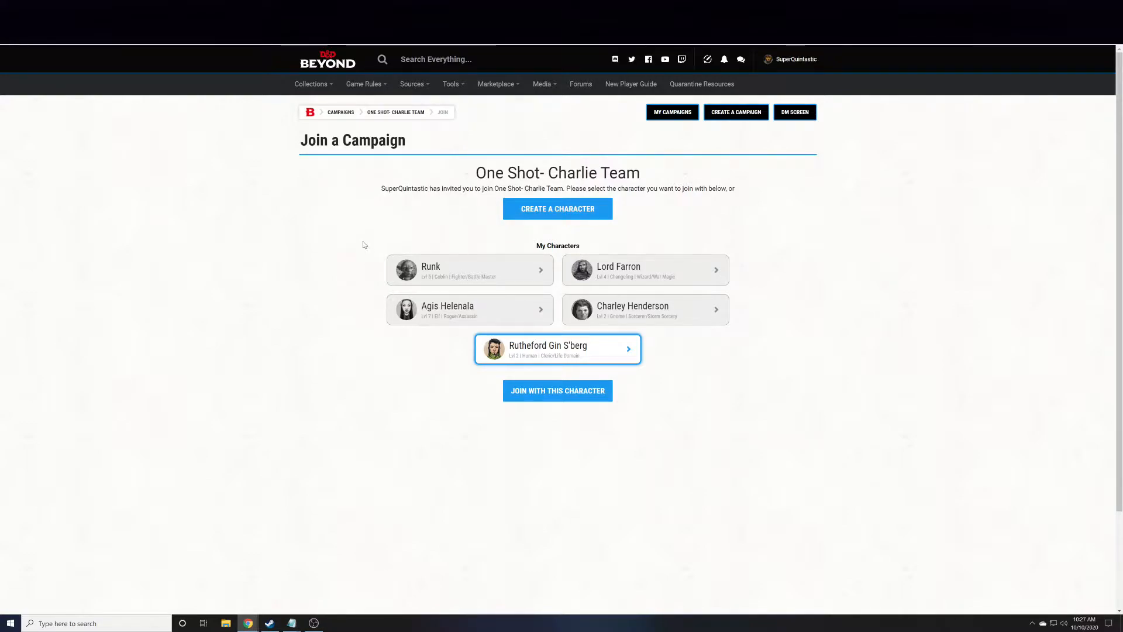
drag(364, 245, 728, 346)
click(731, 346)
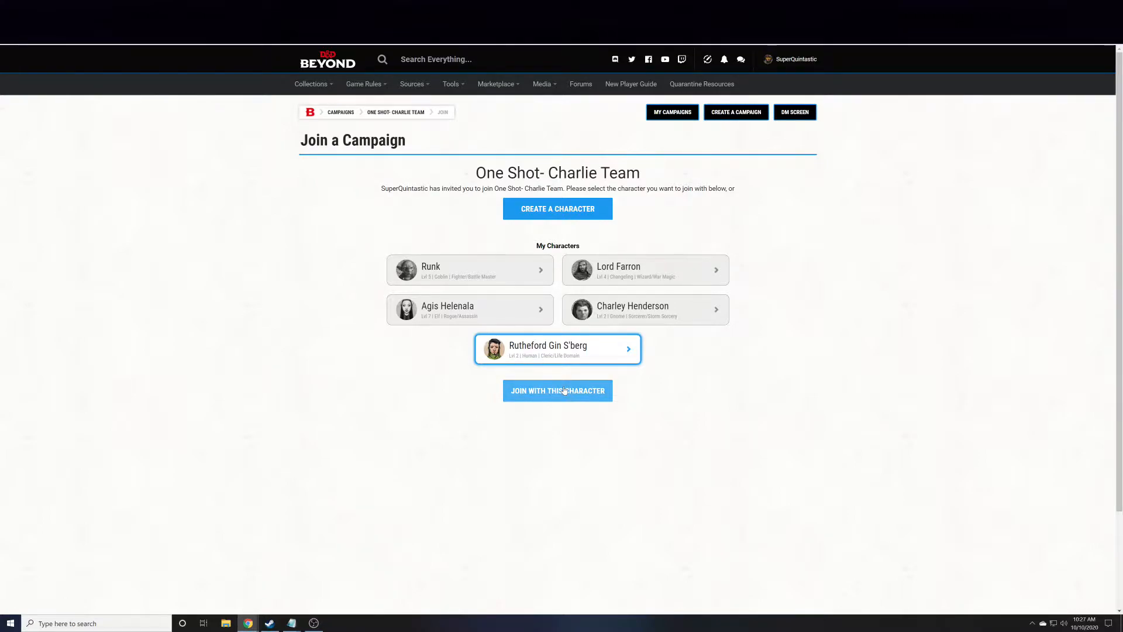
click(535, 214)
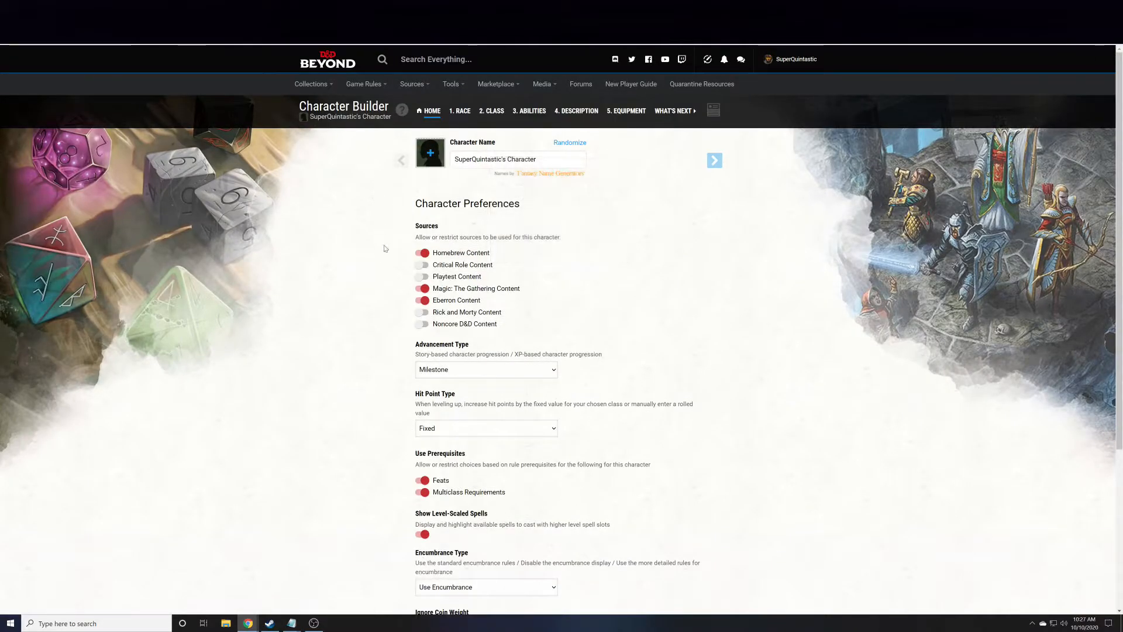
- Allow Critical Role, Playtest and Noncore D&D content as sources for the character, and review the remaining preferences
click(420, 278)
click(421, 324)
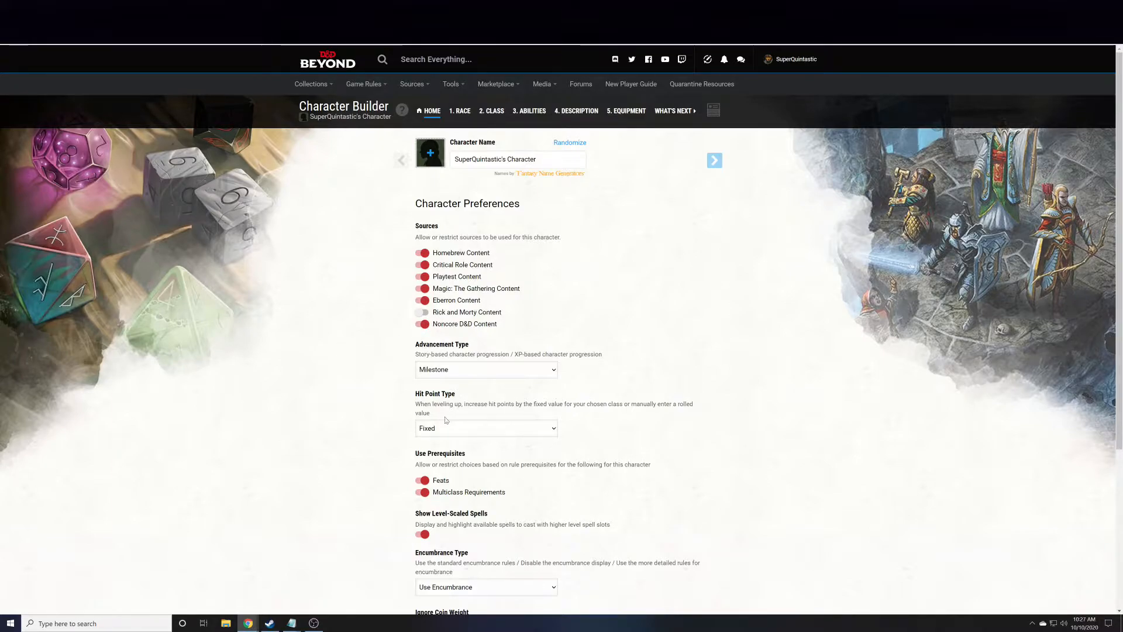
scroll(439, 434, down, 3)
scroll(444, 331, down, 2)
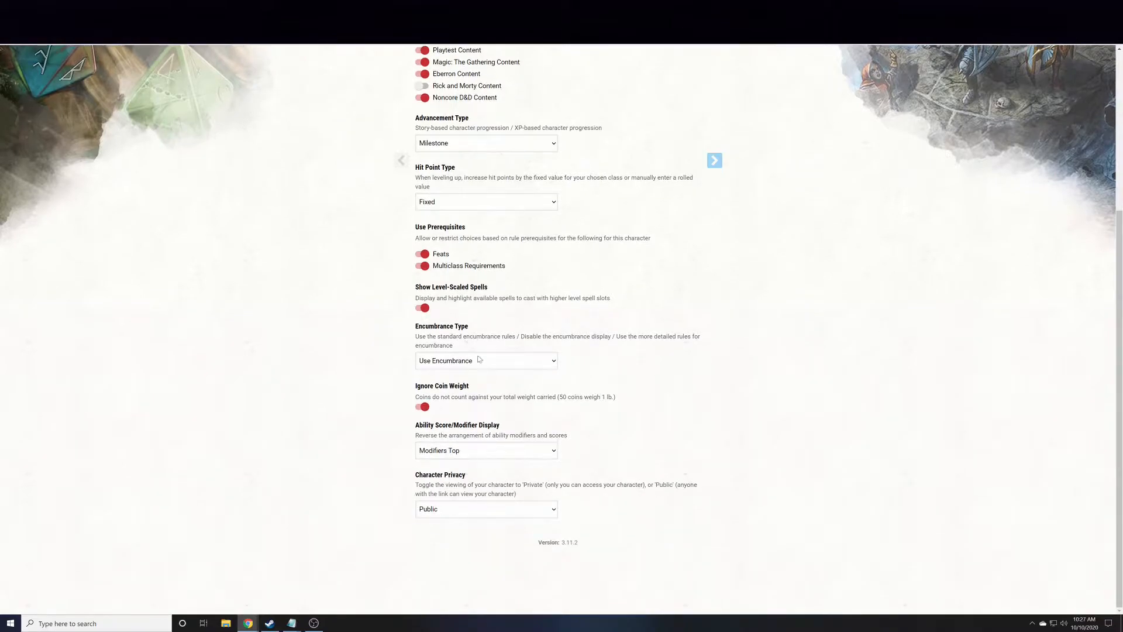
scroll(338, 456, up, 4)
scroll(343, 480, down, 4)
scroll(351, 486, up, 4)
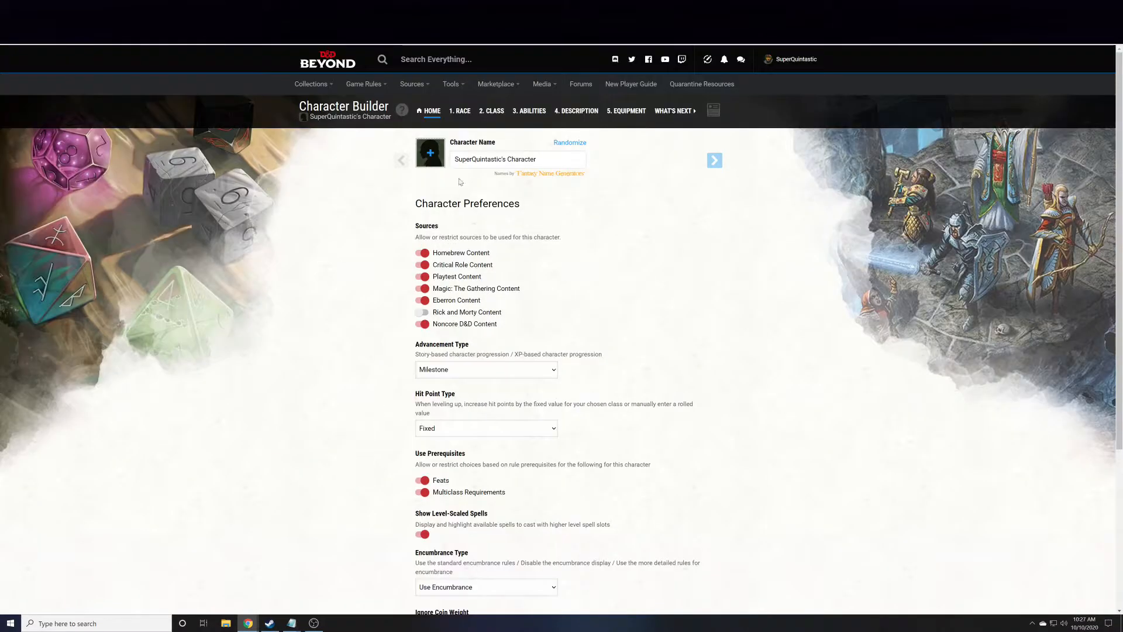
- Name the character Test Player
click(468, 160)
triple_click(523, 159)
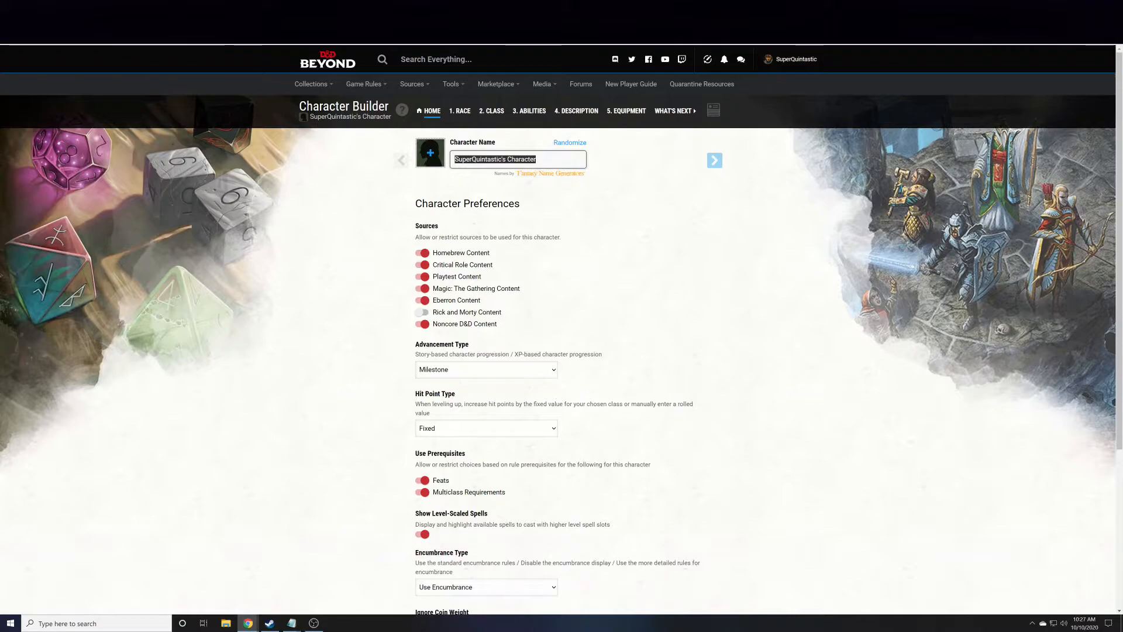
text(Test Player)
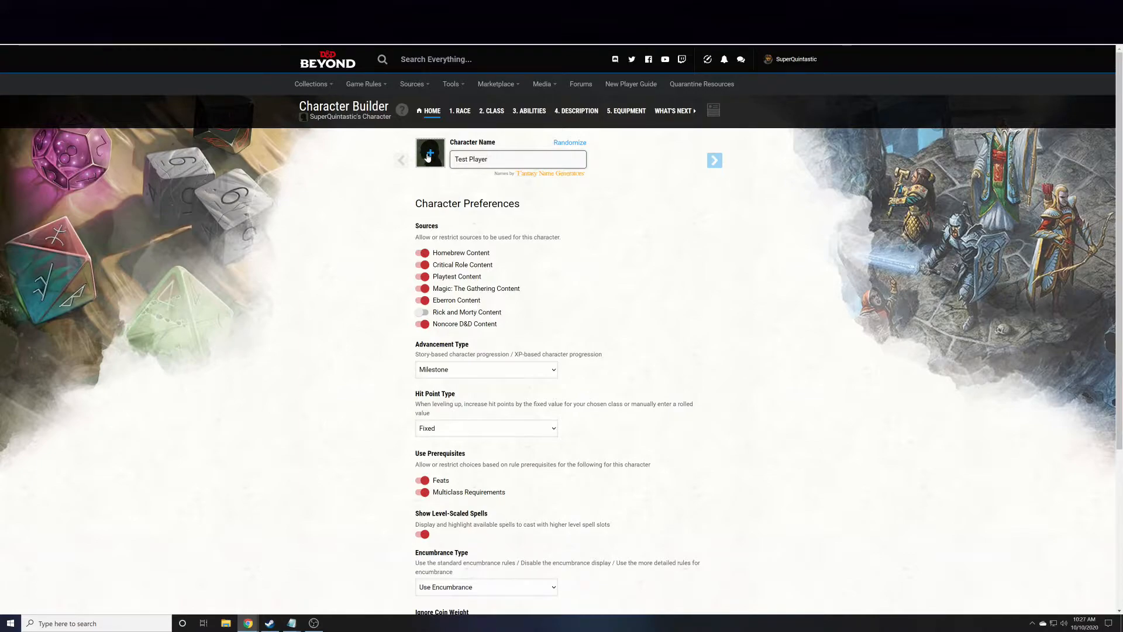
- Replace the character's name with a randomly generated one, rerolling it several times
click(576, 143)
click(576, 143)
click(576, 143)
click(577, 143)
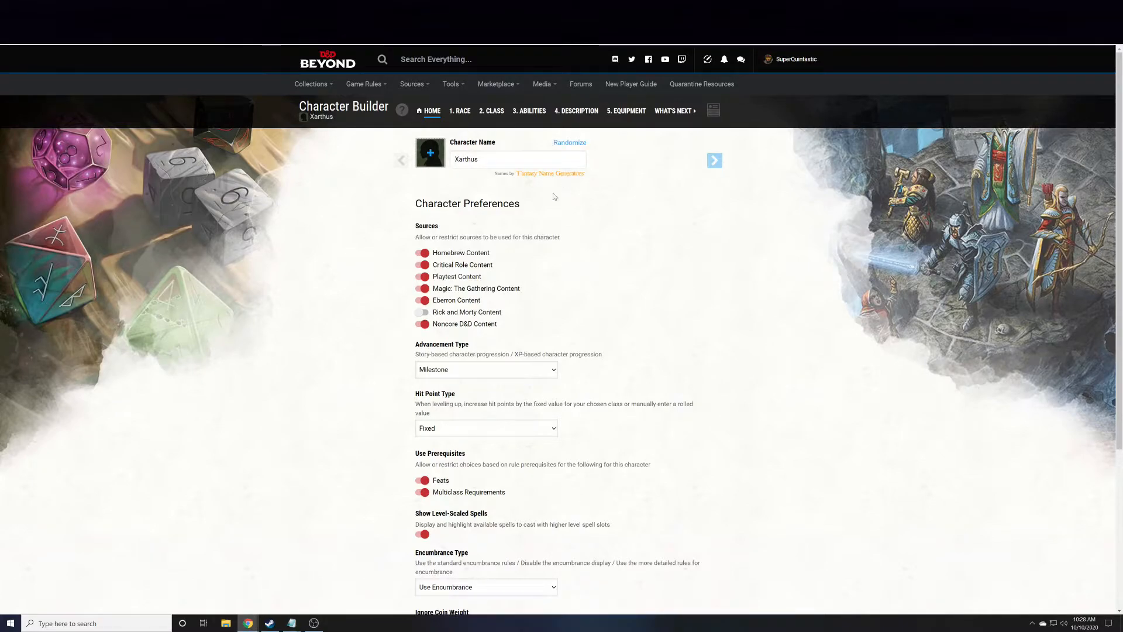
- Browse the available races and choose the High variant of Half-Elf as the character's race
click(715, 161)
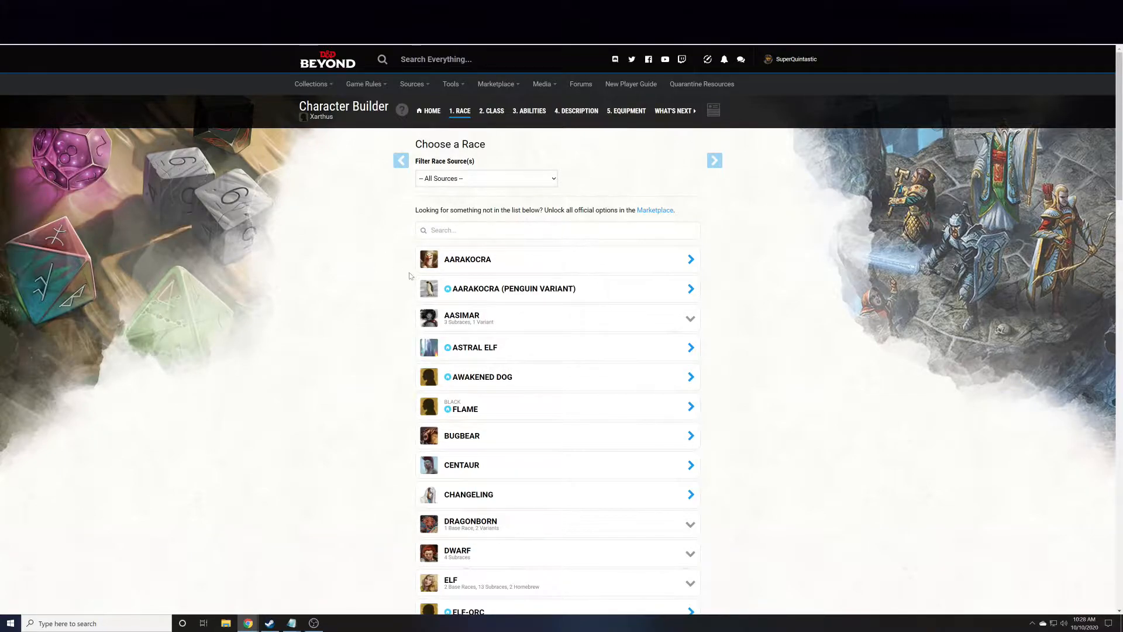
scroll(522, 273, down, 3)
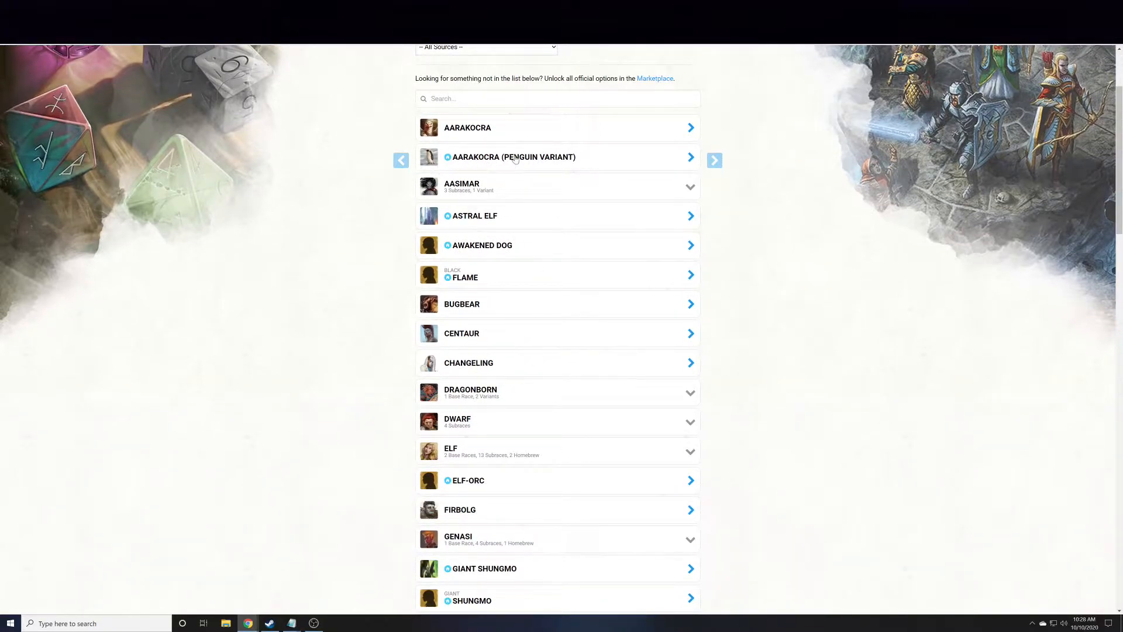
scroll(495, 234, down, 3)
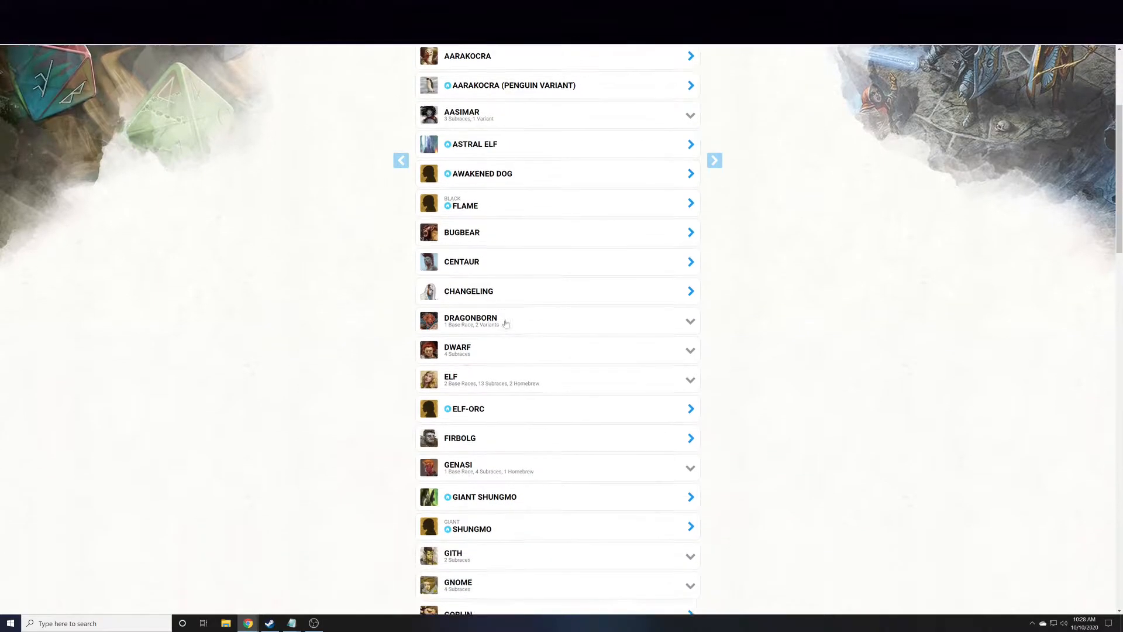
scroll(532, 328, down, 3)
scroll(532, 328, up, 8)
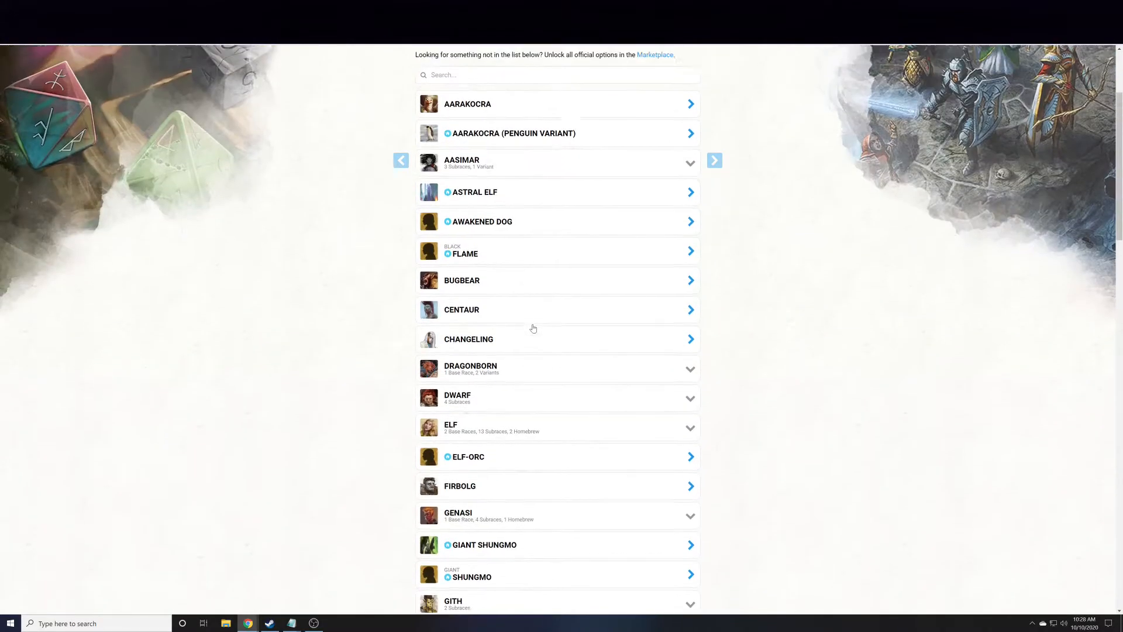
scroll(445, 154, down, 2)
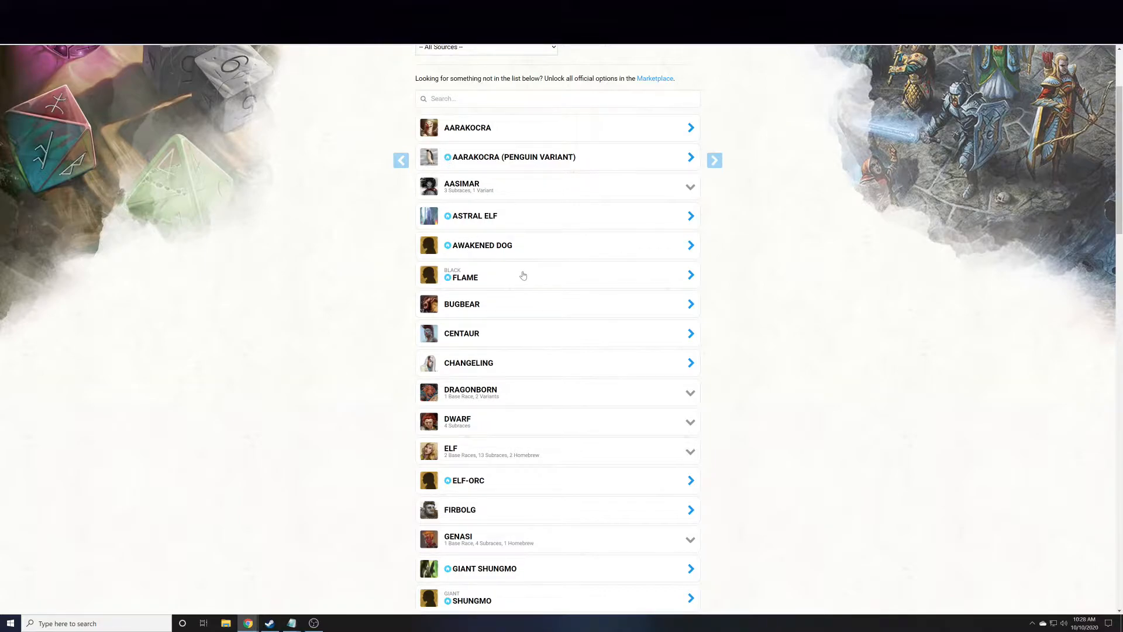
scroll(544, 315, down, 5)
scroll(544, 315, down, 4)
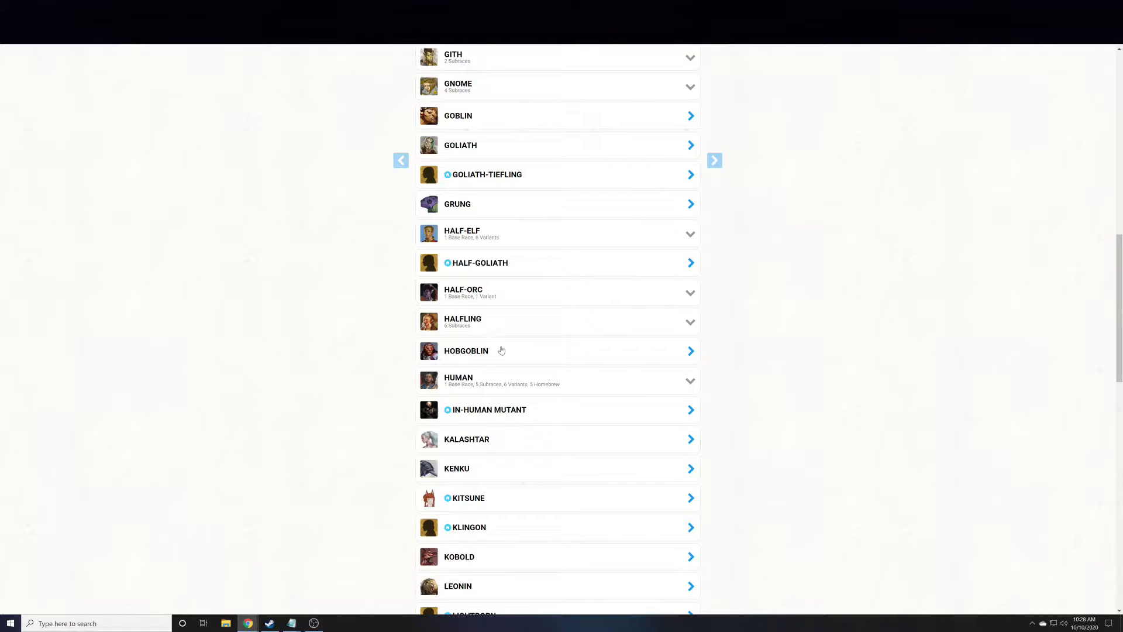
click(508, 238)
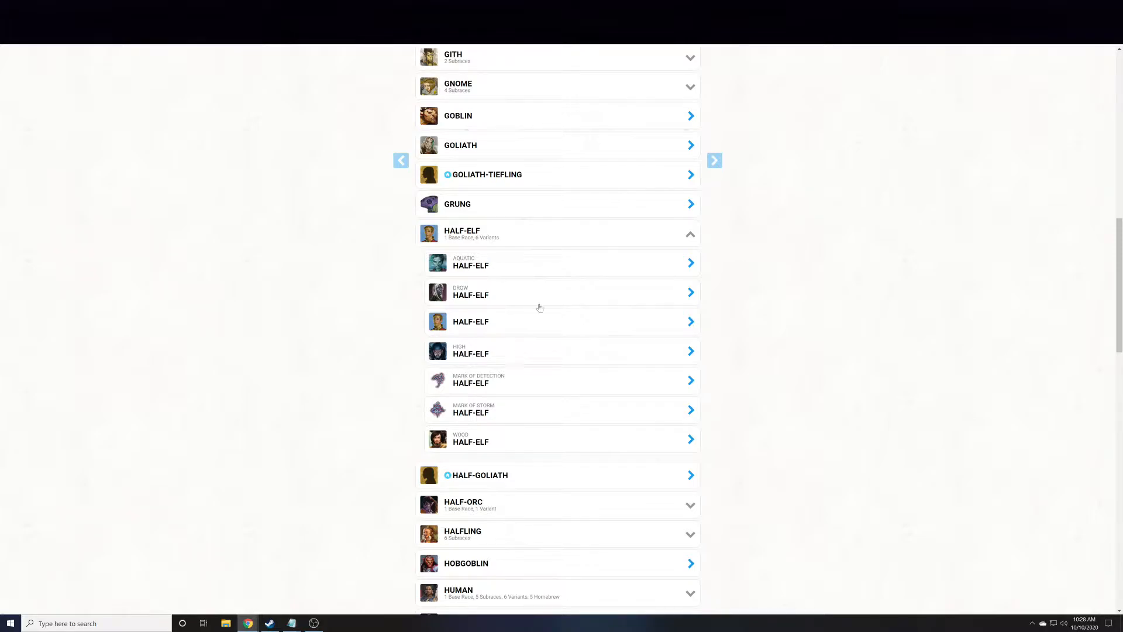
click(518, 354)
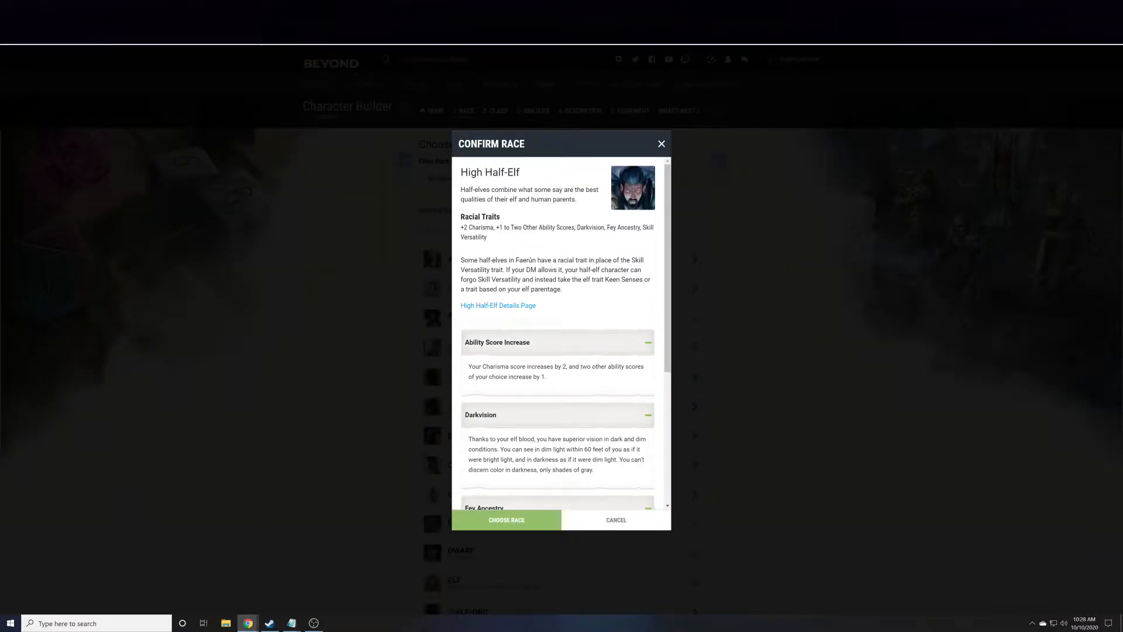
scroll(527, 383, down, 4)
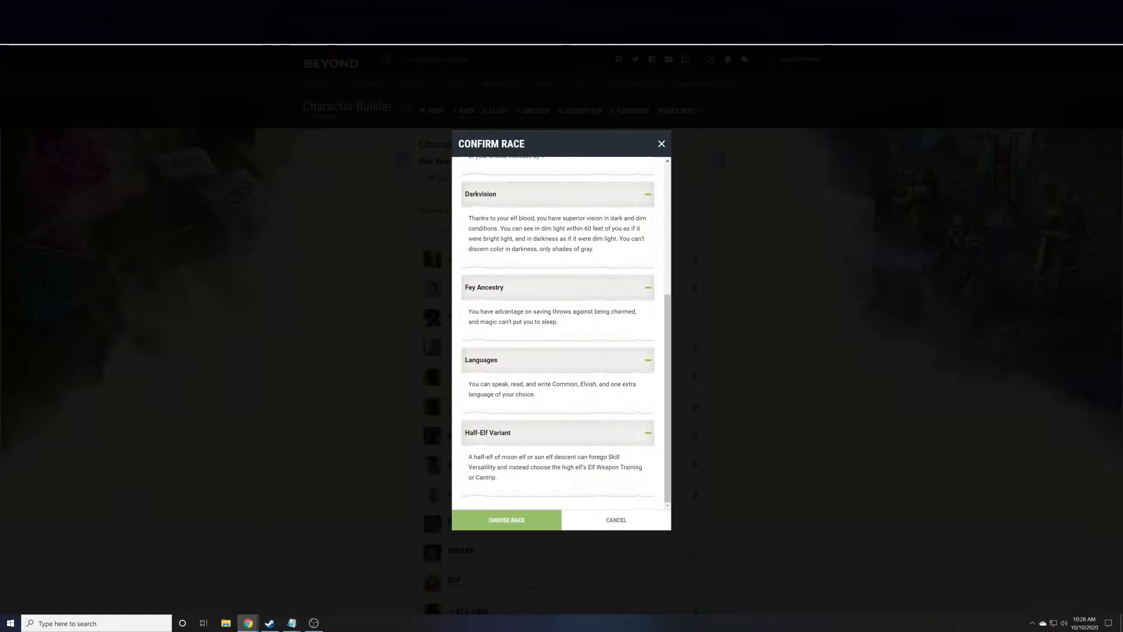
click(511, 523)
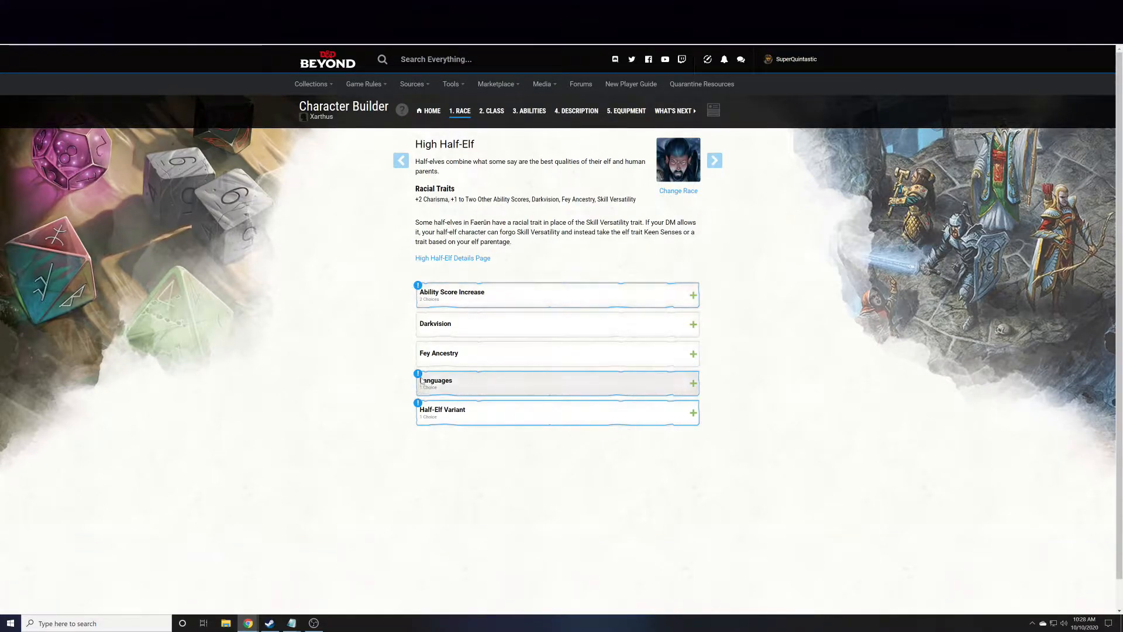
- Expand the Ability Score Increase, Languages and Half-Elf Variant traits that require choices
click(693, 296)
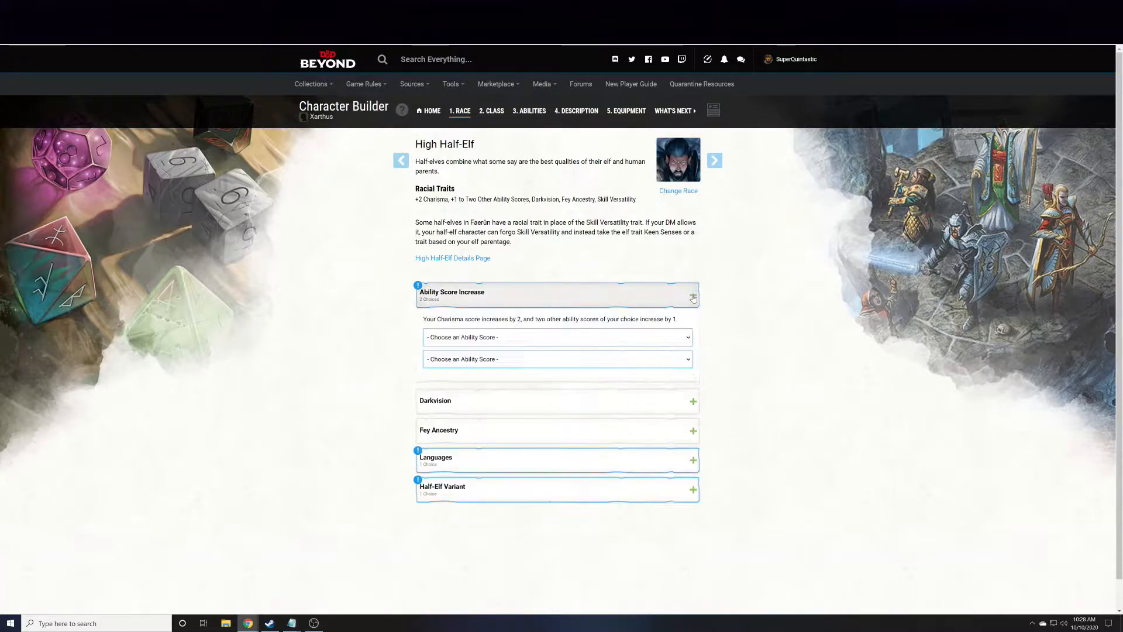
click(693, 460)
click(693, 544)
scroll(470, 391, down, 2)
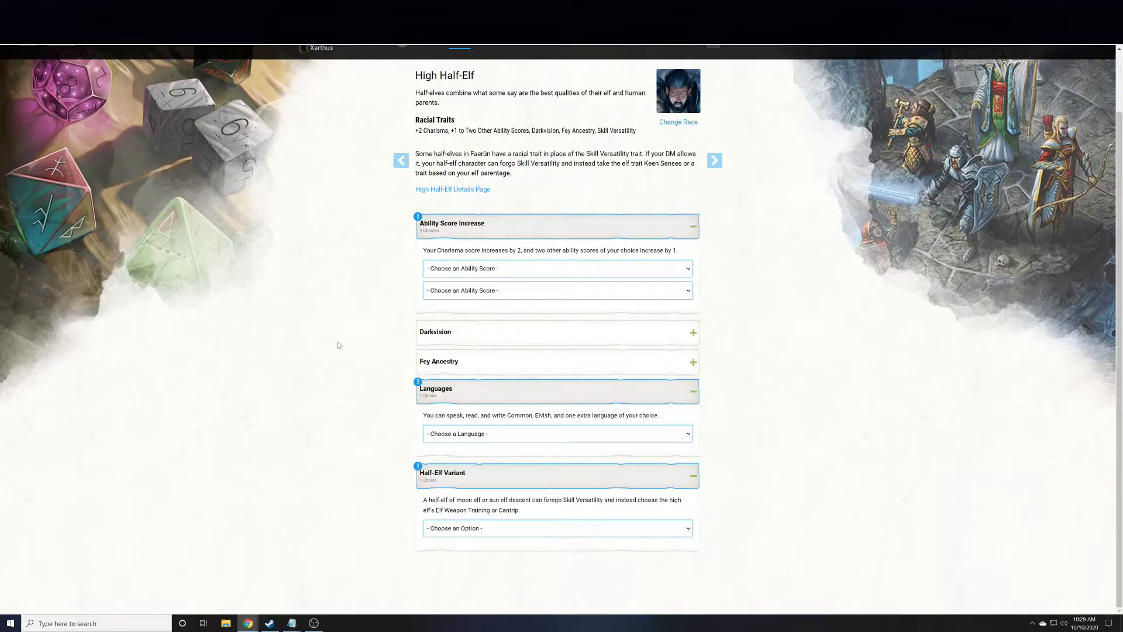
- Assign the two racial ability score increases to Intelligence Score and Wisdom Score
click(457, 268)
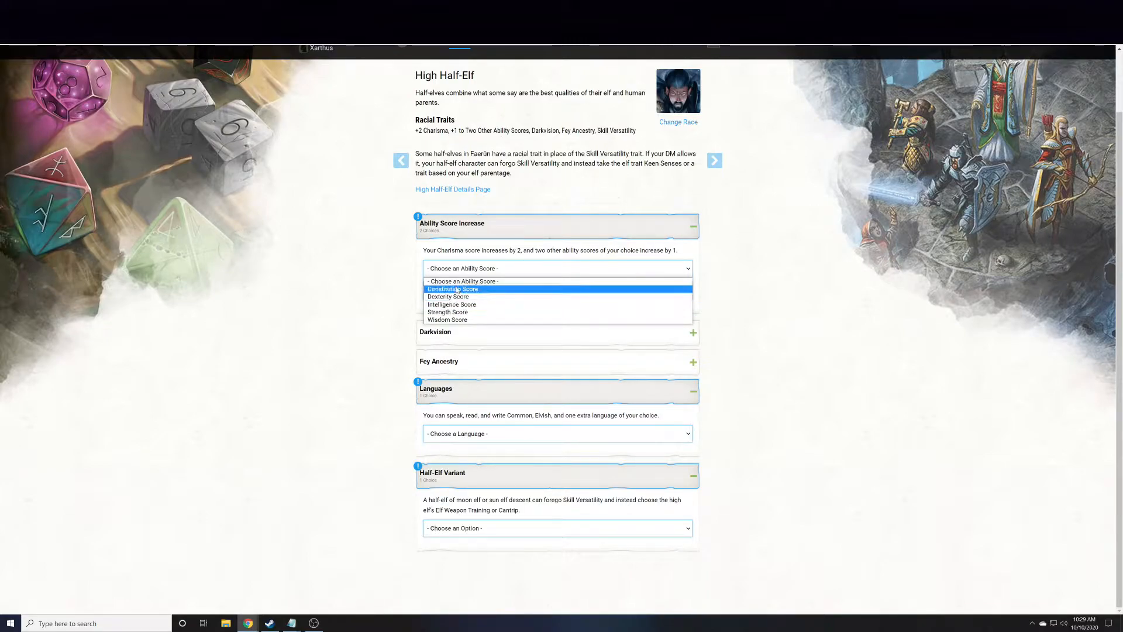
click(453, 304)
click(451, 291)
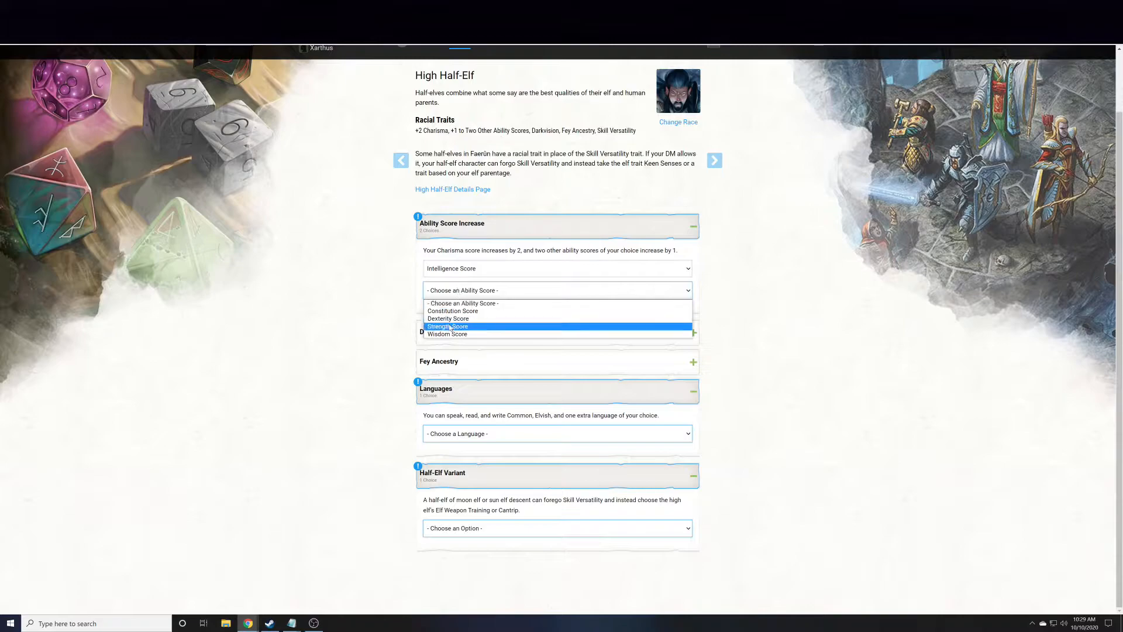
click(447, 334)
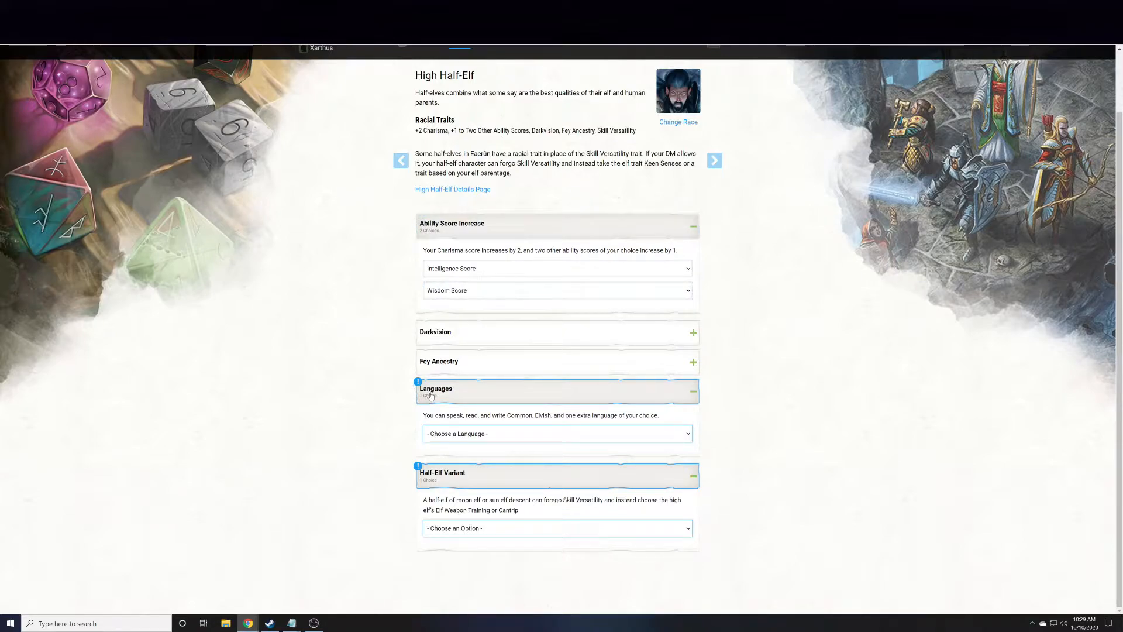
- Choose Dwarvish as the character's extra language
click(458, 433)
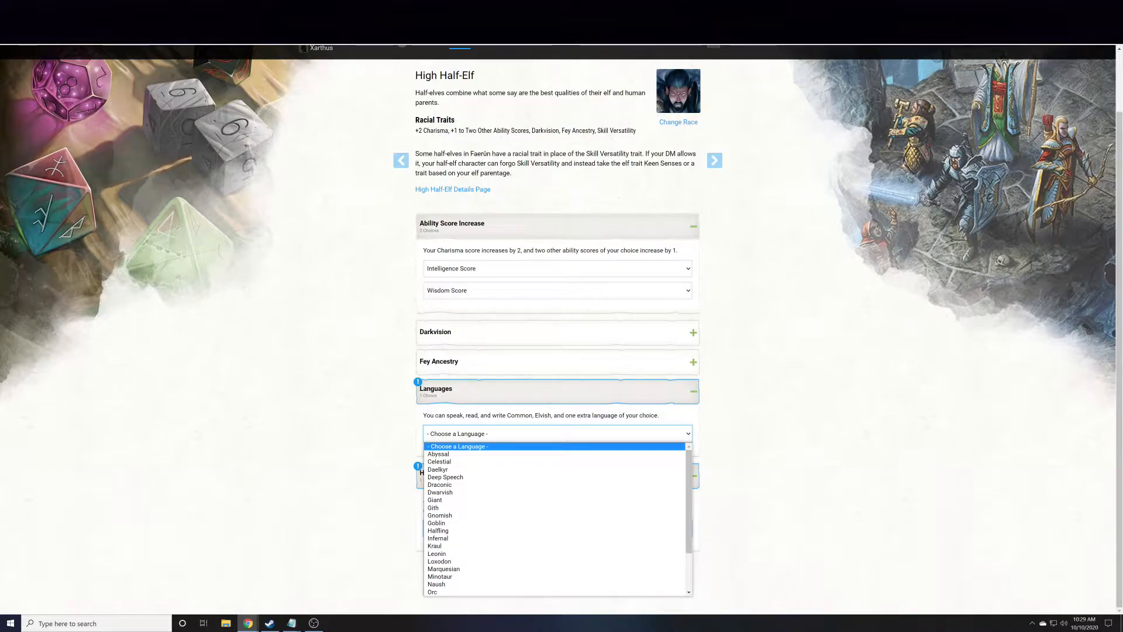
scroll(503, 530, down, 3)
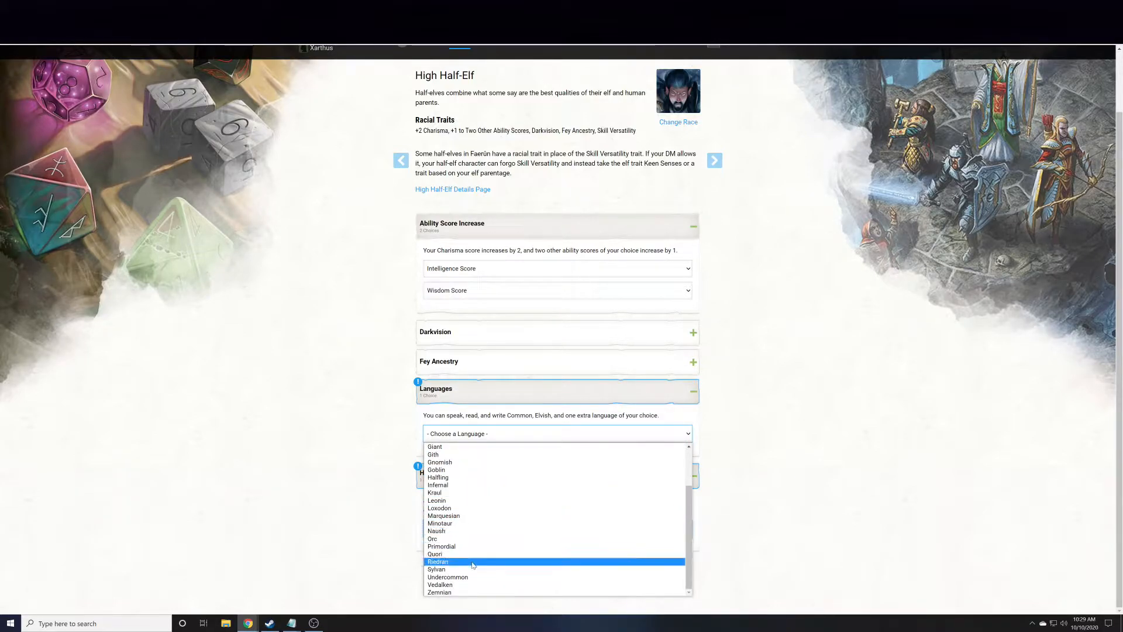
scroll(465, 514, up, 2)
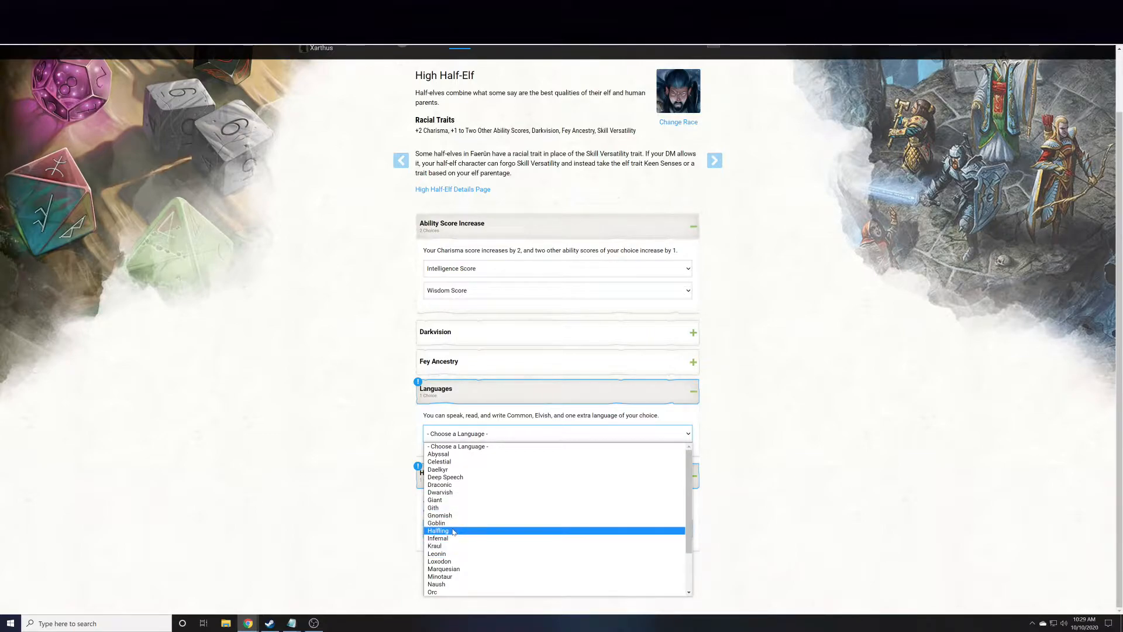
click(456, 493)
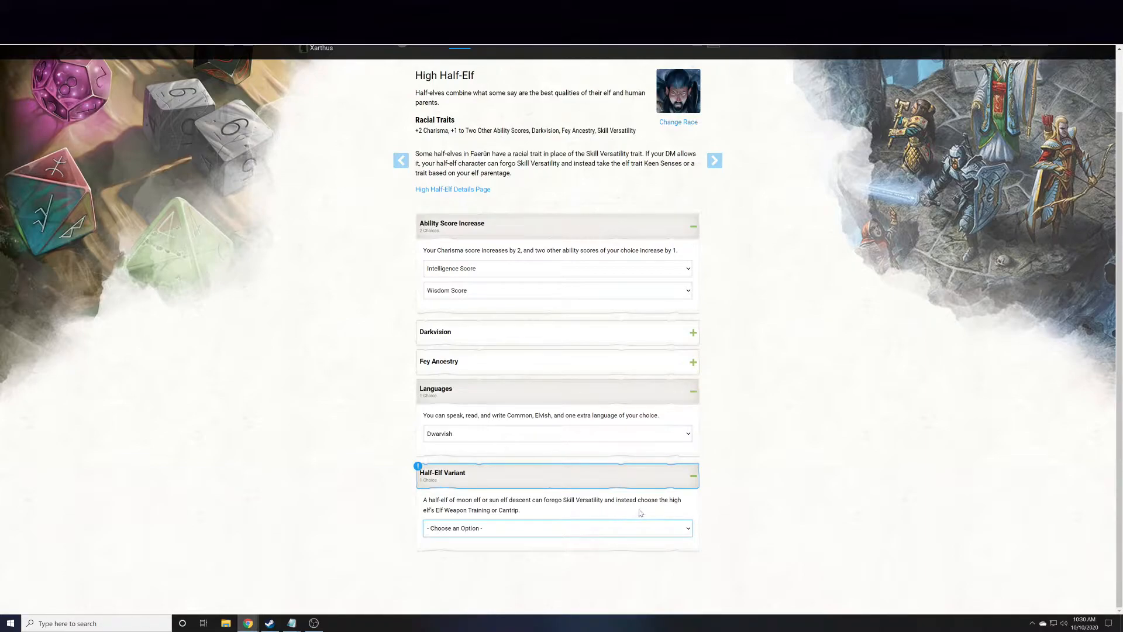
- Set the Half-Elf Variant option to Cantrip
click(497, 531)
click(339, 504)
click(468, 526)
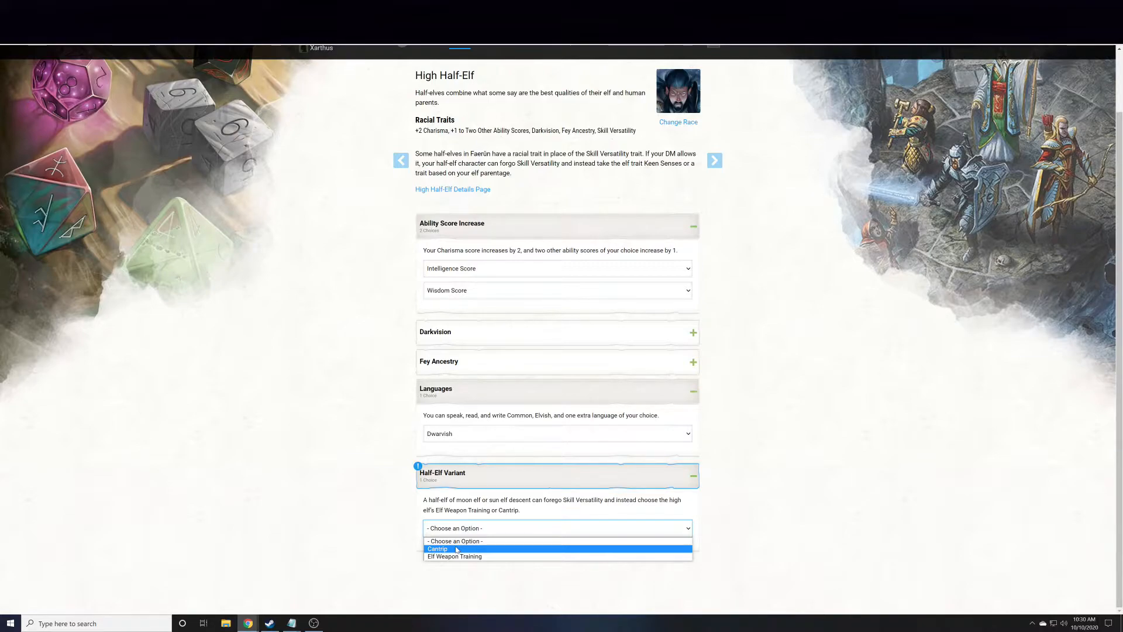
click(459, 550)
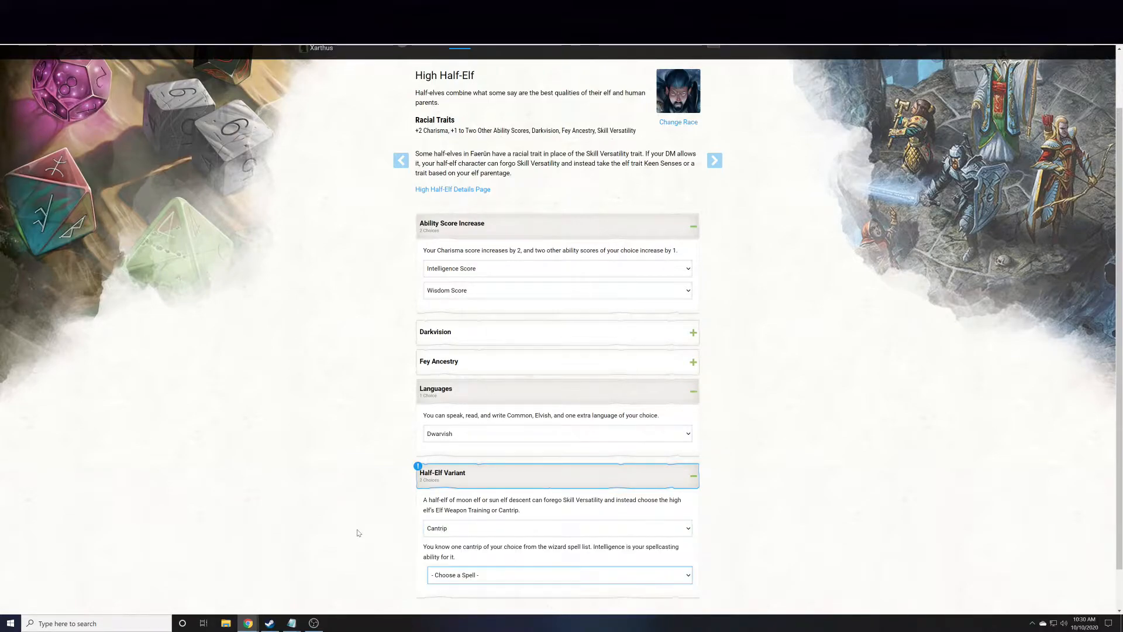
scroll(471, 538, down, 1)
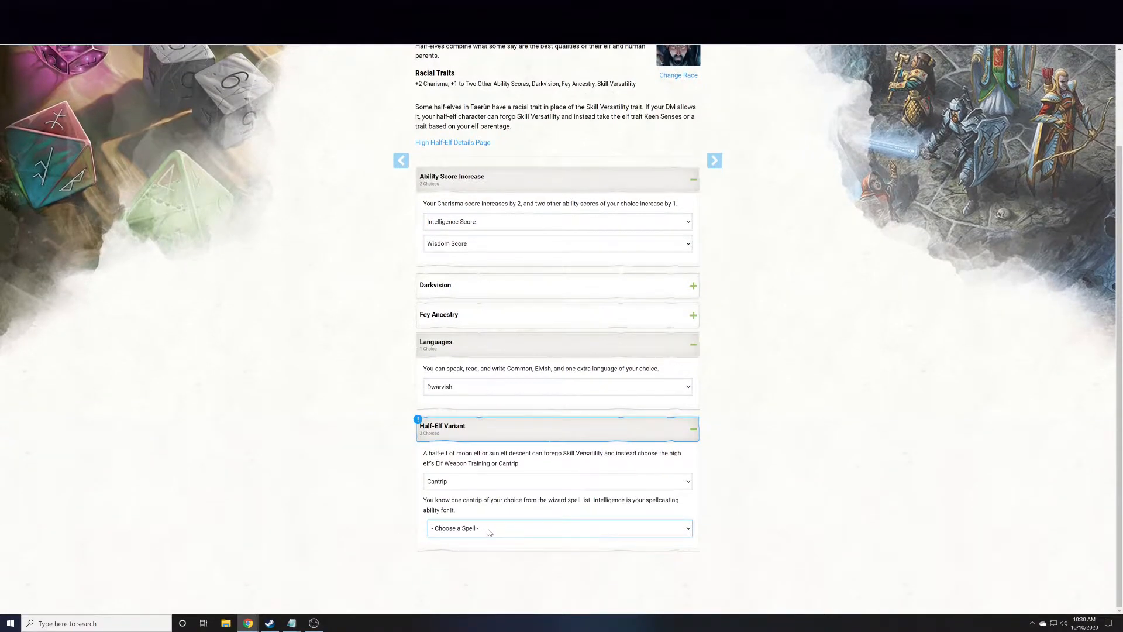
- Choose Minor Illusion as the wizard cantrip granted by the Half-Elf Variant trait
click(488, 533)
scroll(489, 433, up, 1)
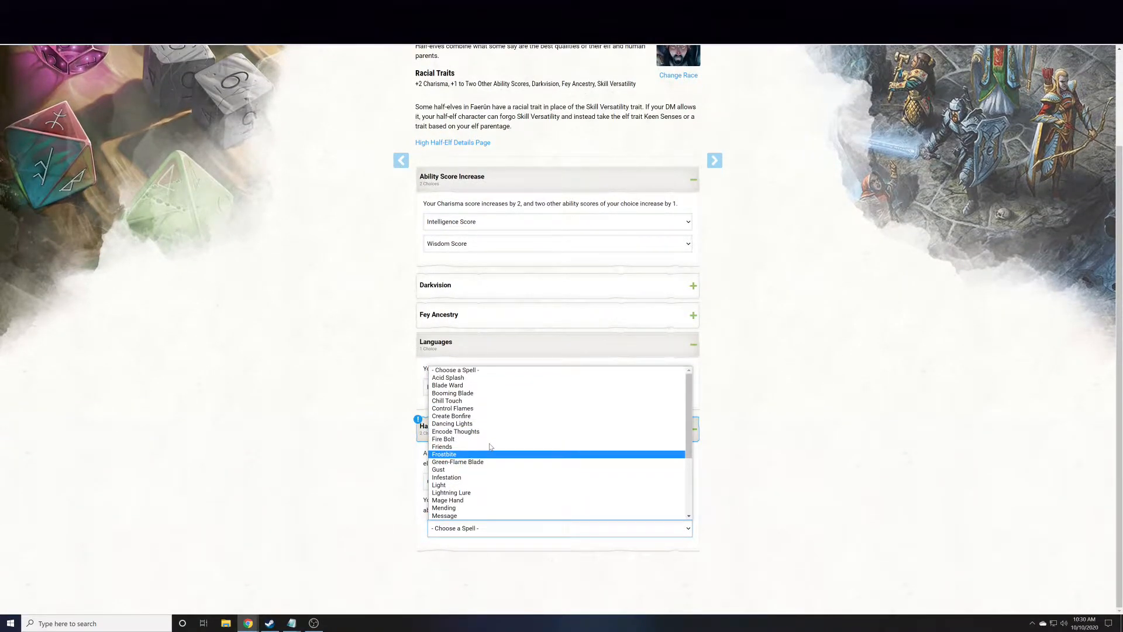
scroll(502, 492, down, 3)
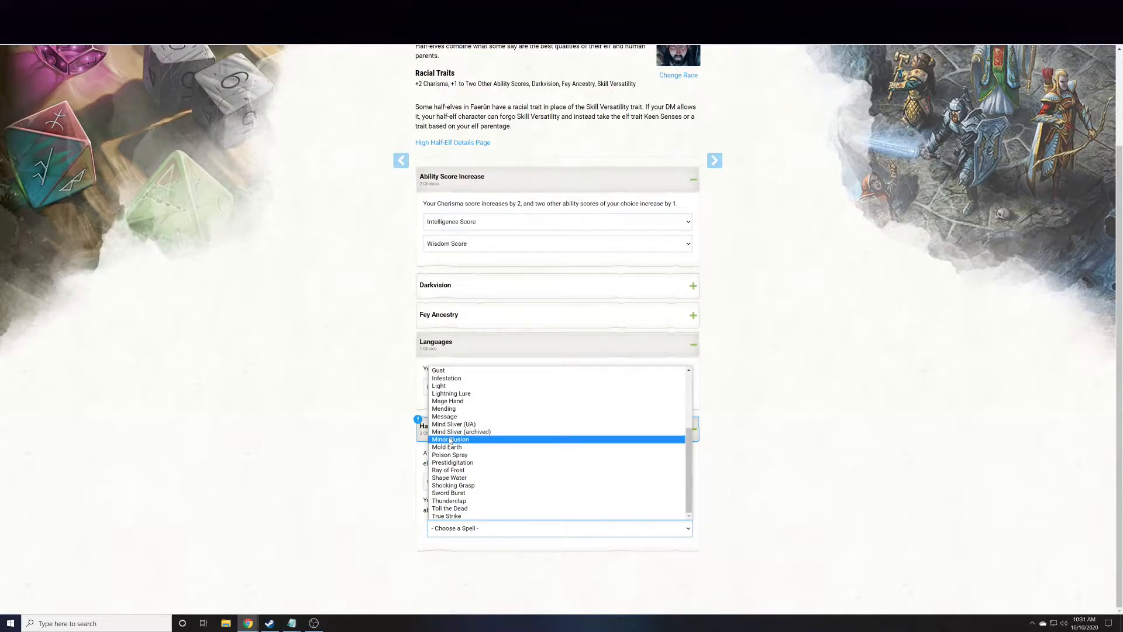
click(453, 439)
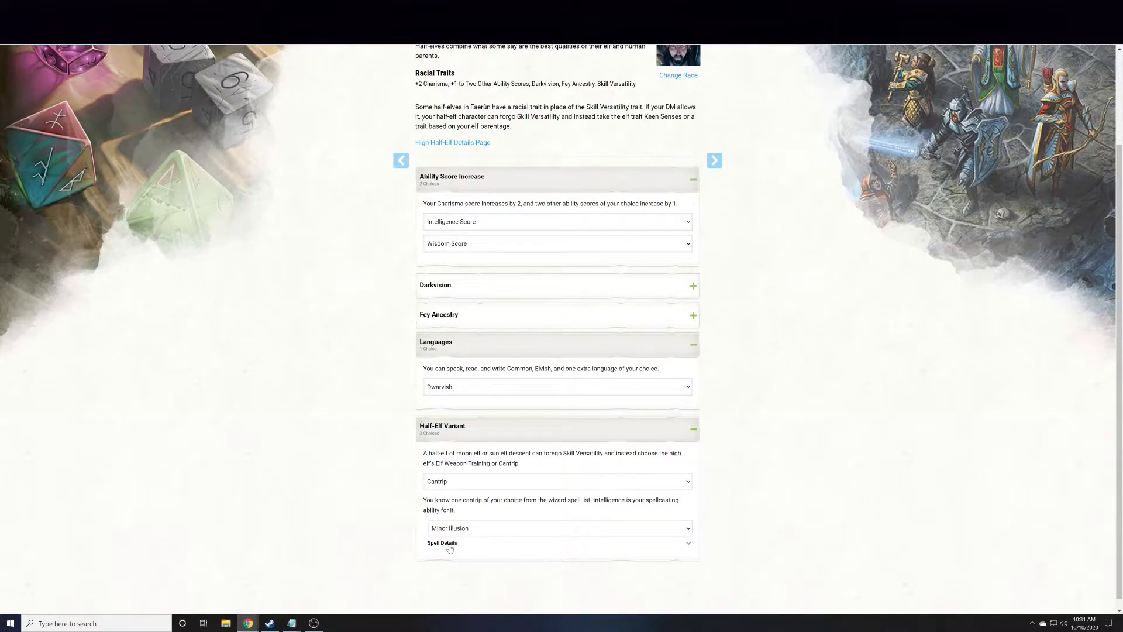
- Expand and read Minor Illusion's spell details, and continue to the class selection
click(440, 536)
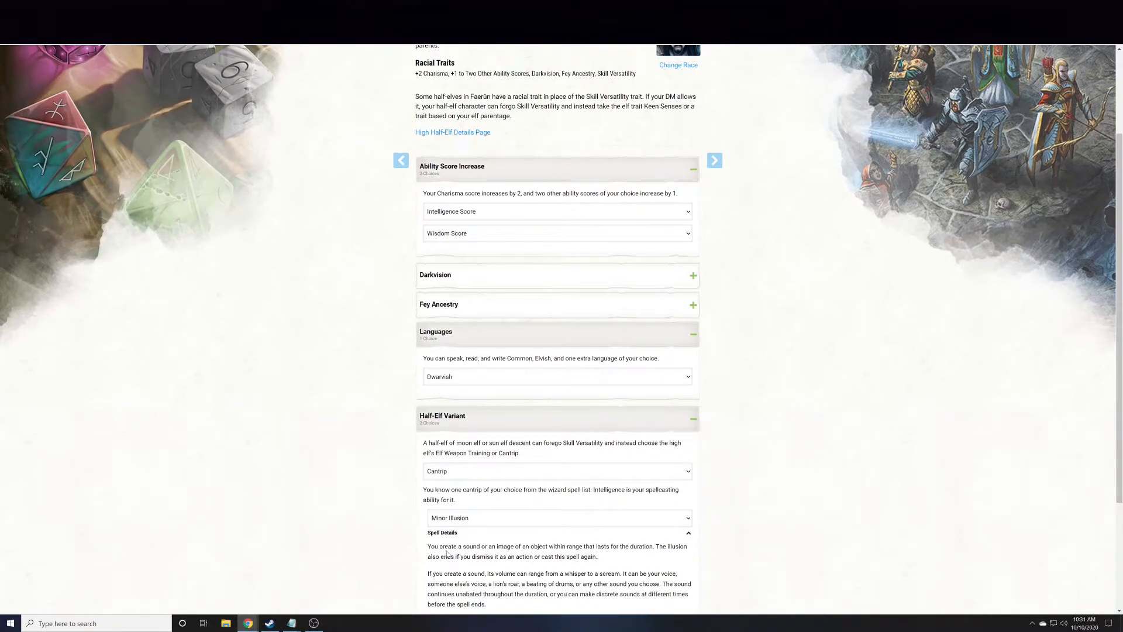
scroll(442, 539, down, 3)
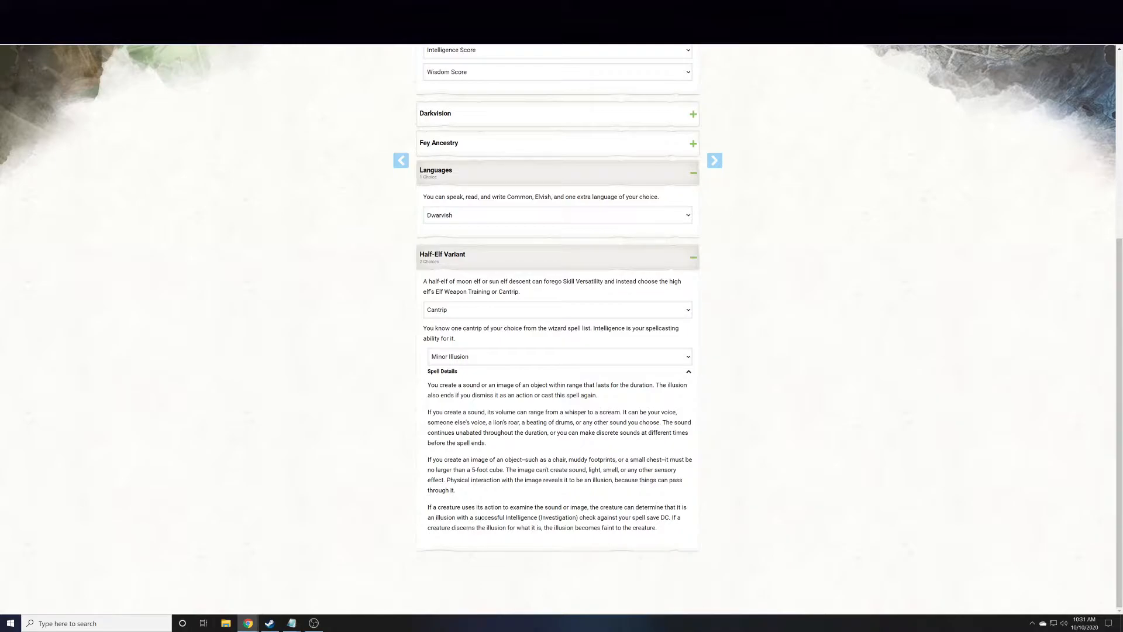
scroll(561, 328, up, 5)
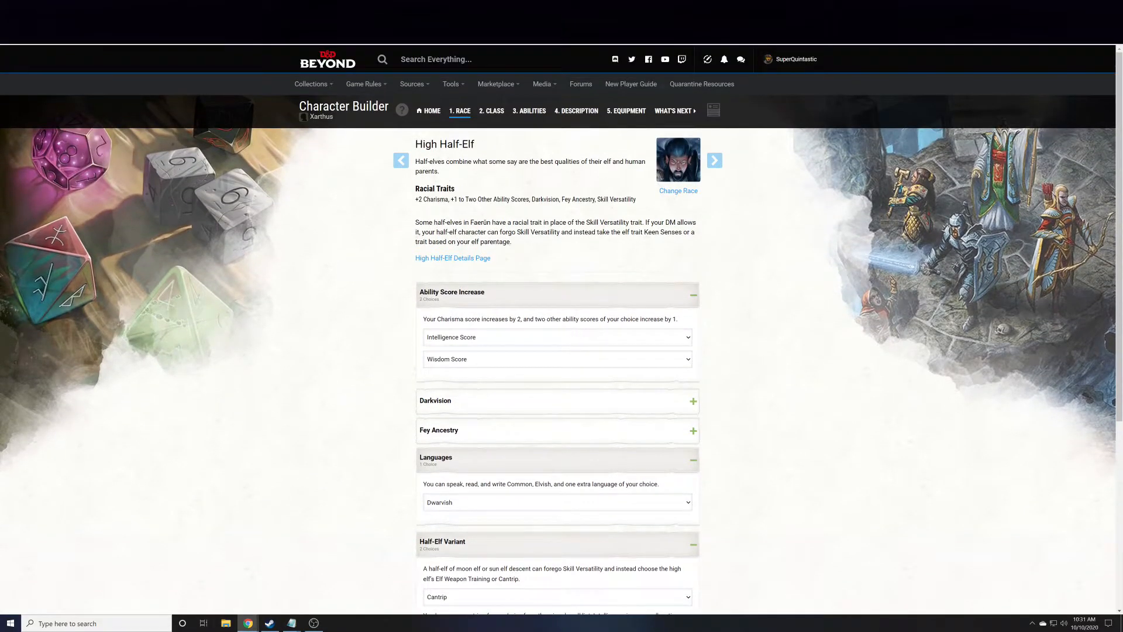
click(732, 166)
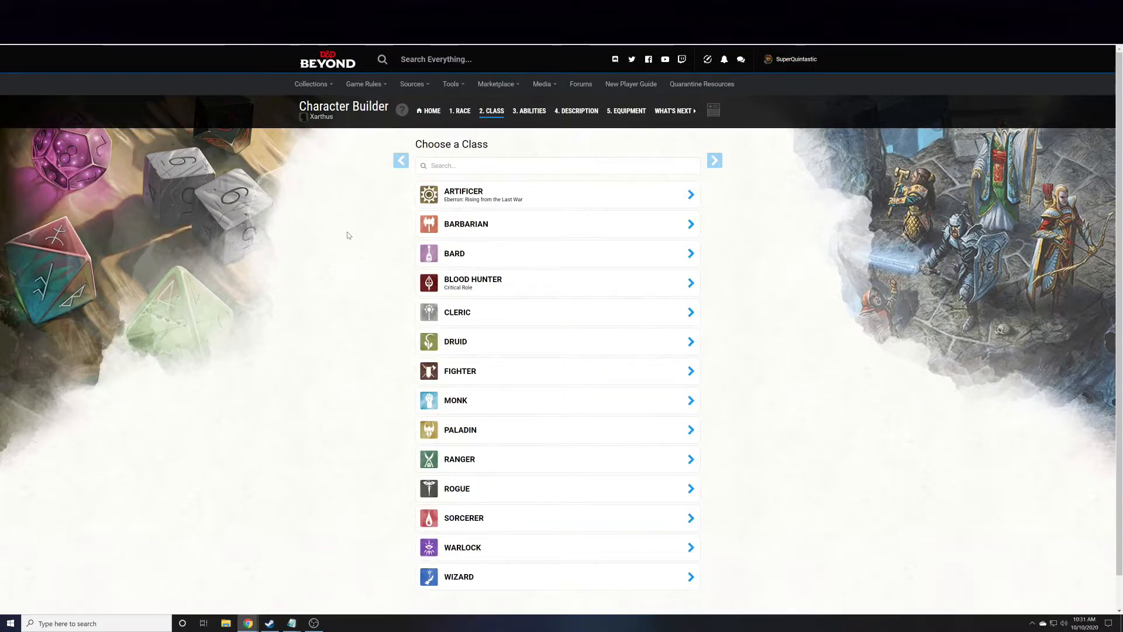
- Preview the Artificer class description and close it without adding the class
scroll(448, 225, down, 1)
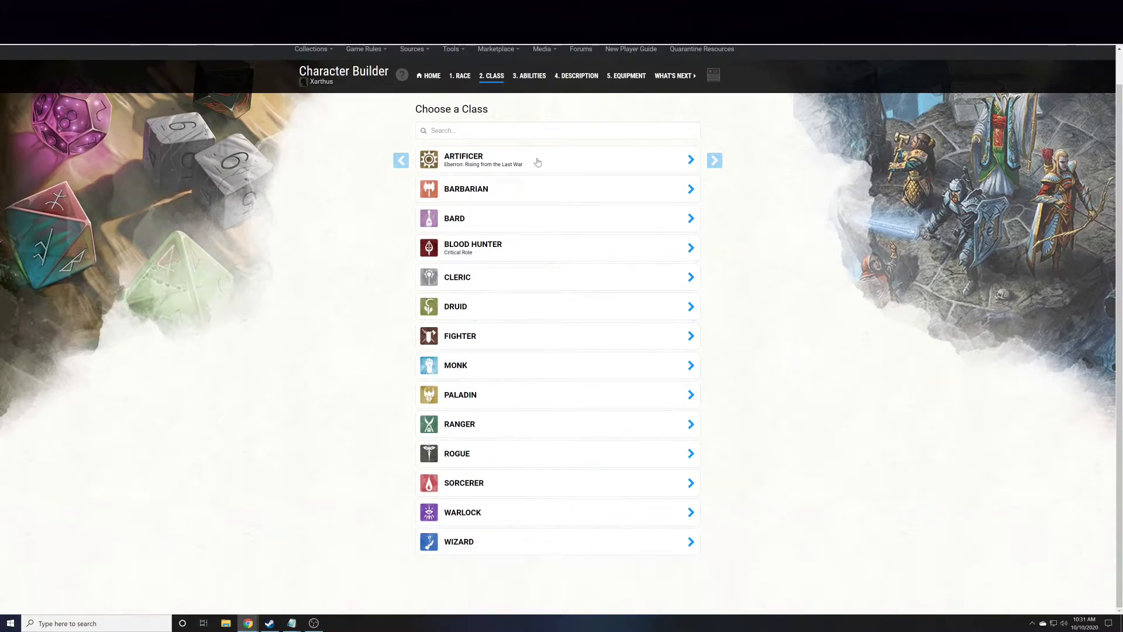
click(563, 163)
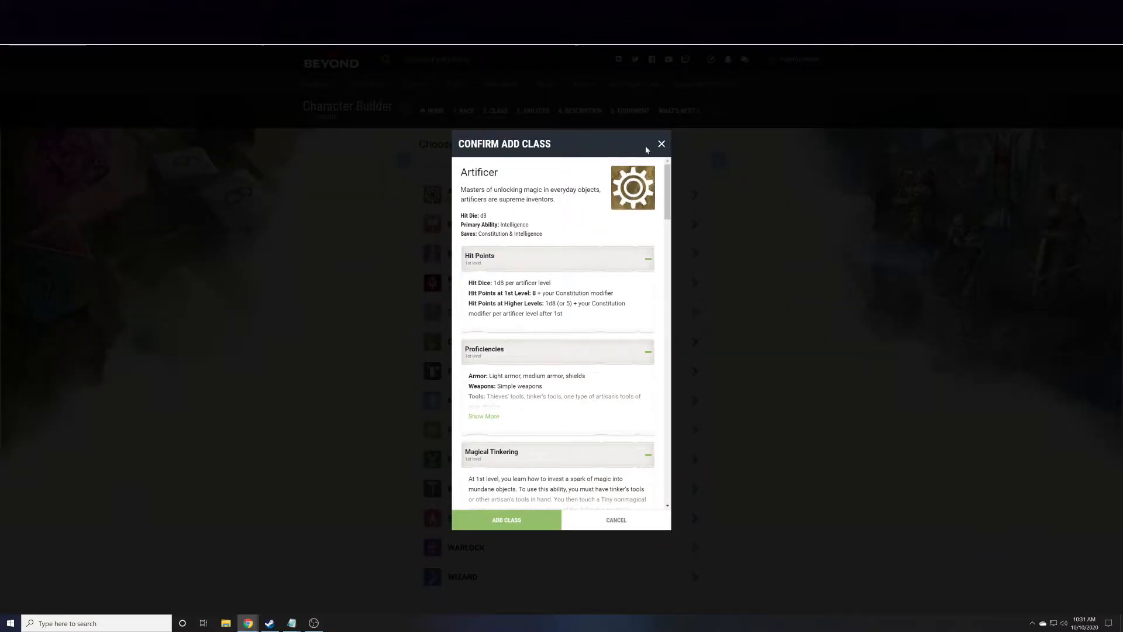
click(661, 144)
- Open the Warlock class description and read through its Ability Score Improvement features
scroll(372, 252, down, 1)
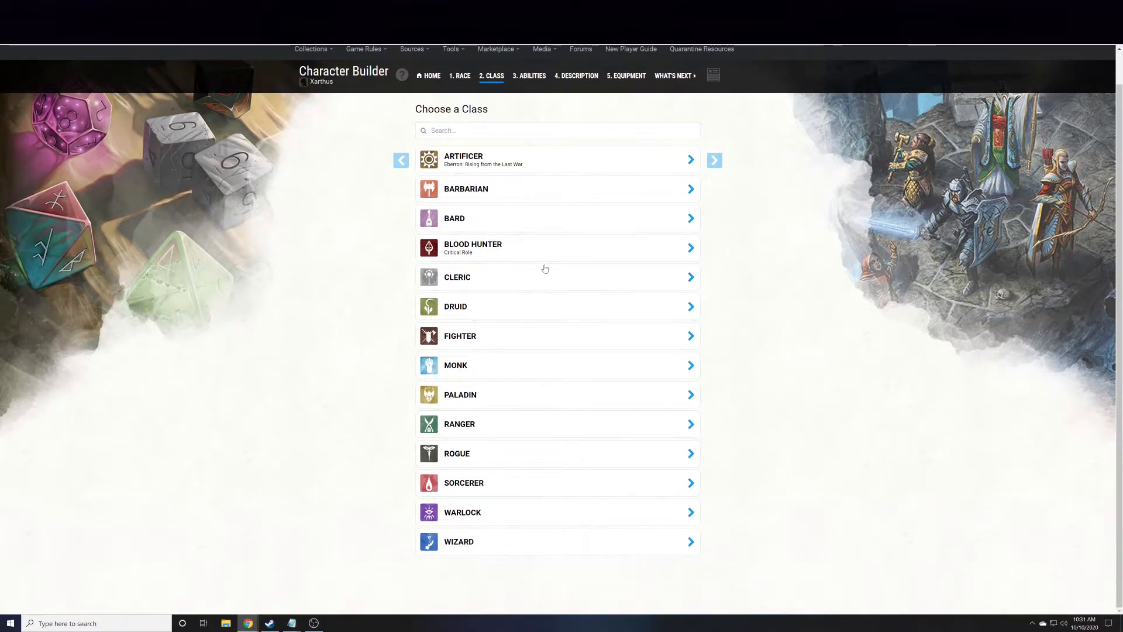
click(525, 520)
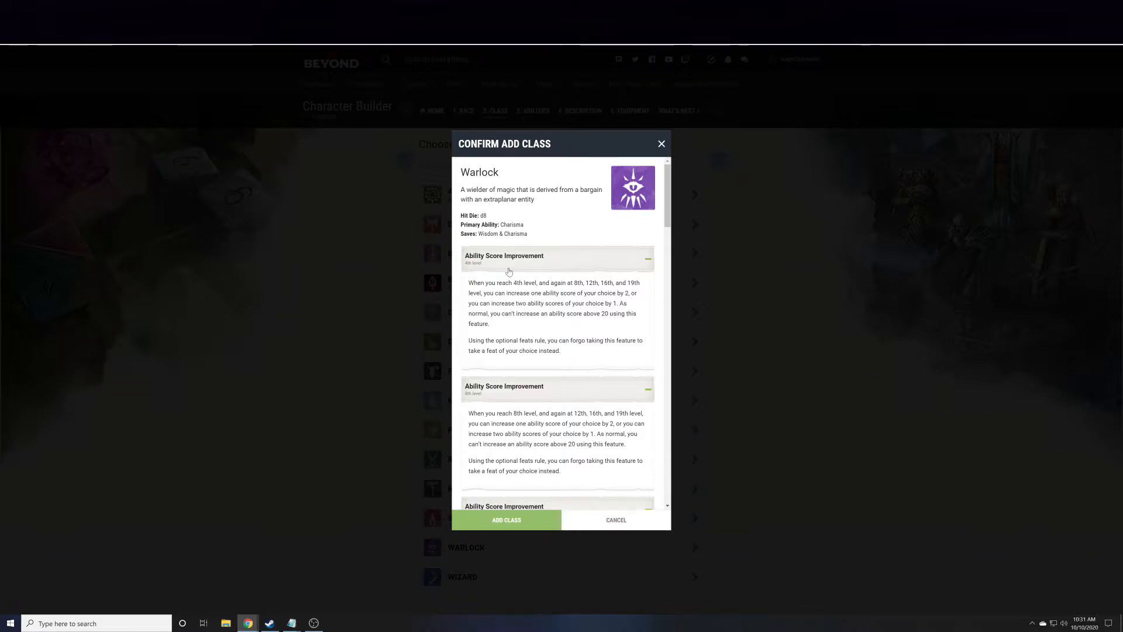
scroll(509, 271, down, 1)
drag(486, 249, 567, 270)
click(566, 270)
drag(506, 238, 608, 249)
drag(507, 249, 566, 297)
scroll(523, 325, down, 1)
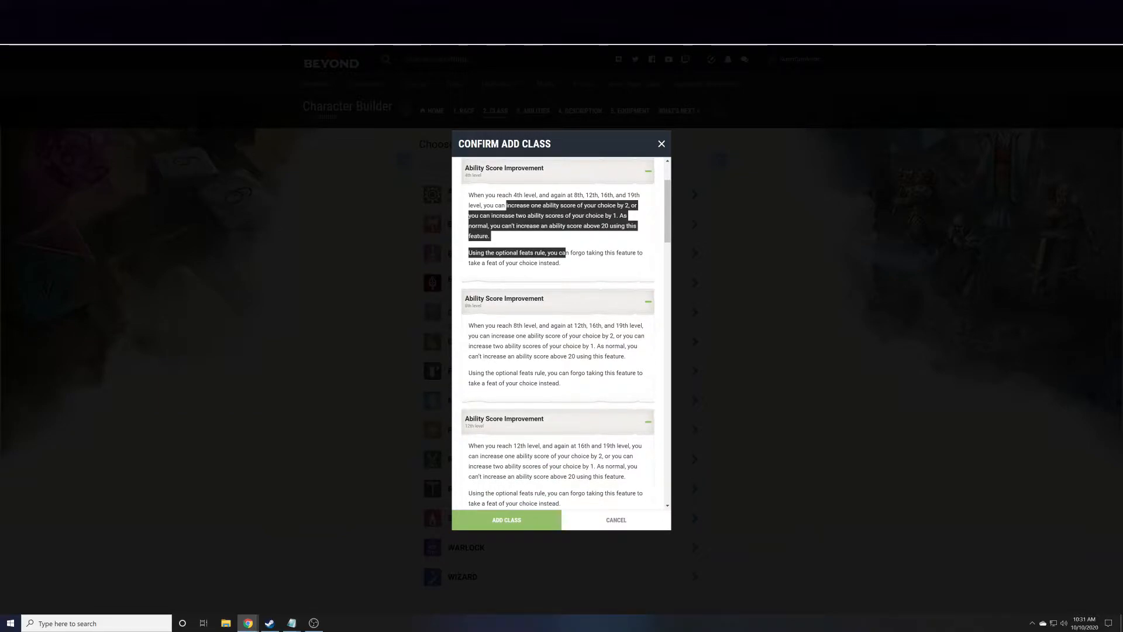
scroll(559, 334, down, 3)
drag(502, 194, 607, 225)
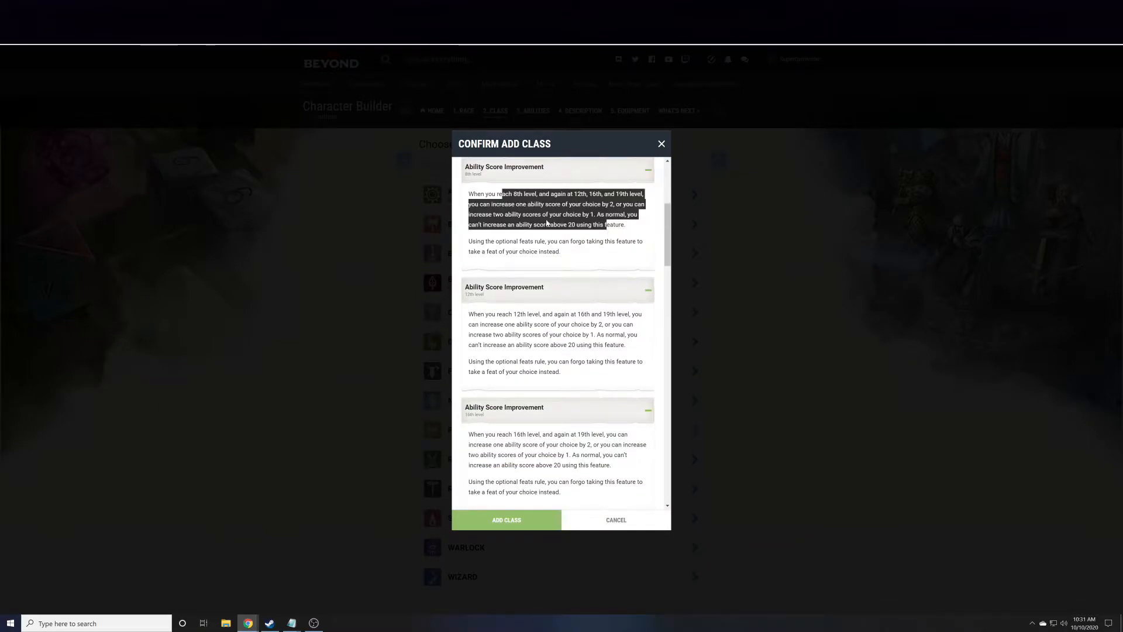
scroll(512, 277, up, 2)
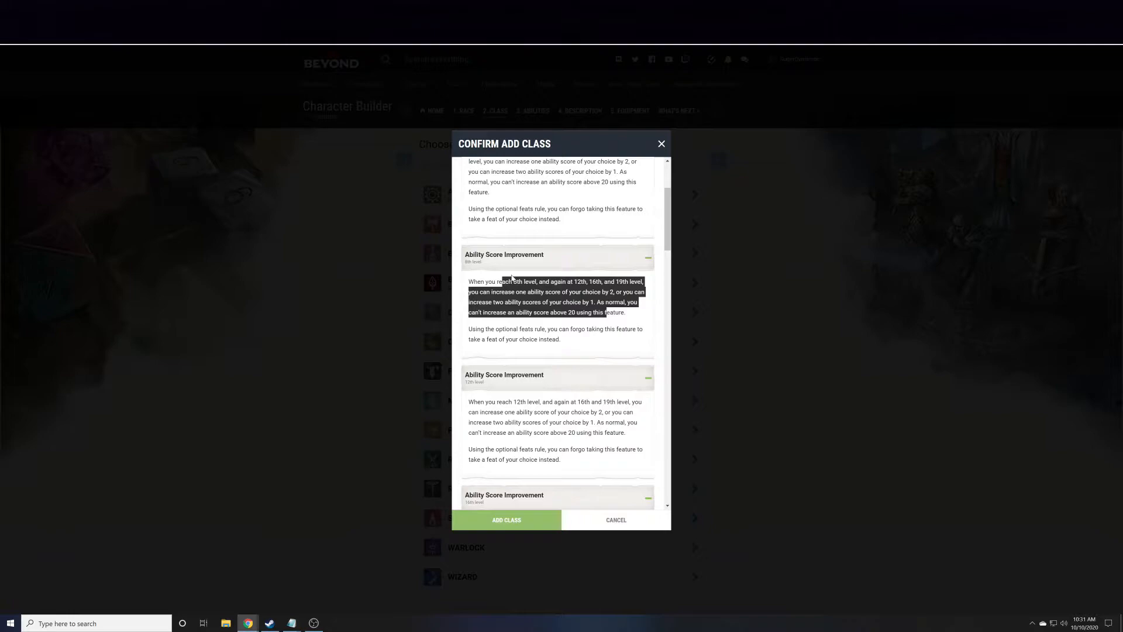
scroll(537, 381, down, 6)
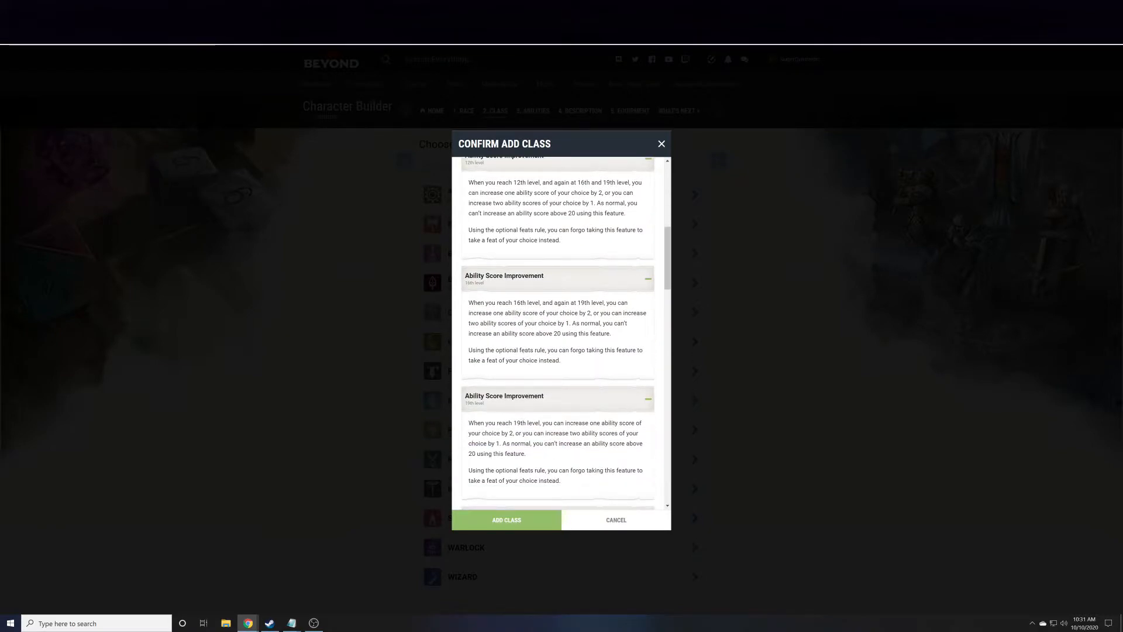
scroll(537, 381, down, 1)
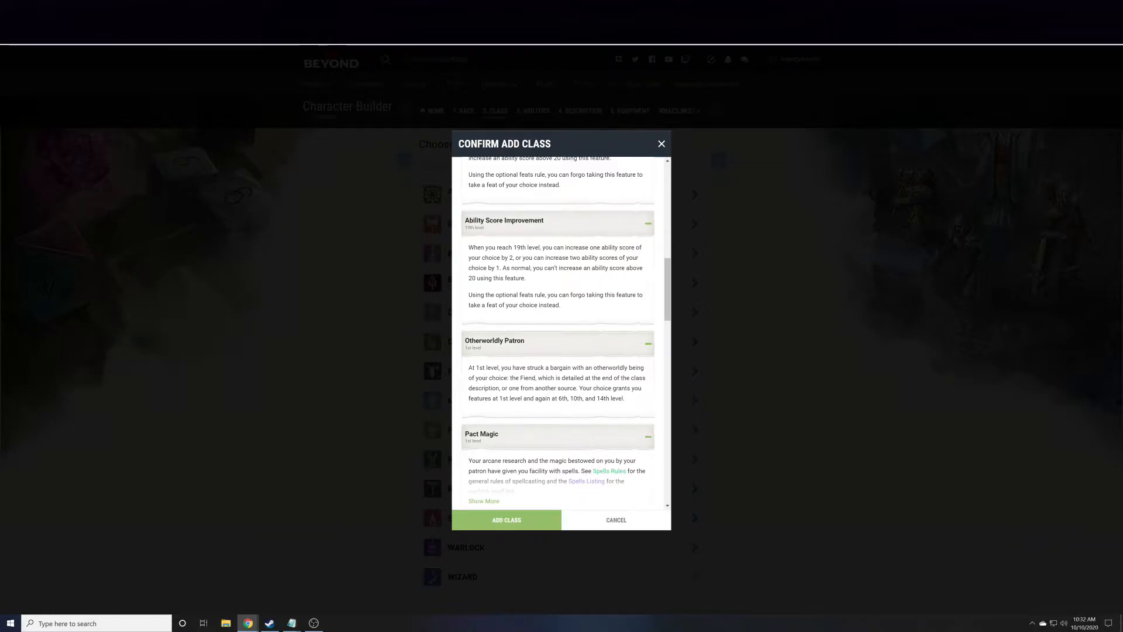
- Review the Warlock's Otherworldly Patron feature and expand the full Pact Magic rules to read them
scroll(501, 409, down, 2)
drag(501, 386, 580, 399)
click(483, 414)
scroll(484, 413, down, 4)
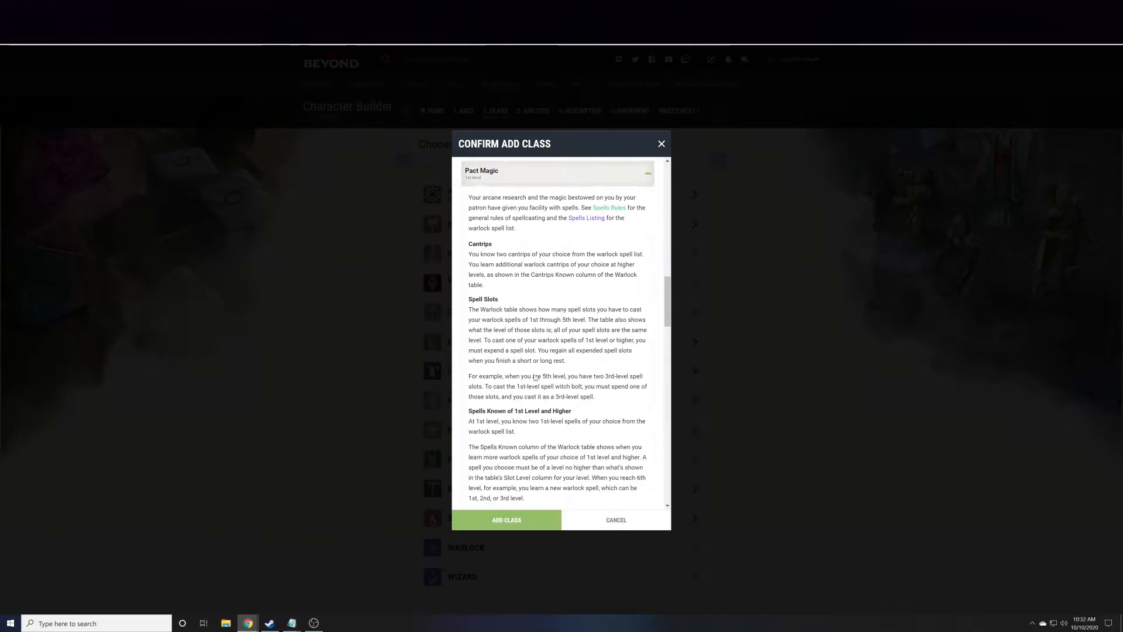
scroll(559, 331, down, 2)
scroll(559, 330, down, 3)
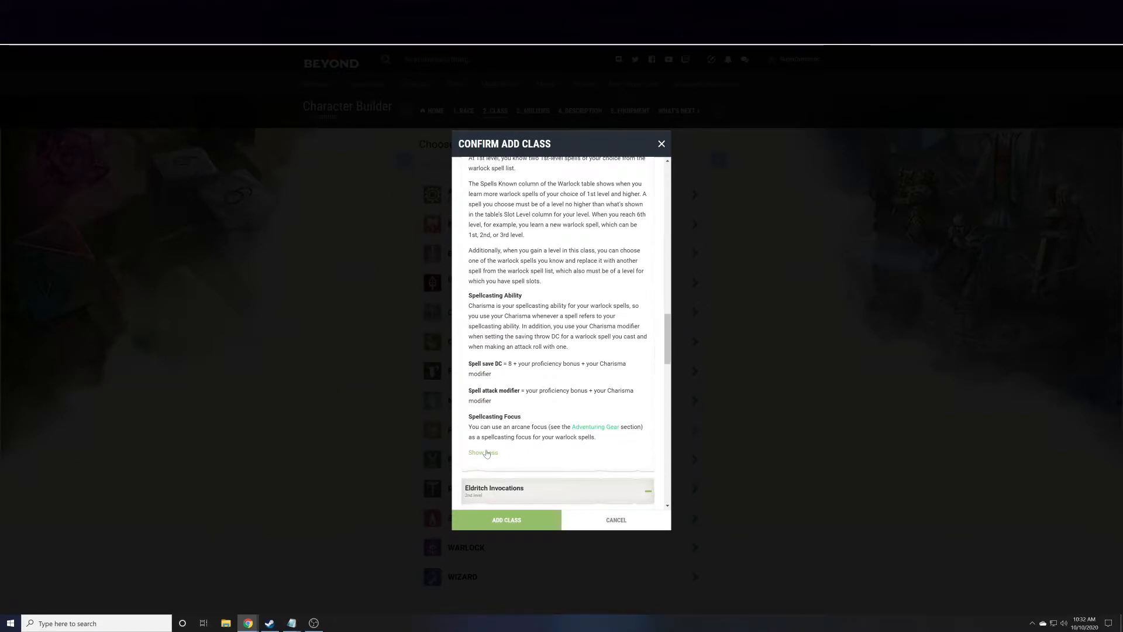
- Look through the Warlock's Eldritch Invocations, Pact Boon, Mystic Arcanum and Eldritch Master features, down to Proficiencies and Hit Points
scroll(559, 331, down, 3)
scroll(508, 383, down, 4)
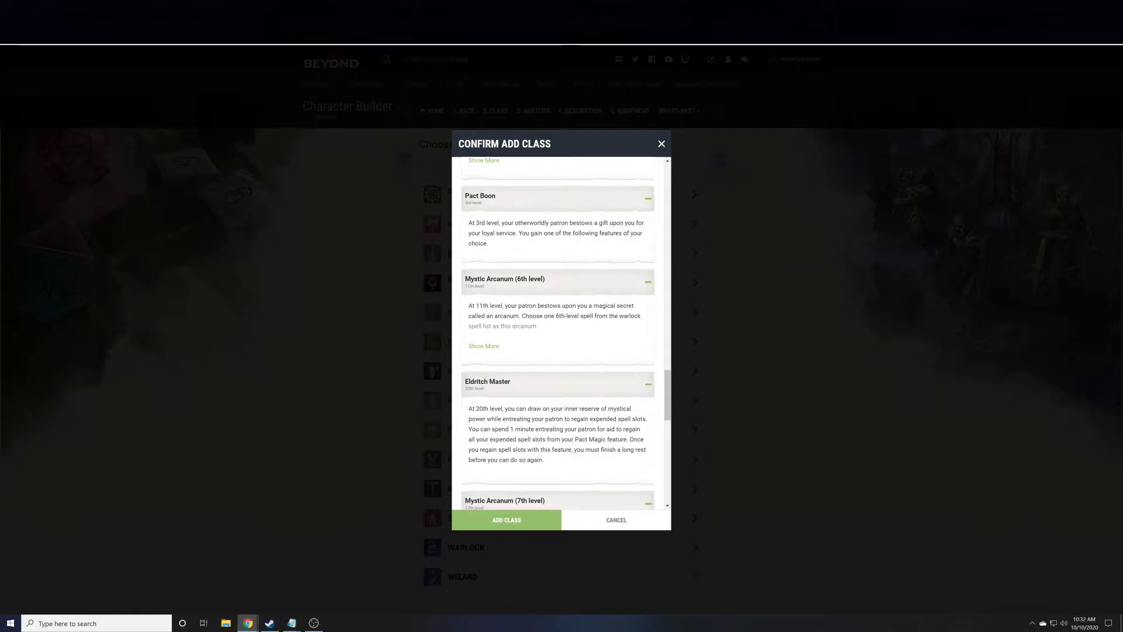
scroll(529, 404, down, 5)
scroll(526, 420, up, 6)
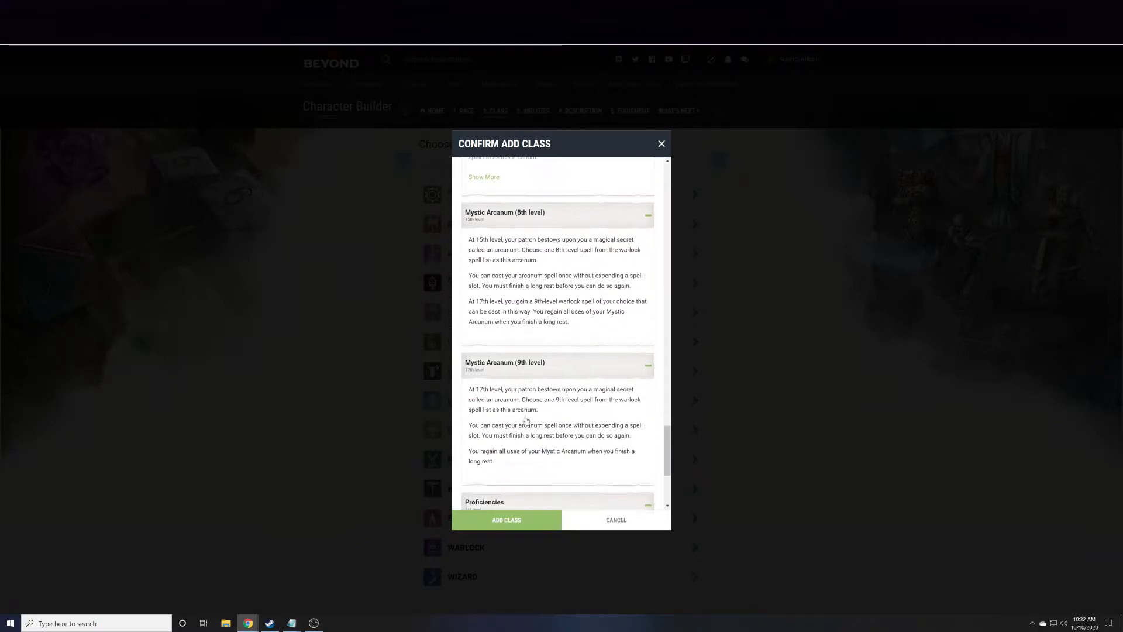
scroll(526, 421, up, 3)
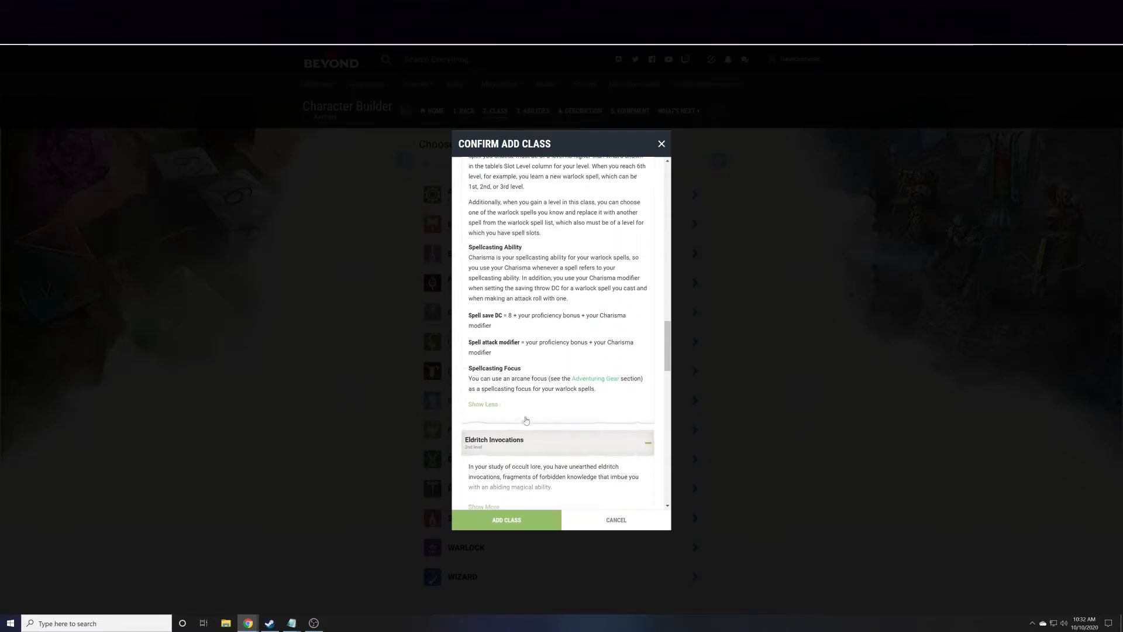
scroll(526, 420, down, 5)
scroll(526, 420, down, 2)
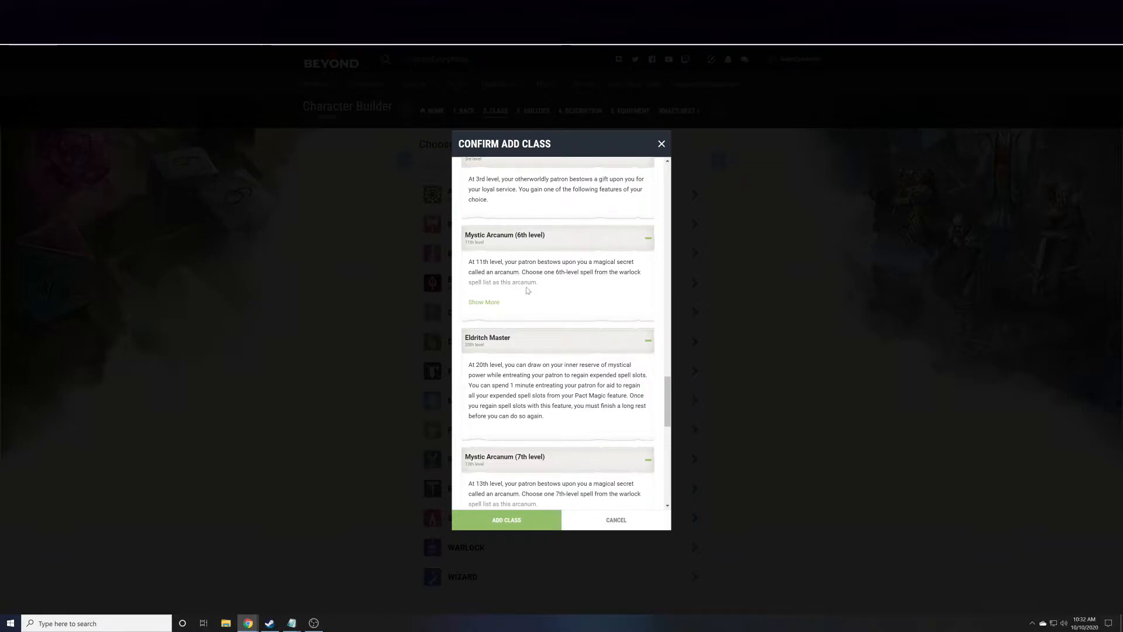
scroll(527, 304, down, 2)
scroll(545, 370, up, 9)
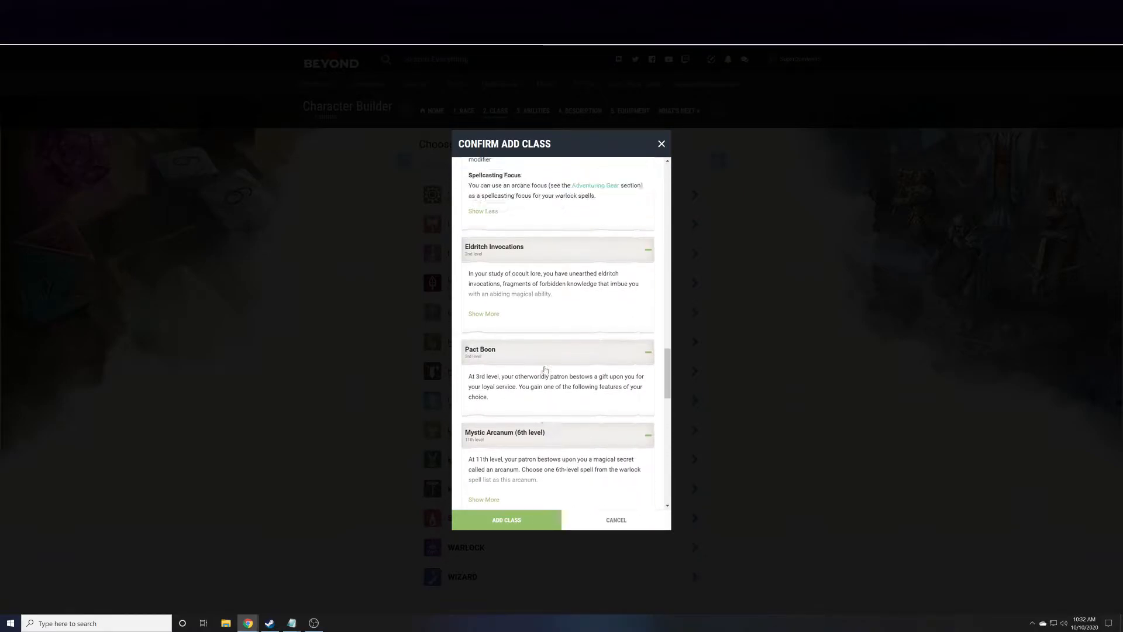
scroll(544, 366, down, 5)
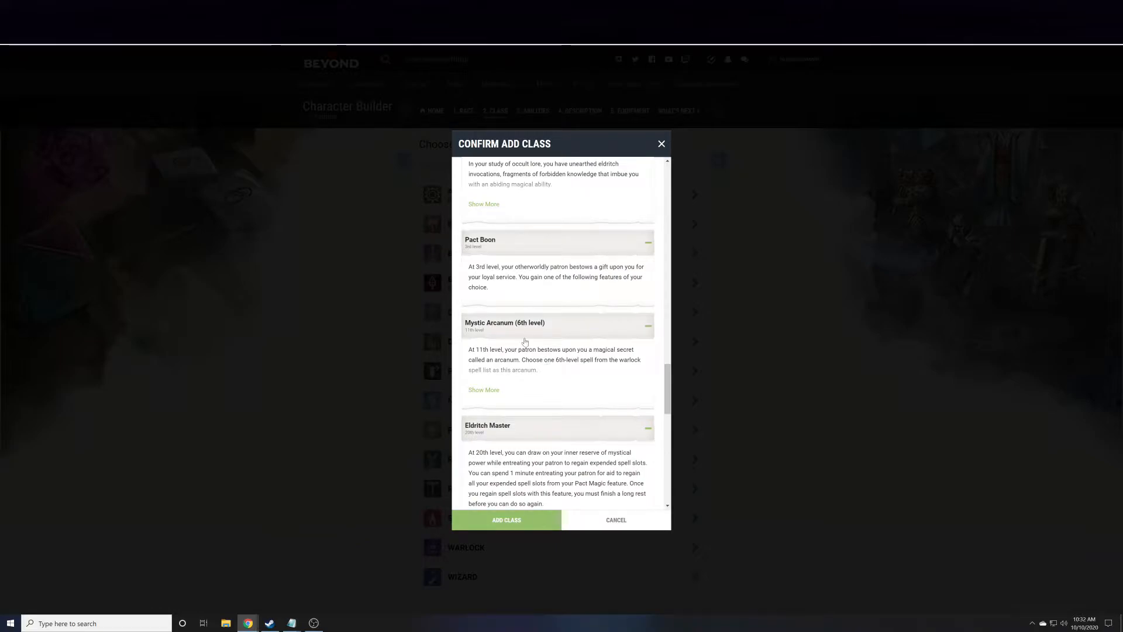
scroll(543, 363, down, 4)
scroll(545, 403, down, 5)
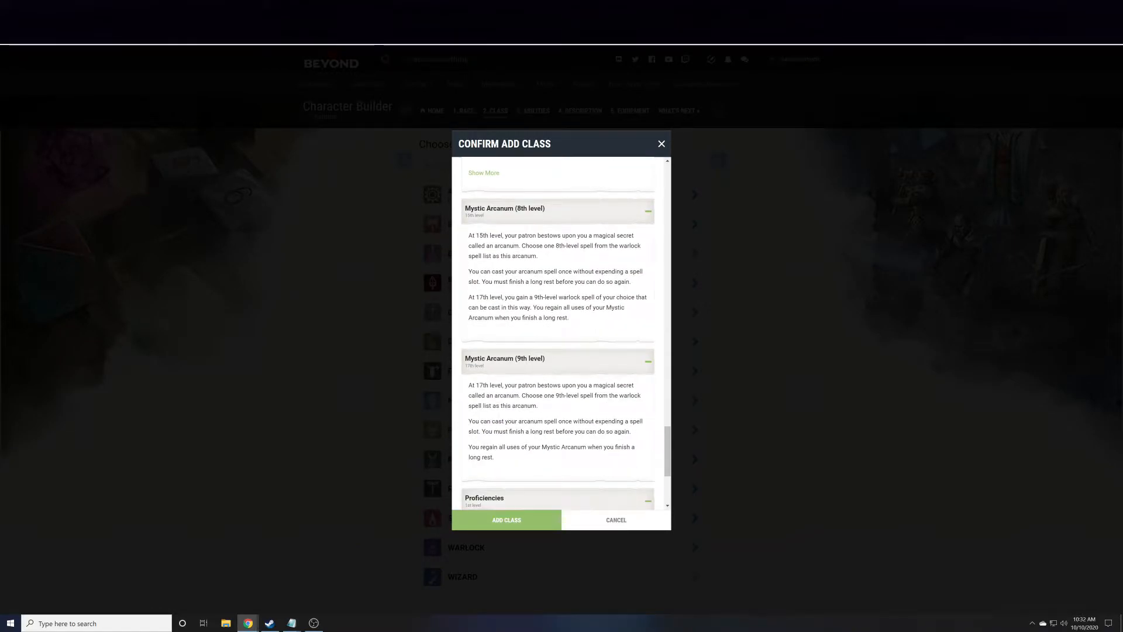
scroll(544, 404, down, 4)
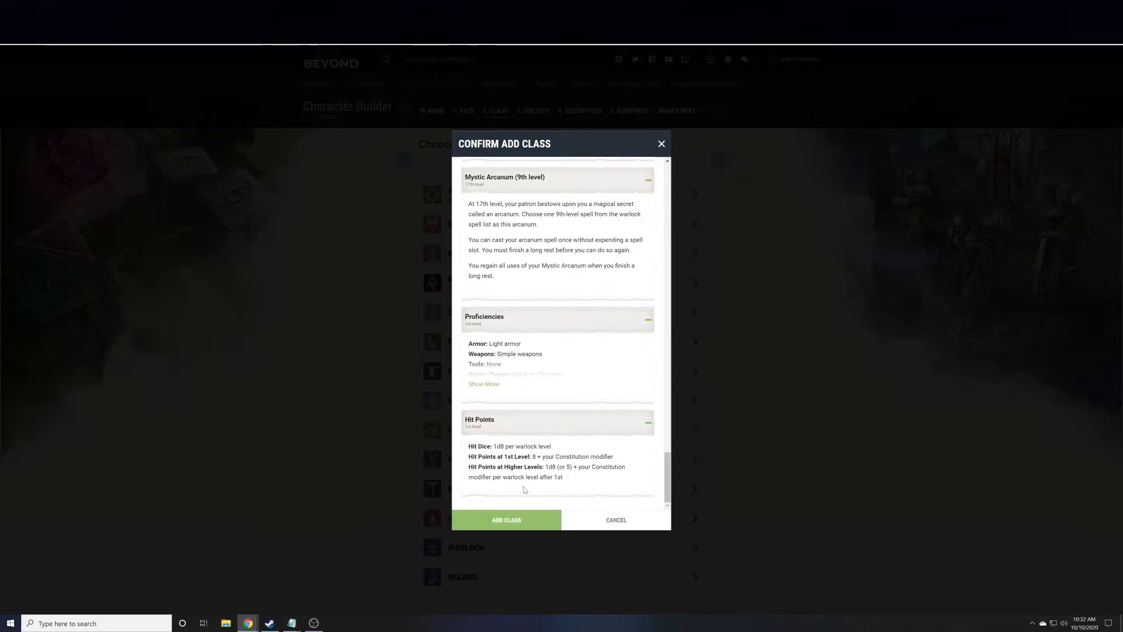
- Add the Warlock class to the character and expand its Proficiencies and Otherworldly Patron features with the full proficiency text
click(512, 520)
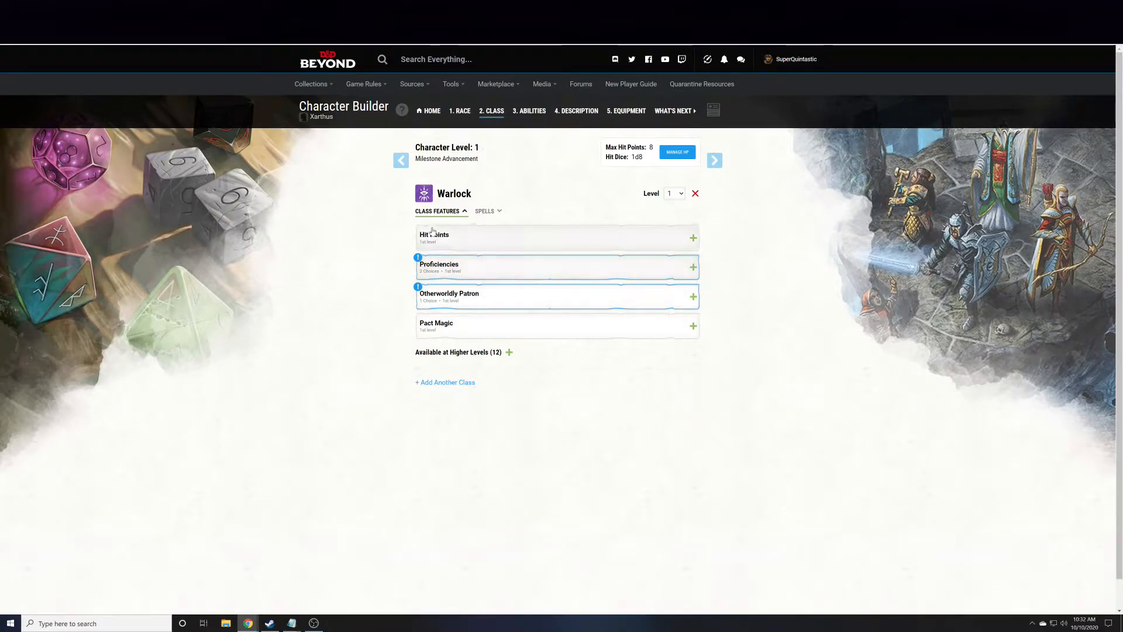
click(437, 268)
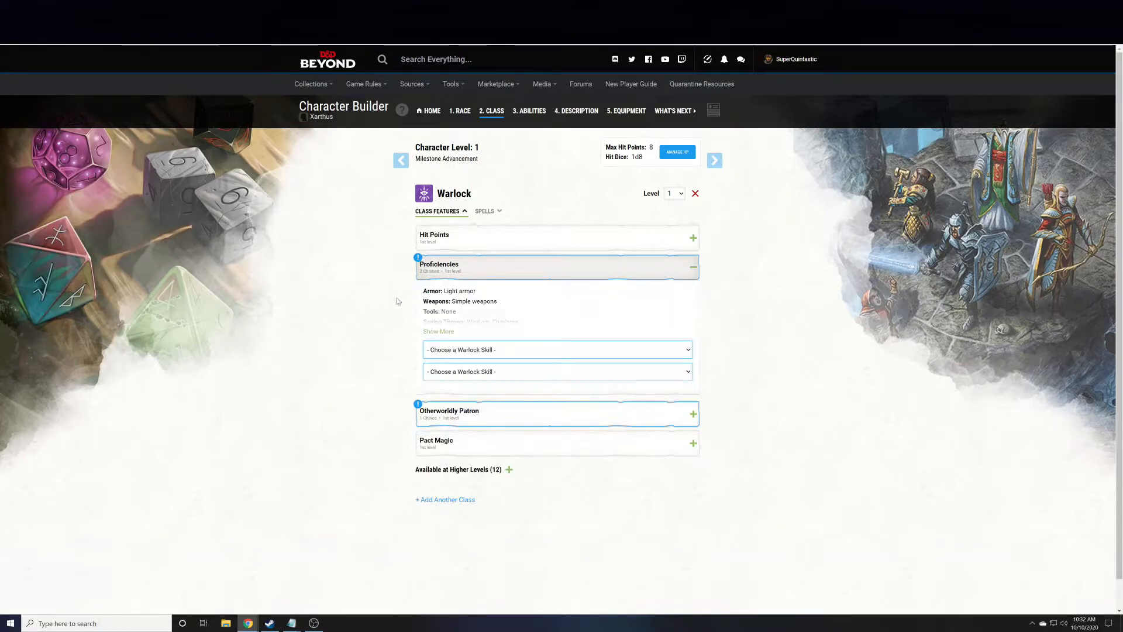
click(447, 333)
scroll(468, 359, down, 1)
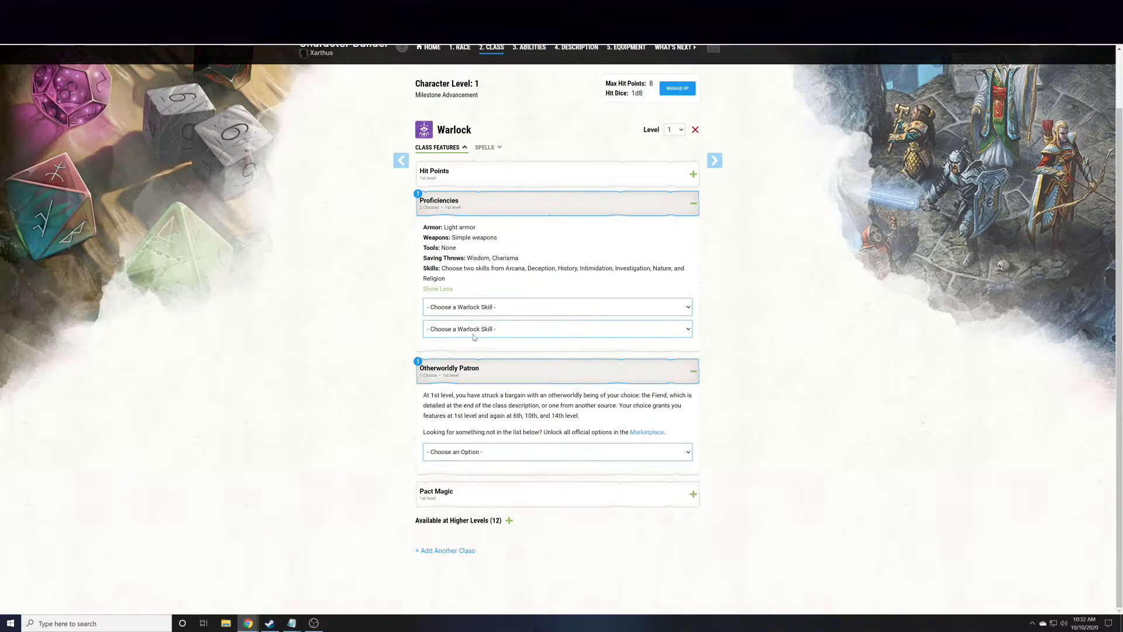
- Choose Arcana and Intimidation as the two Warlock skill proficiencies
click(461, 309)
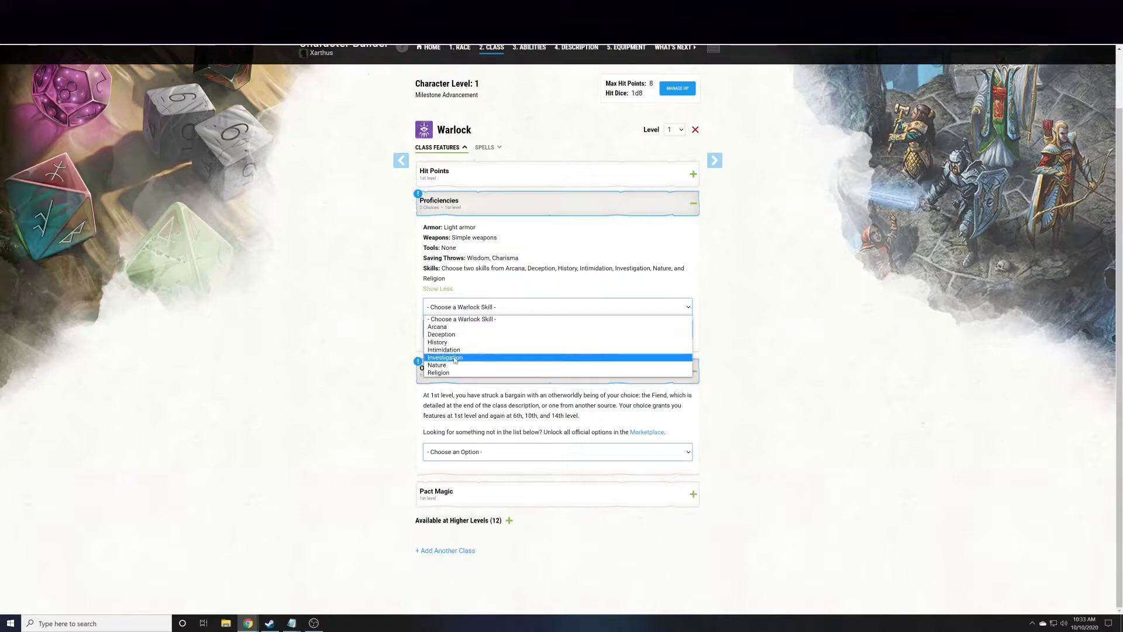
click(439, 326)
click(445, 330)
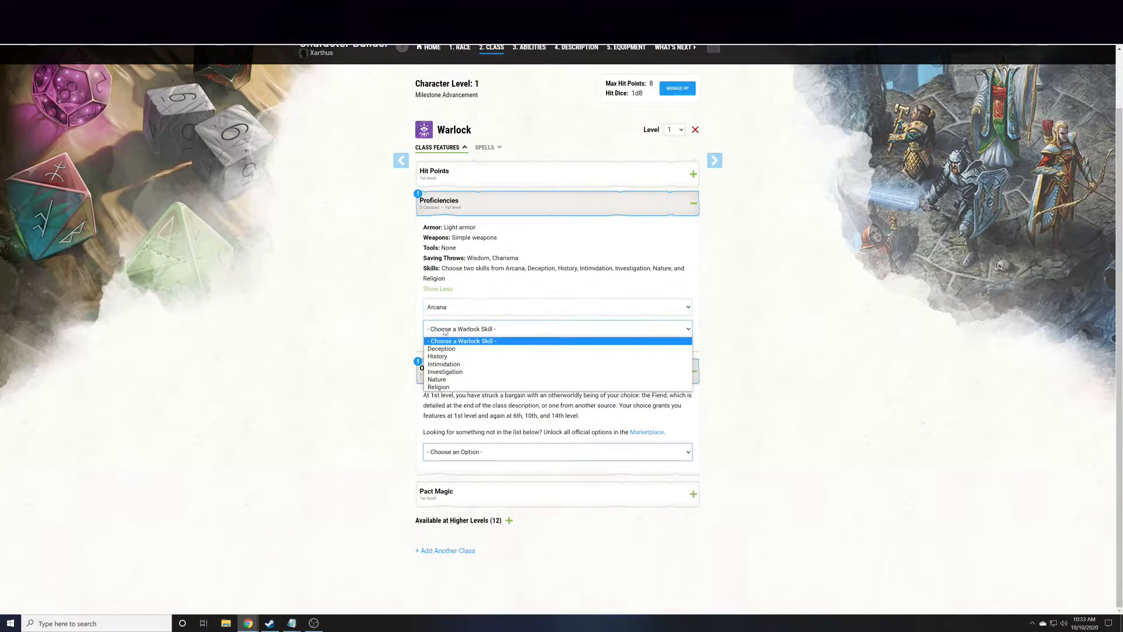
click(459, 364)
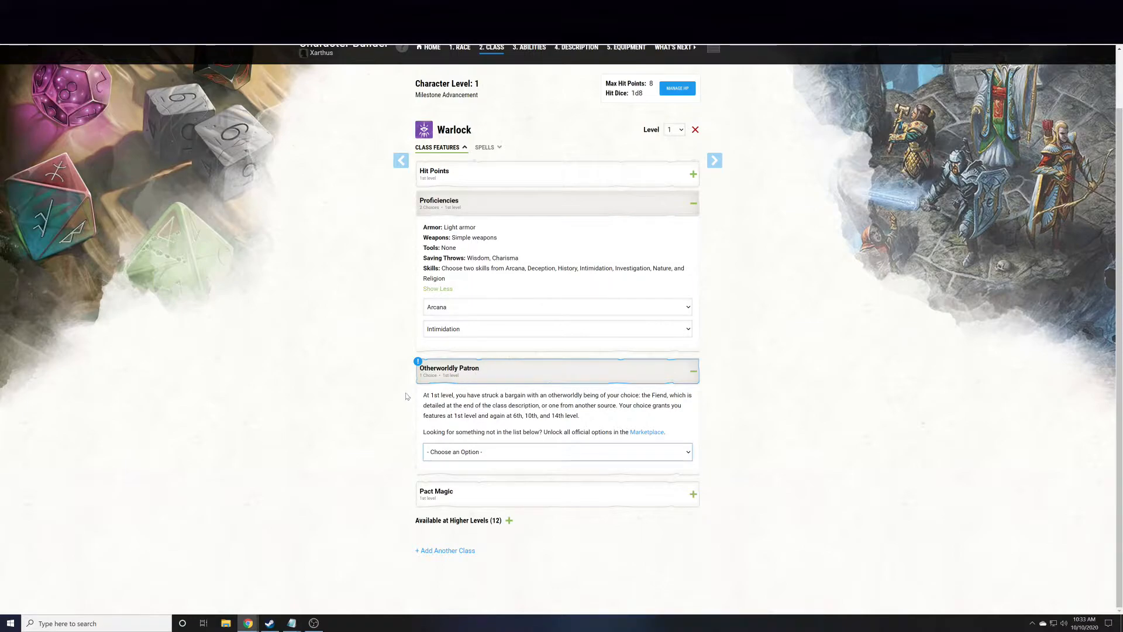
- Try out The Archfey, Herald of Hadar and The Great Old One as the Otherworldly Patron to compare their features
click(506, 451)
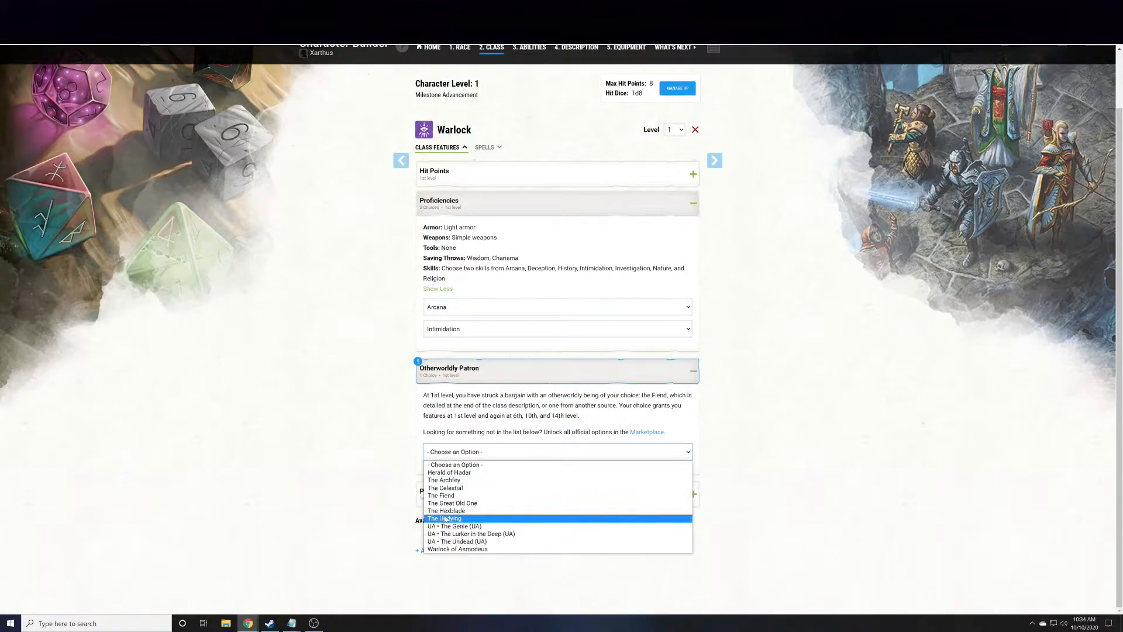
click(454, 481)
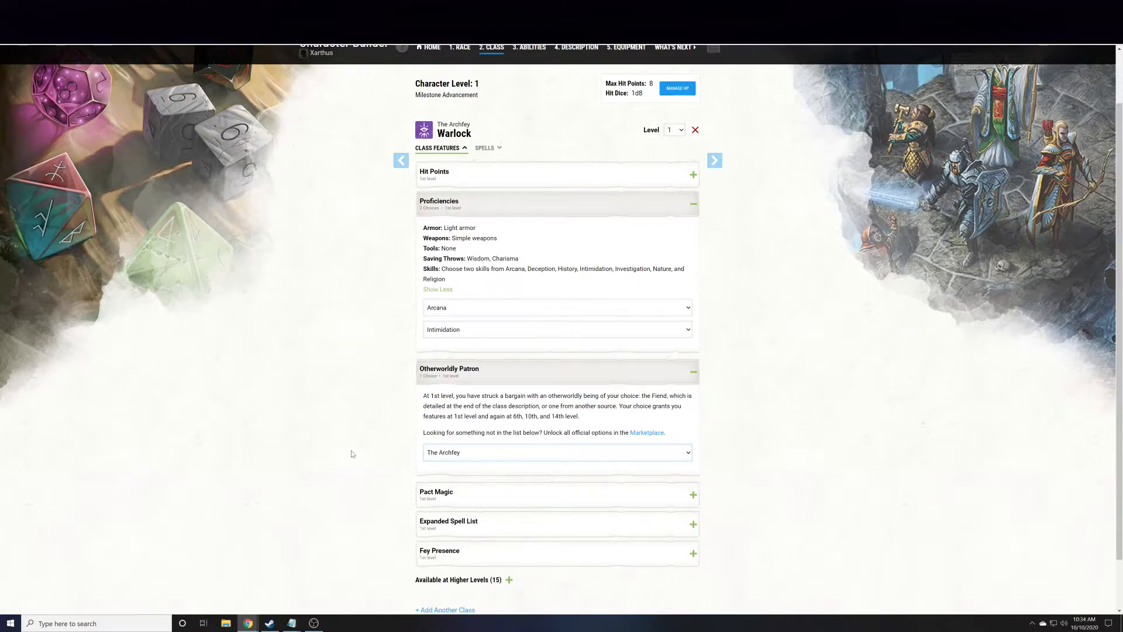
scroll(354, 454, down, 1)
click(486, 409)
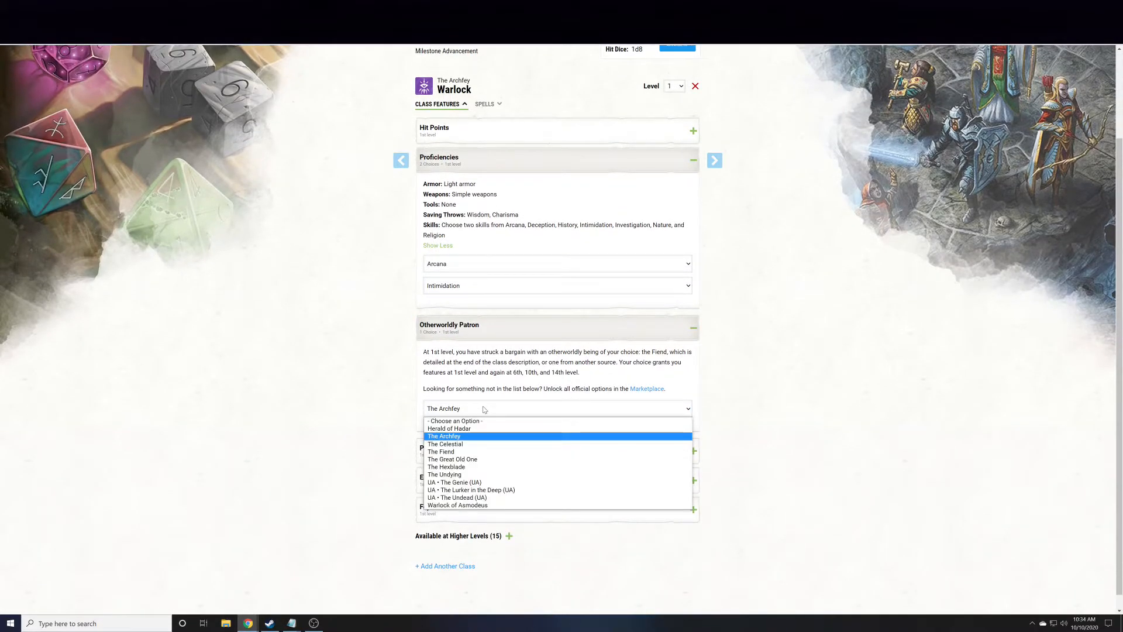
click(466, 436)
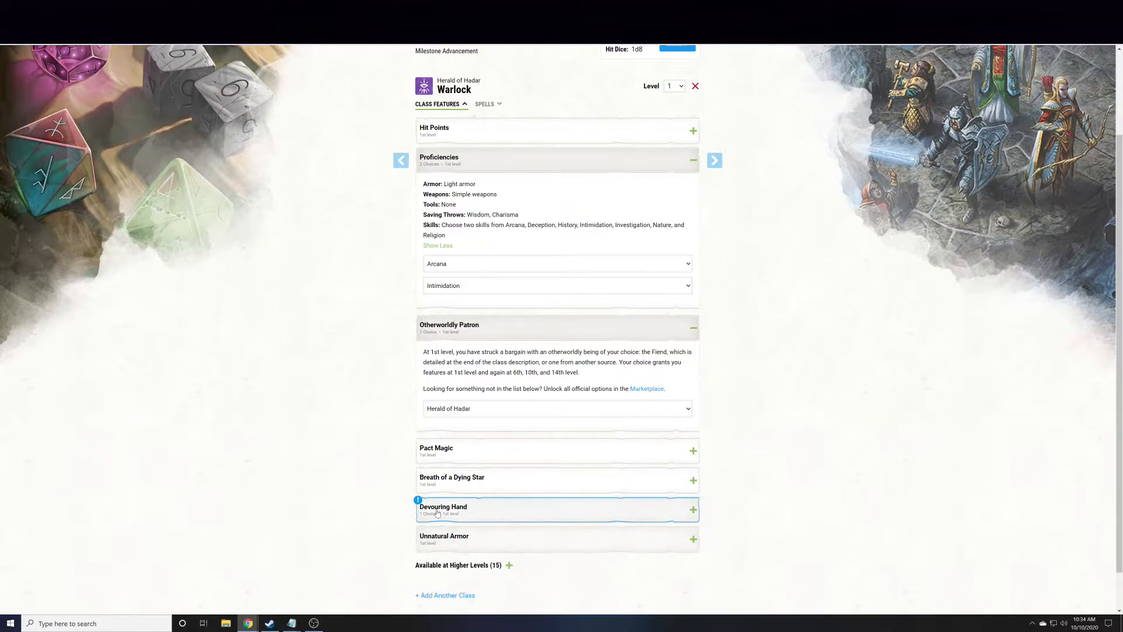
click(464, 410)
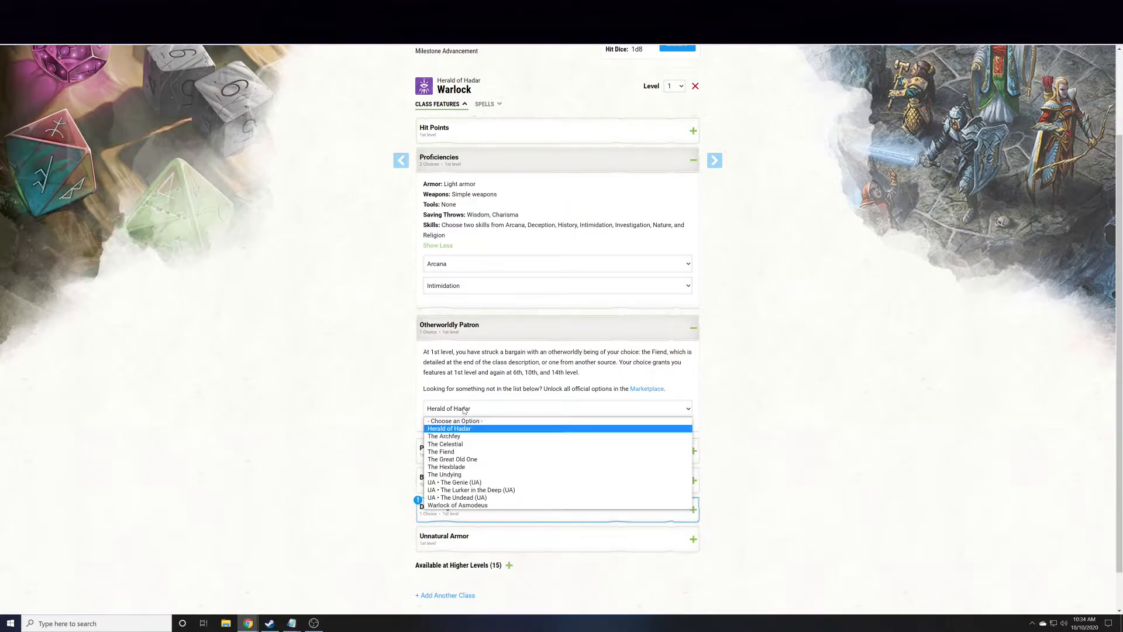
click(463, 459)
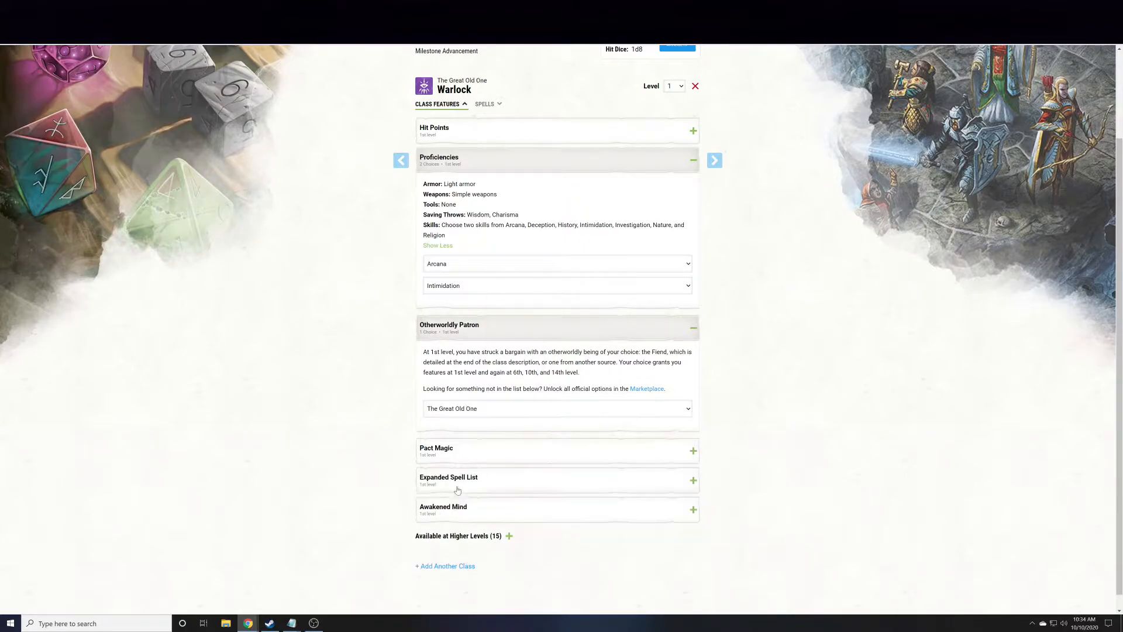
- Set the Otherworldly Patron to The Archfey and expand the Fey Presence feature to read it
click(464, 416)
click(462, 442)
click(450, 510)
scroll(451, 484, down, 2)
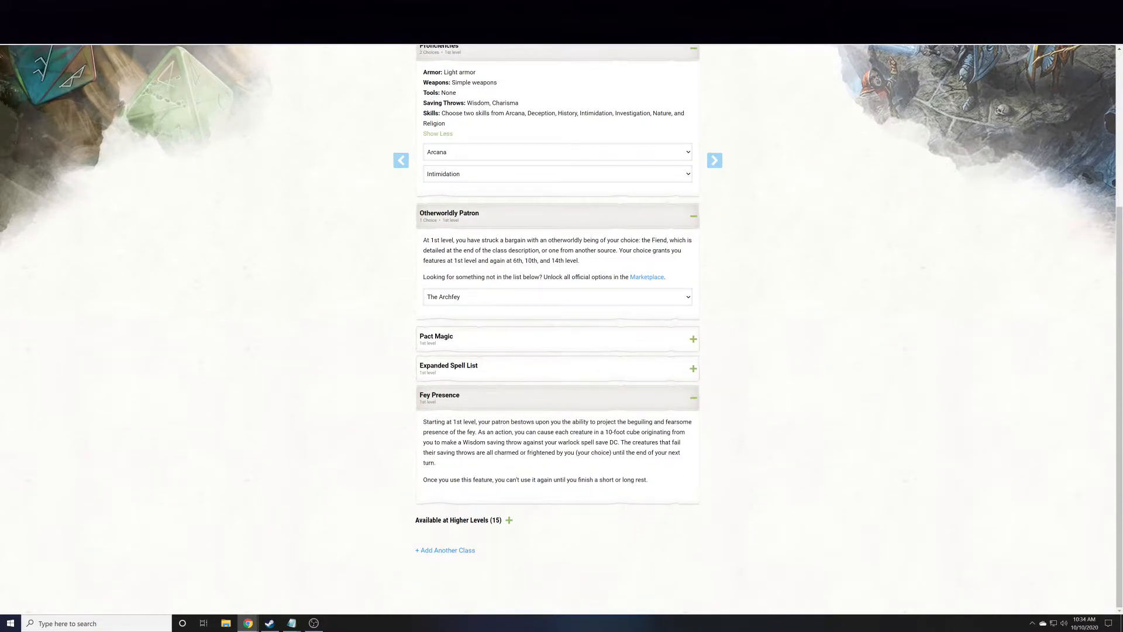
- Raise the Warlock to level 2 and review the character's hit point management details
scroll(642, 302, up, 5)
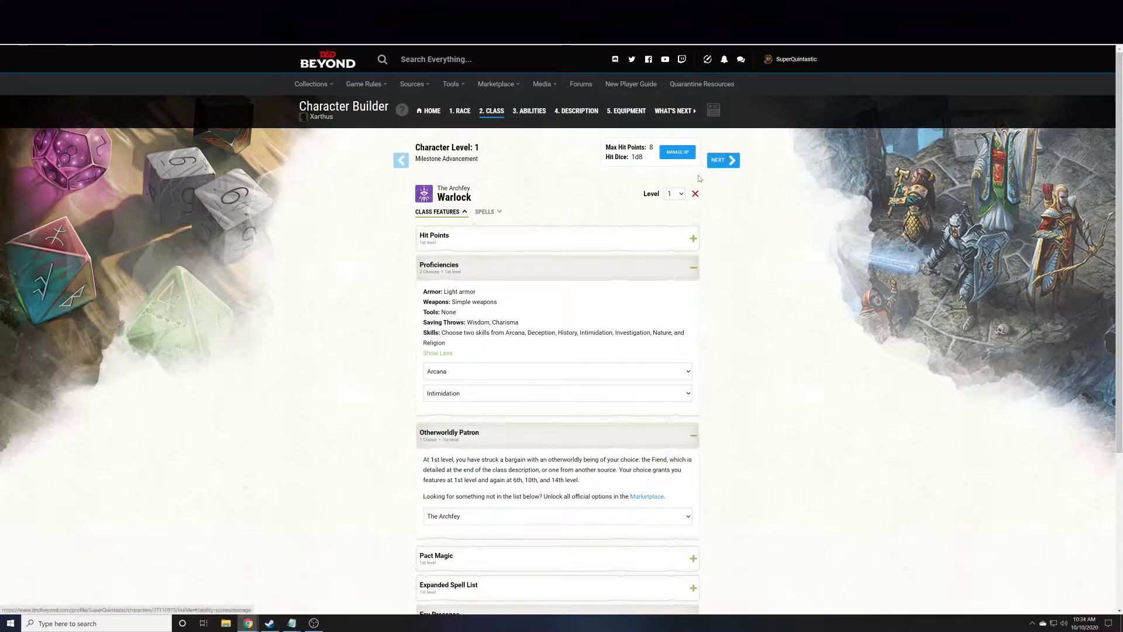
click(683, 195)
click(679, 213)
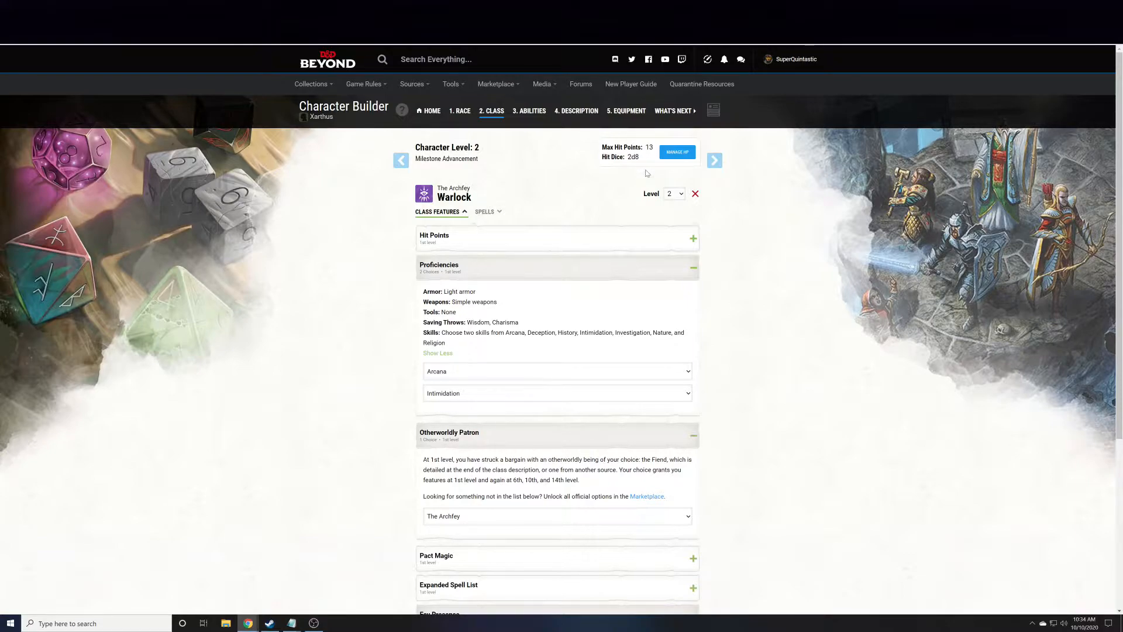
click(673, 152)
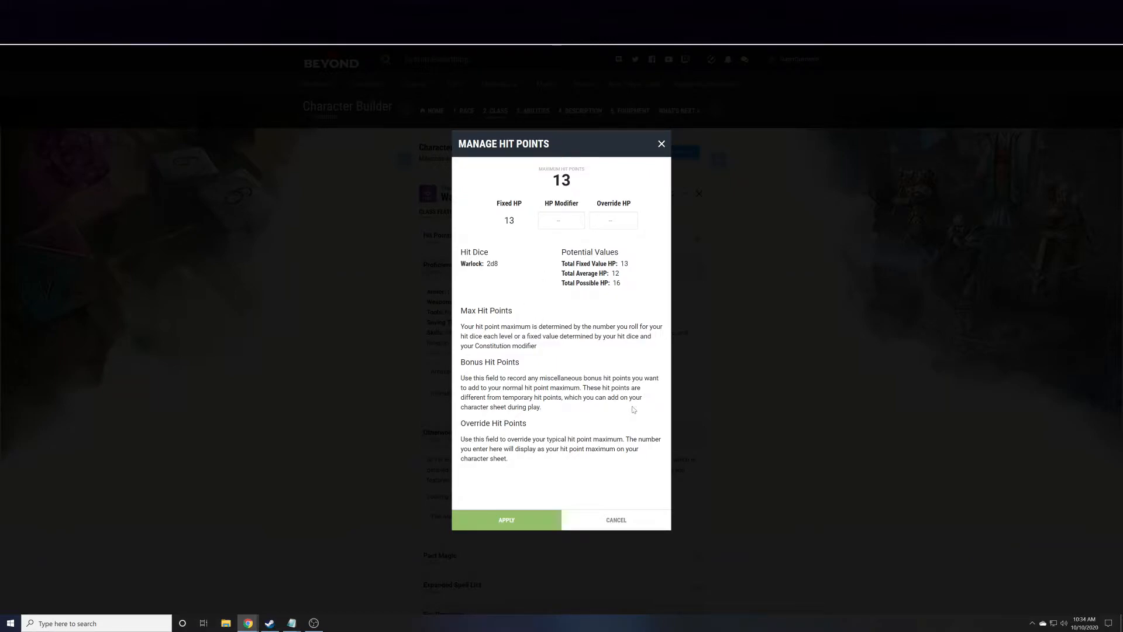
click(662, 144)
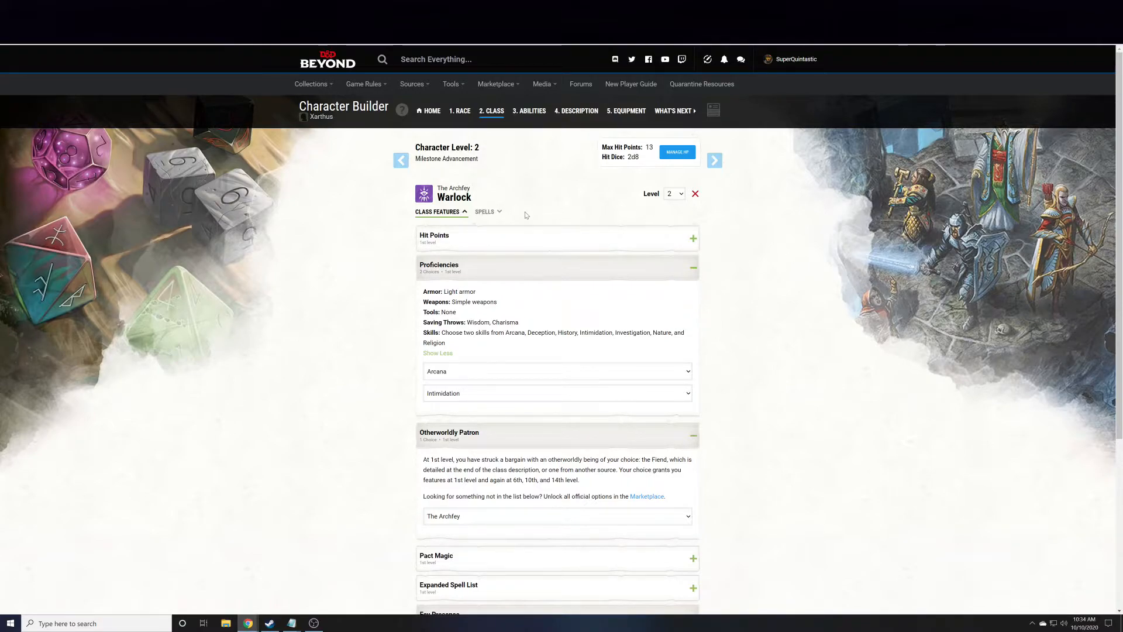
- Expand the Eldritch Invocations feature and choose Lance of Lethargy and Beast Speech as the two invocations
scroll(554, 234, down, 3)
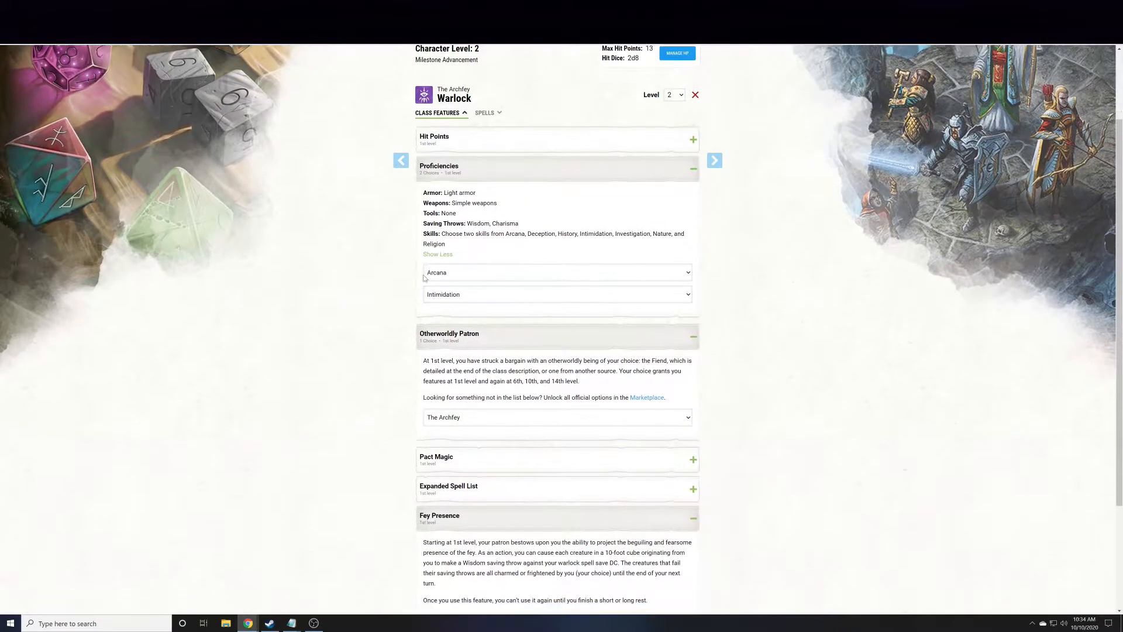
scroll(395, 305, down, 1)
click(429, 503)
scroll(424, 432, down, 2)
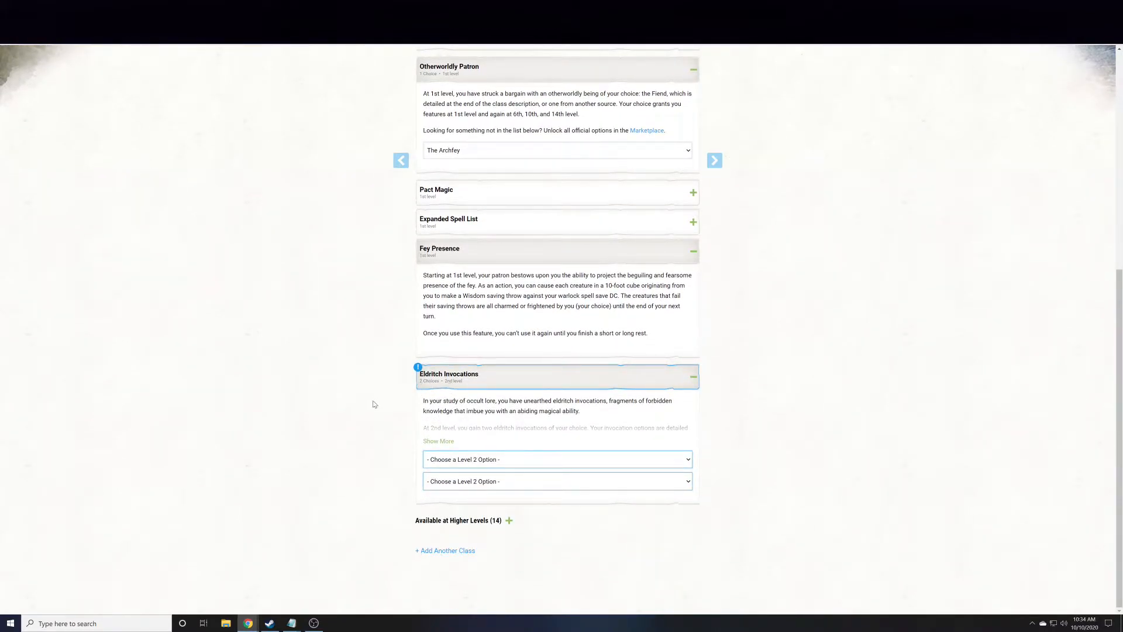
click(475, 461)
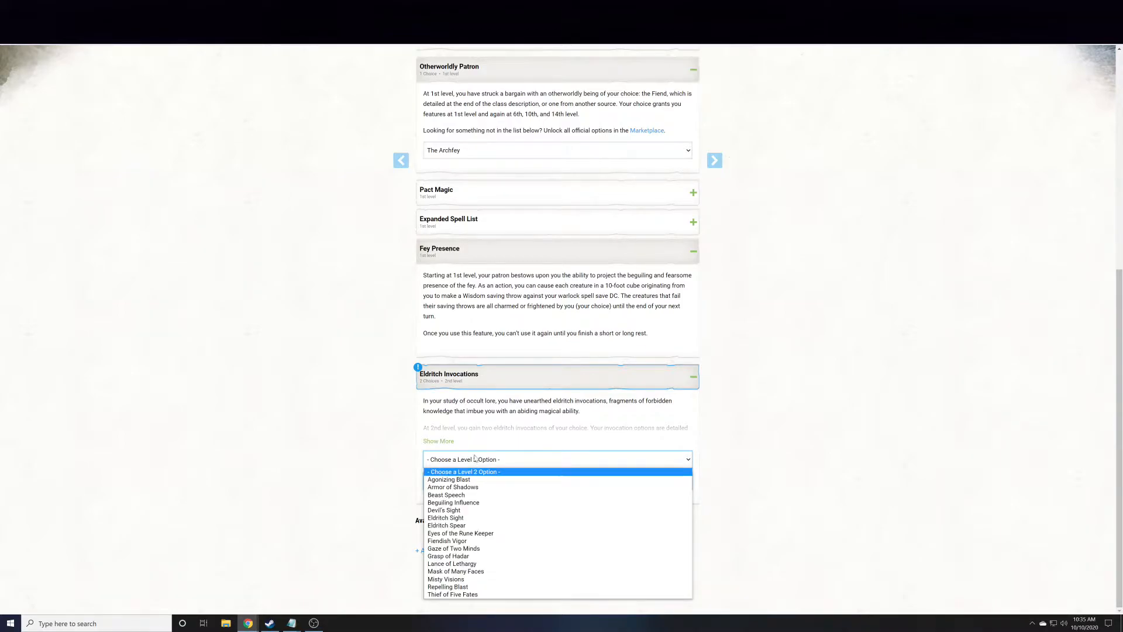
click(371, 490)
click(480, 462)
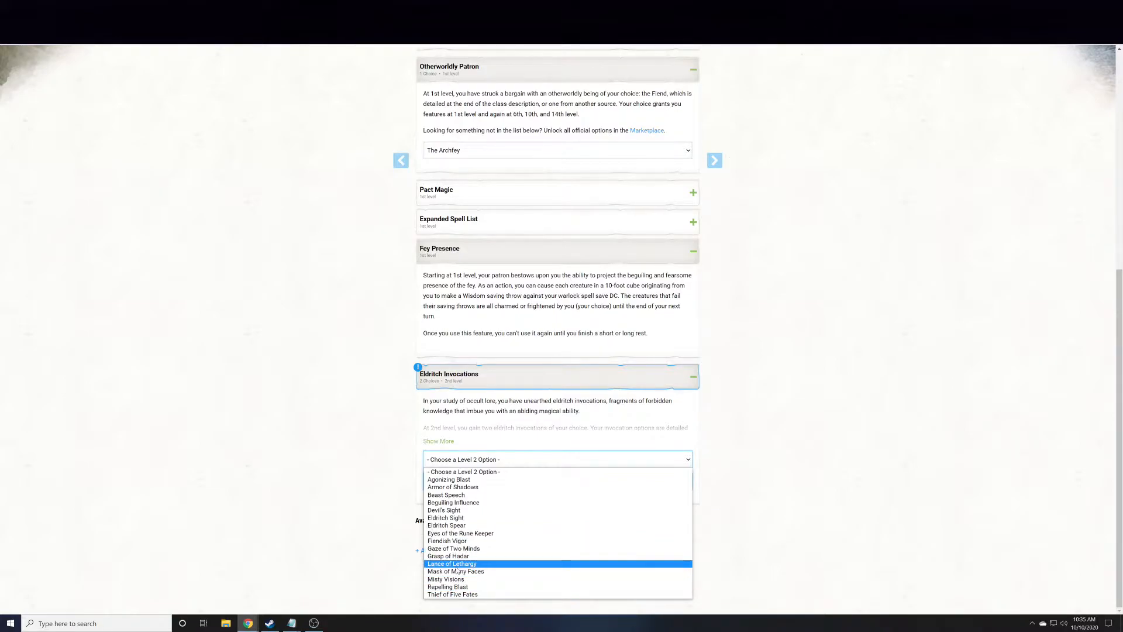
click(458, 564)
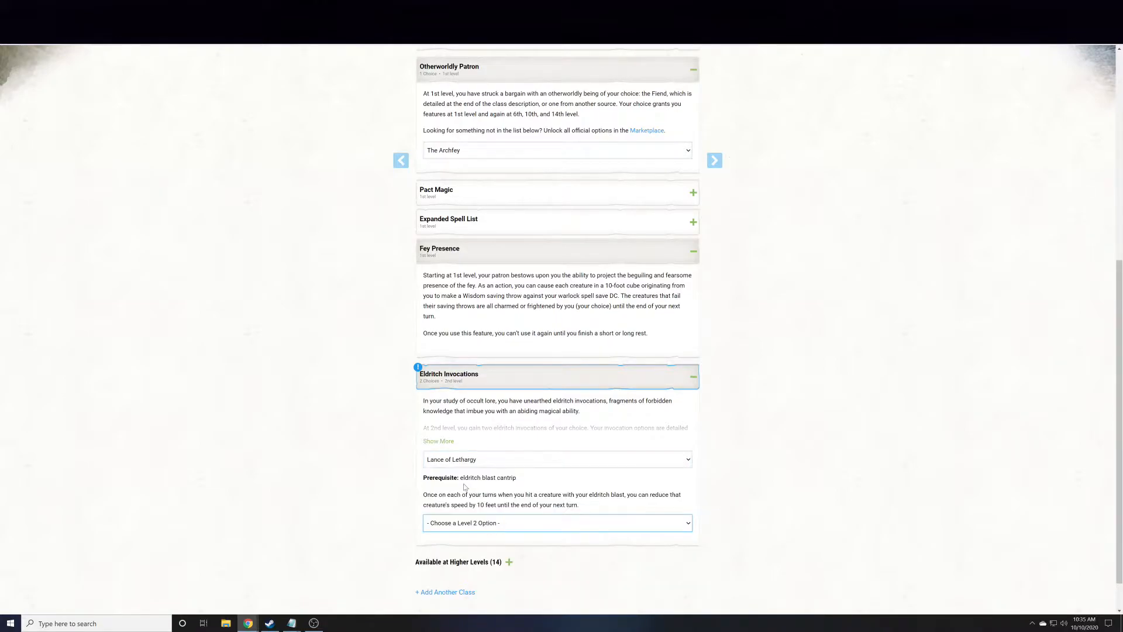
click(473, 524)
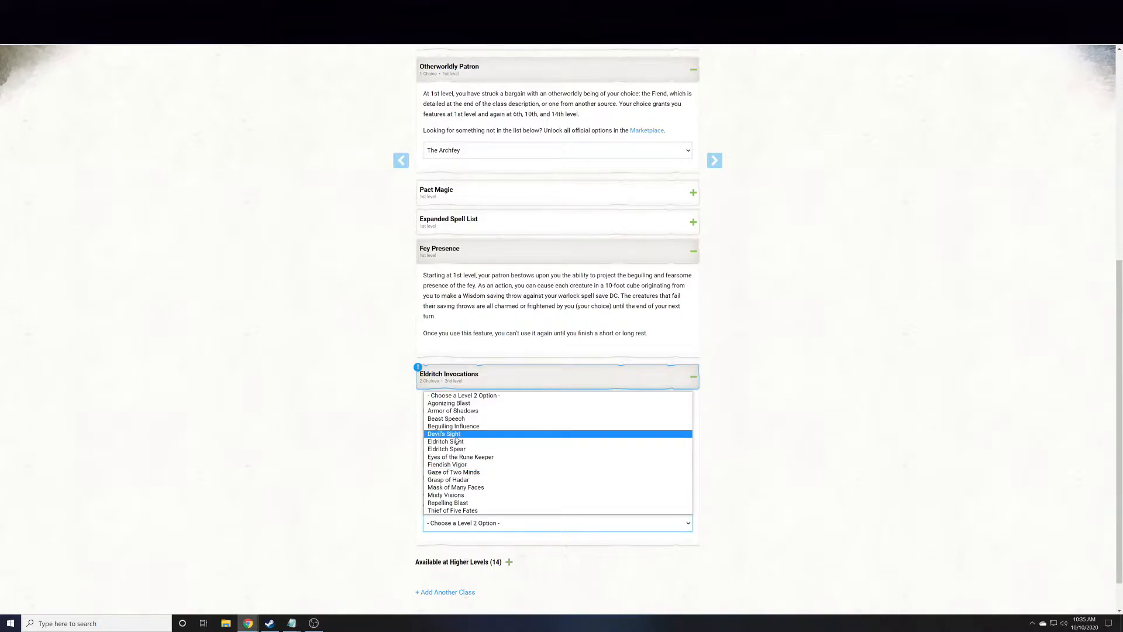
click(454, 420)
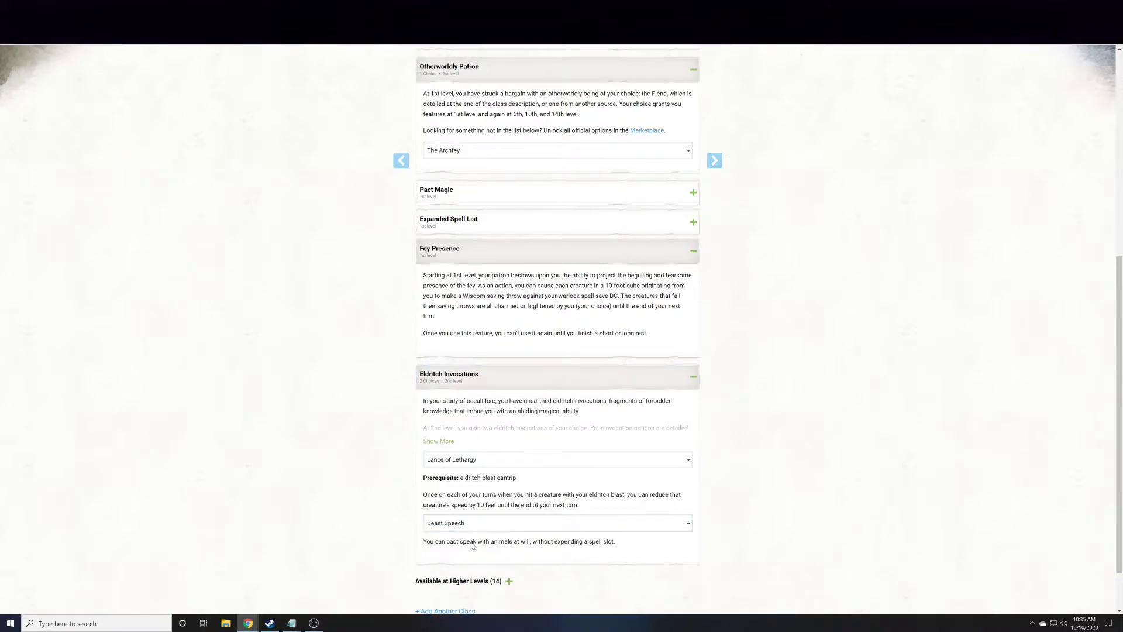
- Look over the completed Warlock class features and continue to the Abilities stage of the builder
scroll(348, 520, down, 1)
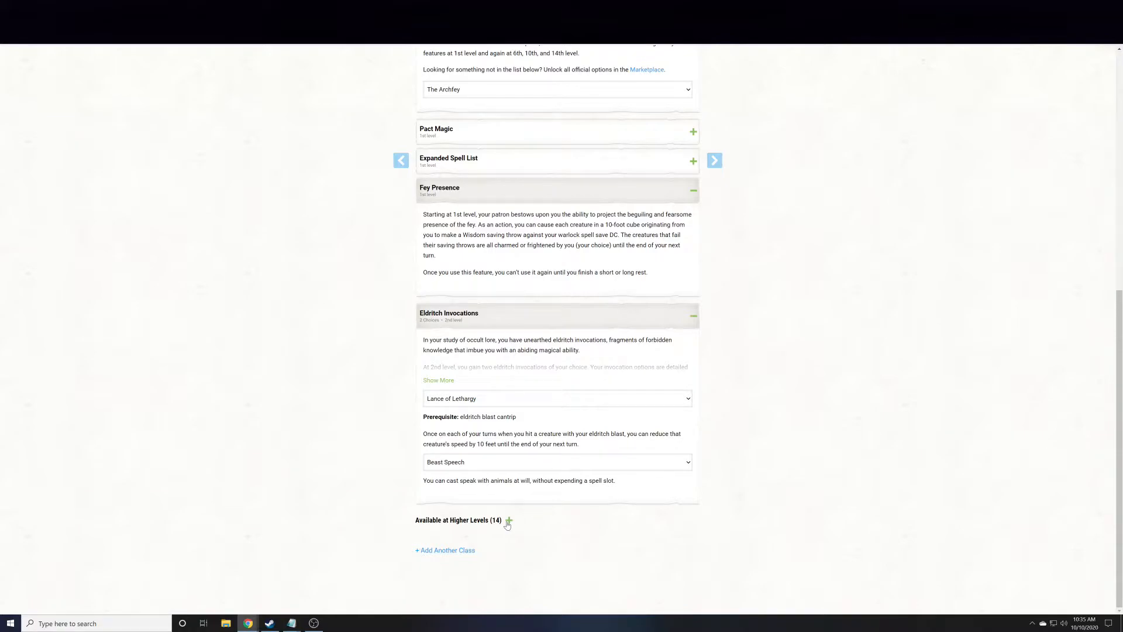
scroll(508, 525, up, 2)
scroll(507, 525, down, 2)
scroll(525, 543, up, 7)
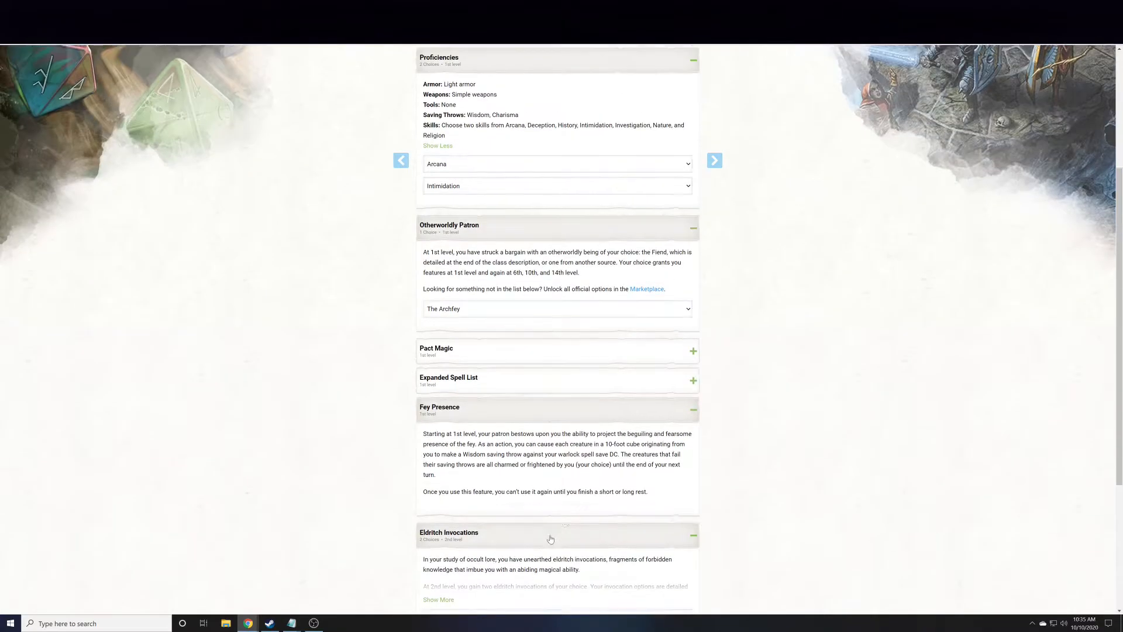
click(710, 164)
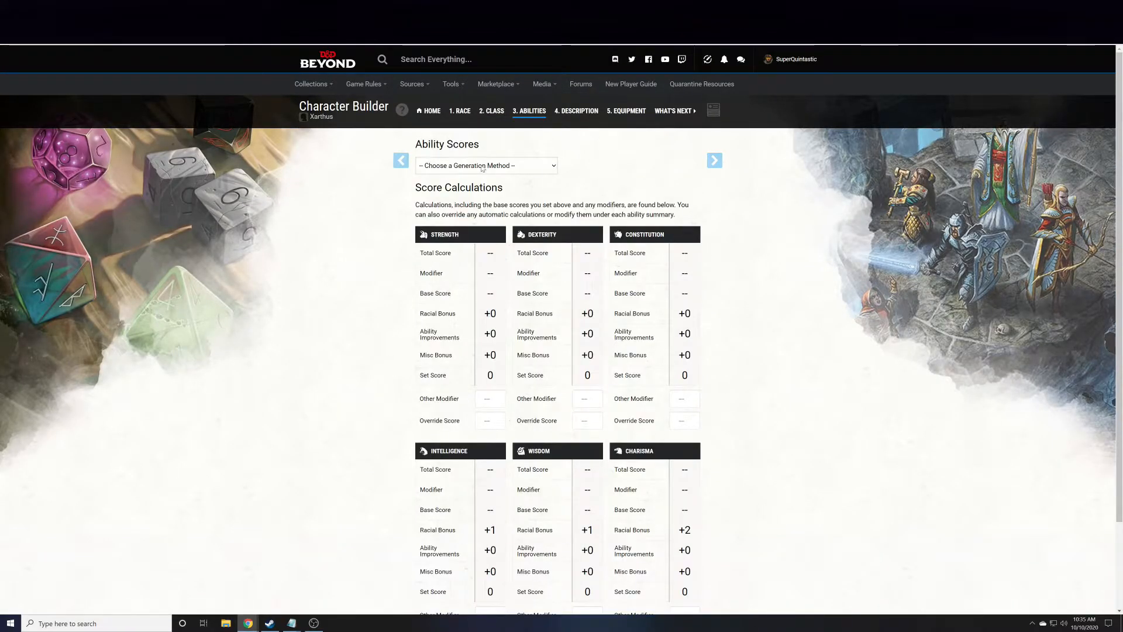
- Try the Point Buy method for ability scores, keeping Dexterity at 8 and setting Constitution to 11
click(444, 166)
click(448, 203)
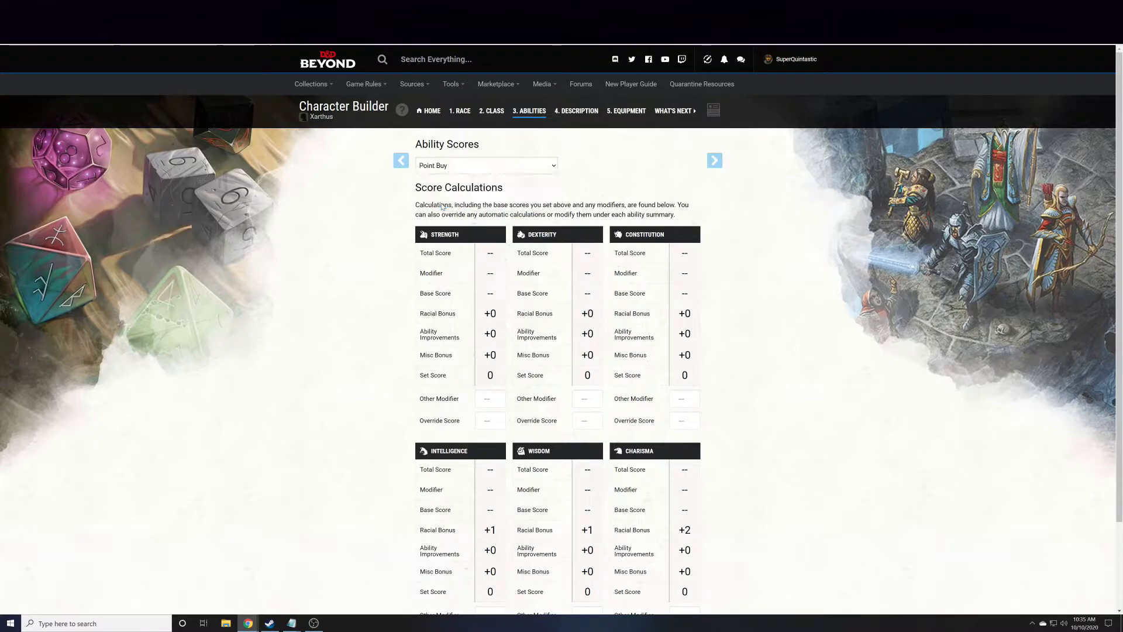
click(487, 236)
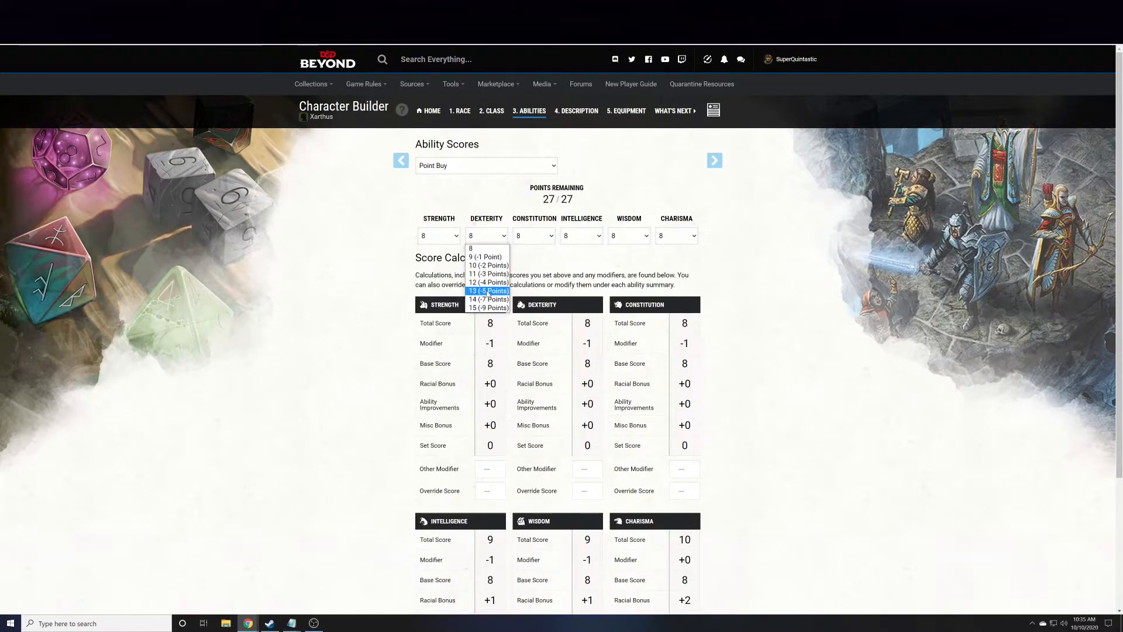
click(479, 249)
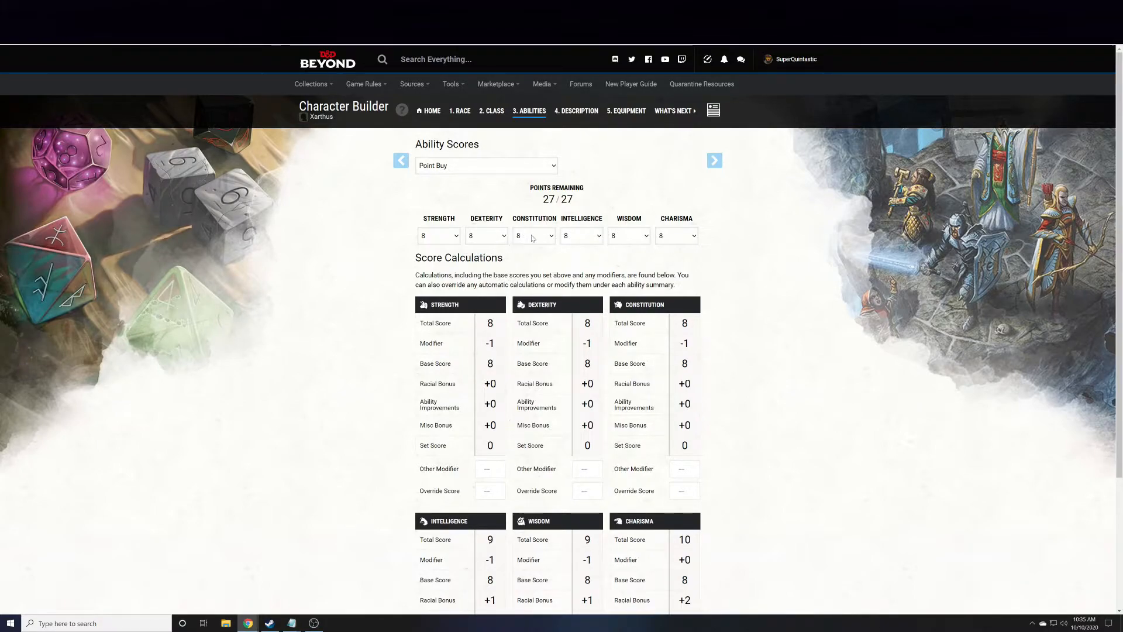
click(517, 237)
click(535, 274)
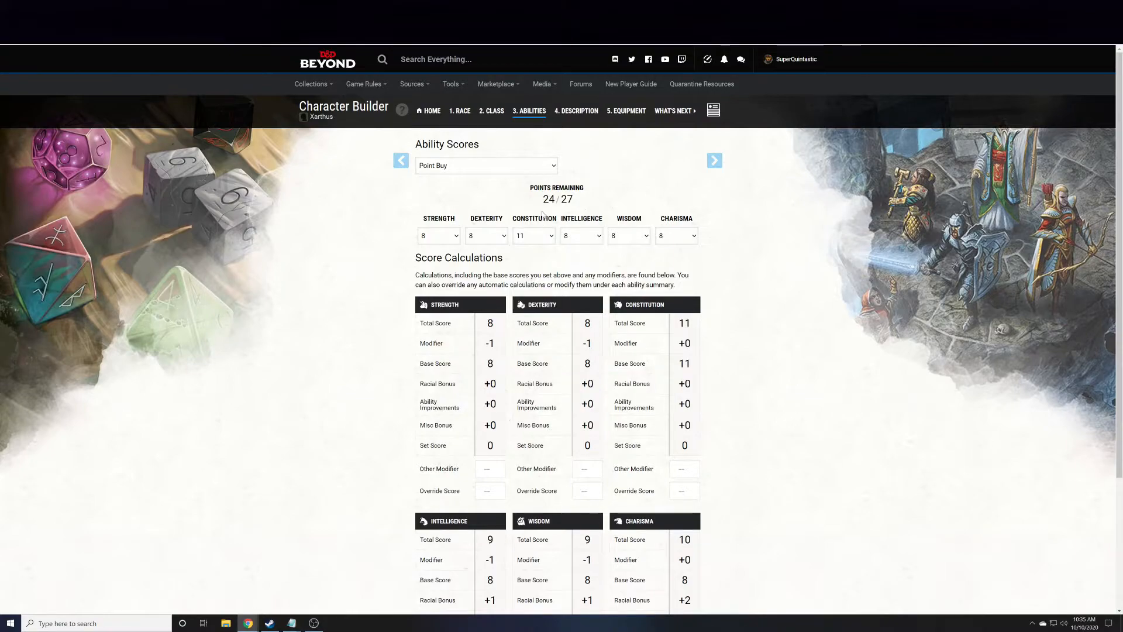
click(537, 241)
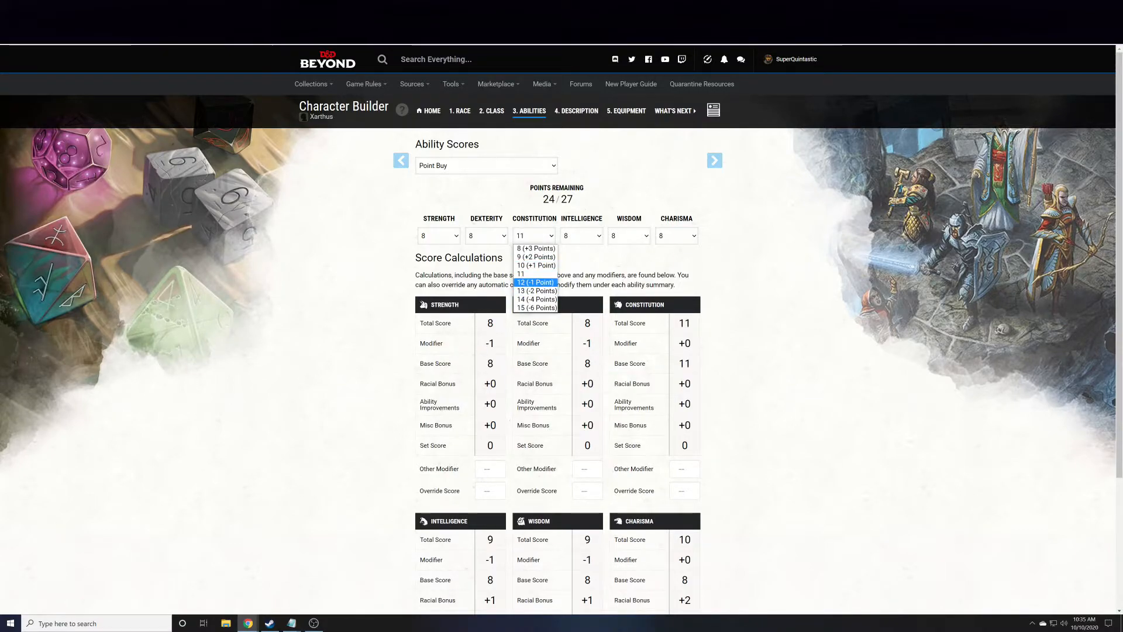
click(535, 278)
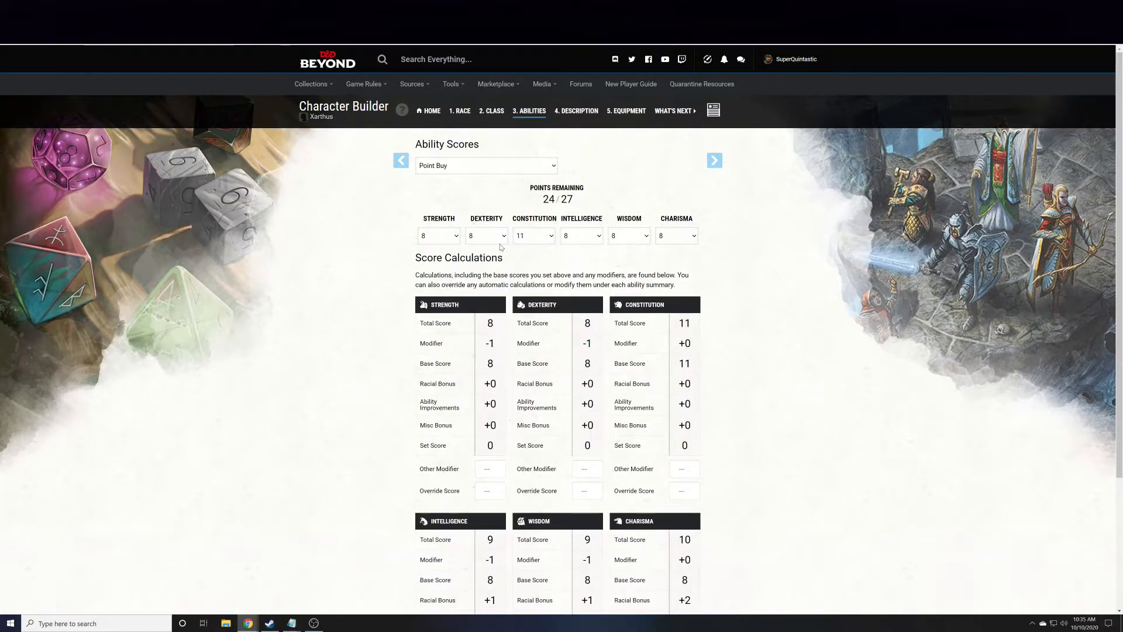
- Switch the ability score generation method to Standard Array and view the scores available for Strength
click(457, 167)
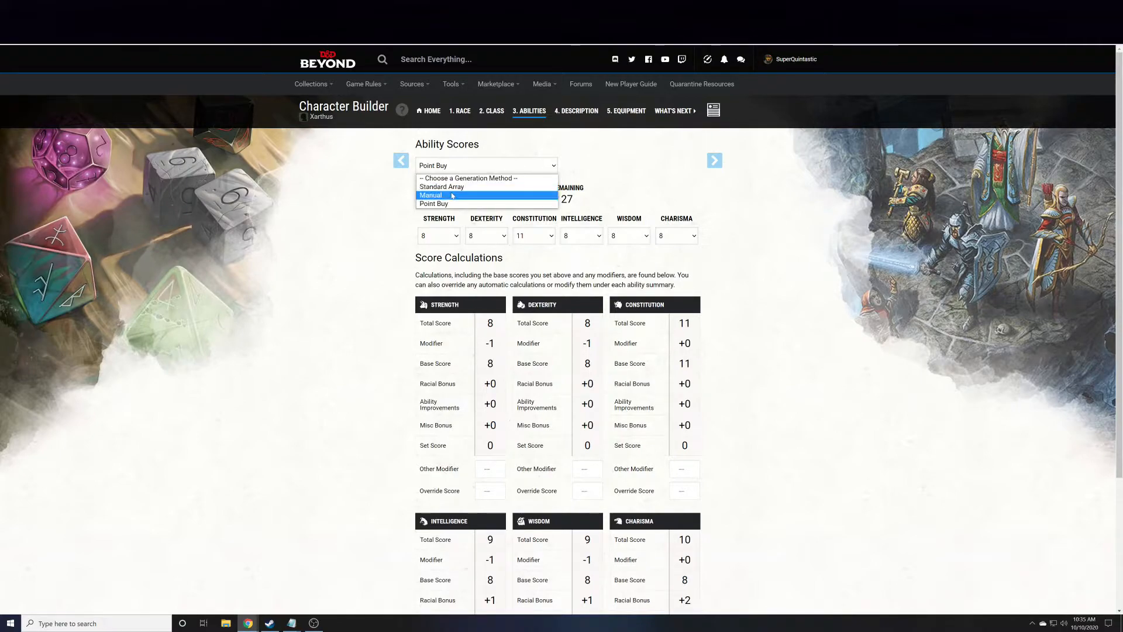
click(452, 188)
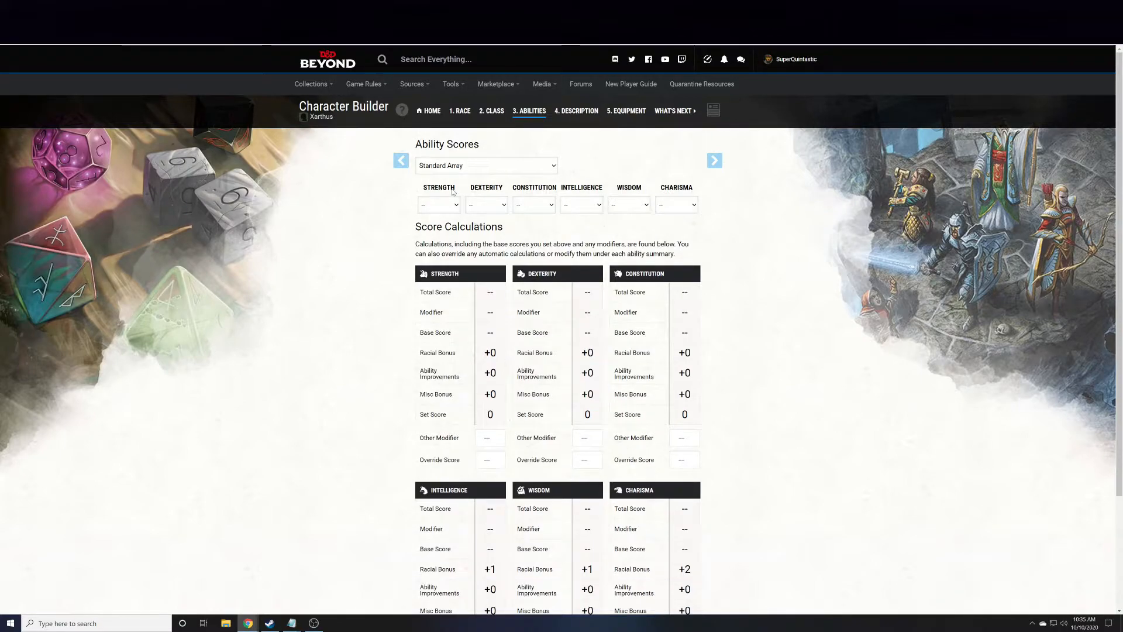
click(441, 207)
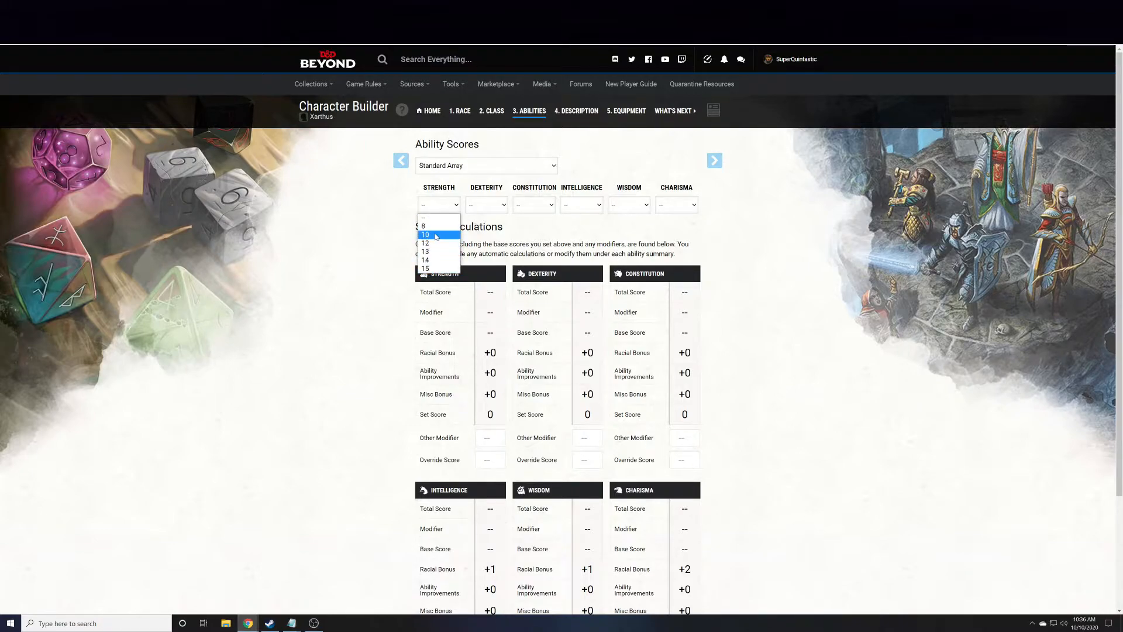
click(343, 229)
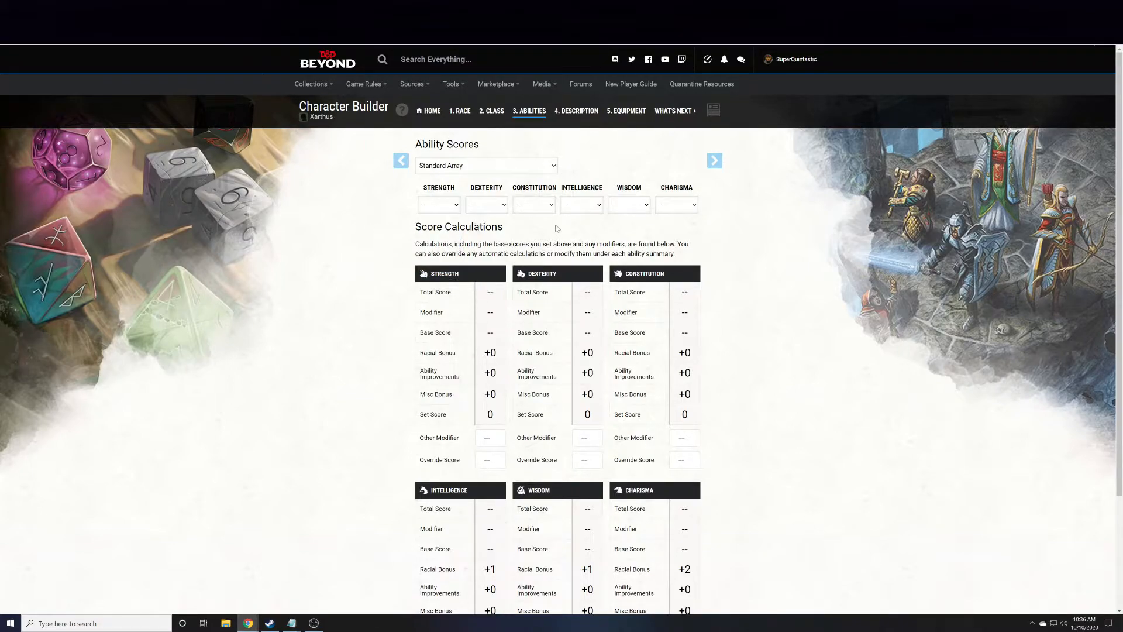
- Assign the standard array scores of 15 to Intelligence and 14 to Wisdom
click(588, 206)
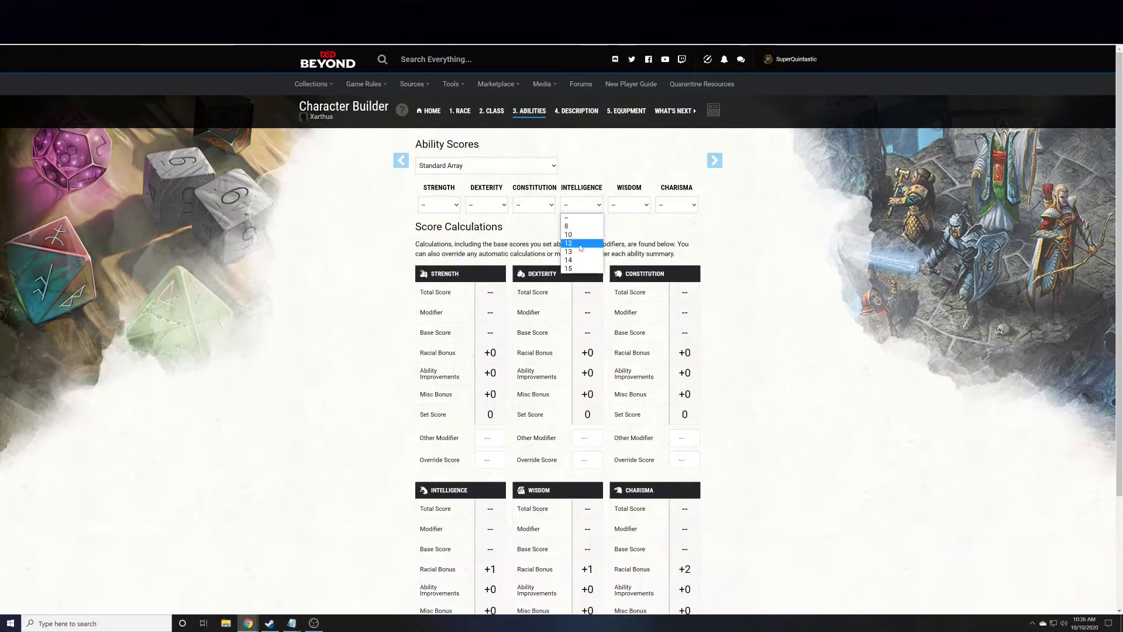
click(581, 268)
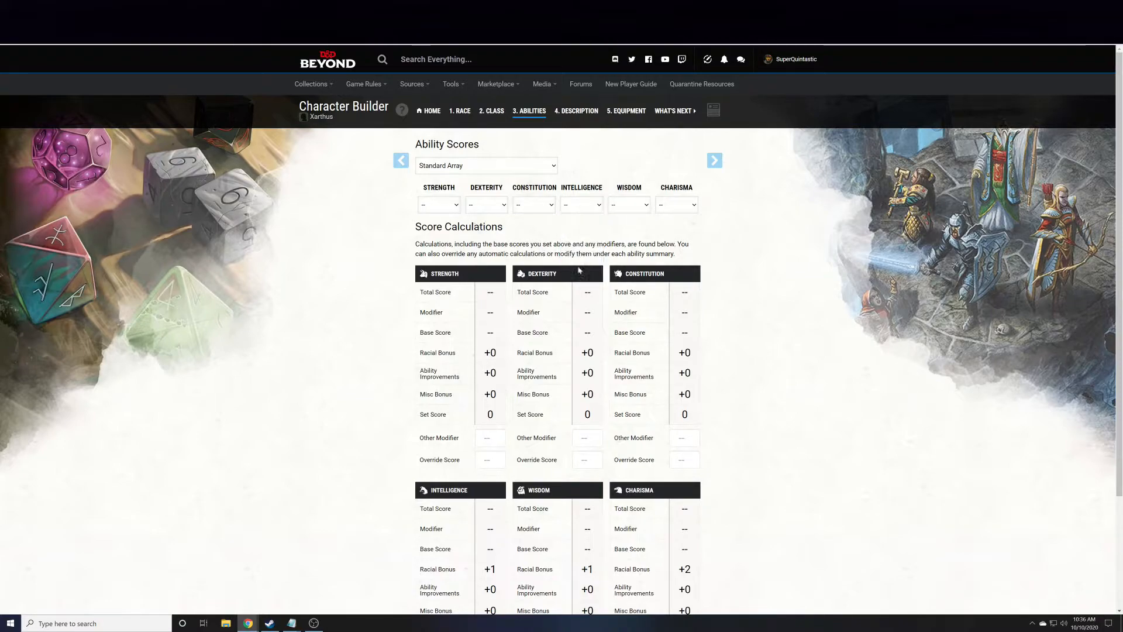
click(634, 206)
click(618, 260)
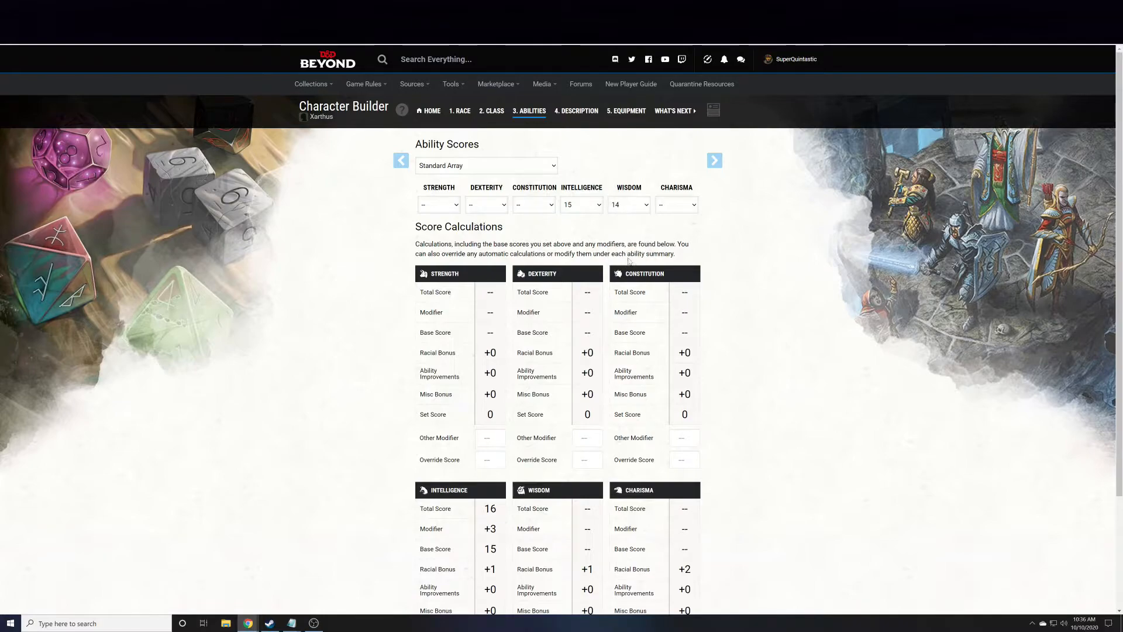
- Set the Dexterity score to 12 and the Constitution score to 8
click(442, 209)
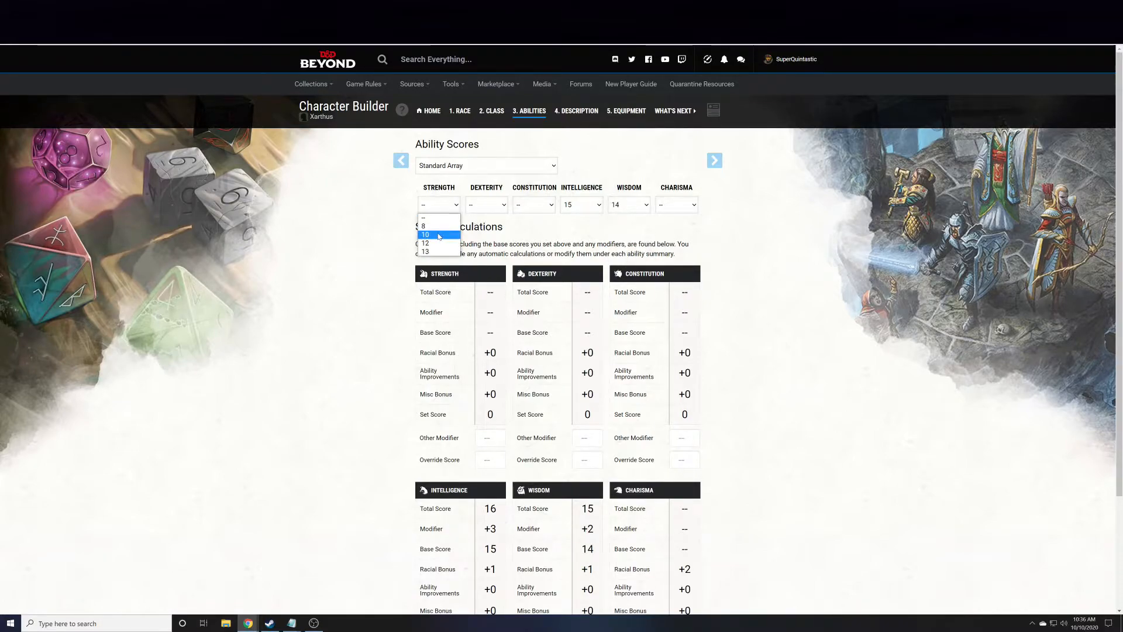
click(486, 205)
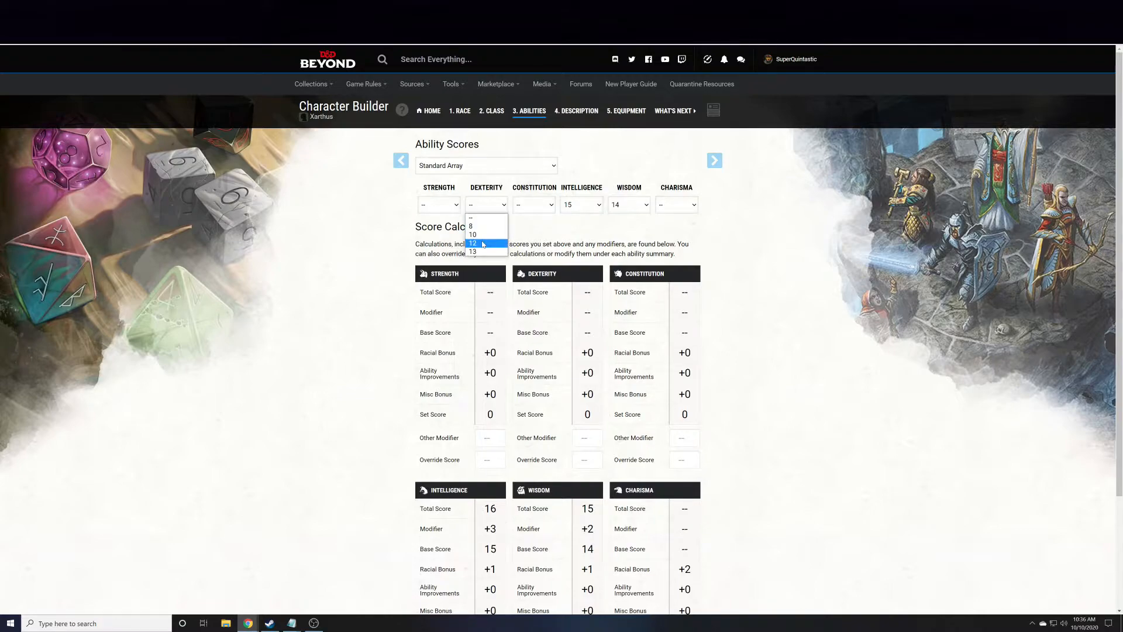
click(481, 244)
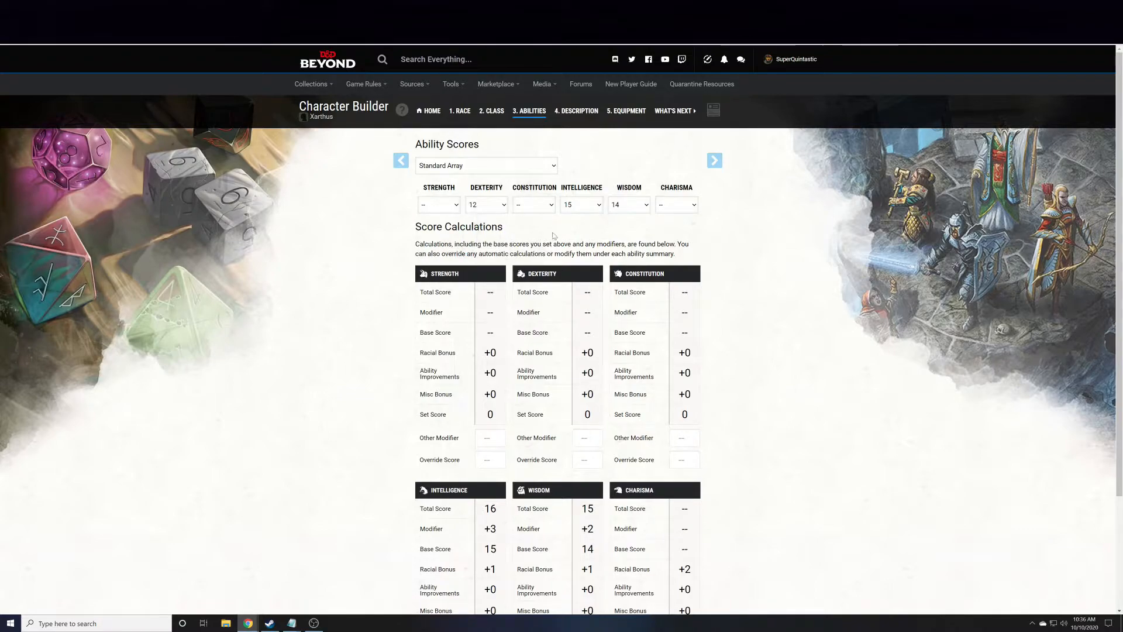
click(534, 205)
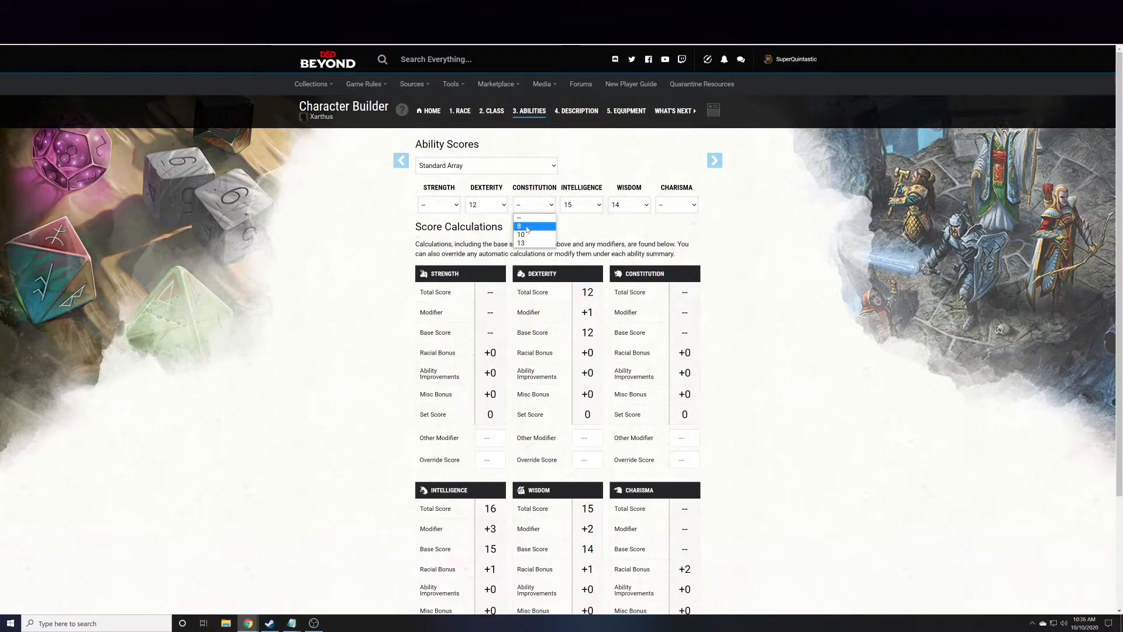
click(527, 226)
- Set Charisma to 10 and Strength to 13, keeping Dexterity at 12
click(676, 205)
click(666, 227)
click(439, 205)
click(436, 226)
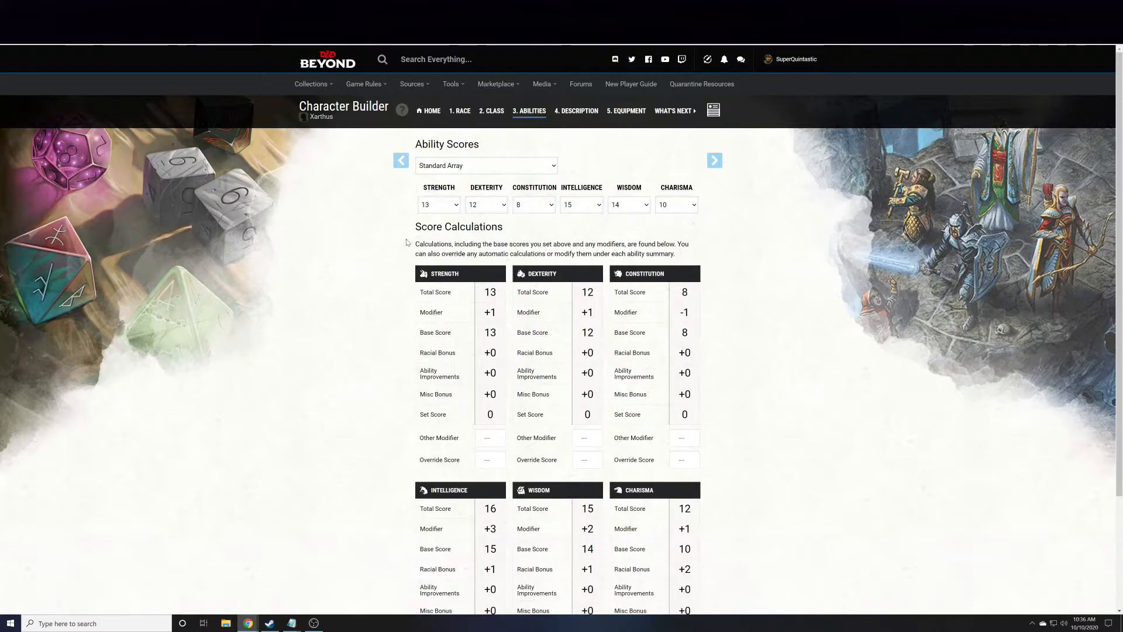
click(507, 206)
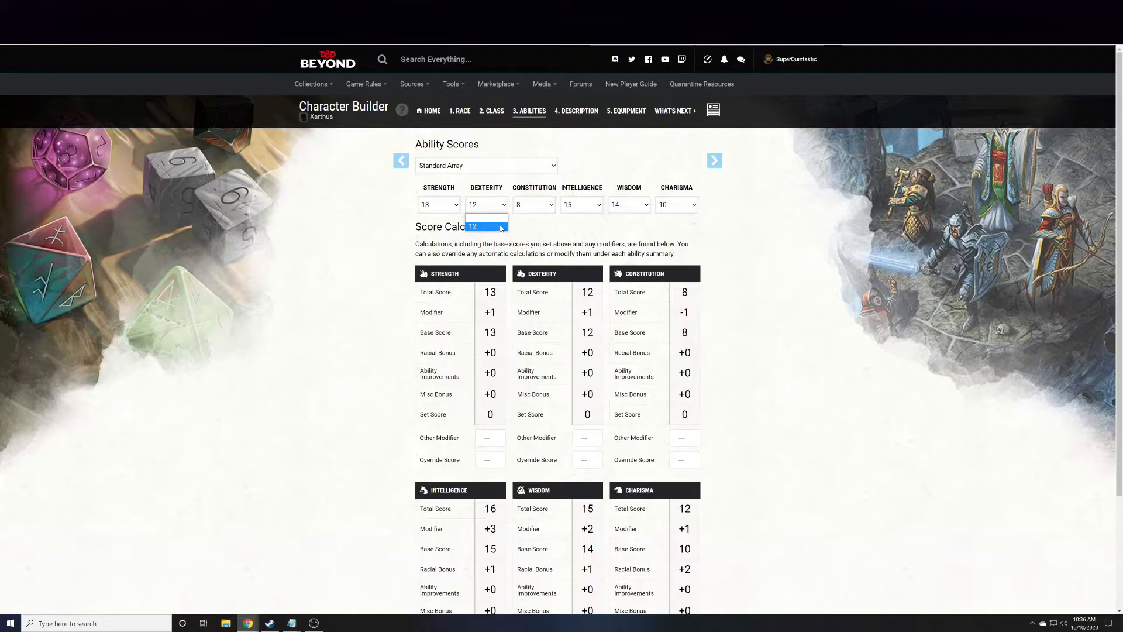
click(501, 227)
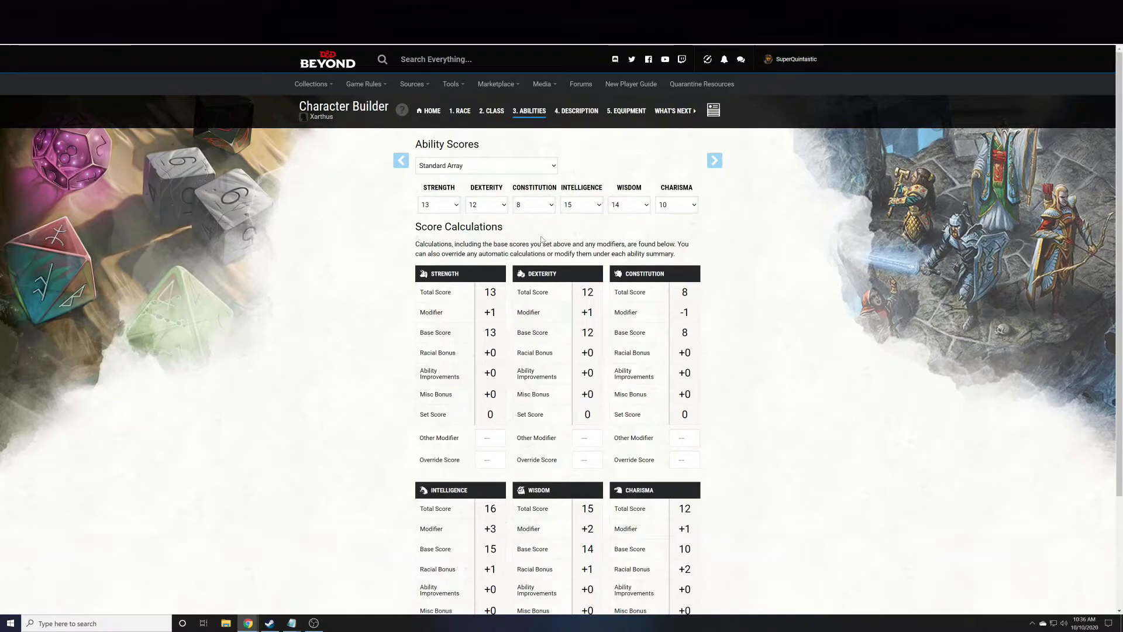
- Review the score calculations for all six abilities and continue to the Description stage of the builder
scroll(351, 263, down, 3)
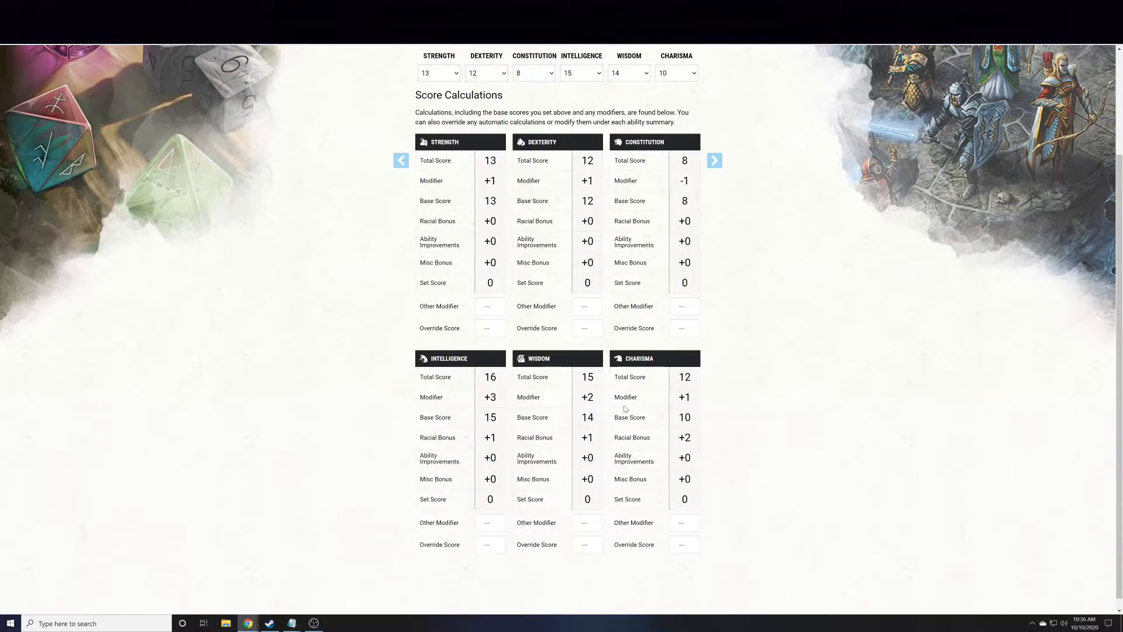
scroll(657, 408, up, 1)
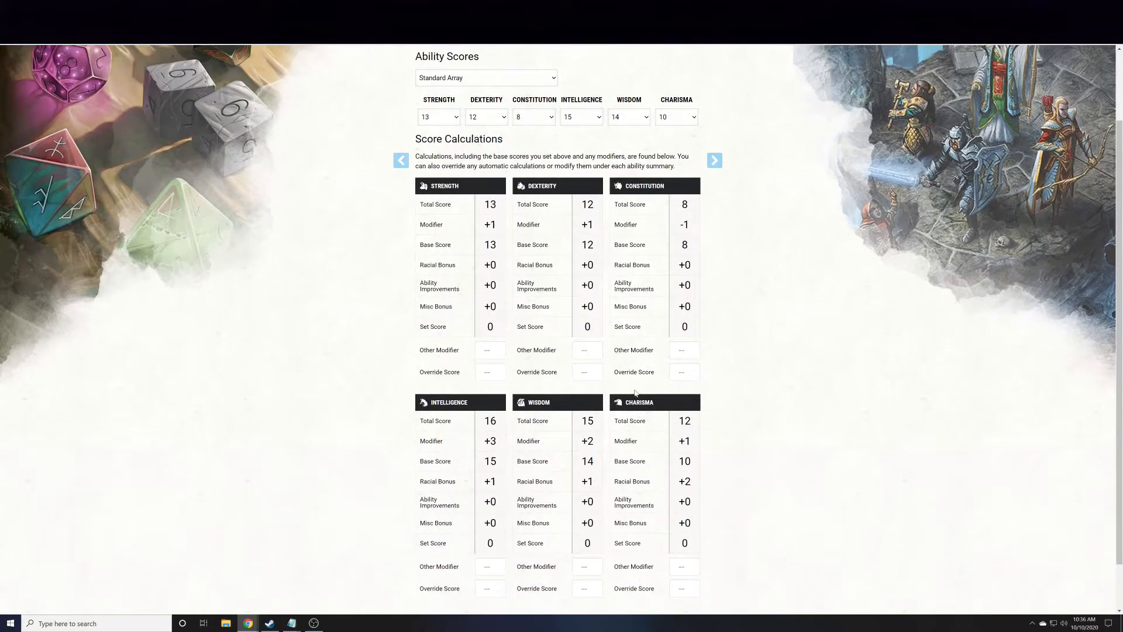
scroll(658, 185, up, 1)
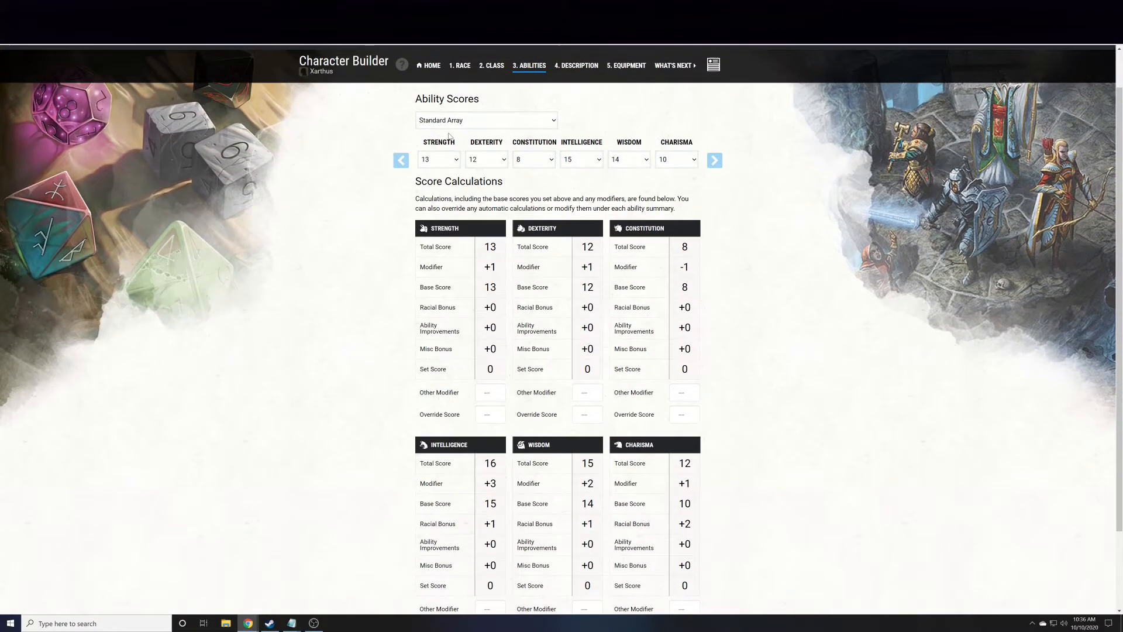
scroll(659, 185, down, 1)
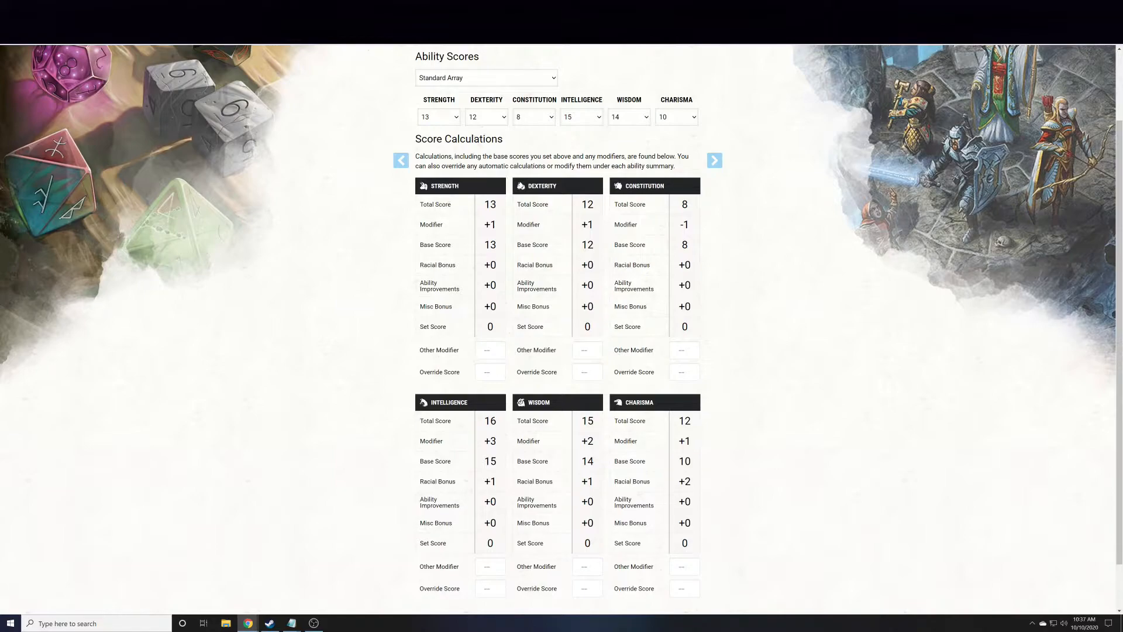
scroll(480, 409, down, 1)
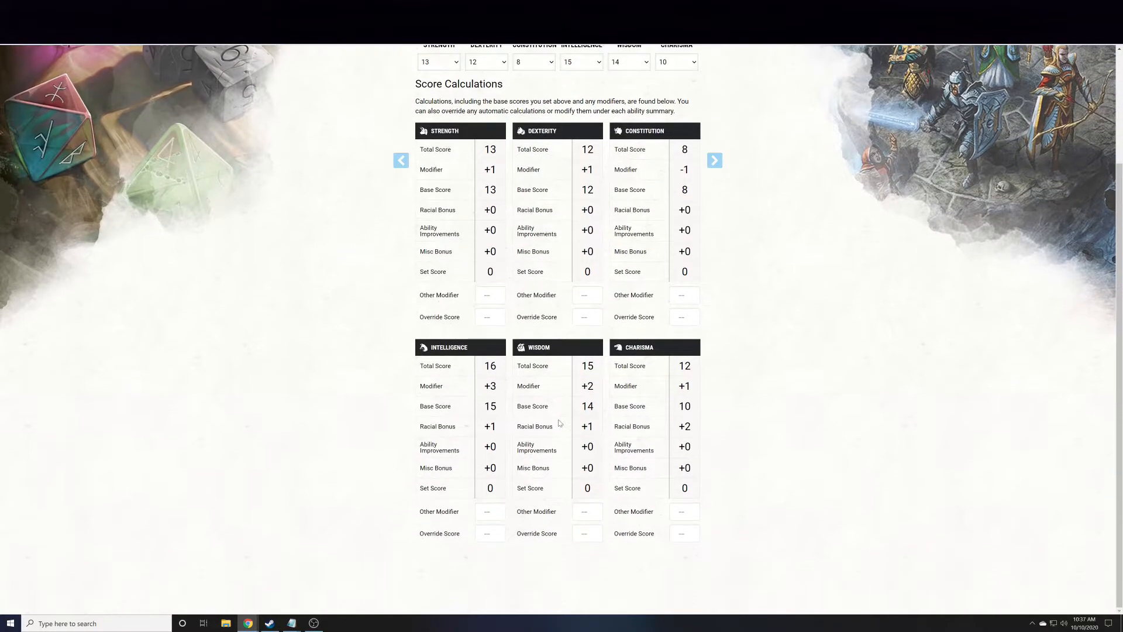
scroll(560, 425, up, 3)
click(713, 162)
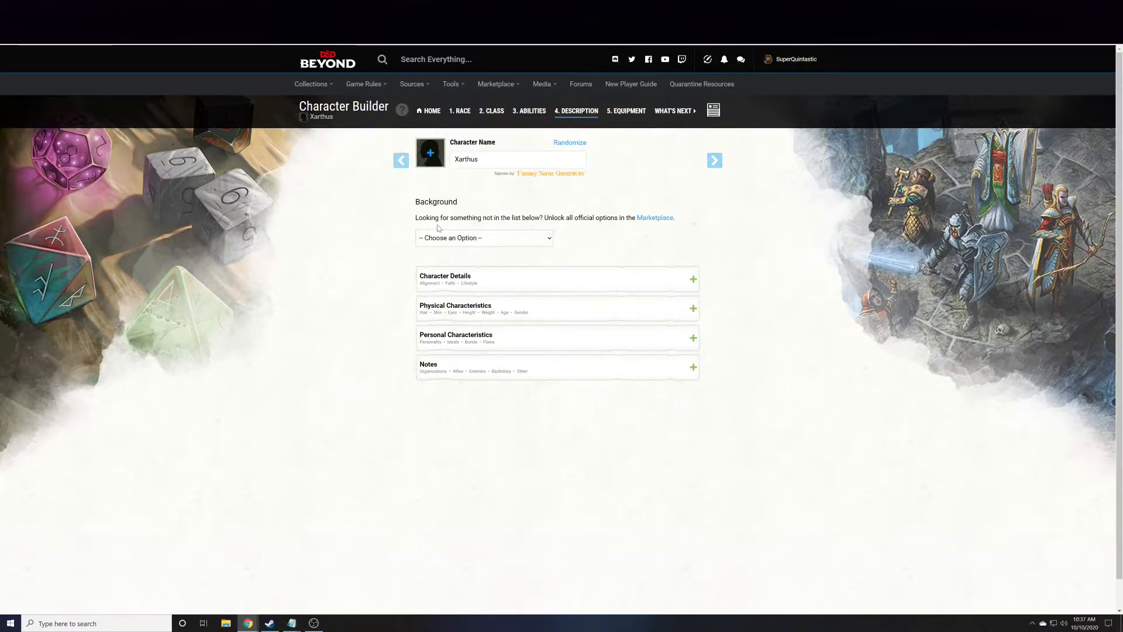
- Try the Charlatan background and read its description and skill proficiencies
click(454, 238)
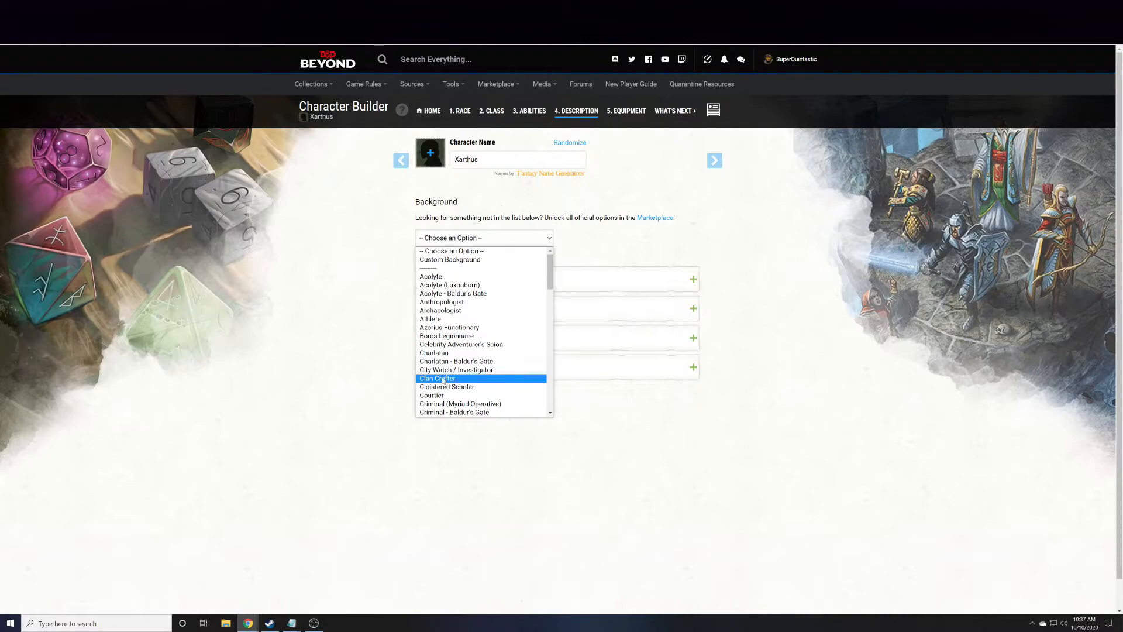
click(446, 353)
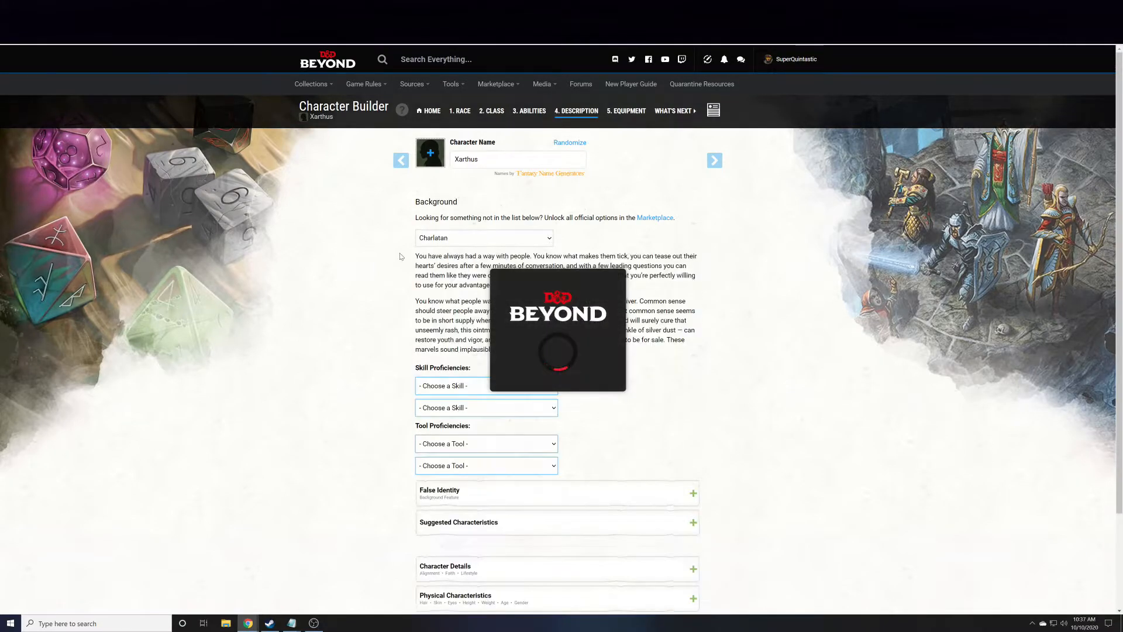
drag(431, 265, 637, 330)
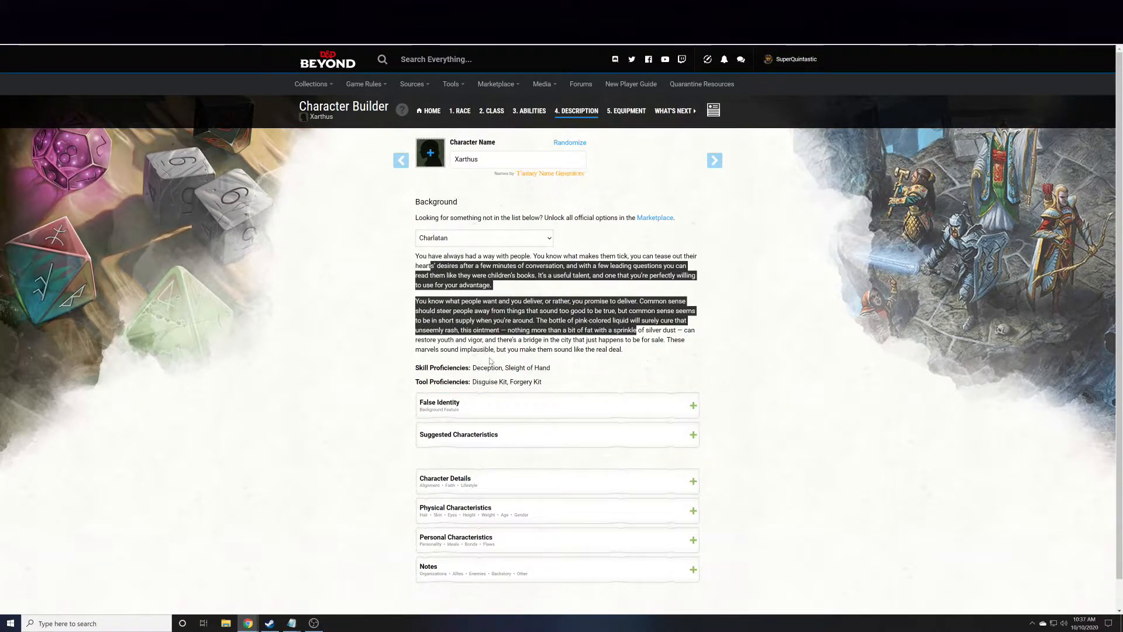
drag(423, 368, 539, 373)
click(540, 375)
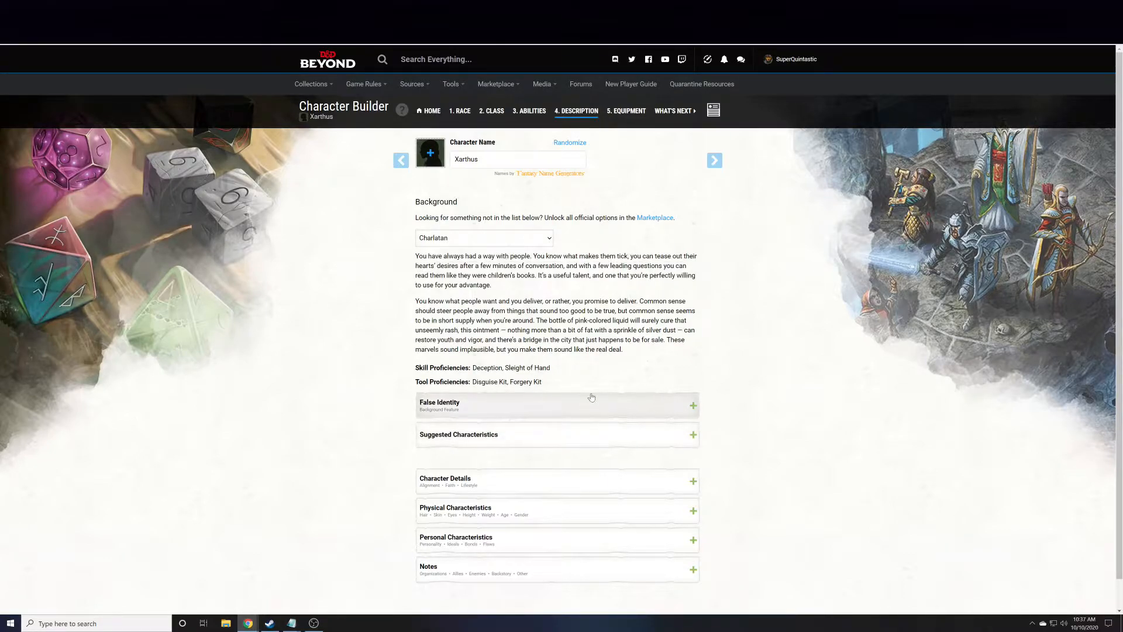
- Look through the available backgrounds and change the character's background to Acolyte
click(491, 241)
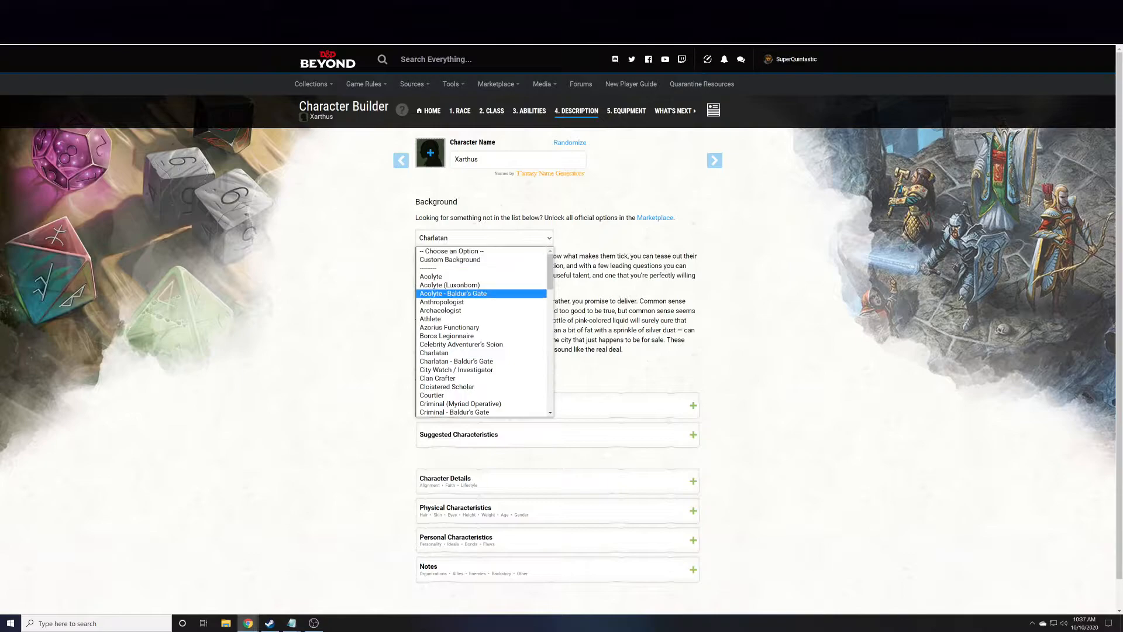
click(553, 289)
click(491, 238)
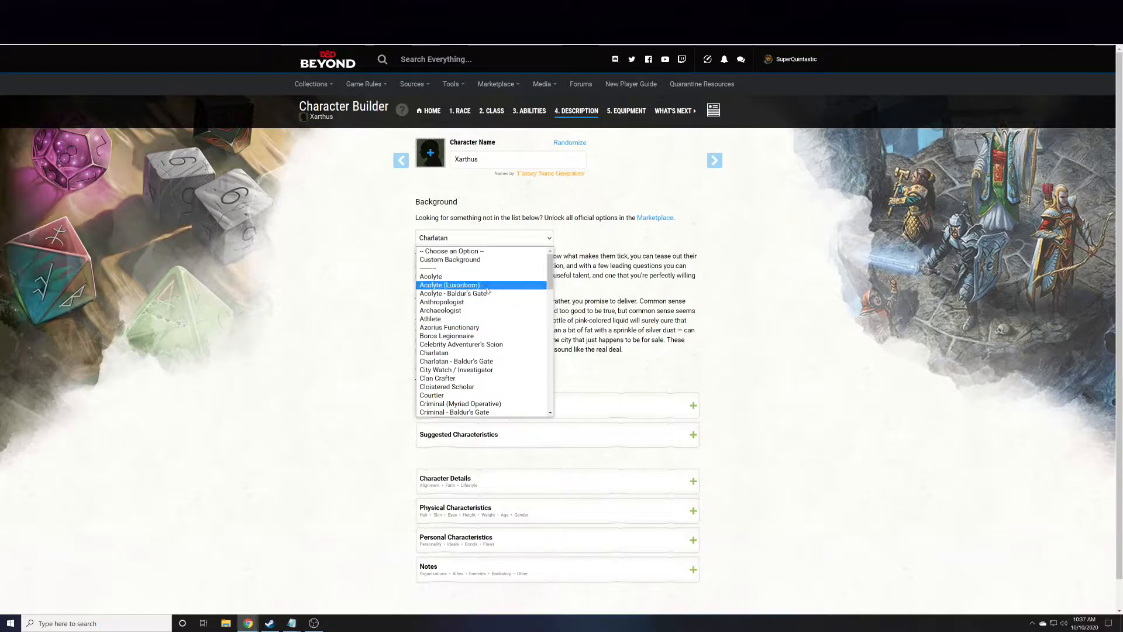
click(445, 276)
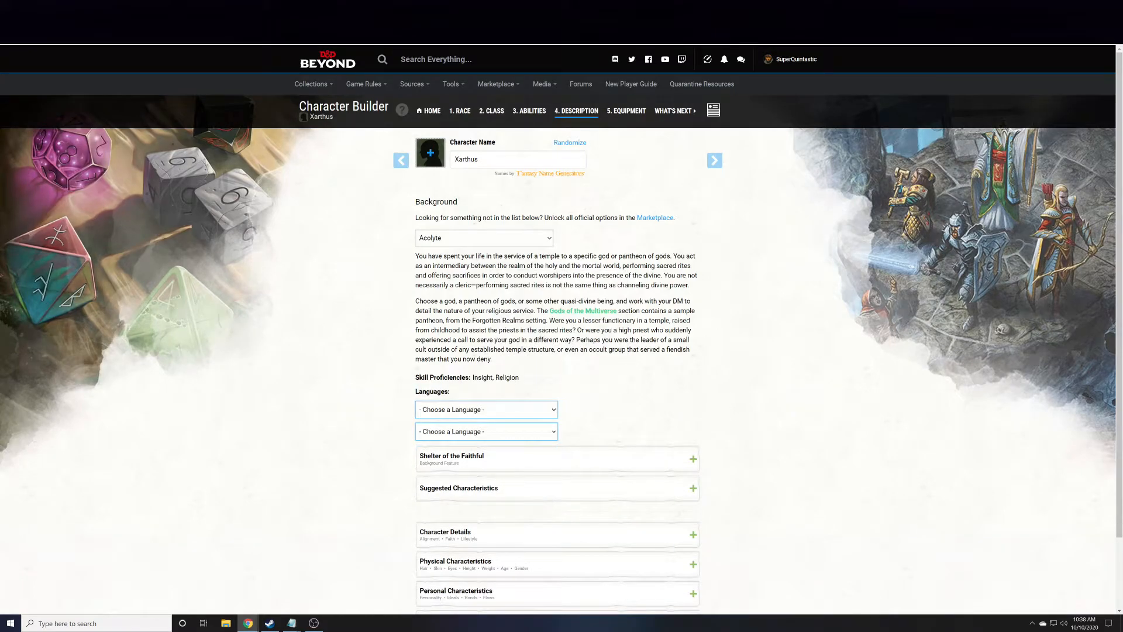
- Choose Infernal and Halfling as the two languages granted by the Acolyte background
scroll(408, 267, down, 1)
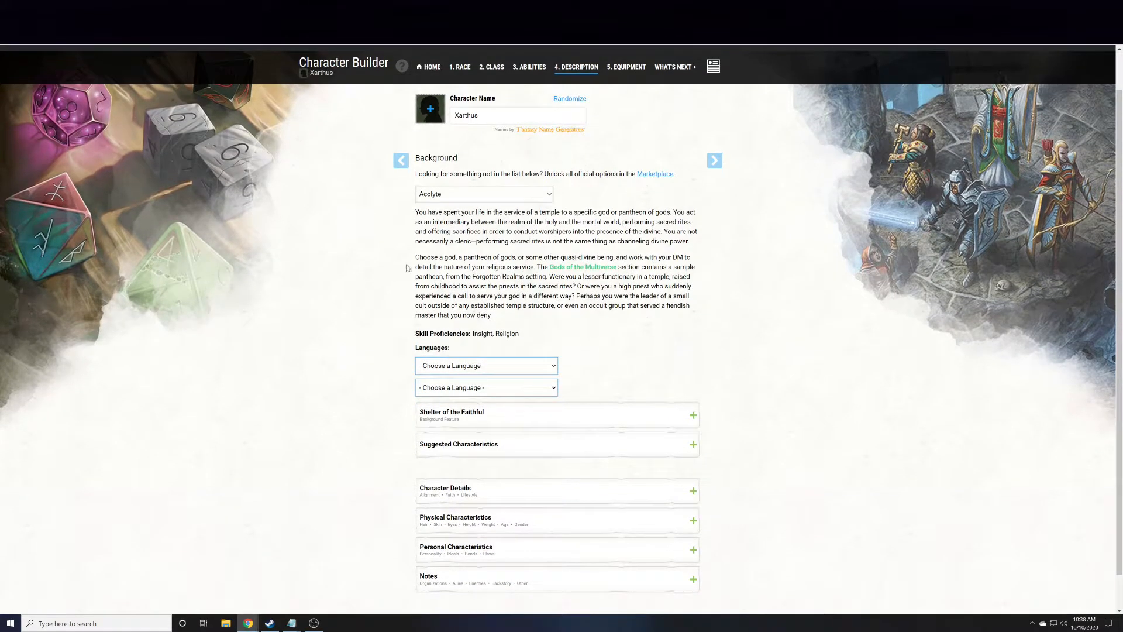
scroll(444, 304, down, 1)
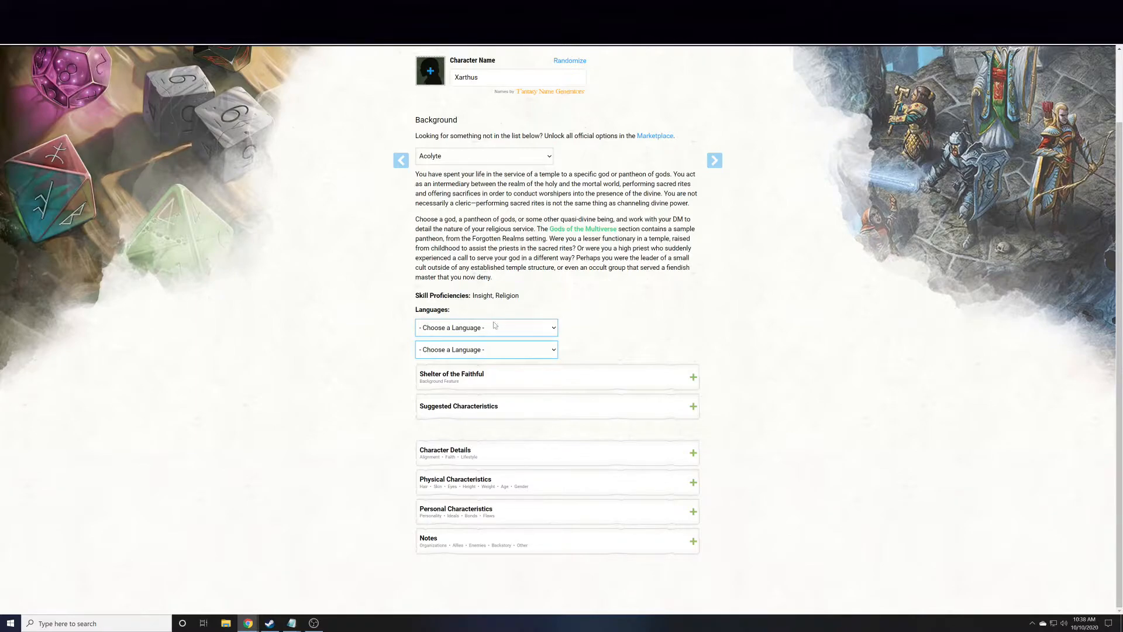
click(483, 329)
click(396, 320)
click(470, 326)
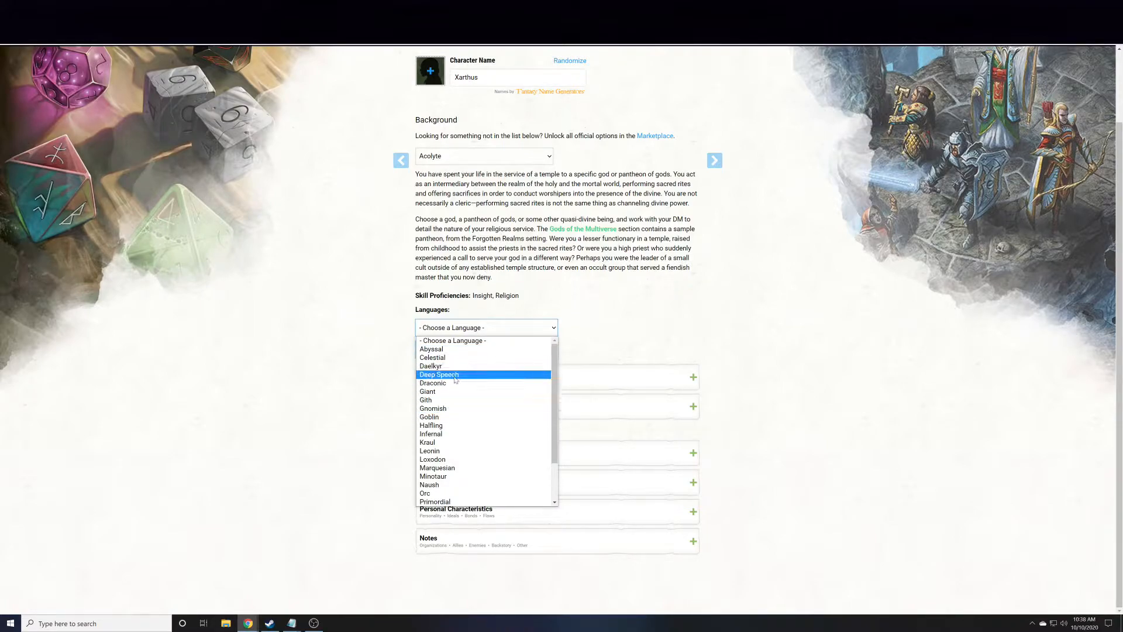
click(452, 434)
click(454, 350)
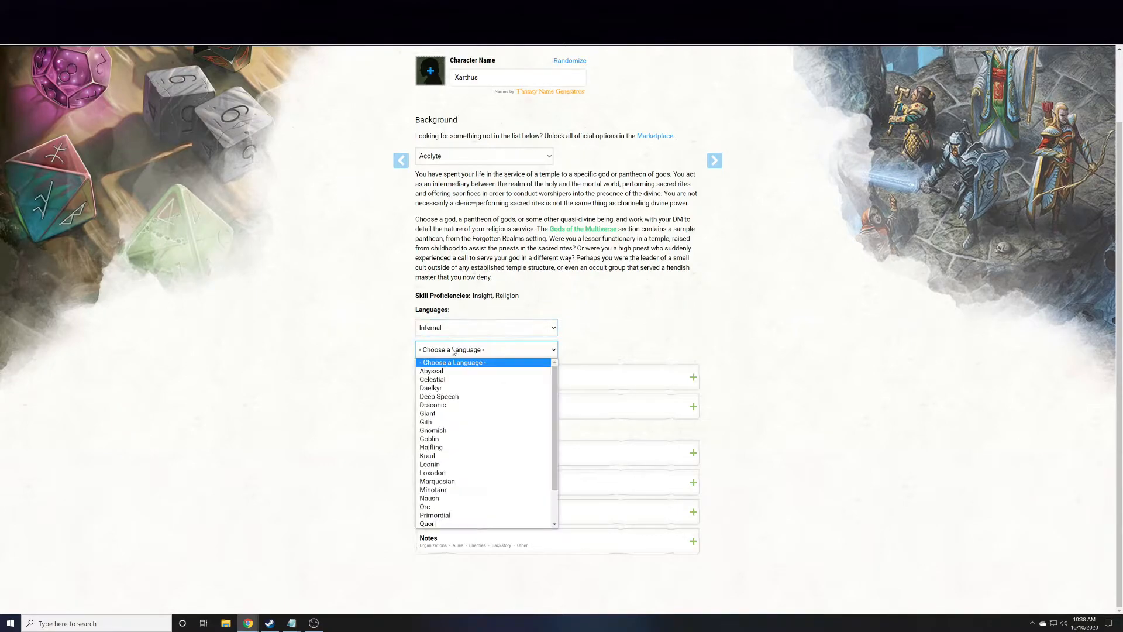
click(433, 447)
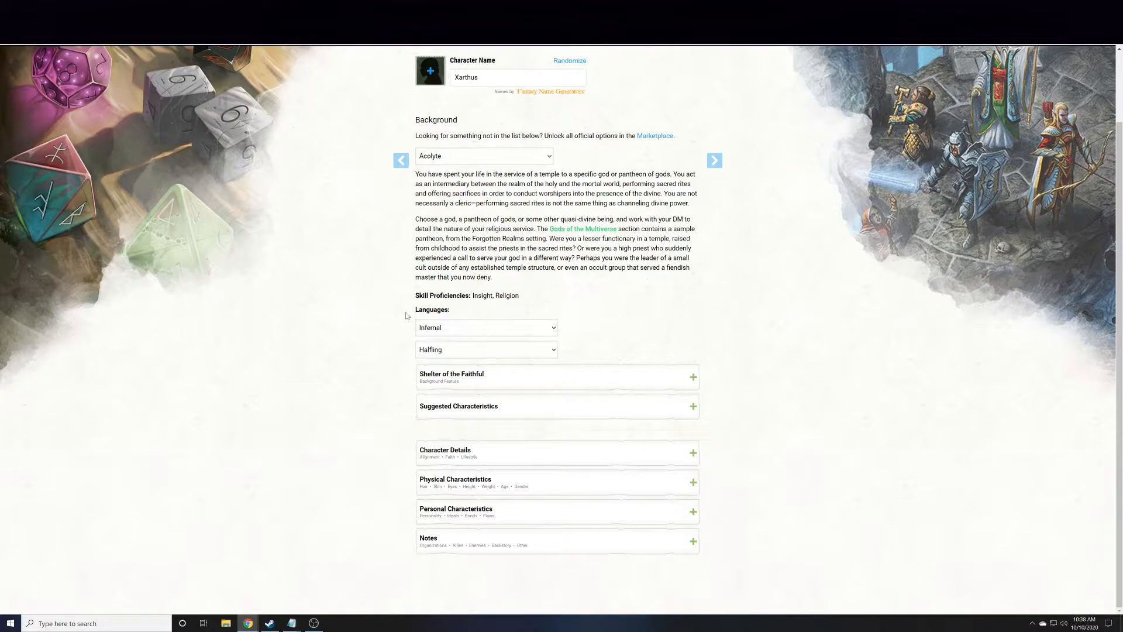
- Expand the Shelter of the Faithful background feature, read its description, and collapse it again
click(484, 382)
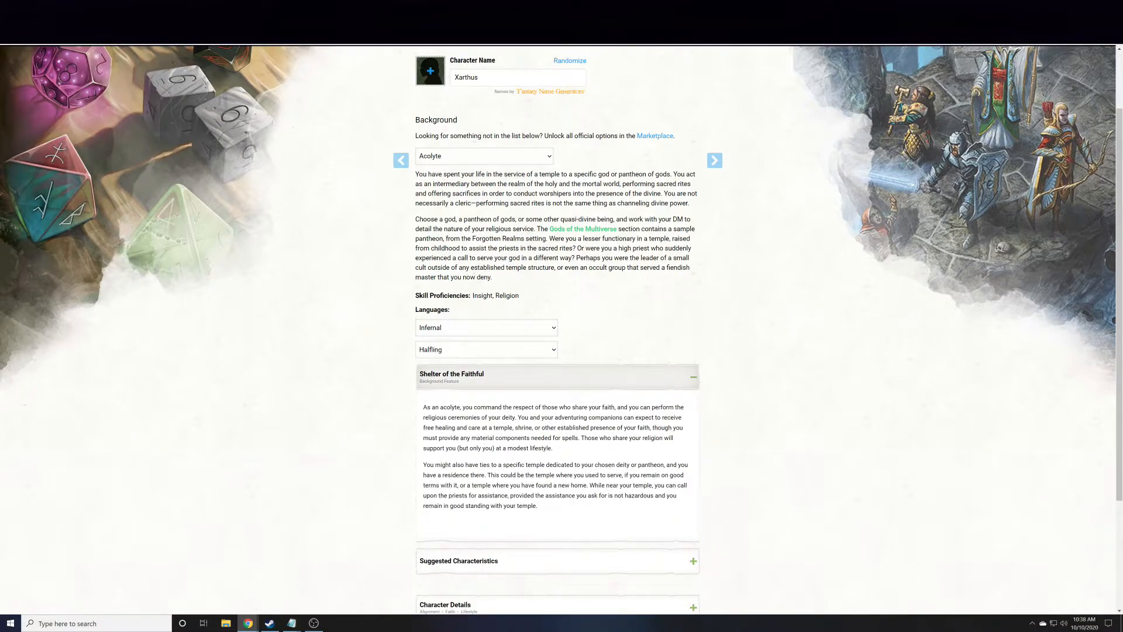
drag(424, 406, 593, 484)
click(593, 485)
scroll(518, 447, down, 1)
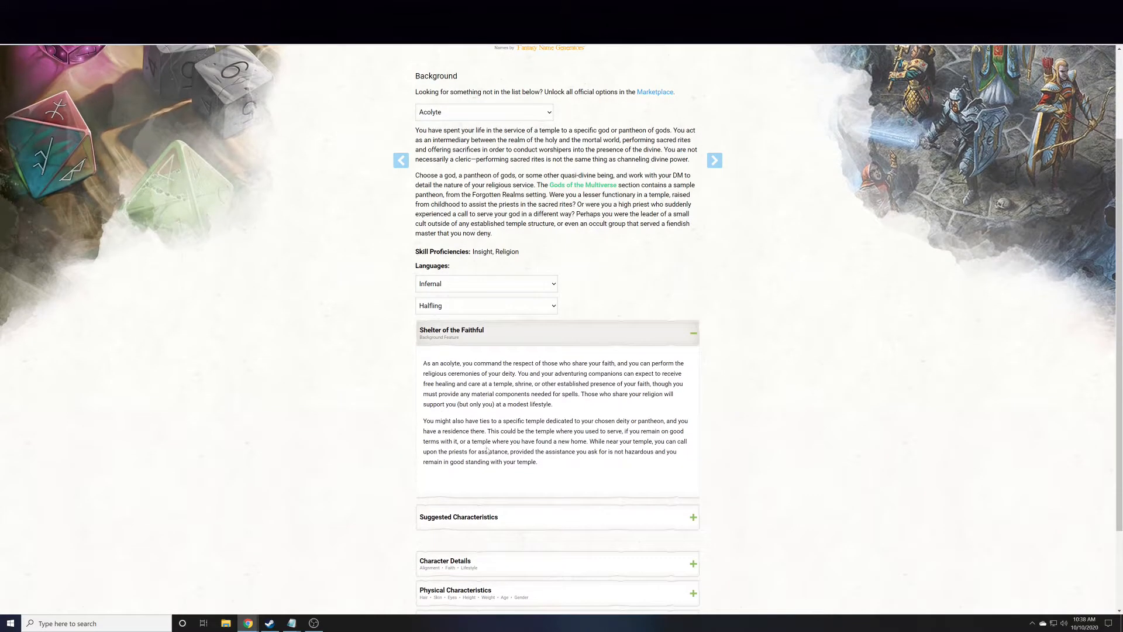
click(692, 335)
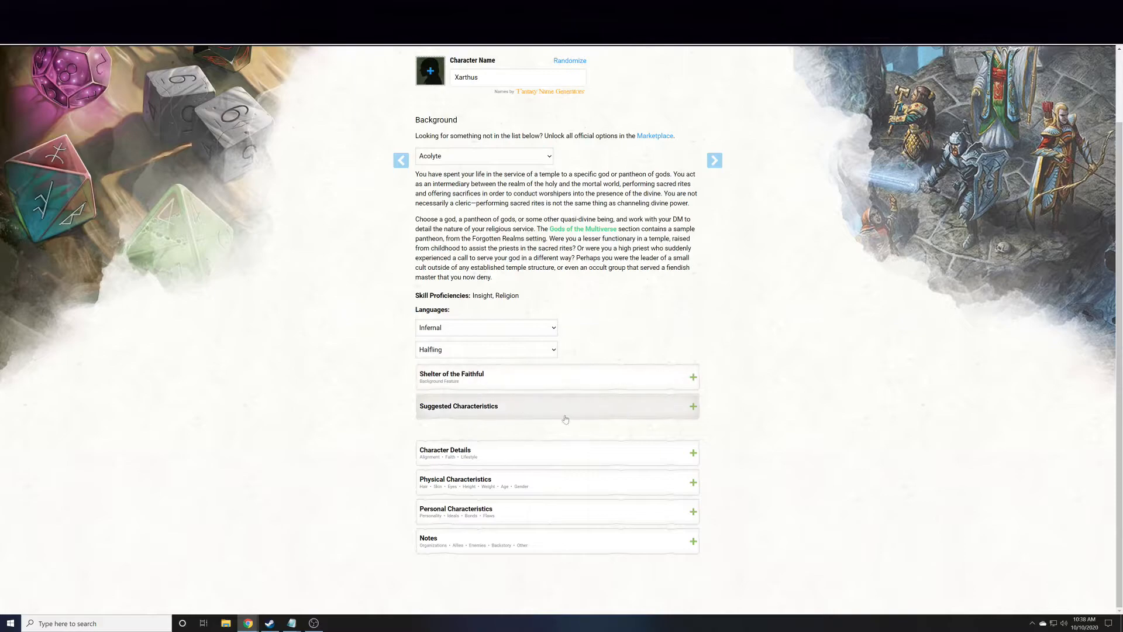
- Expand the Suggested Characteristics and look through the Acolyte's personality traits, ideals, bonds and flaws
click(693, 408)
scroll(673, 404, down, 4)
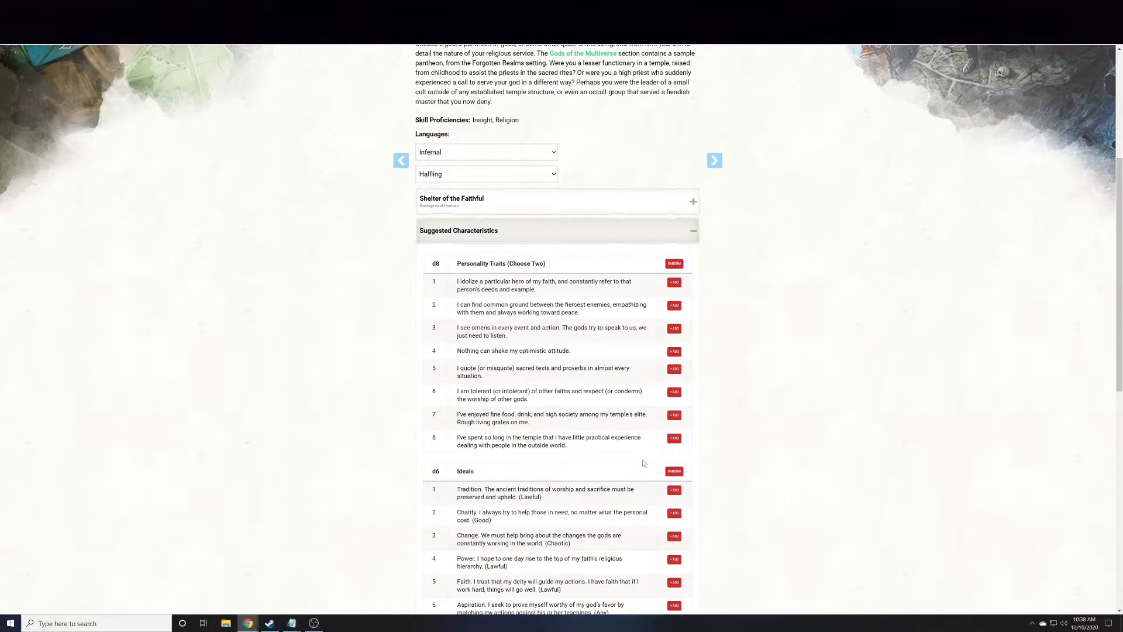
scroll(608, 466, down, 5)
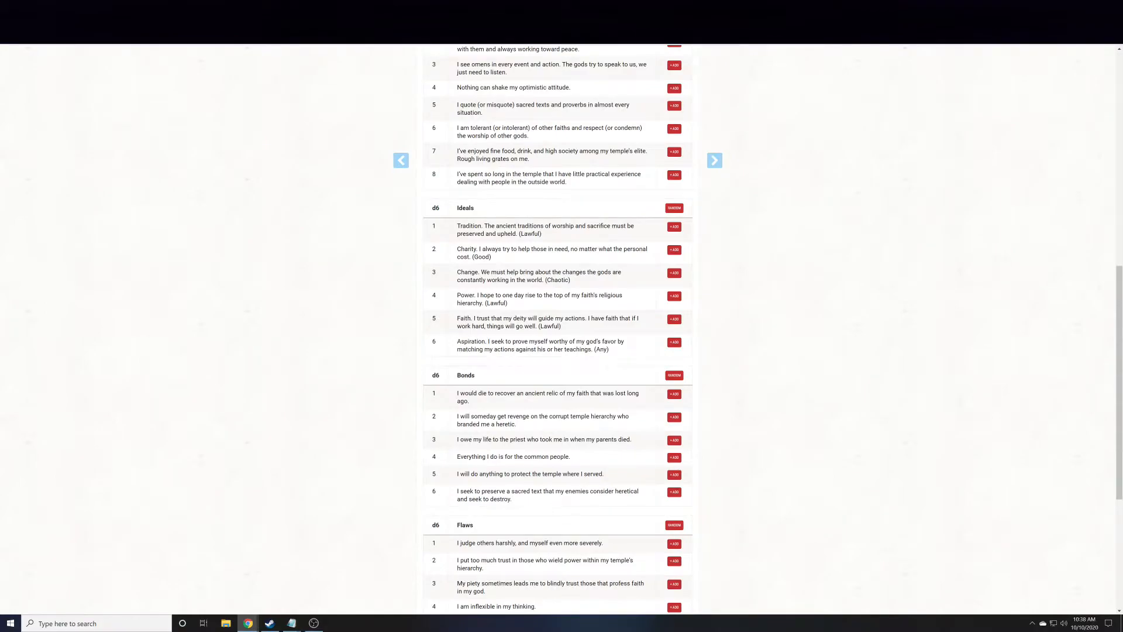
scroll(558, 328, up, 2)
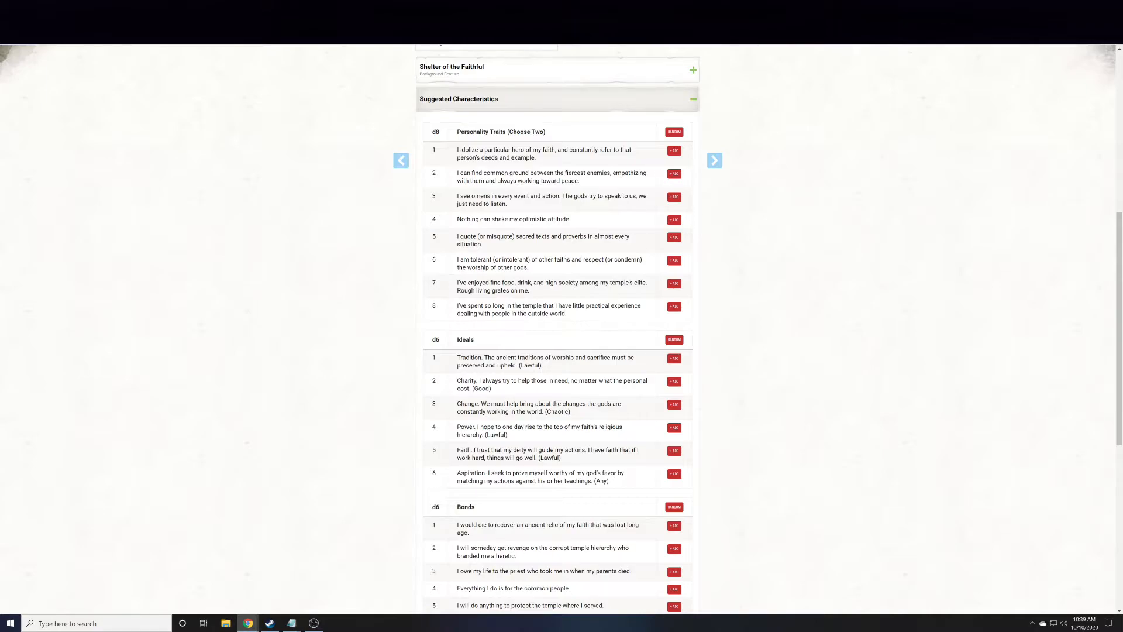
scroll(604, 458, down, 7)
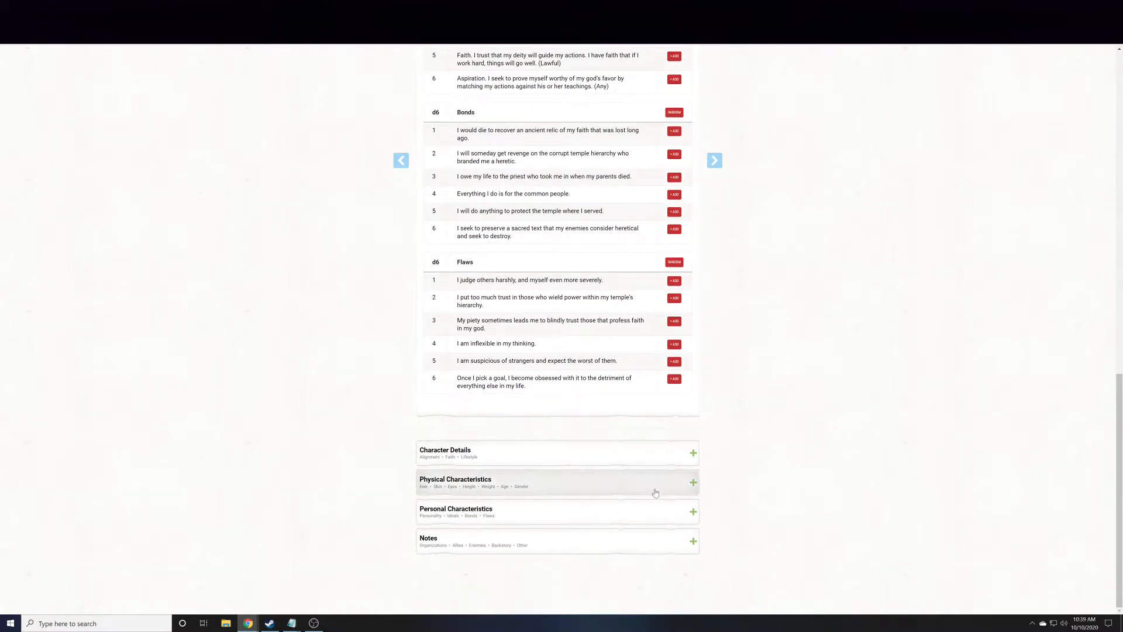
- Expand the Character Details section and set the alignment to Neutral Good
scroll(835, 380, up, 8)
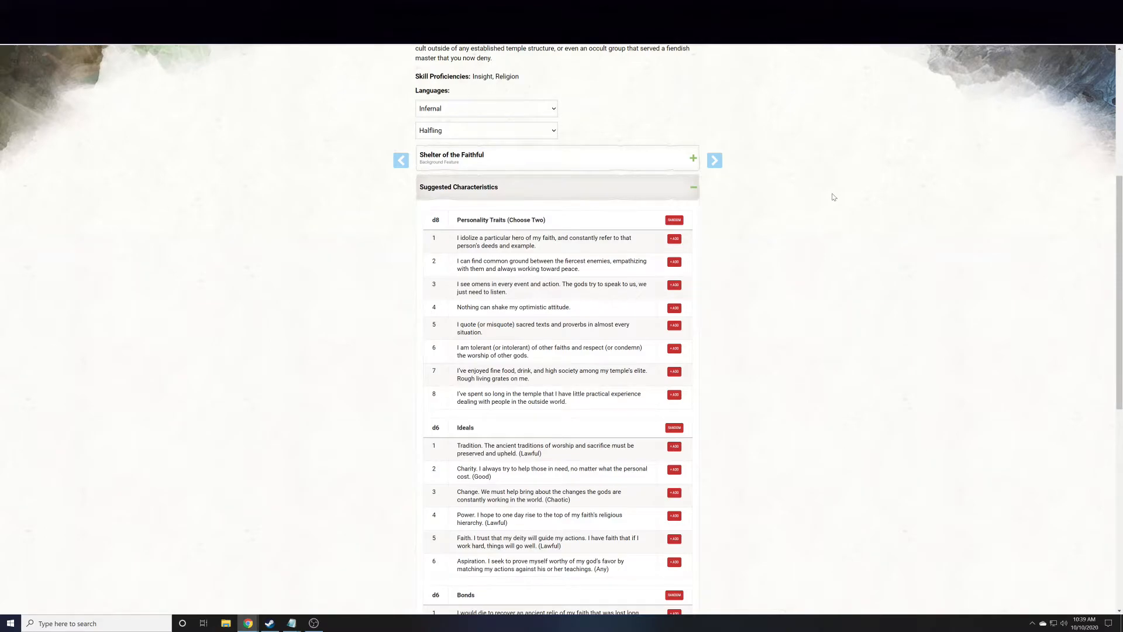
scroll(760, 193, up, 5)
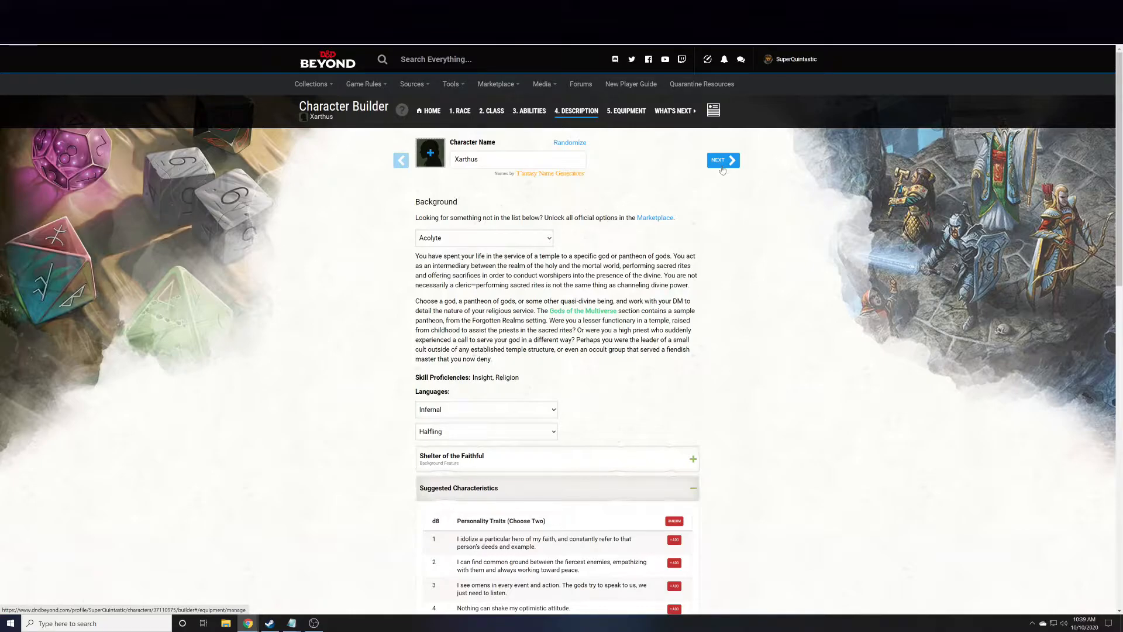
scroll(714, 346, down, 13)
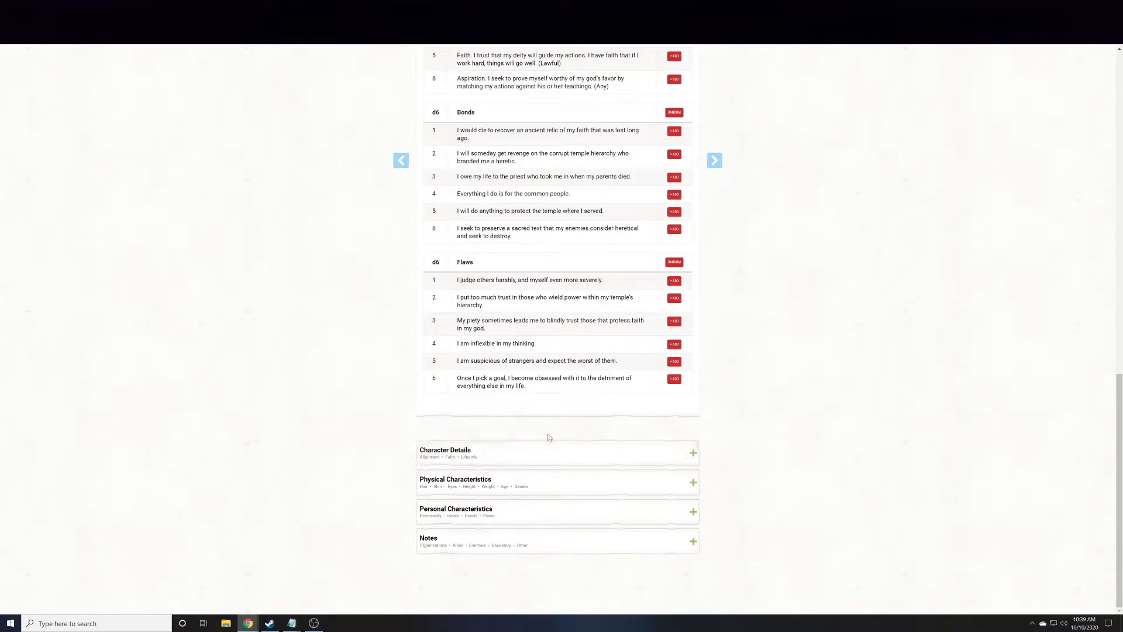
click(691, 453)
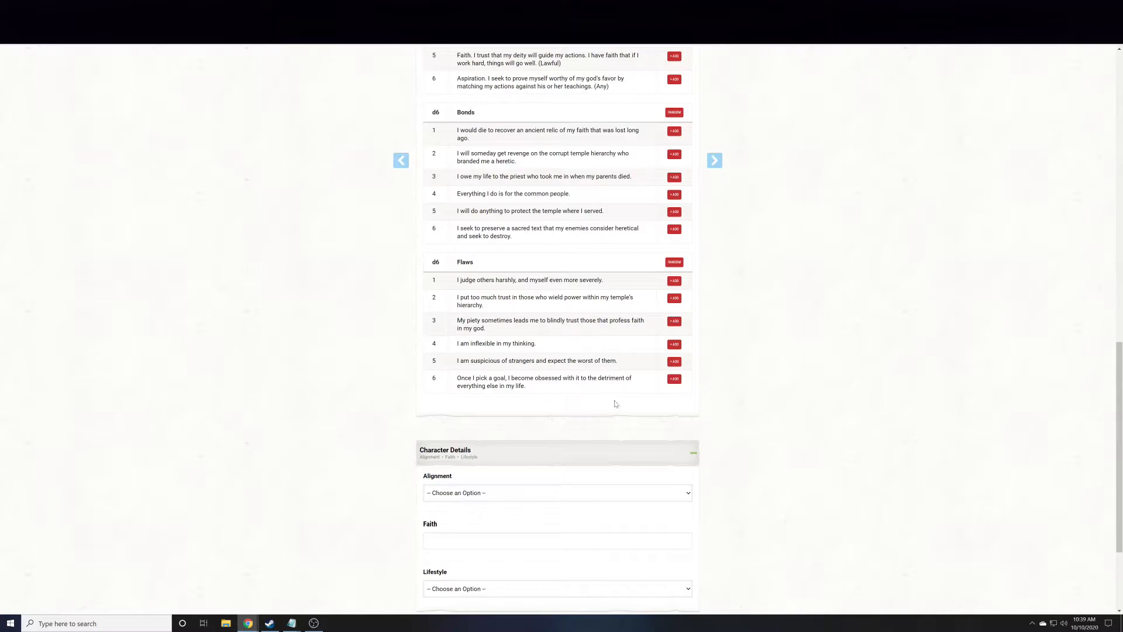
scroll(615, 421, down, 1)
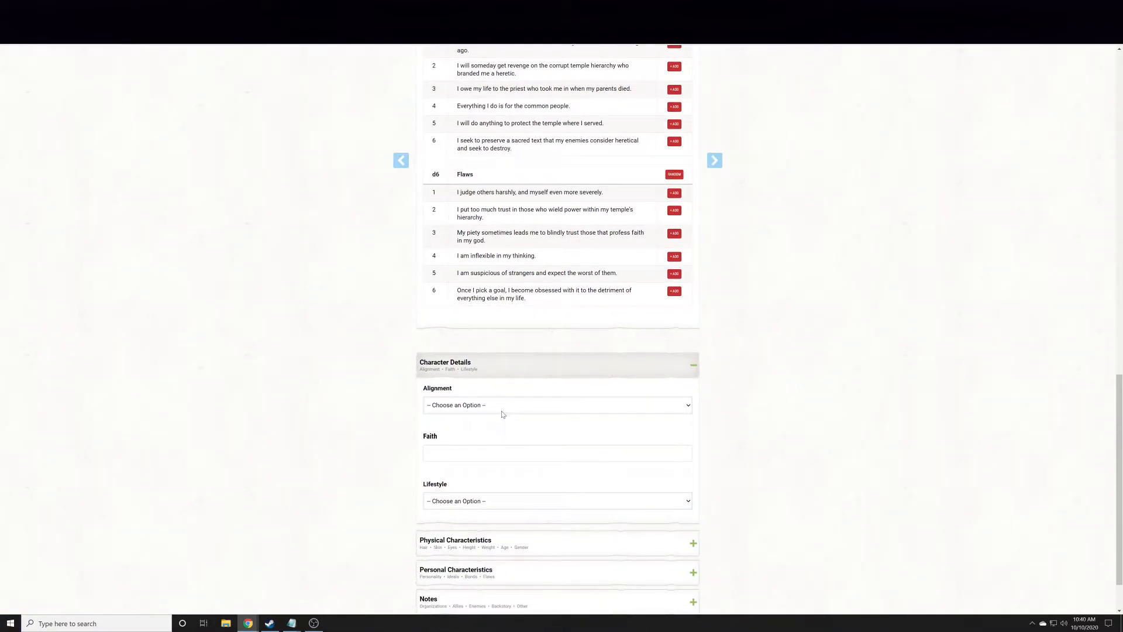
scroll(374, 395, down, 1)
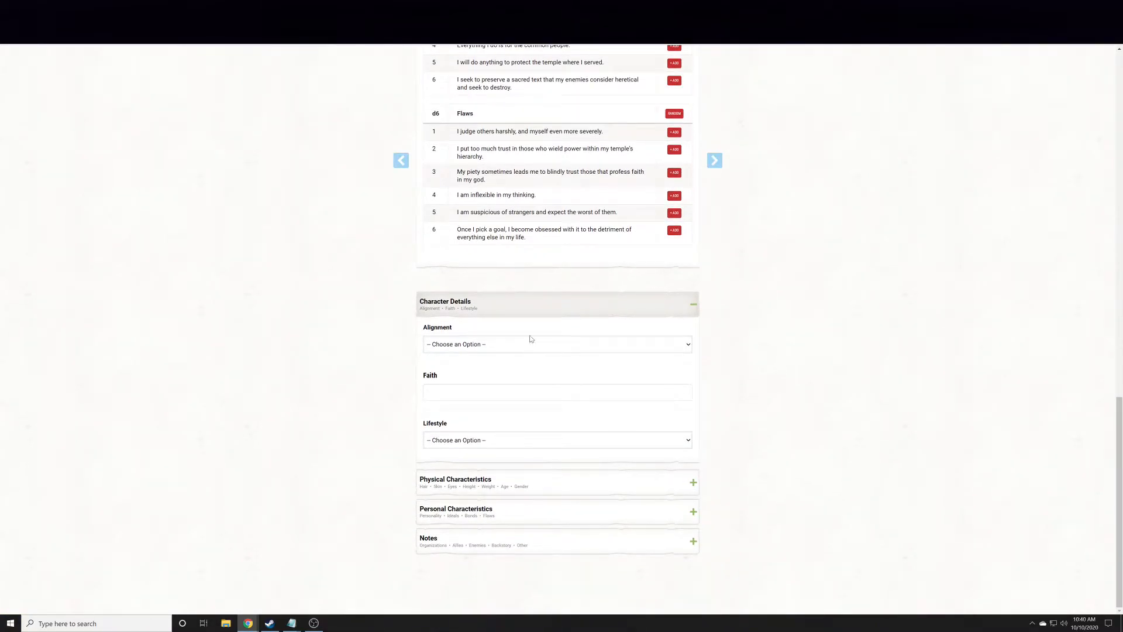
click(483, 345)
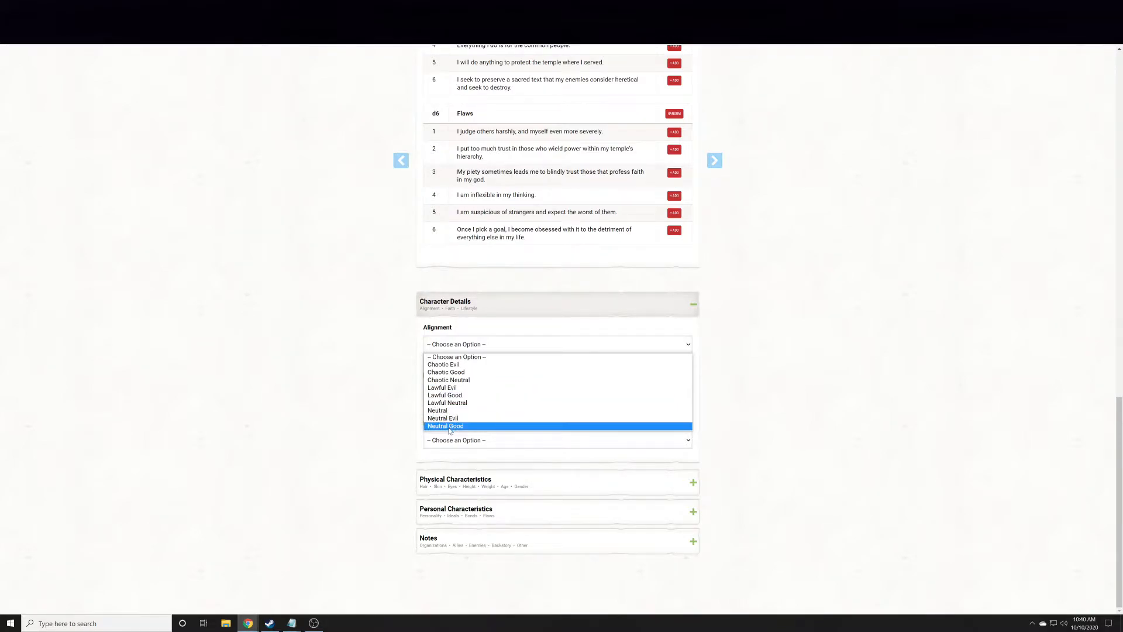
click(449, 426)
- Enter Tyr as the character's faith
key(Tab)
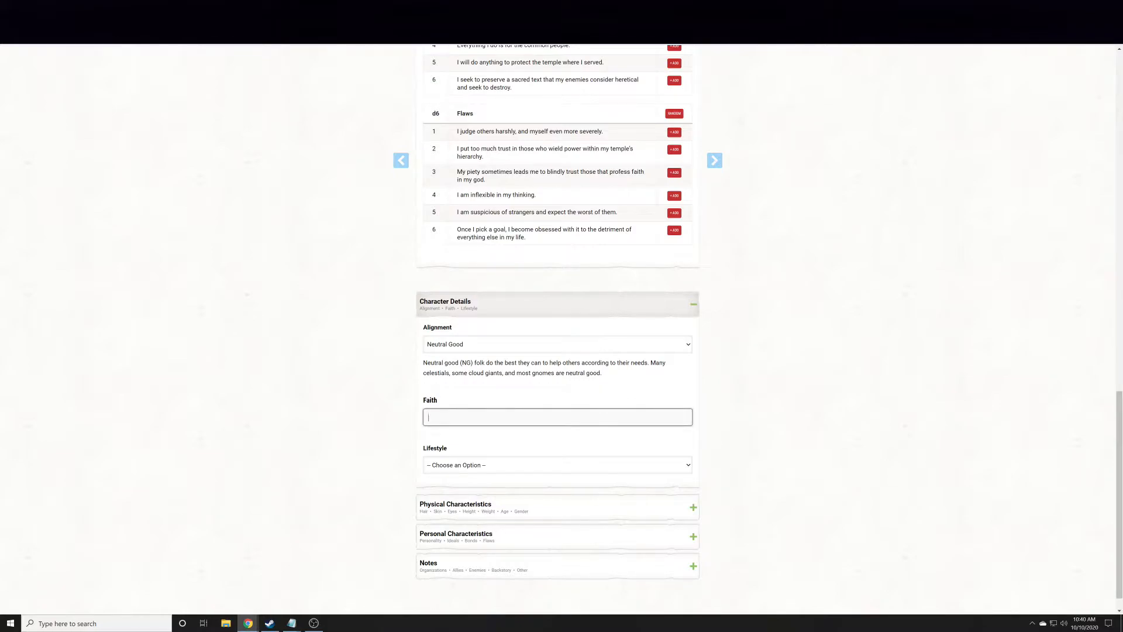
click(431, 462)
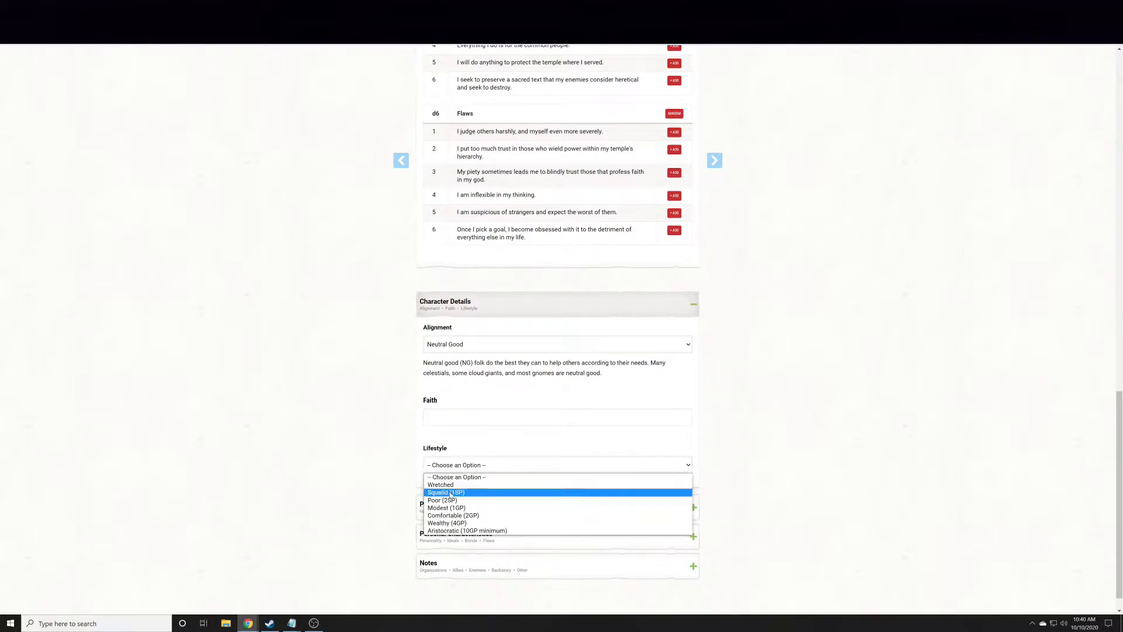
click(398, 436)
click(433, 416)
text(A)
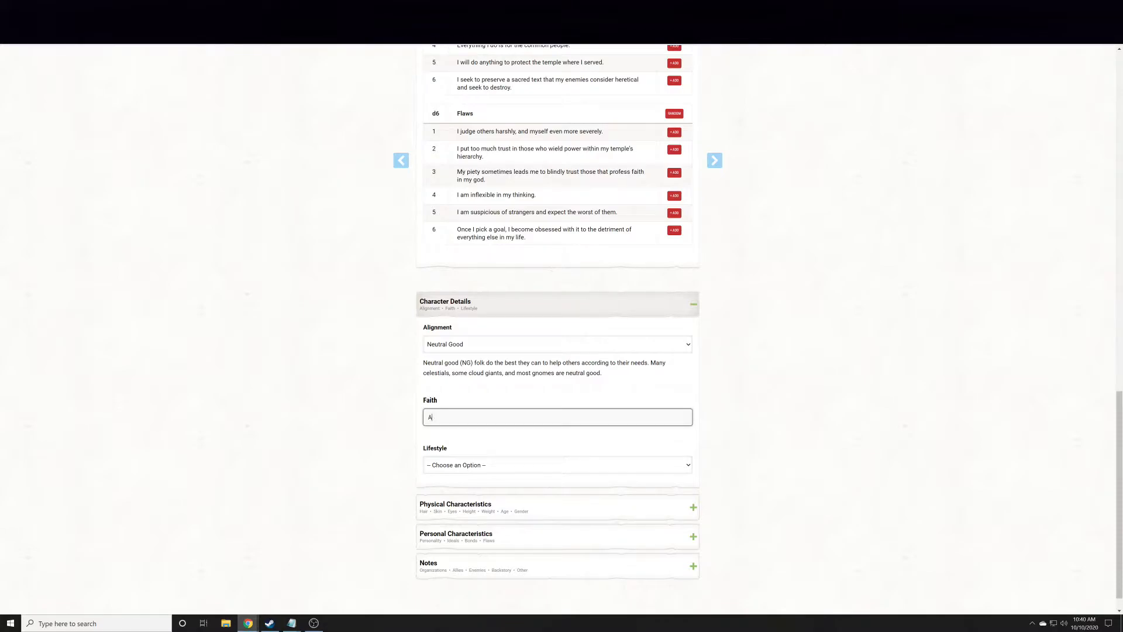
key(BackSpace)
text(Tyr)
scroll(557, 321, down, 1)
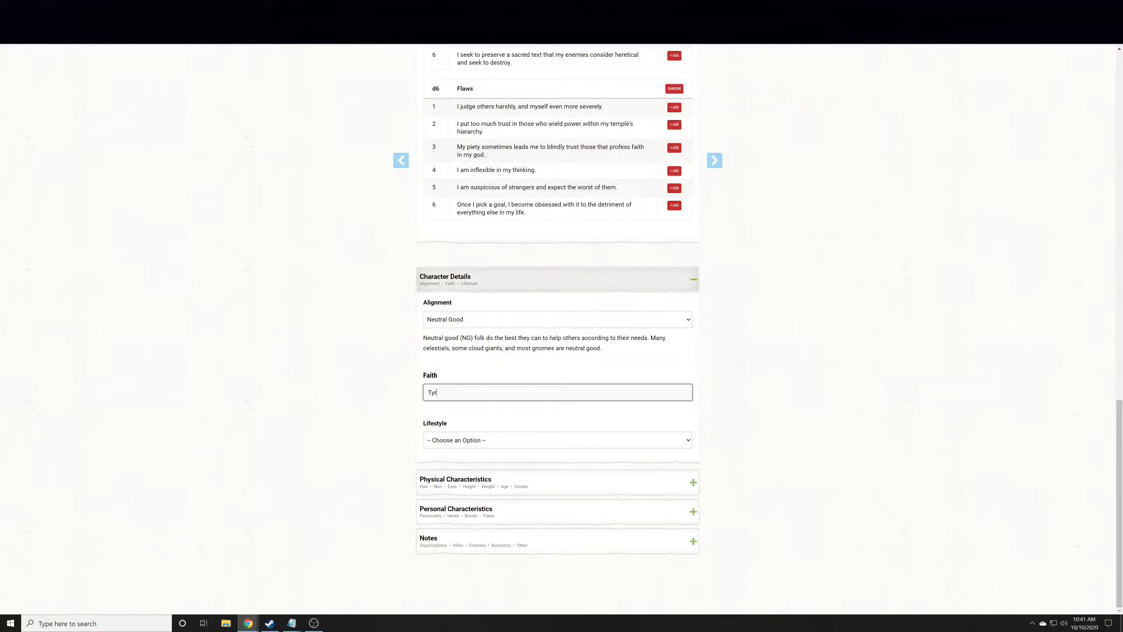
drag(440, 393, 406, 400)
- Look through the available lifestyle options without choosing one
click(444, 440)
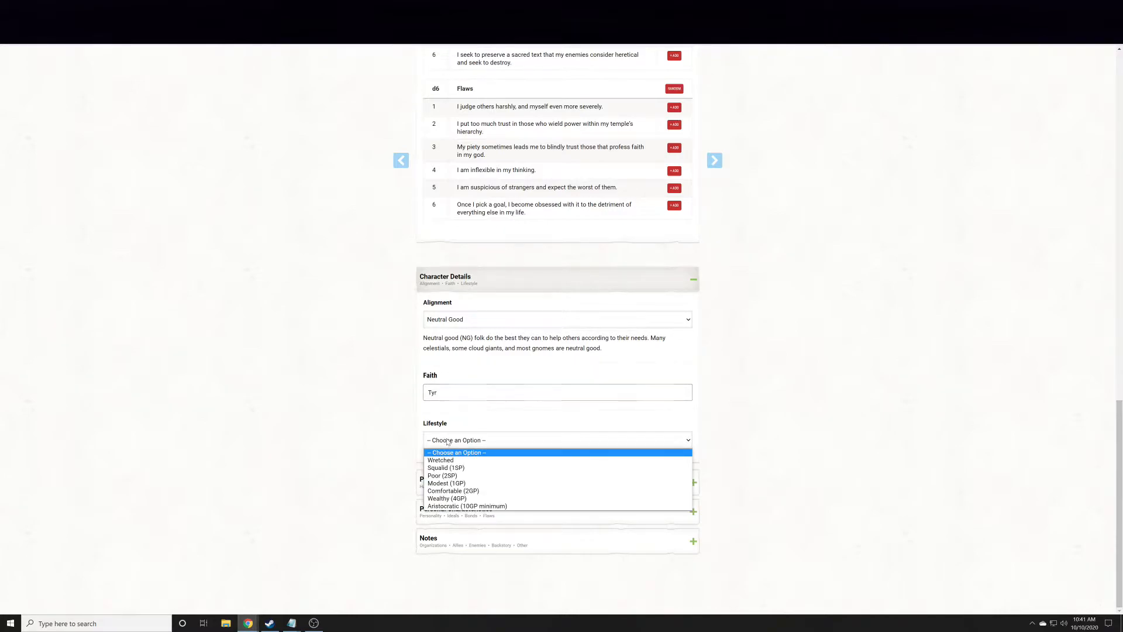
click(345, 437)
click(466, 440)
click(331, 434)
scroll(331, 434, up, 1)
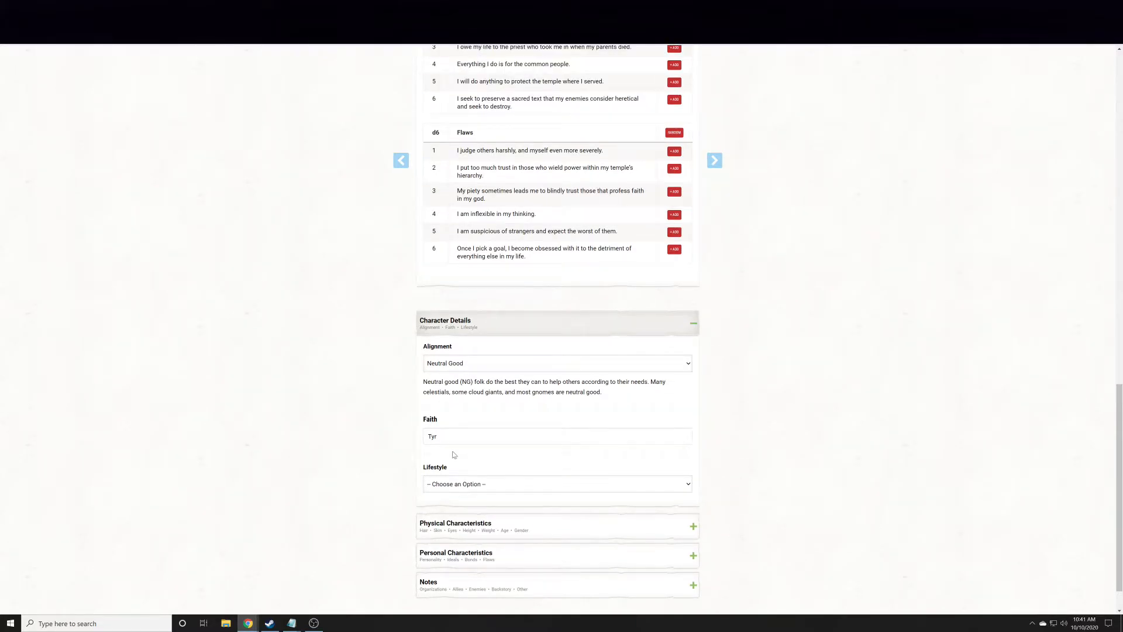
scroll(454, 456, down, 1)
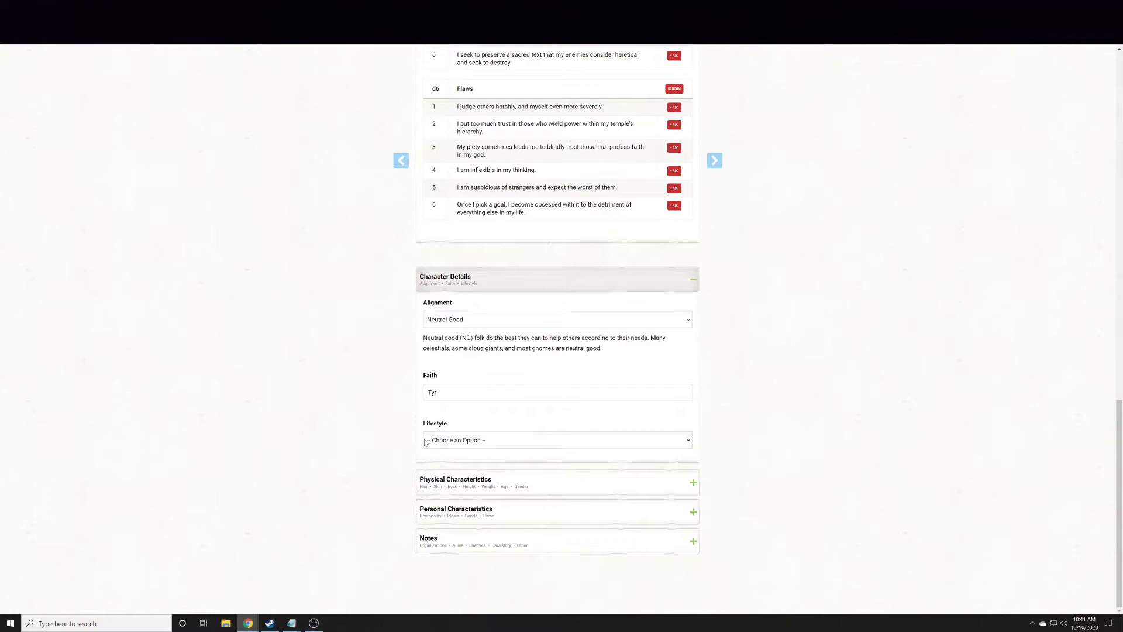
click(443, 445)
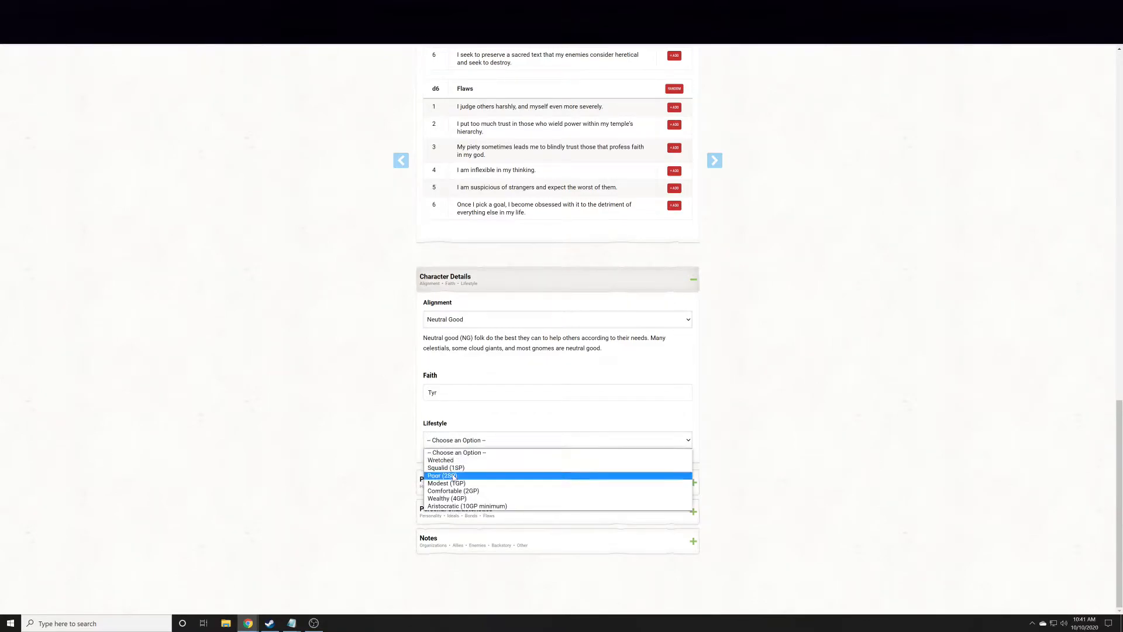
click(370, 468)
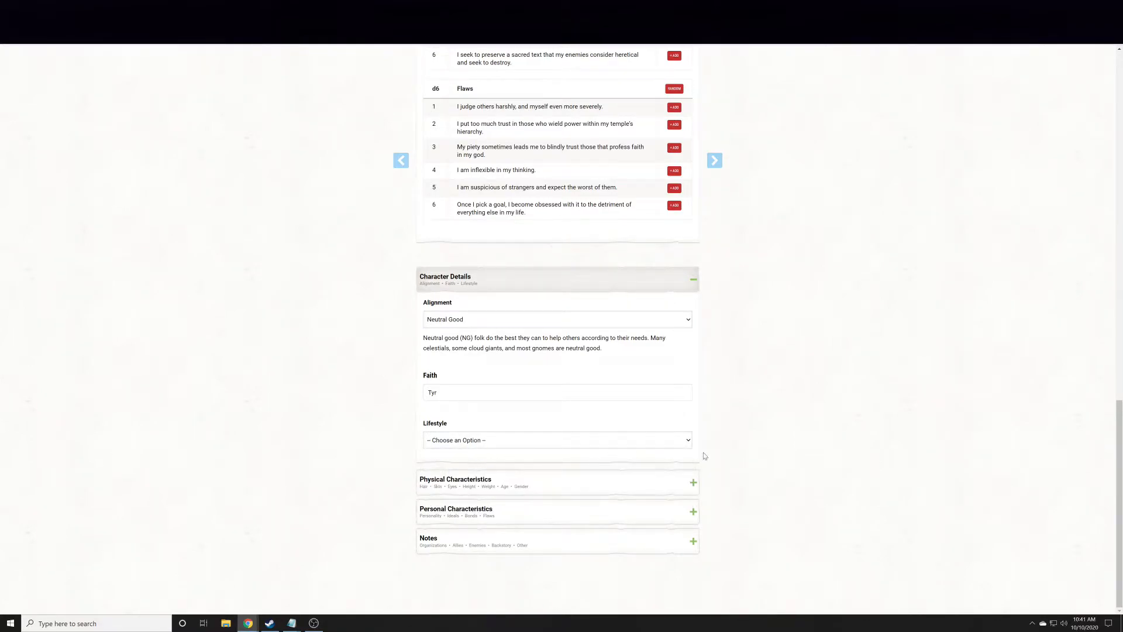
- Try the Aristocratic (10GP minimum) lifestyle and expand its full description to read it
click(661, 445)
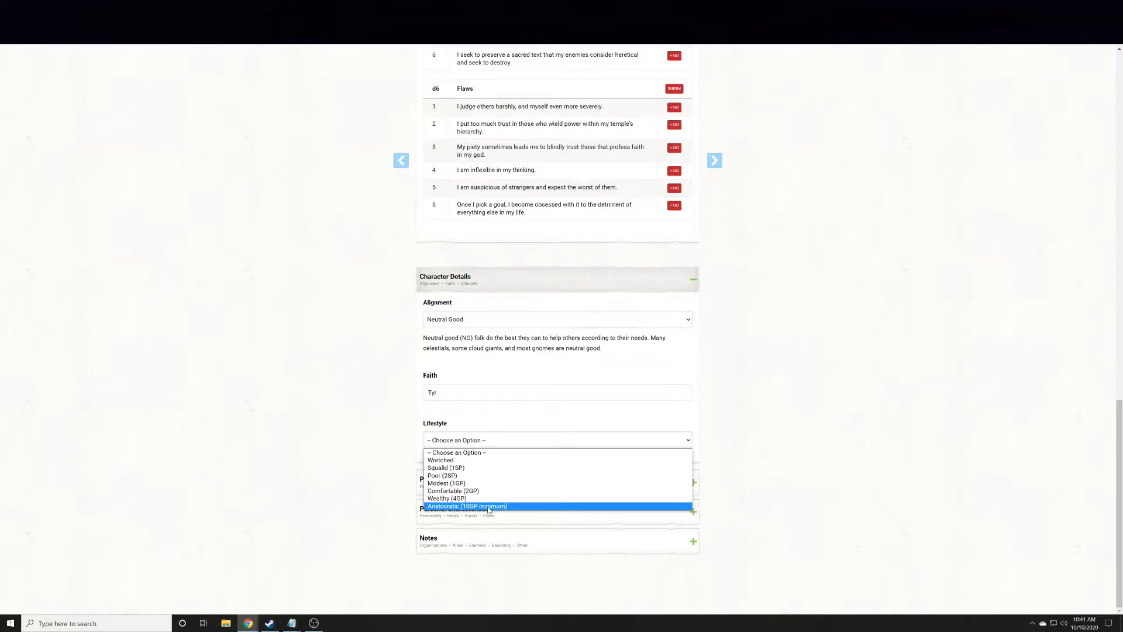
click(488, 506)
scroll(354, 475, down, 1)
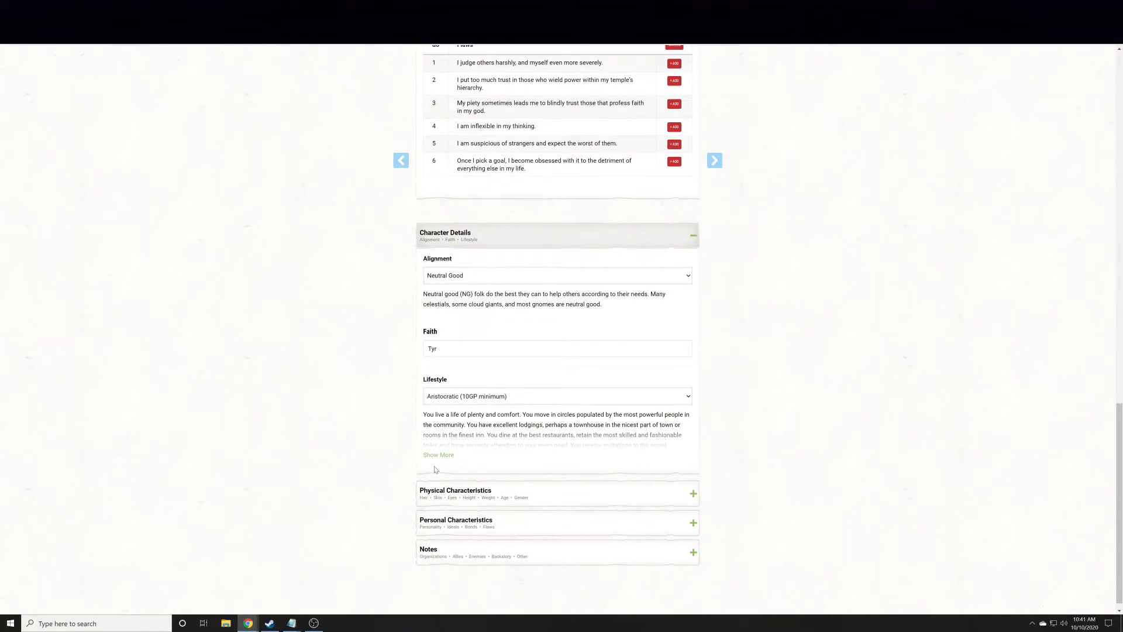
click(444, 458)
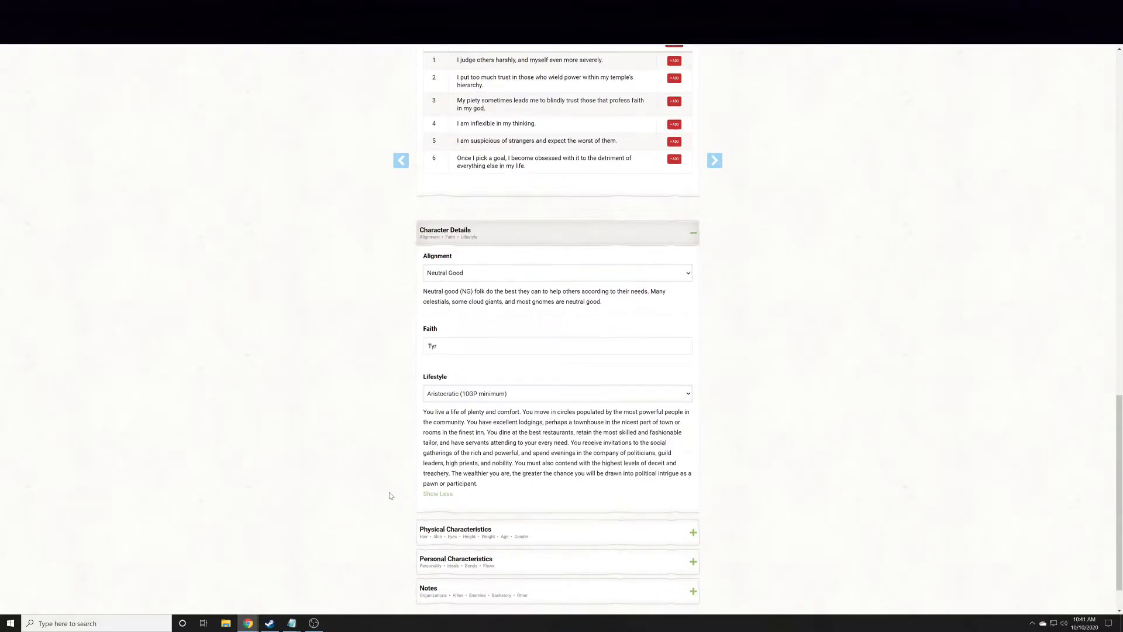
scroll(390, 497, down, 1)
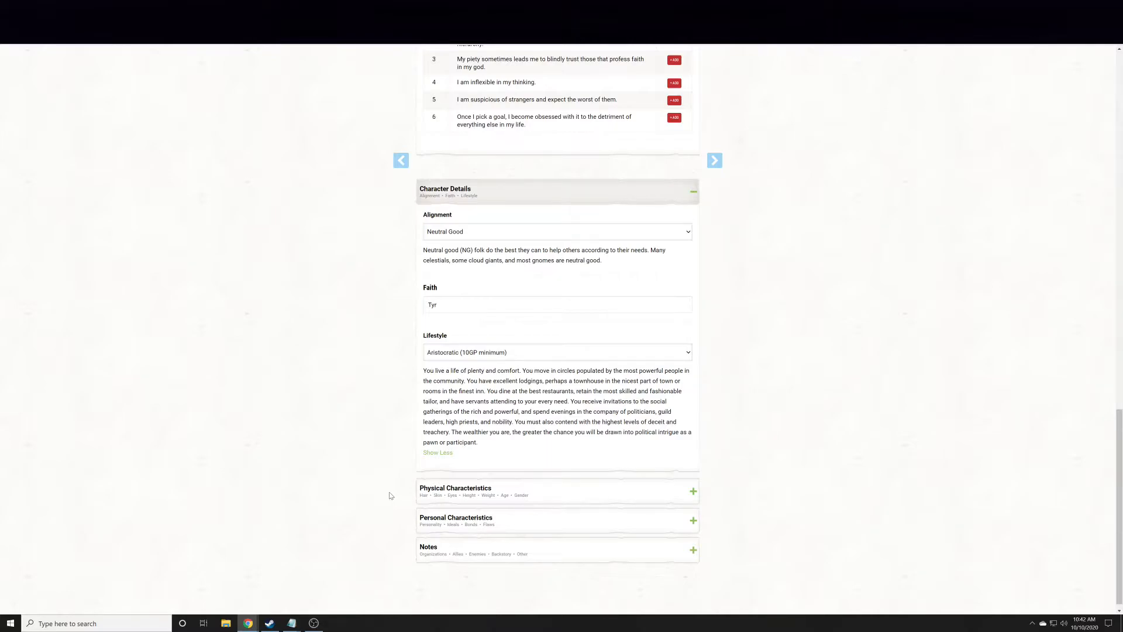
- Try the Squalid (1SP) lifestyle and read its description, settling on Modest (1GP) instead
click(532, 355)
click(515, 381)
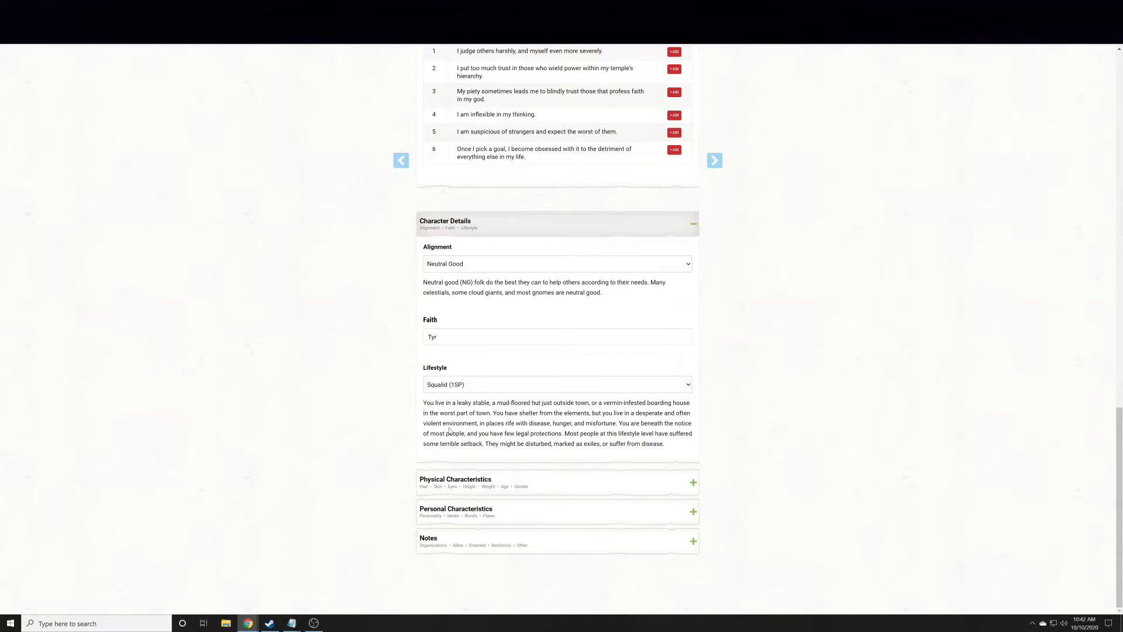
click(501, 390)
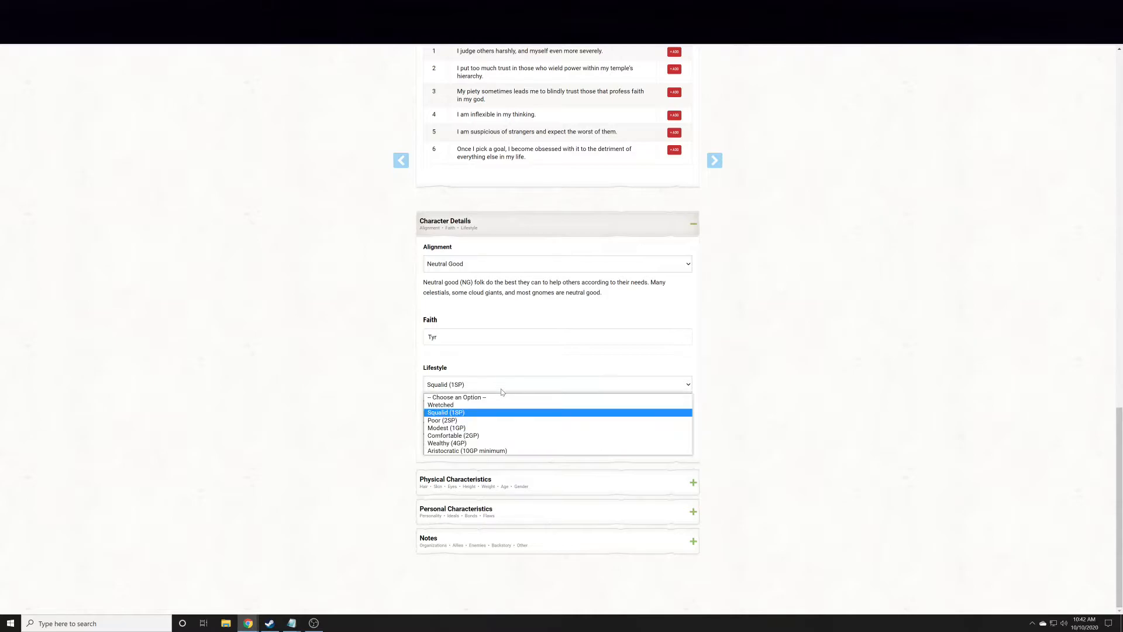
click(461, 427)
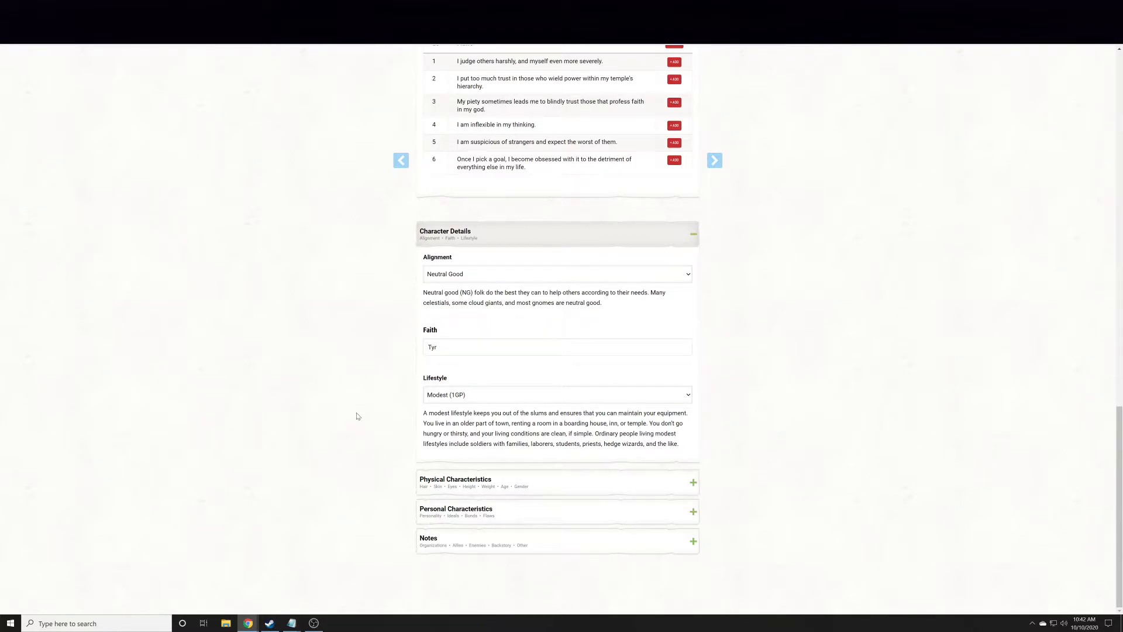
- Expand the Physical Characteristics section, look over its fields, and collapse it again
click(527, 483)
scroll(814, 423, down, 4)
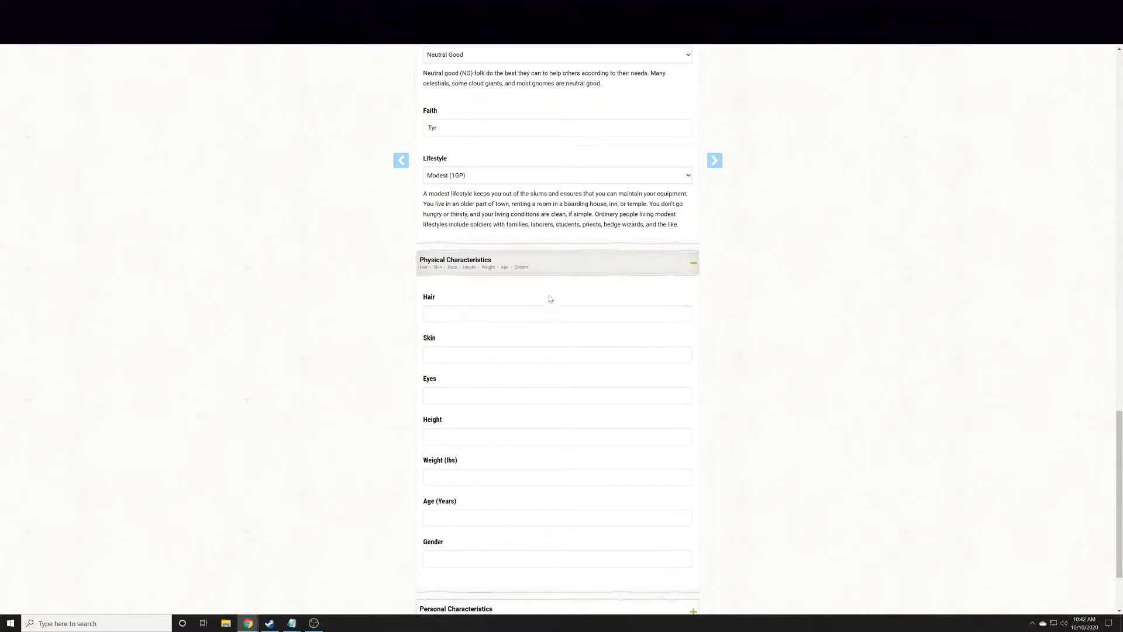
scroll(702, 234, down, 2)
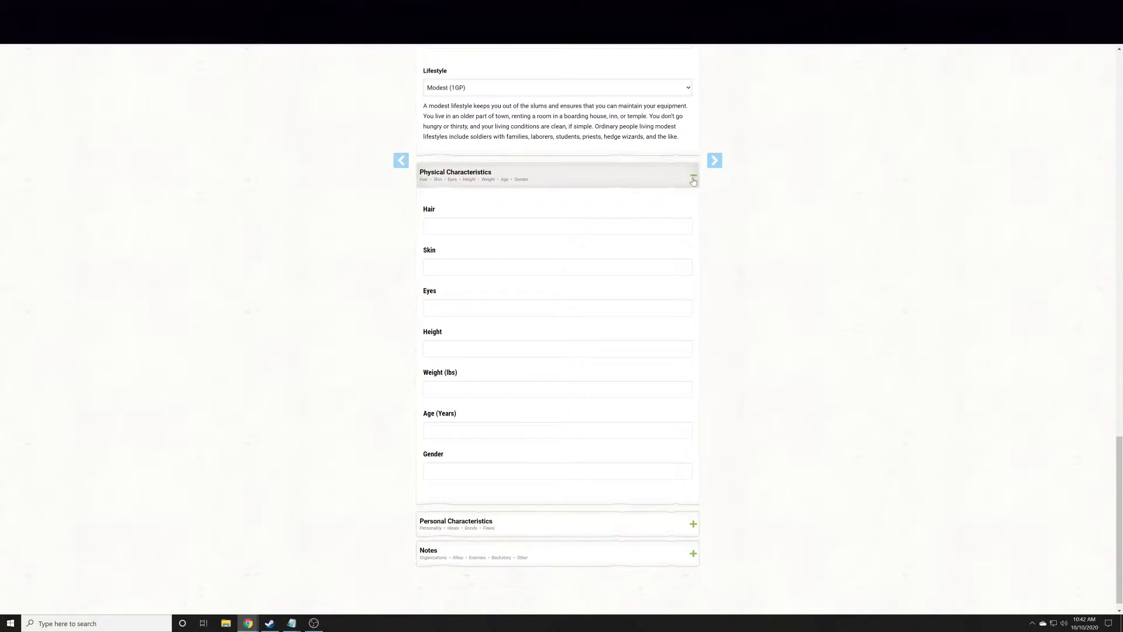
click(694, 178)
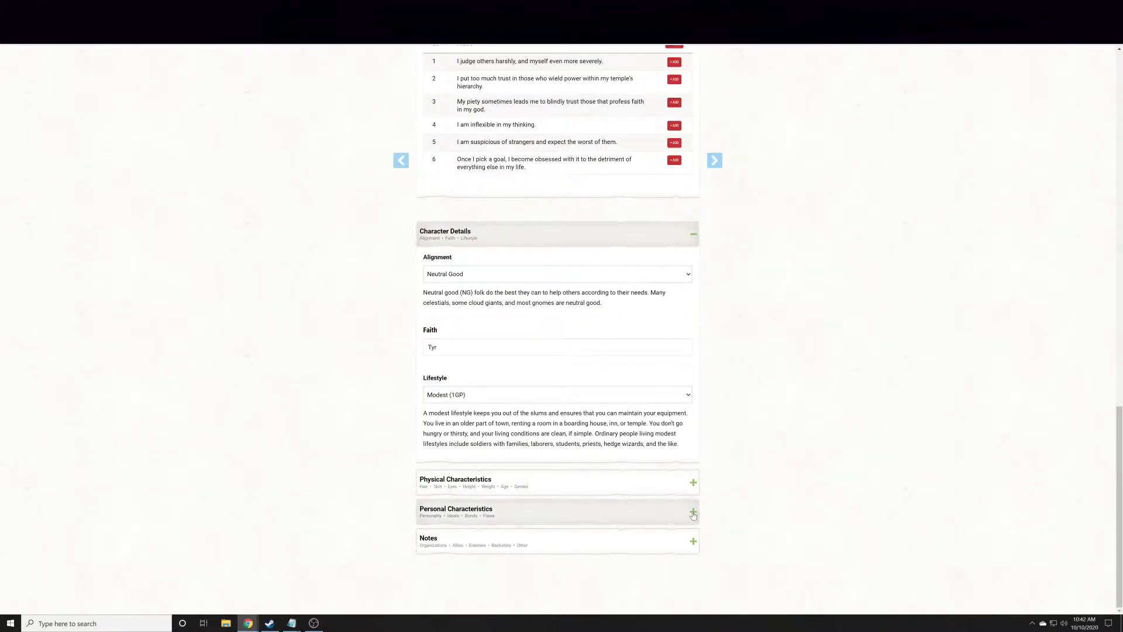
- Expand the Personal Characteristics section and look over its traits, ideals, bonds and flaws entries
click(693, 513)
scroll(732, 485, down, 2)
scroll(523, 460, up, 1)
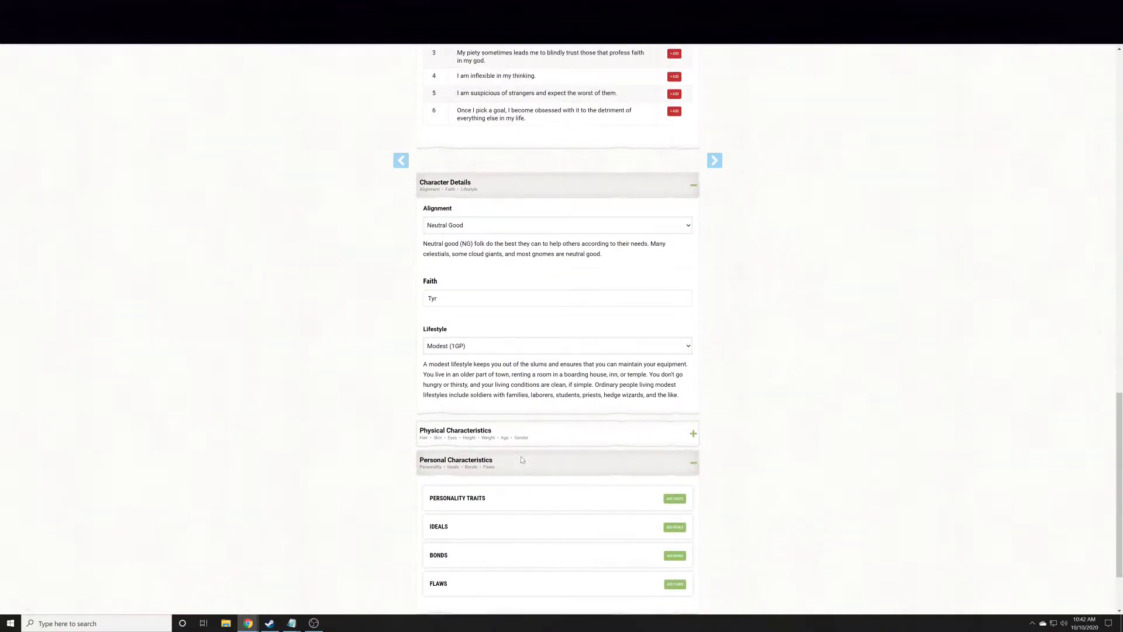
- Collapse the Acolyte's Suggested Characteristics tables and return to the Personal Characteristics section
scroll(482, 257, up, 1)
scroll(538, 223, up, 11)
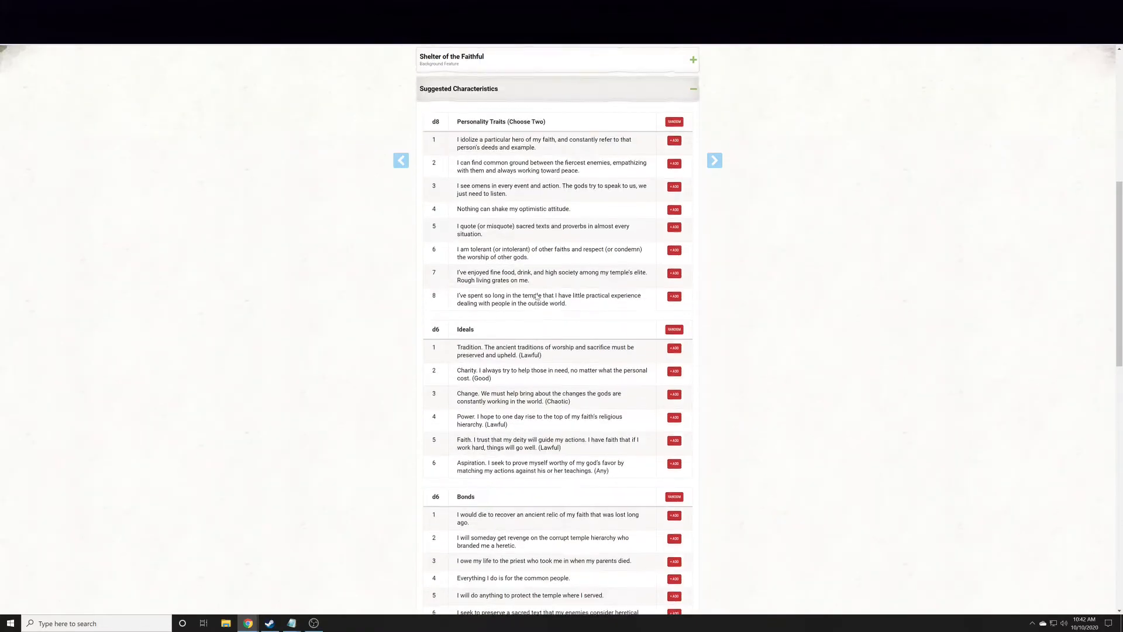
scroll(537, 296, up, 5)
scroll(527, 310, down, 13)
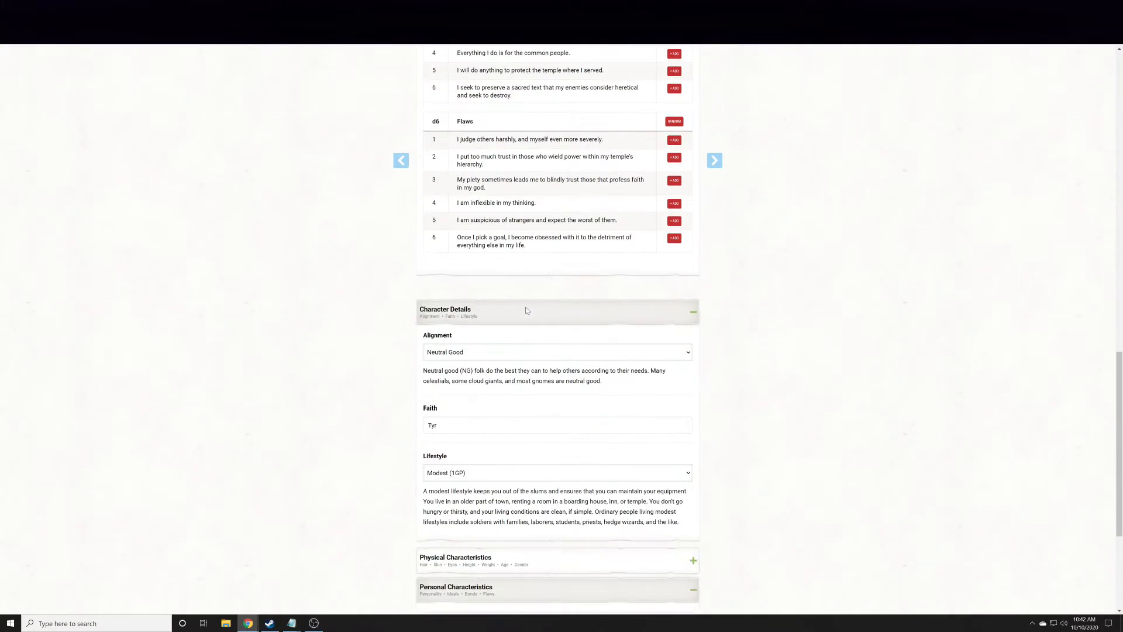
scroll(527, 310, up, 12)
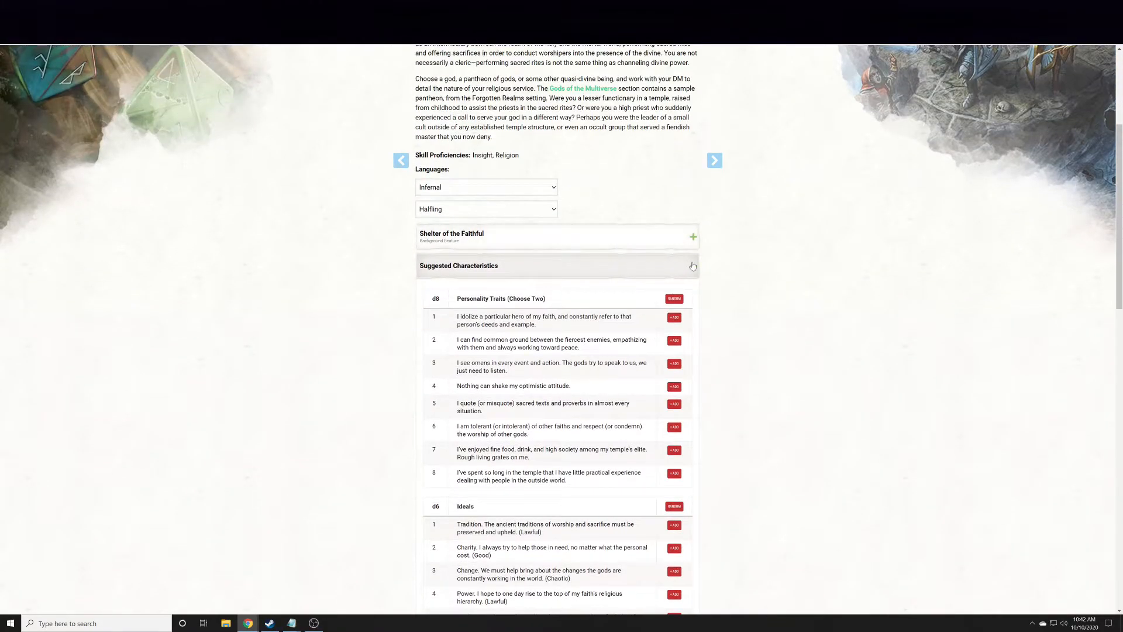
click(692, 266)
scroll(383, 357, down, 4)
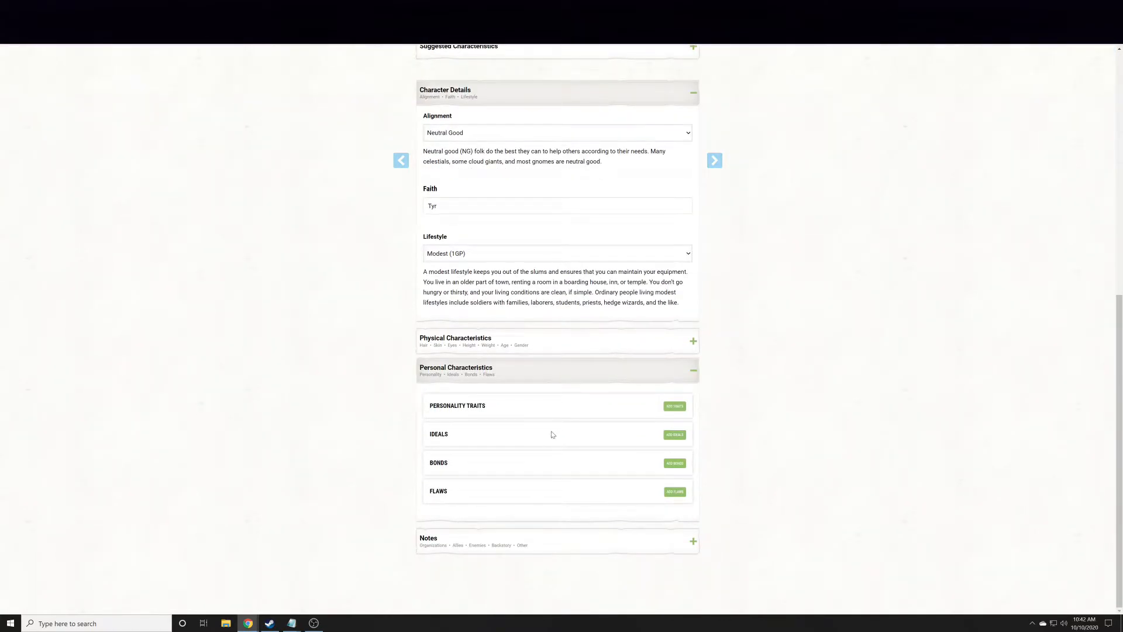
- View the suggested personality traits for adding, close them without adding any, and collapse the Personal Characteristics section
click(675, 407)
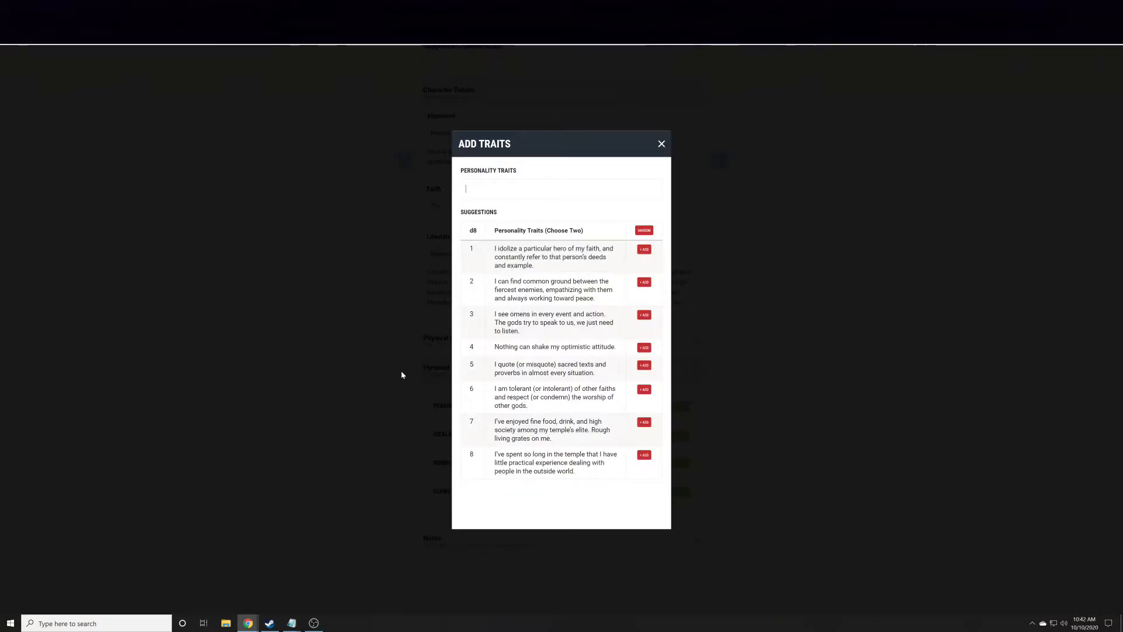
click(661, 144)
click(694, 370)
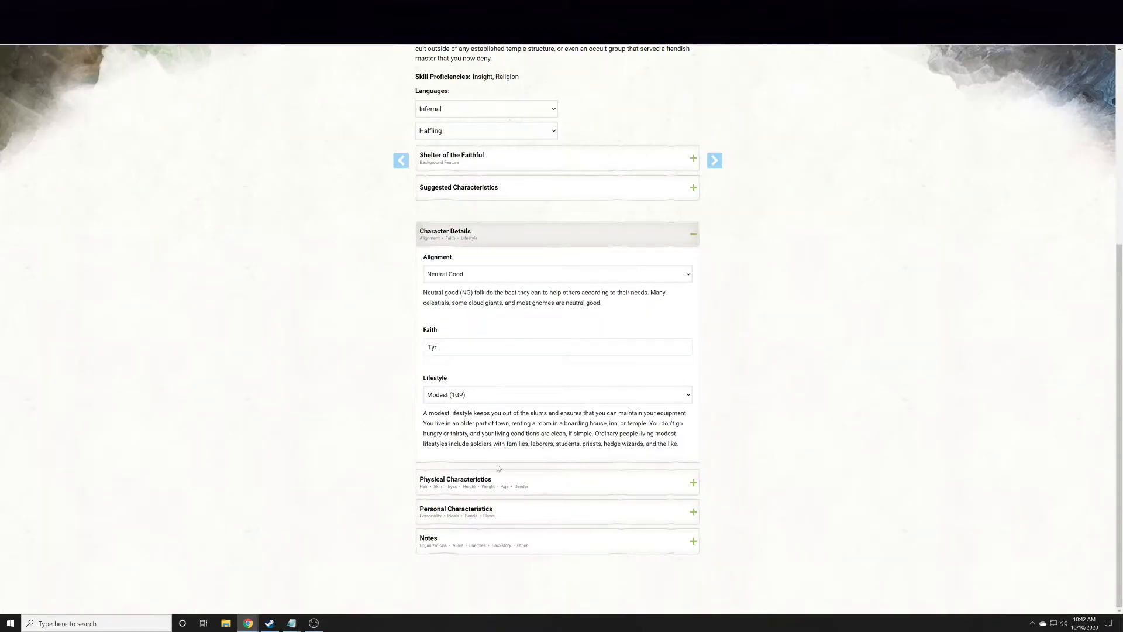
- Expand the Notes section, view the blank Organizations and Backstory note entries, close them without adding text, and collapse the section
click(693, 542)
scroll(713, 497, down, 3)
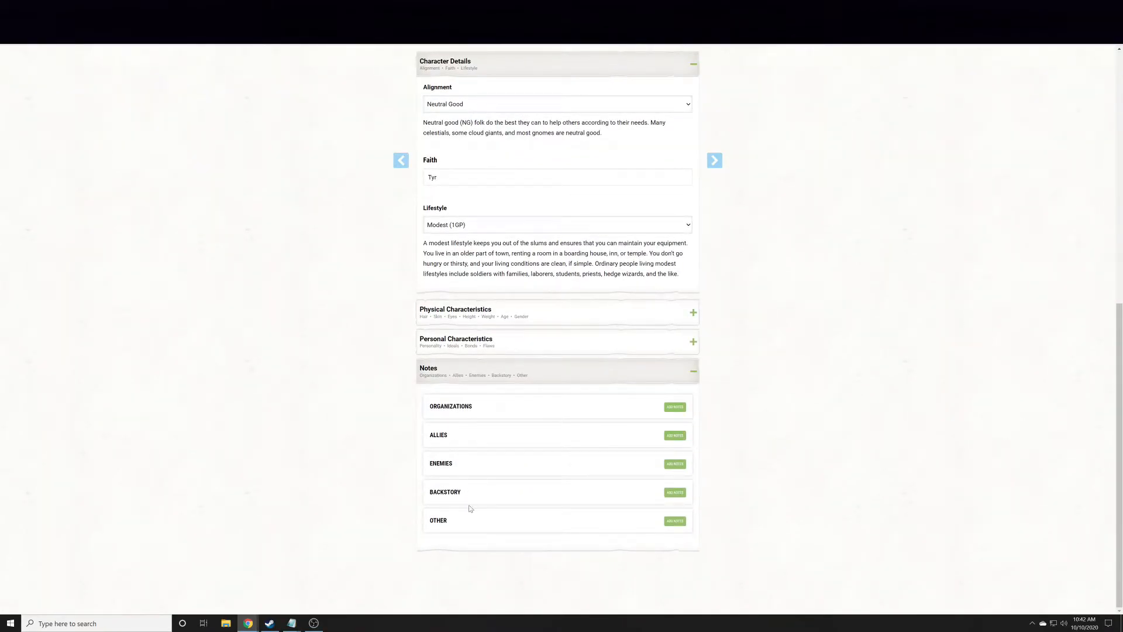
click(679, 408)
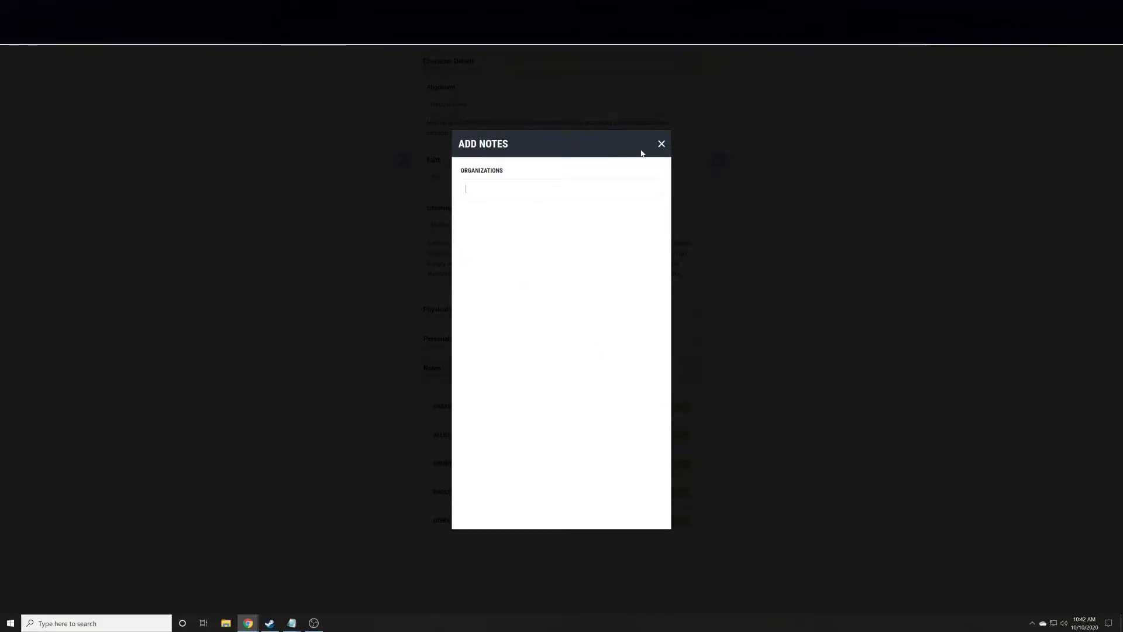
click(662, 144)
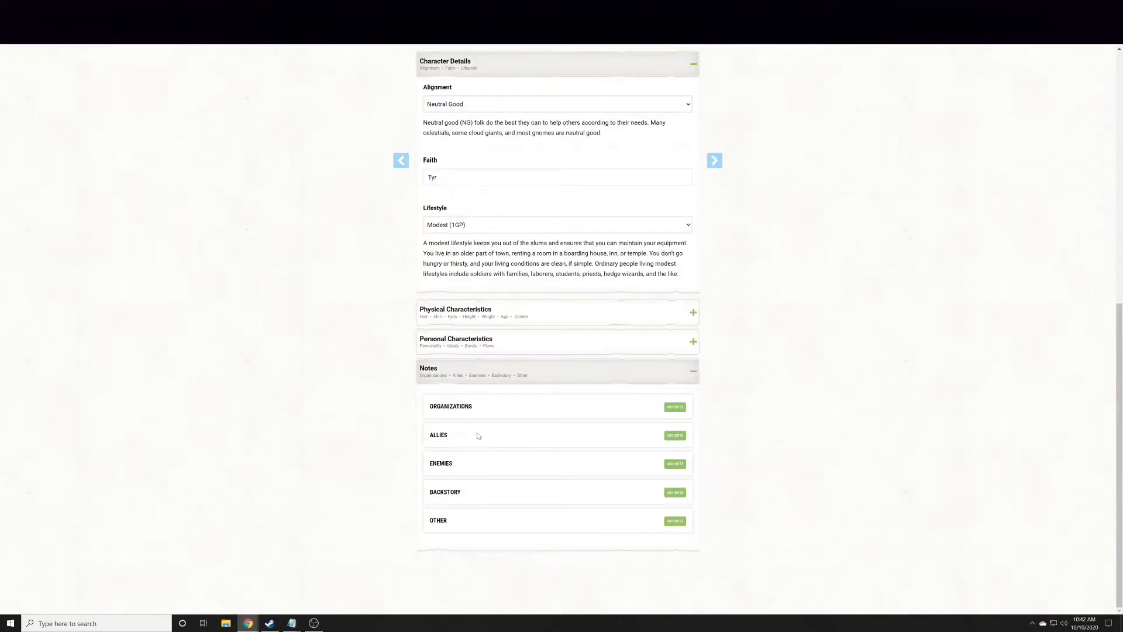
click(675, 493)
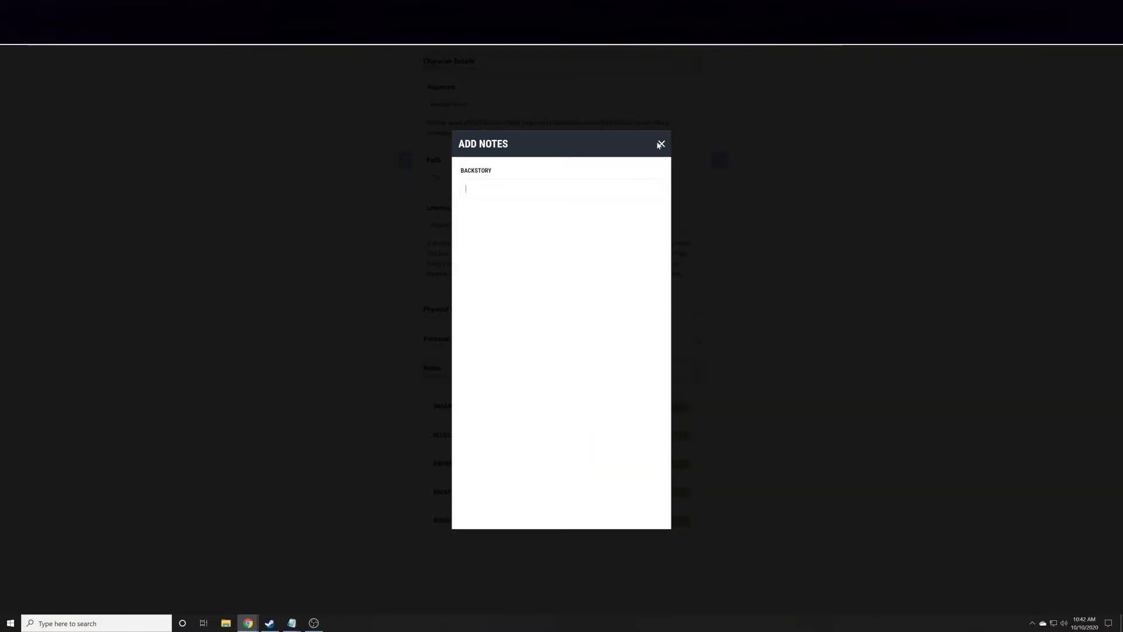
click(662, 144)
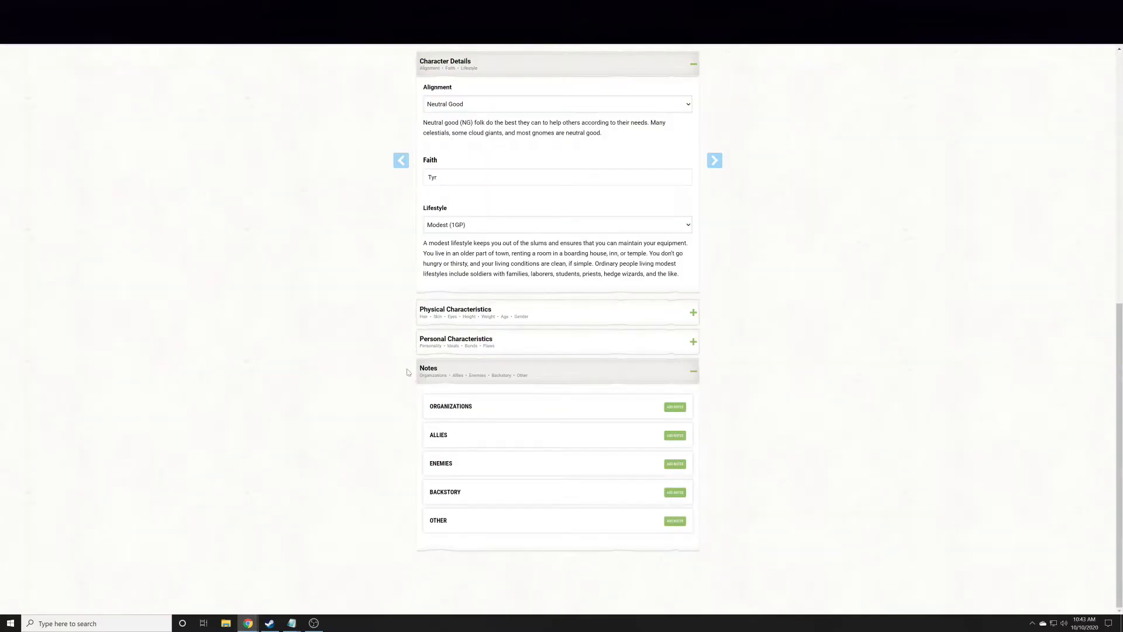
click(694, 371)
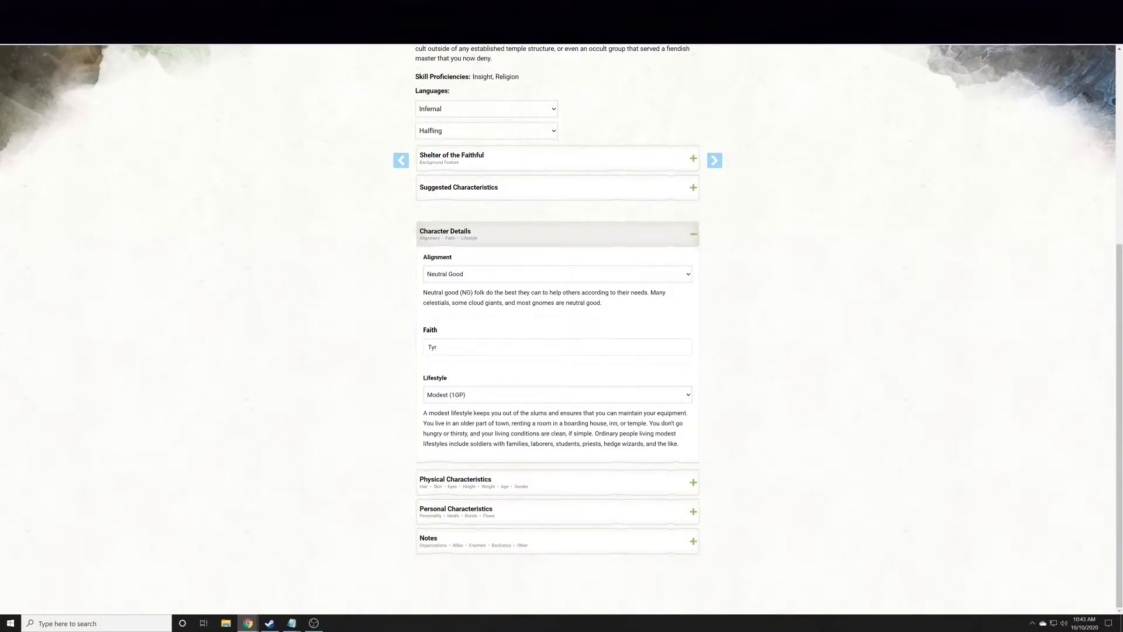
- Advance to the Equipment stage, choose equipment instead of gold, and look over the Warlock and Acolyte starting equipment options
scroll(770, 427, up, 5)
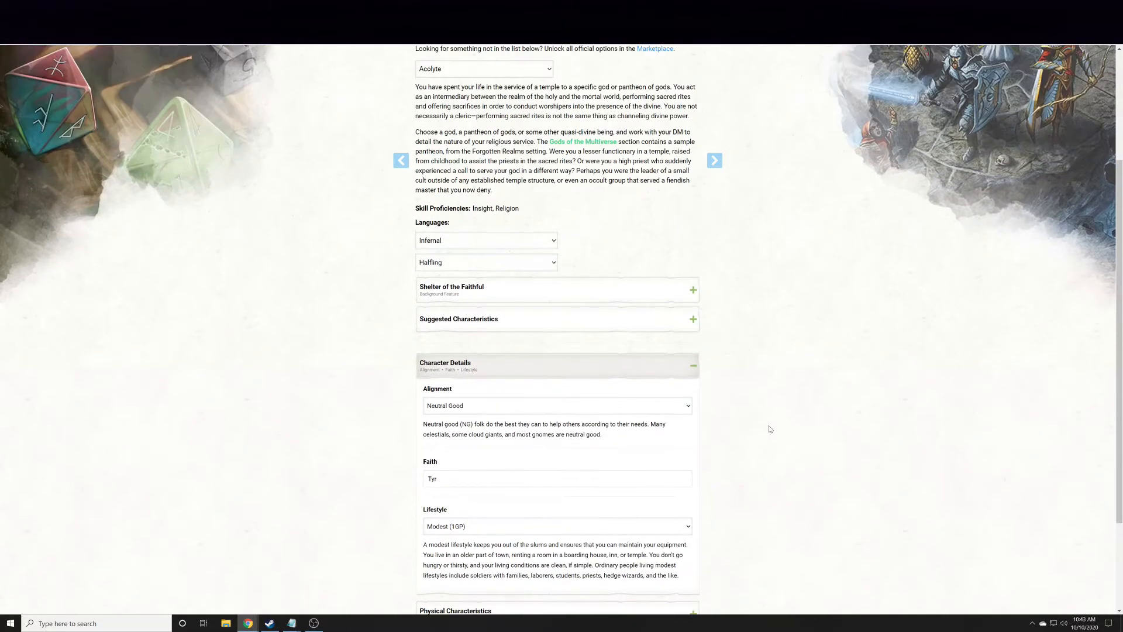
click(719, 160)
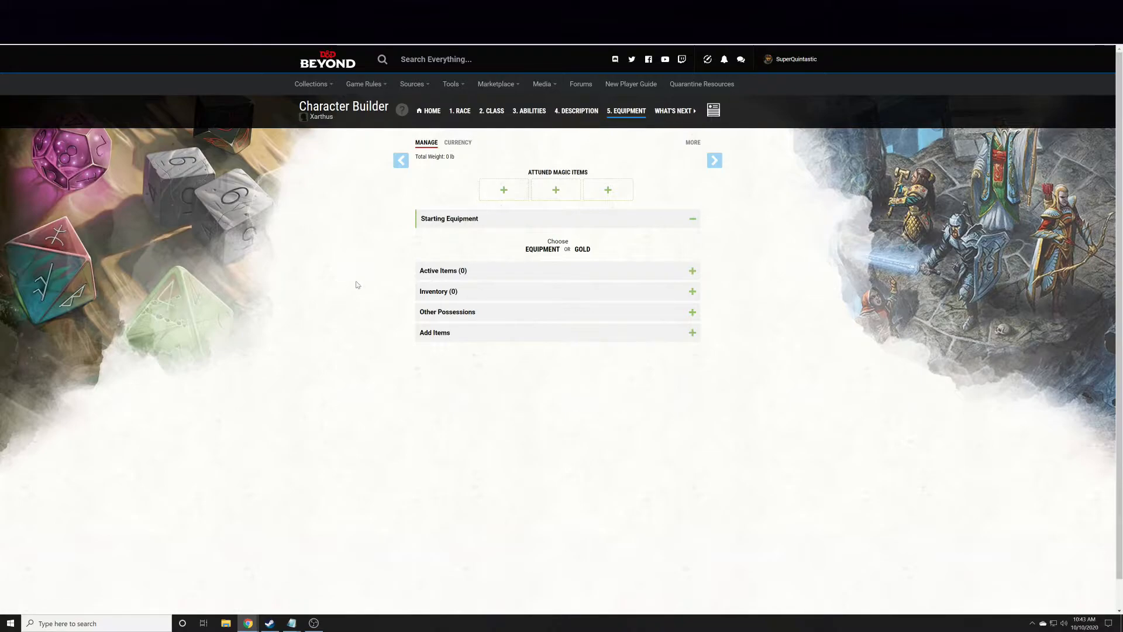
click(542, 249)
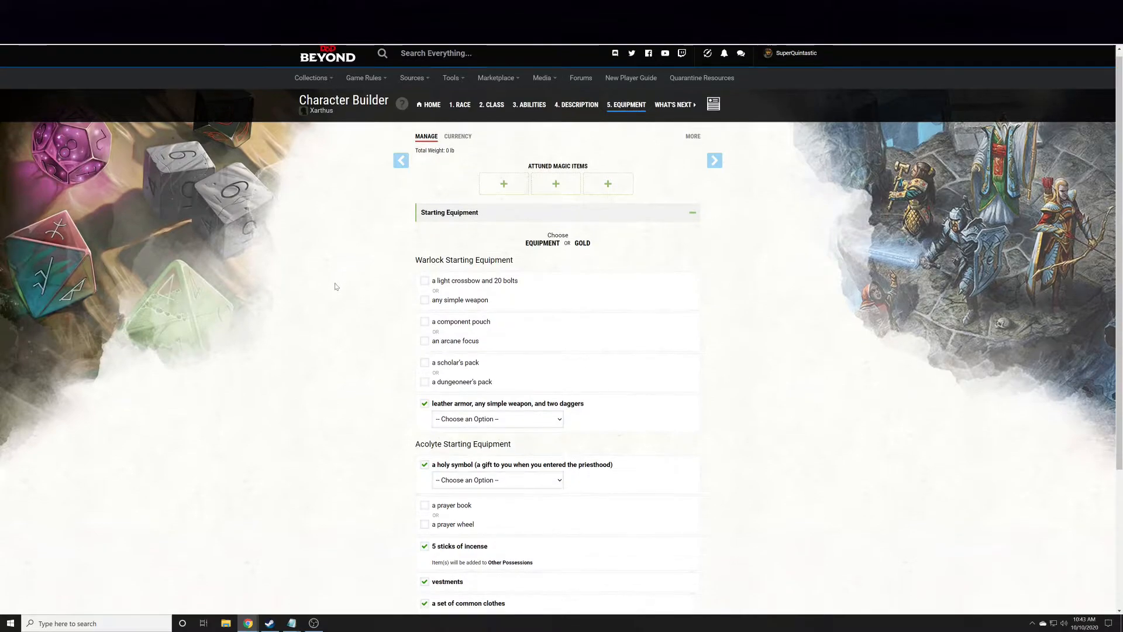
scroll(340, 285, down, 2)
drag(427, 178, 476, 179)
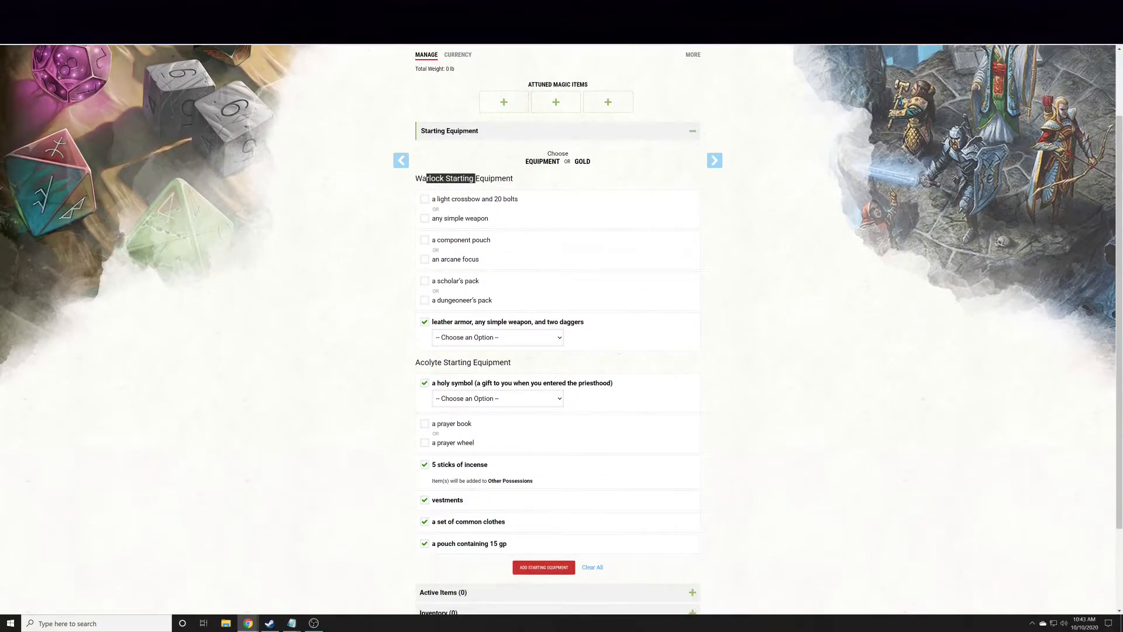
scroll(386, 374, down, 1)
drag(415, 318, 499, 318)
scroll(419, 437, up, 2)
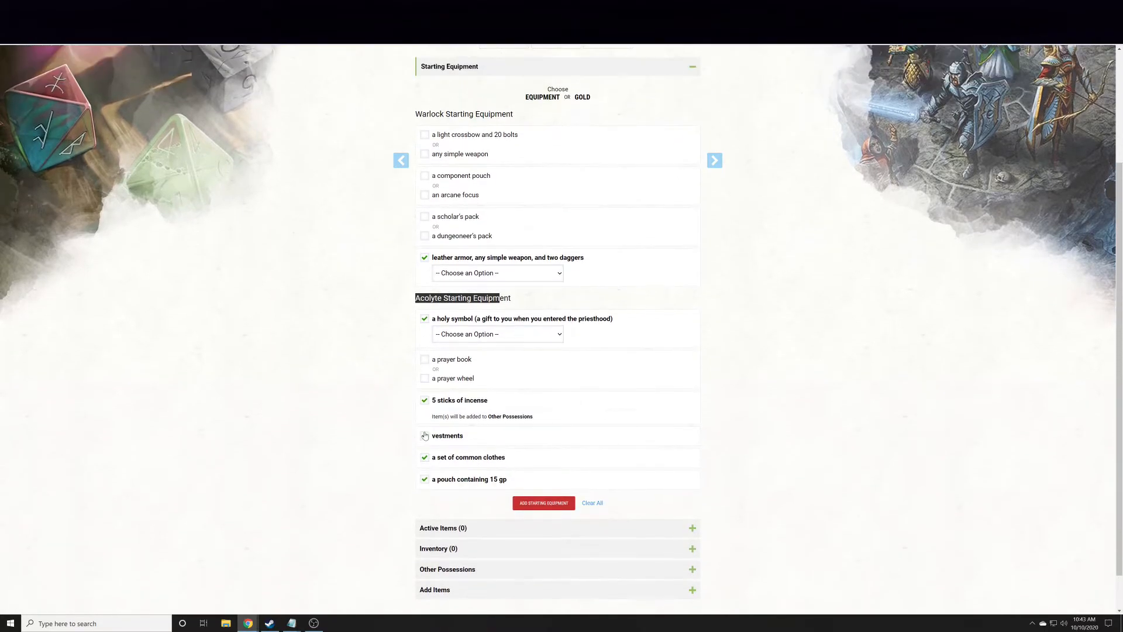
click(375, 256)
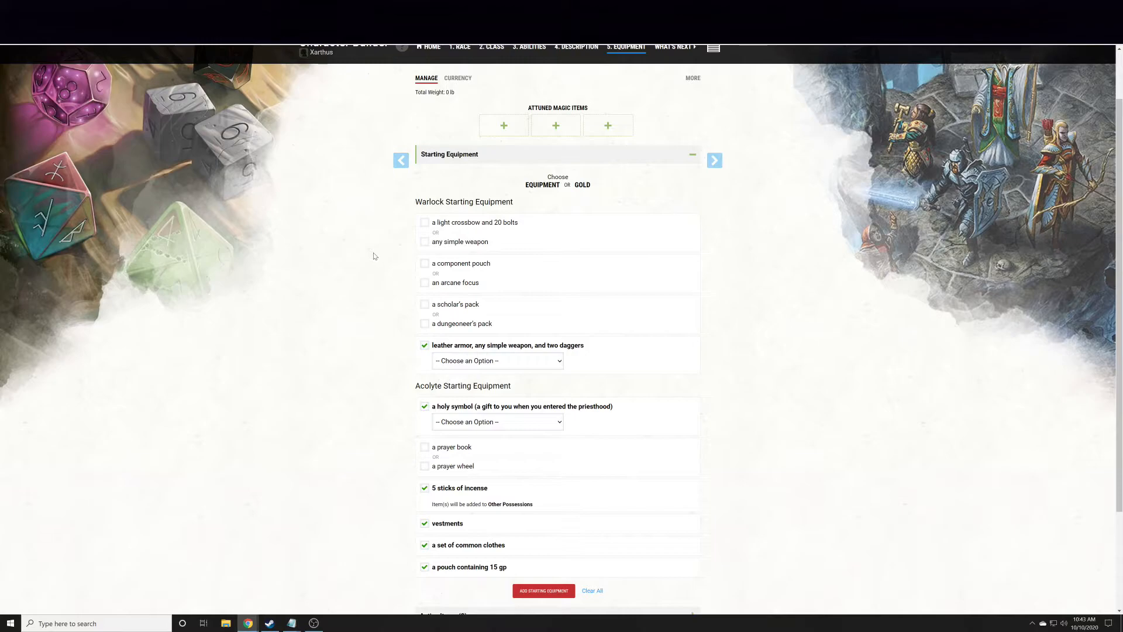
- Choose any simple weapon as the first Warlock starting item and set it to Spear
click(425, 242)
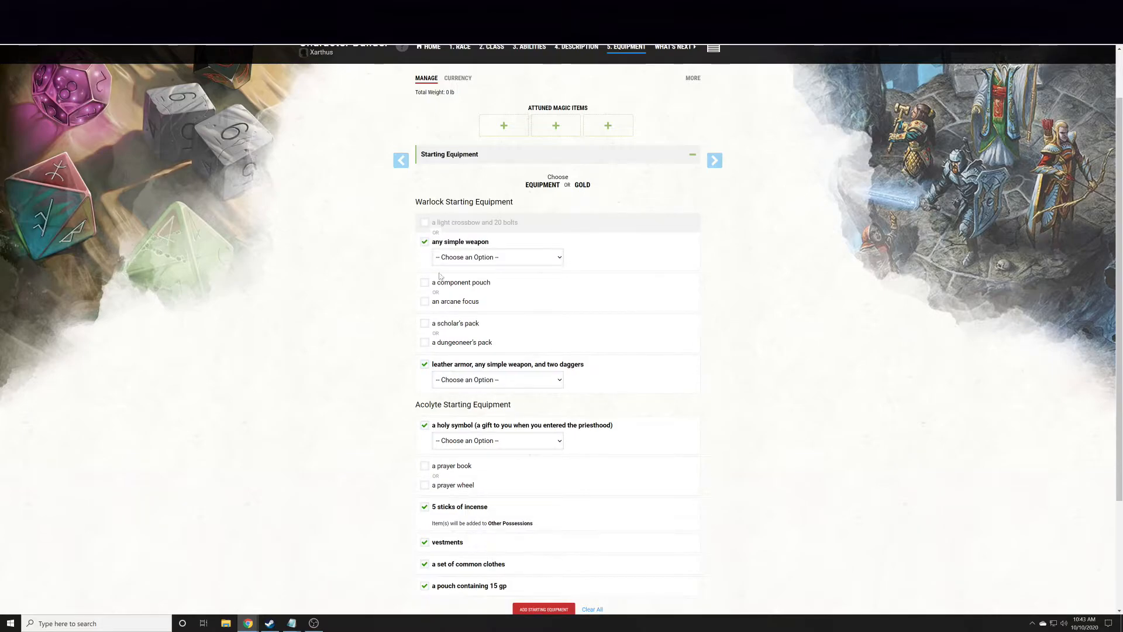
click(483, 259)
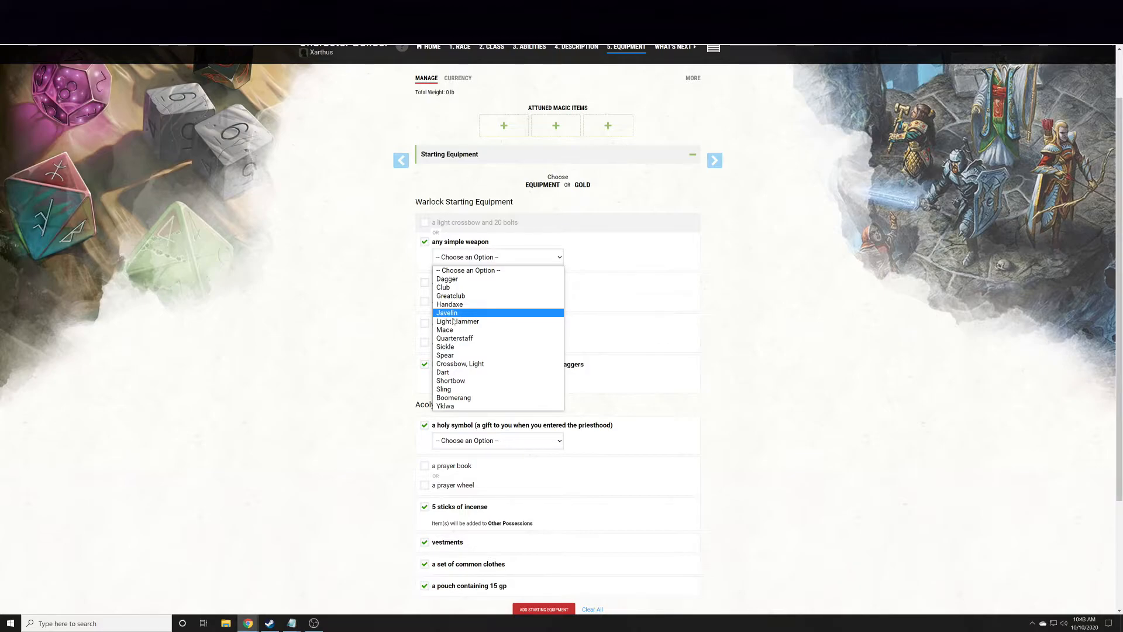
click(444, 355)
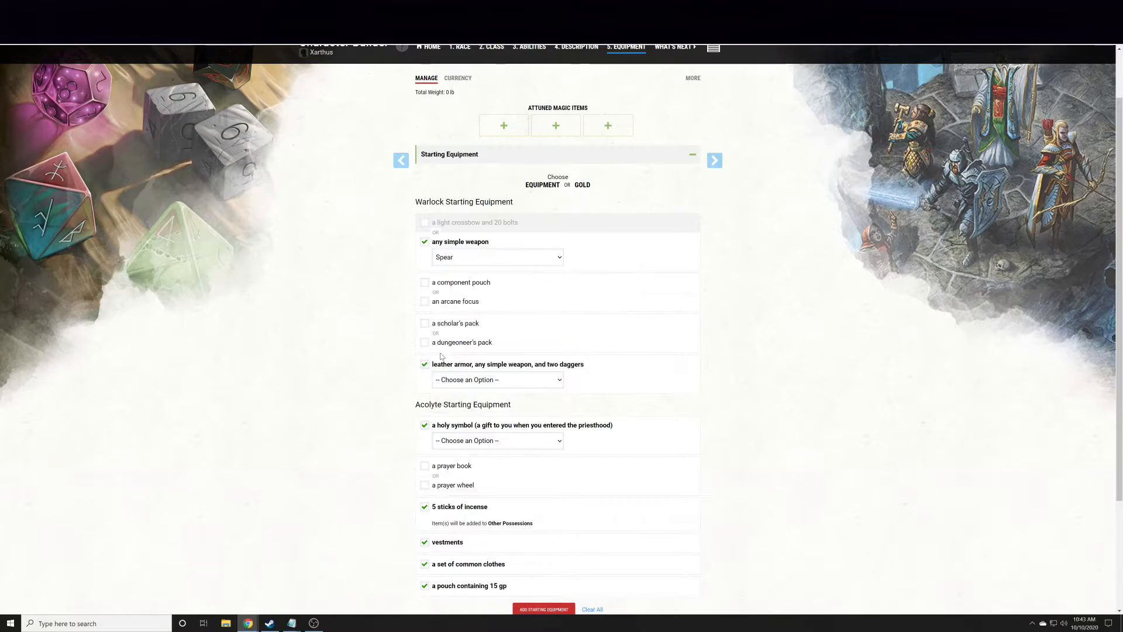
click(461, 260)
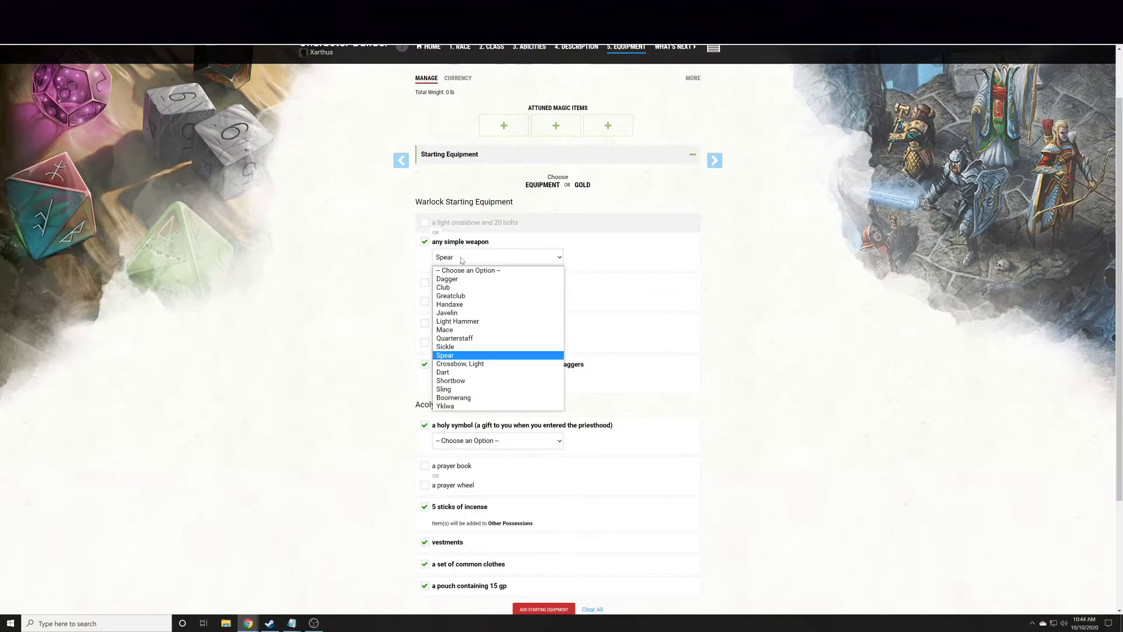
click(457, 355)
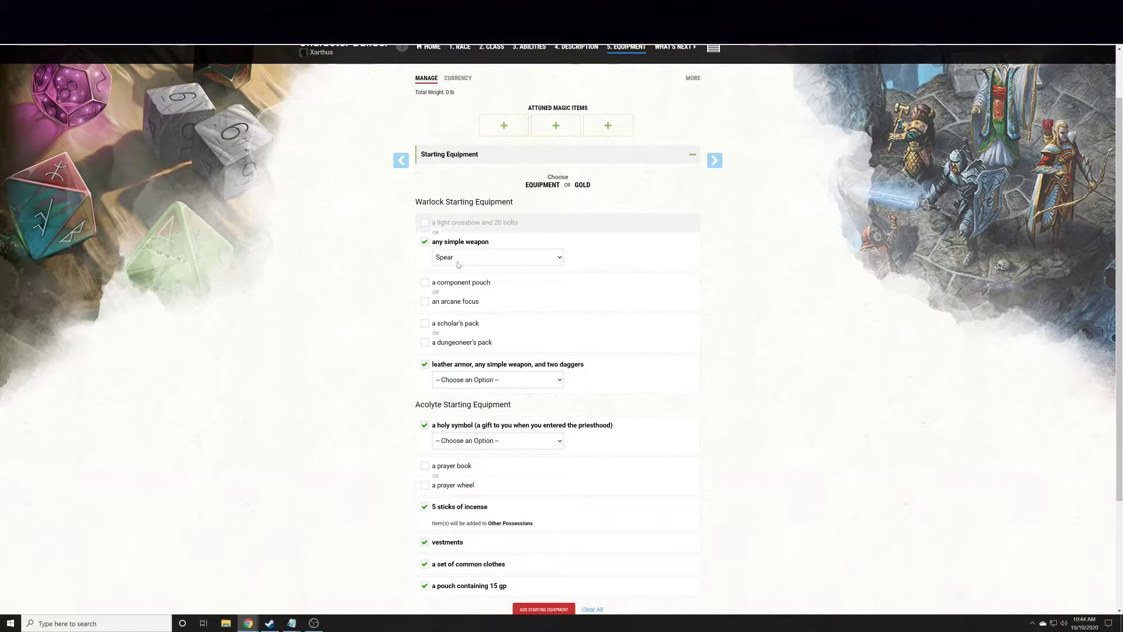
- Choose an arcane focus over a component pouch in the Warlock starting equipment and set the focus to Rod
click(425, 302)
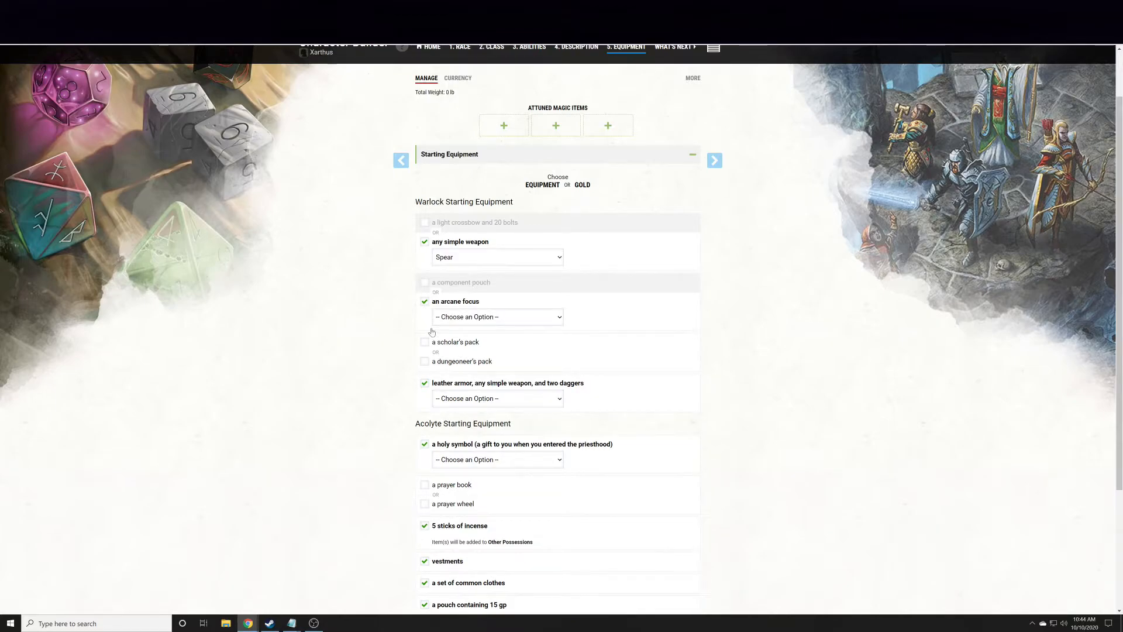
click(453, 319)
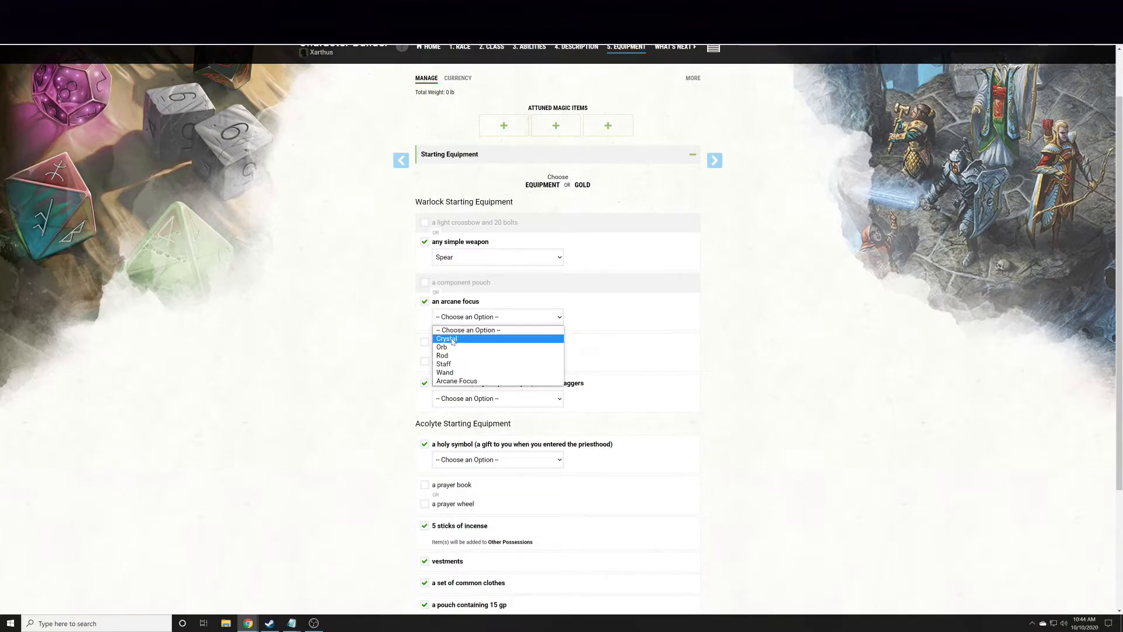
click(473, 318)
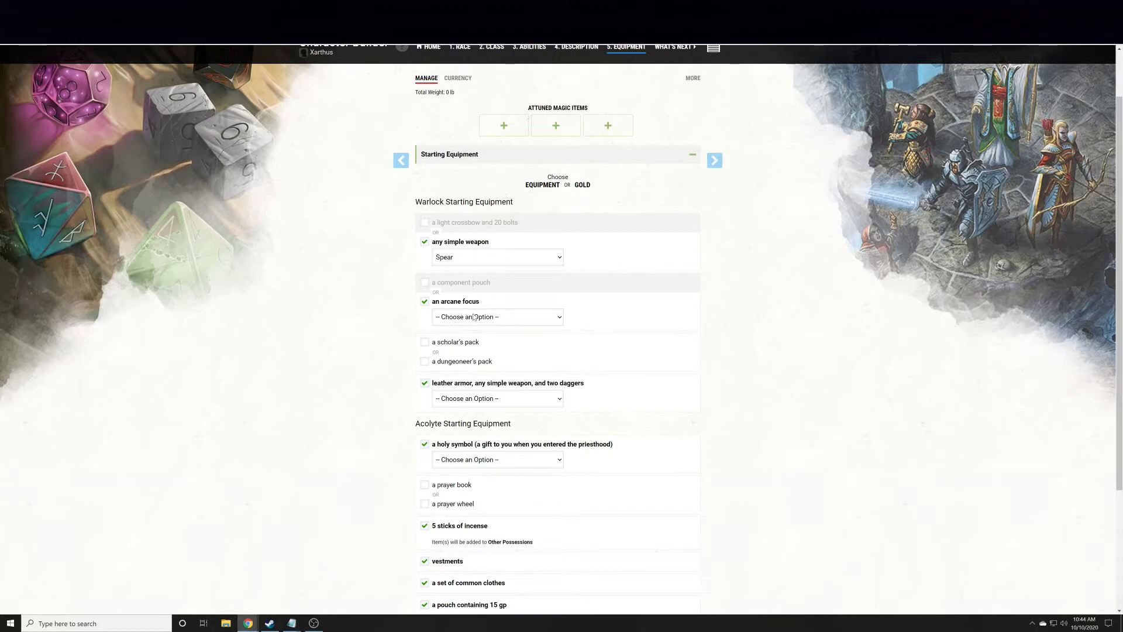
click(423, 301)
click(424, 284)
click(424, 302)
click(464, 318)
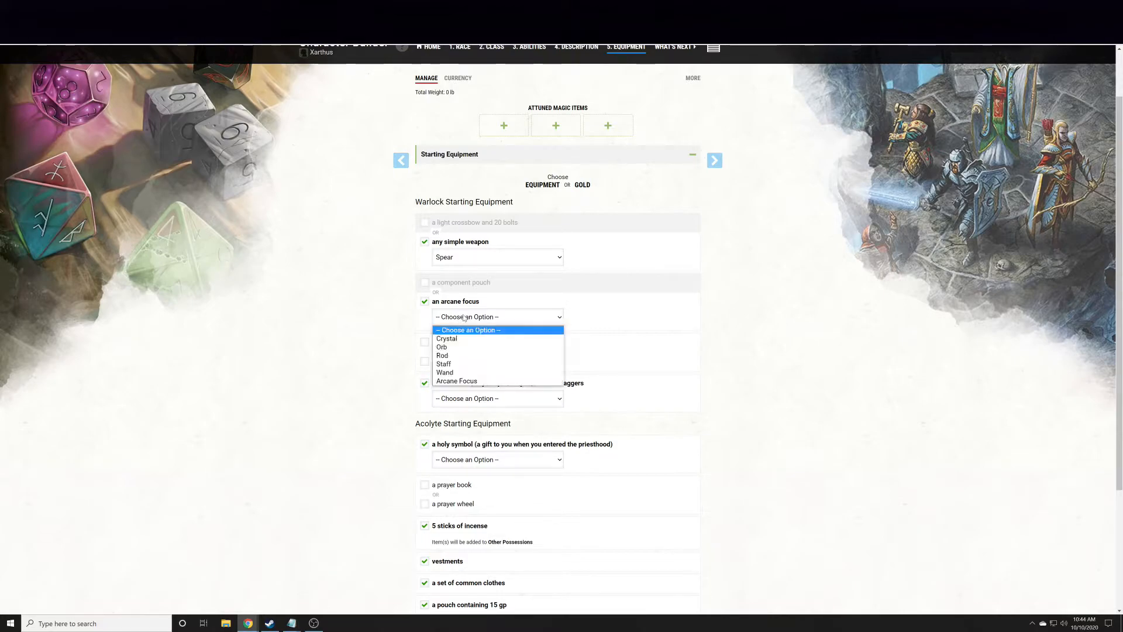
click(453, 365)
click(444, 318)
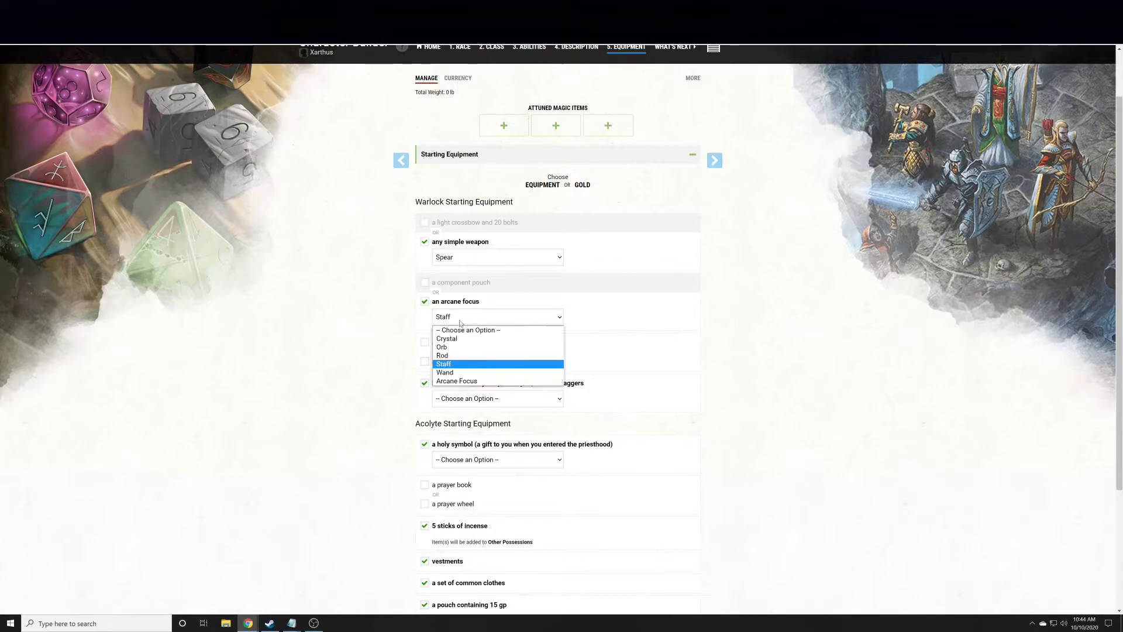
click(443, 355)
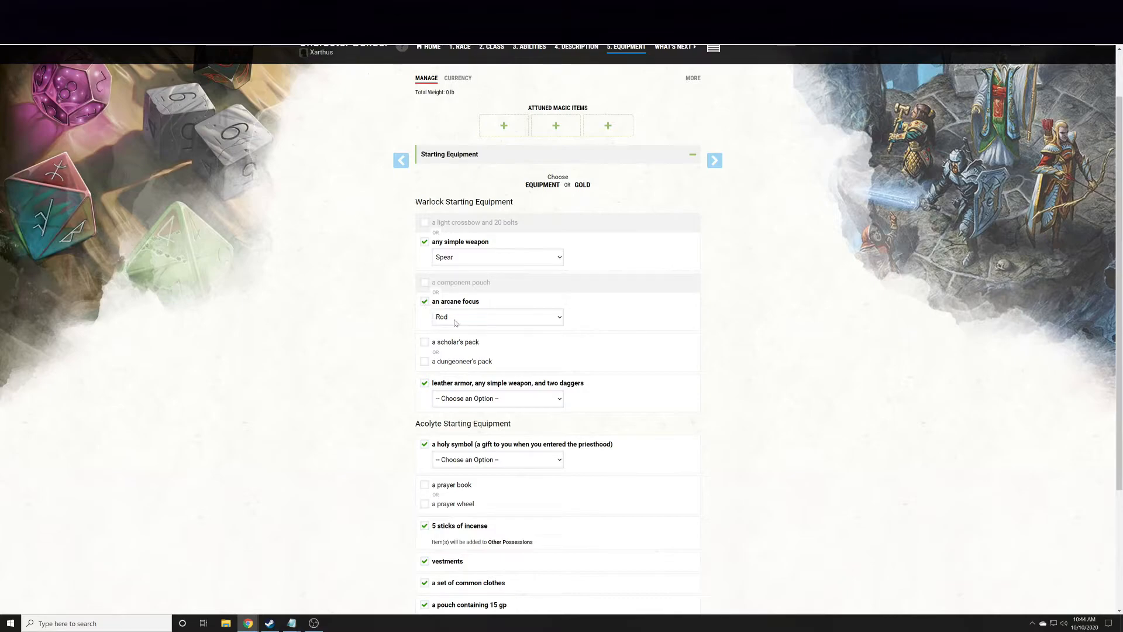
- Switch the Warlock weapon choice to a light crossbow and 20 bolts, compare both packs' contents, and select the dungeoneer's pack
click(426, 223)
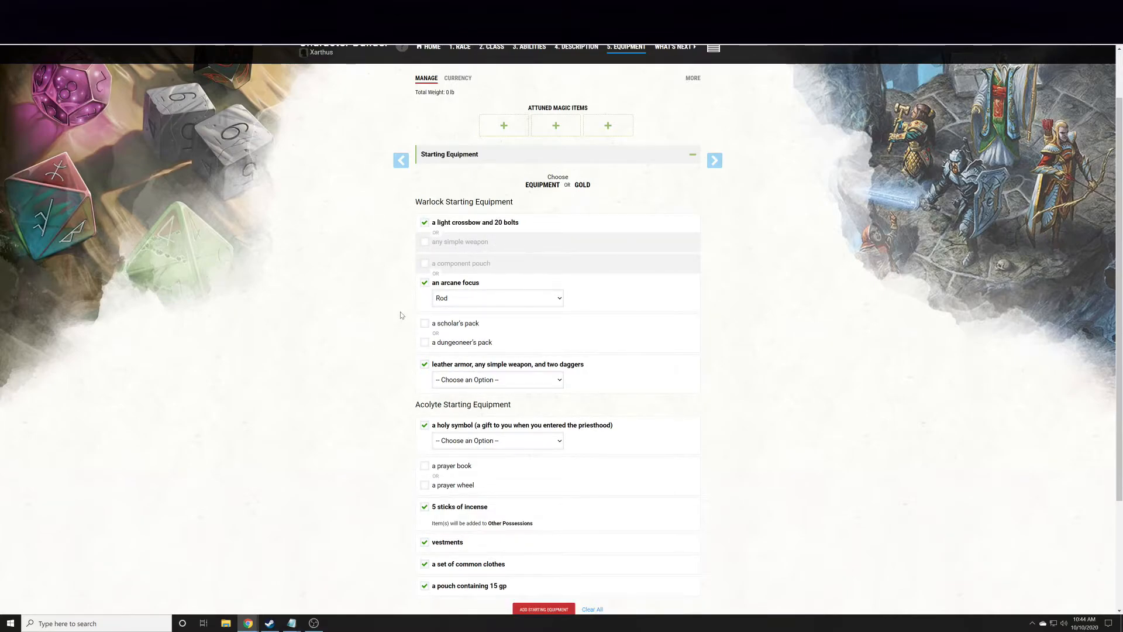
scroll(400, 315, down, 1)
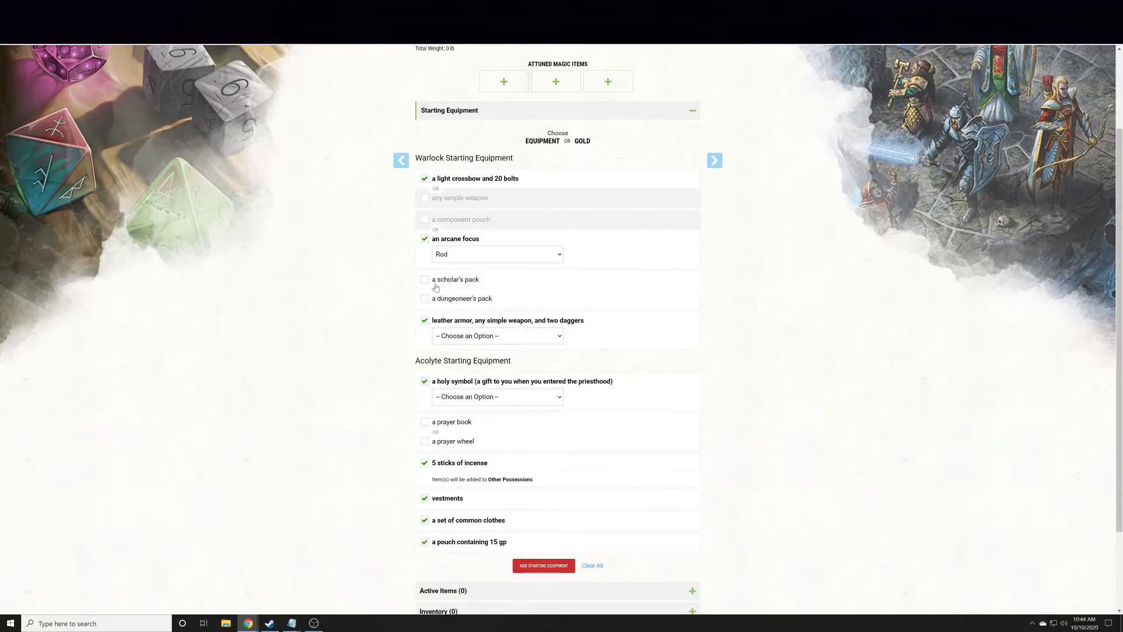
click(424, 299)
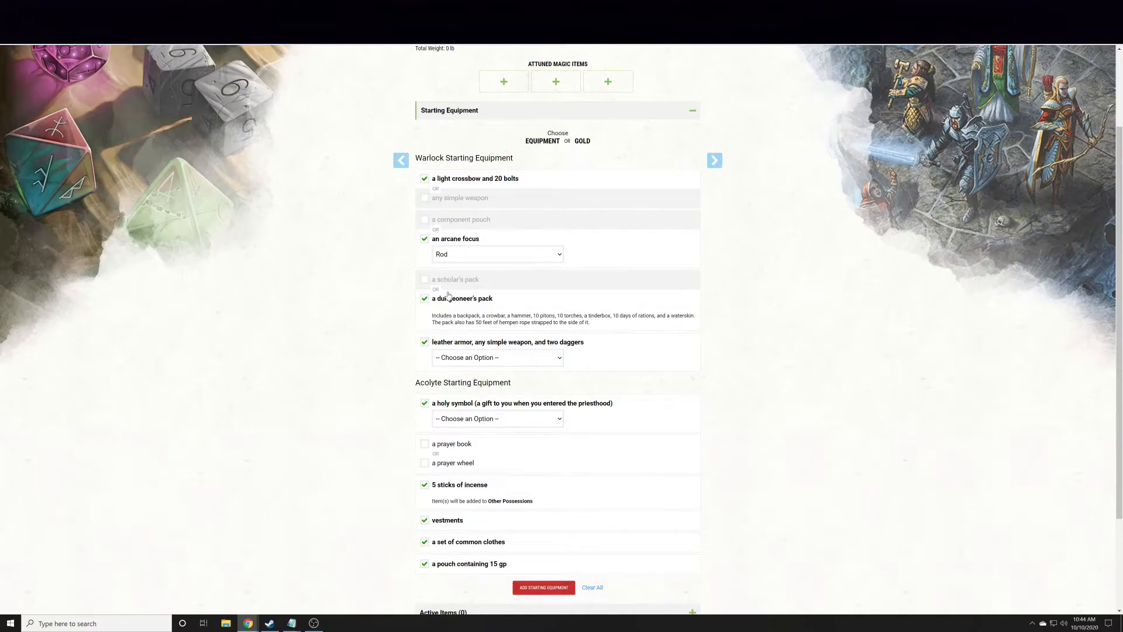
click(425, 299)
click(425, 281)
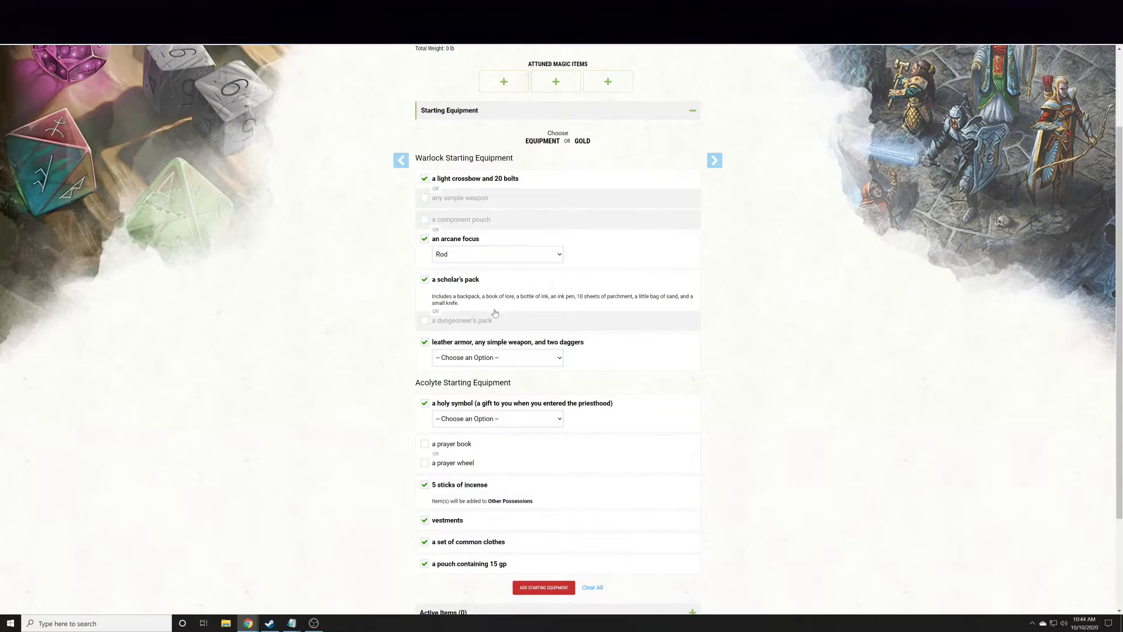
click(425, 281)
click(425, 299)
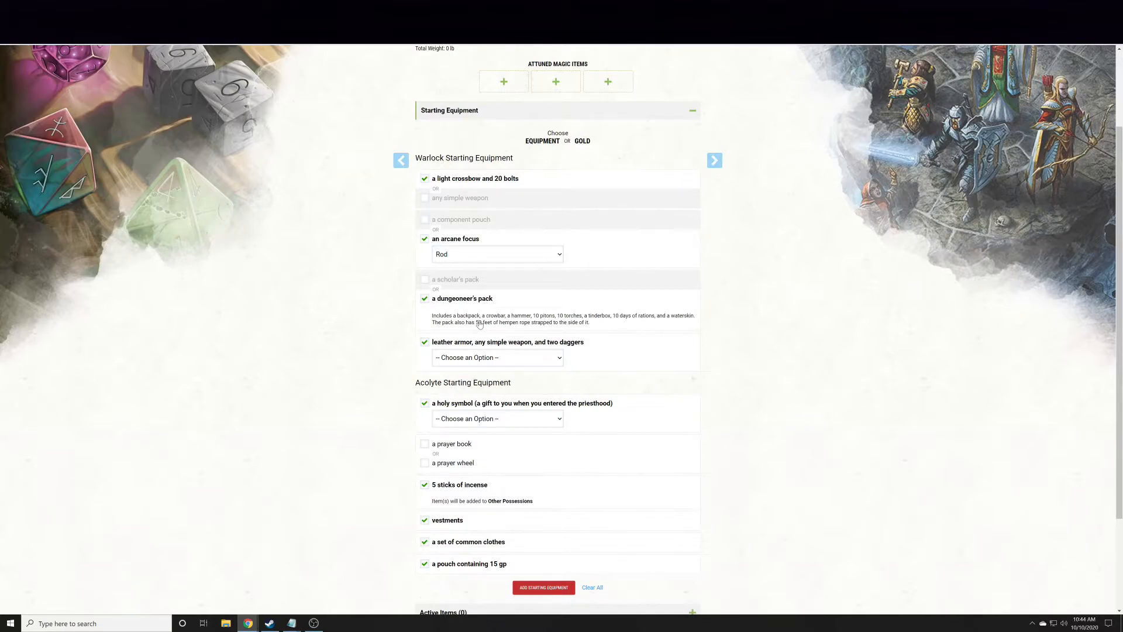
- Set the simple weapon that comes with the leather armor and two daggers to Handaxe
scroll(462, 331, down, 1)
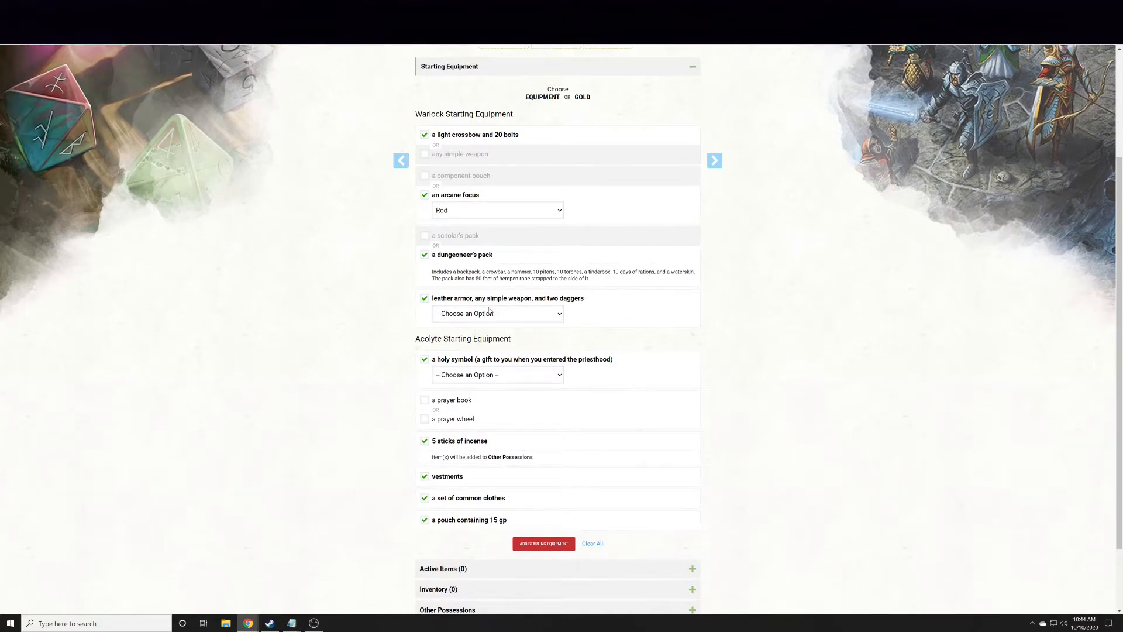
click(455, 316)
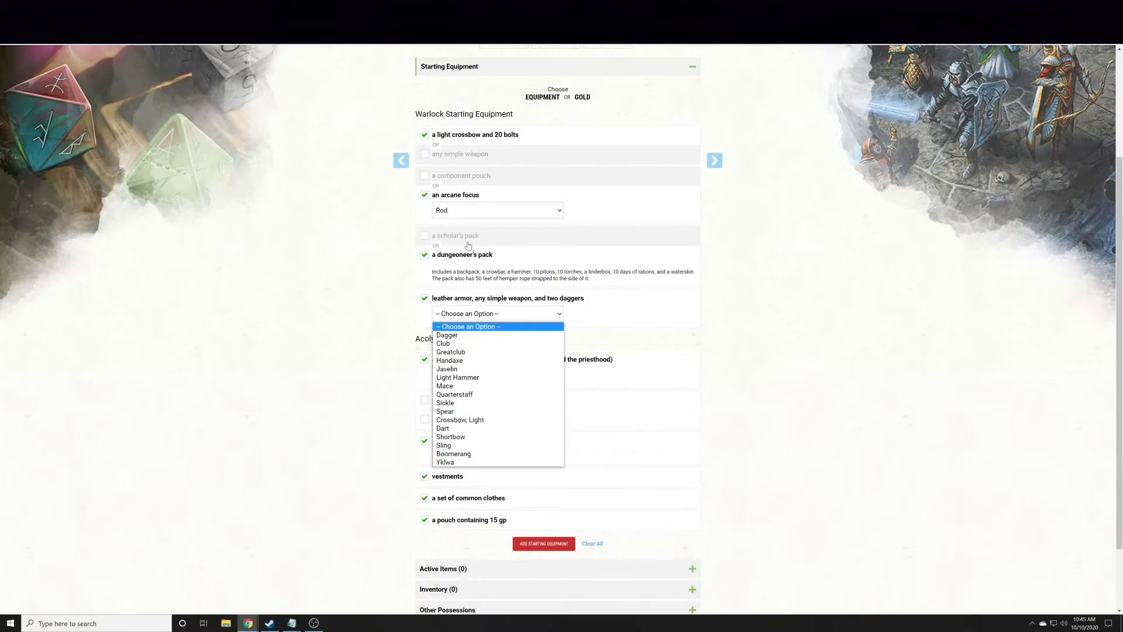
click(446, 361)
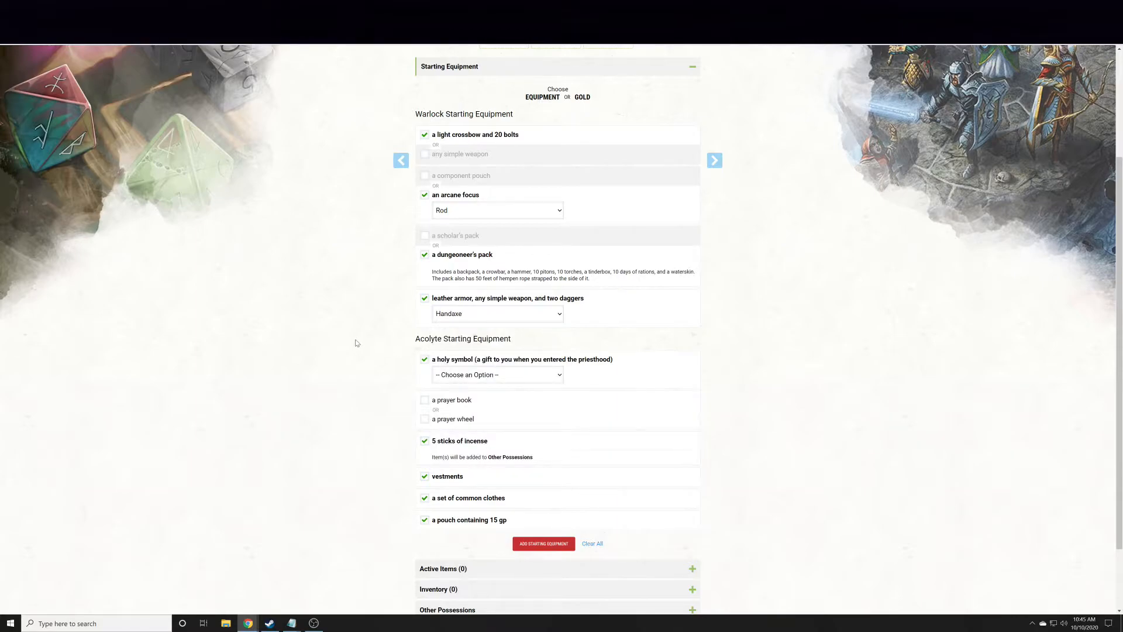
- Set the holy symbol in the Acolyte starting equipment to Amulet
scroll(356, 343, down, 2)
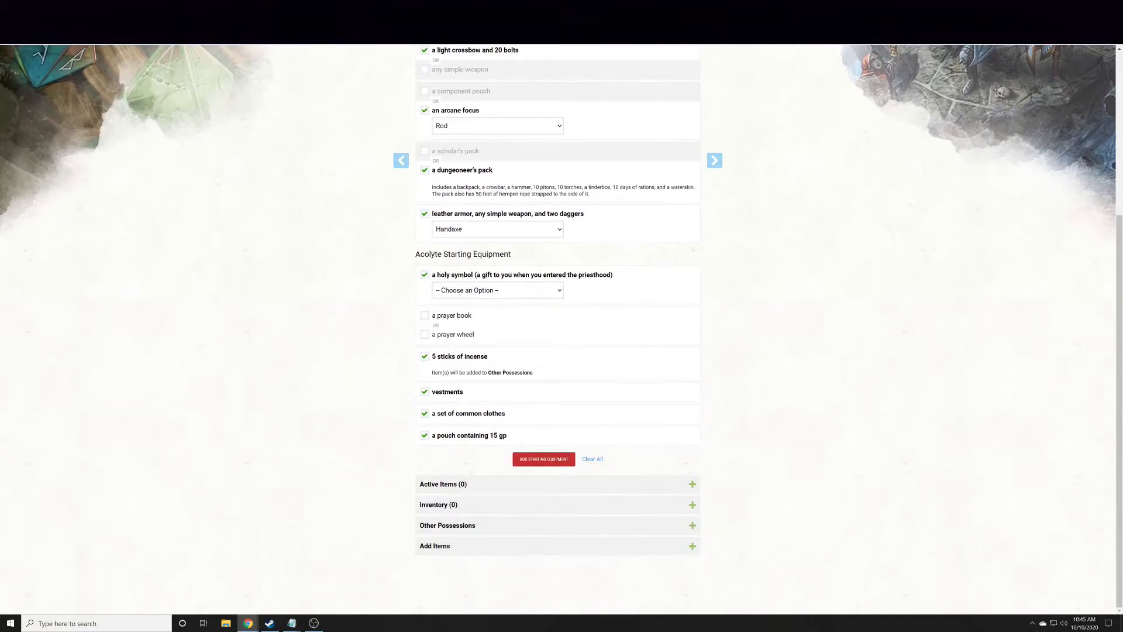
click(498, 291)
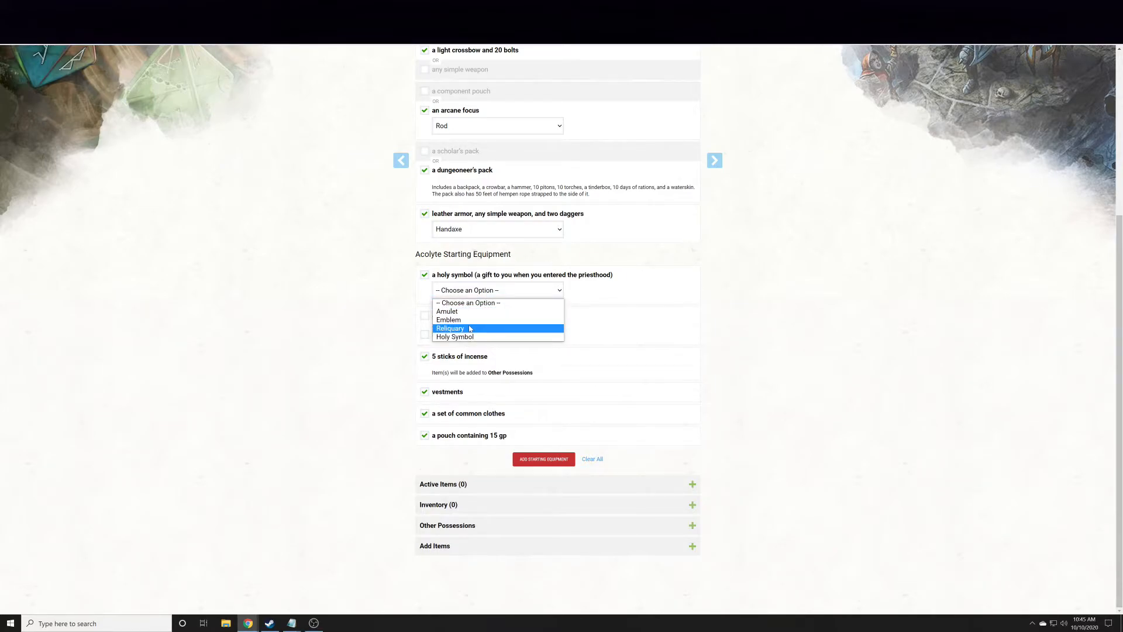
click(447, 311)
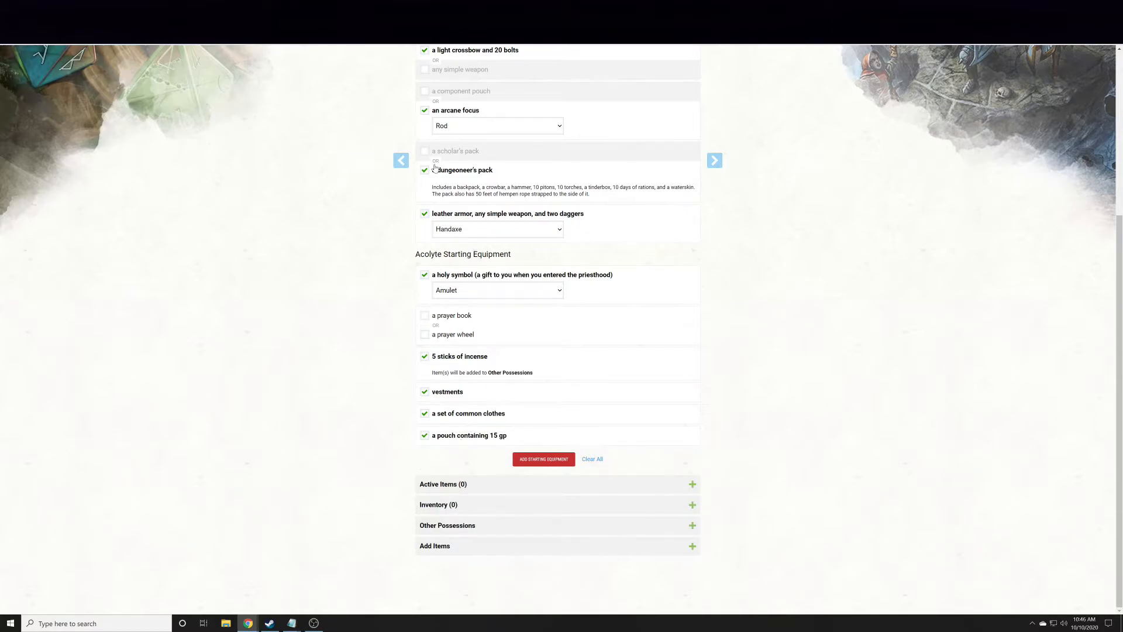
drag(420, 256, 520, 257)
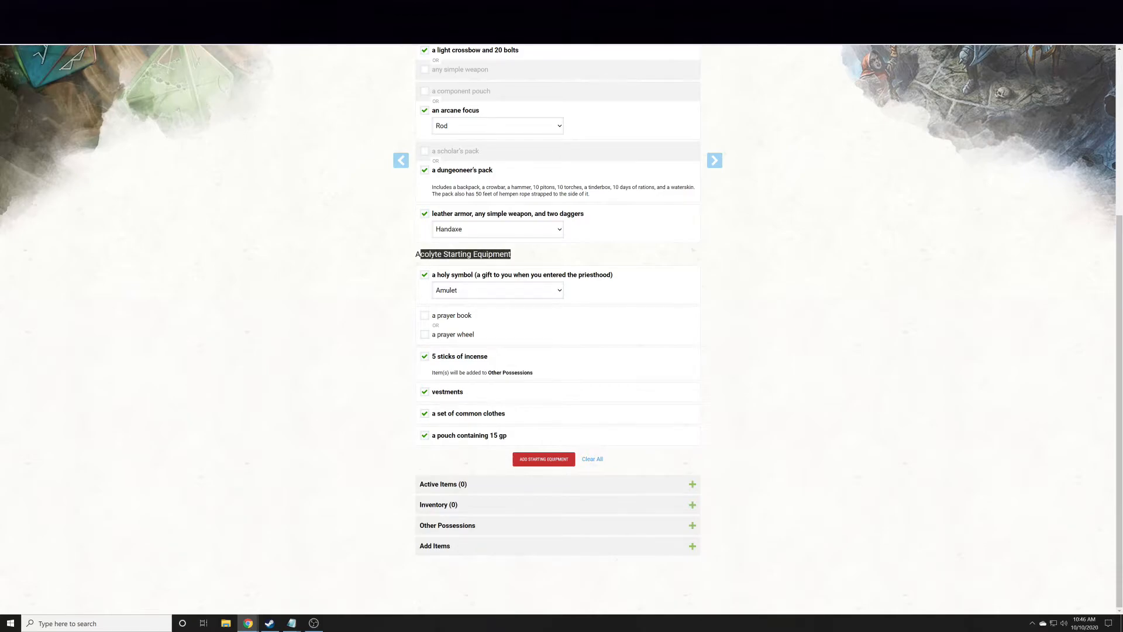
- Choose the prayer wheel over the prayer book in the Acolyte starting equipment and review the equipment choices
click(521, 257)
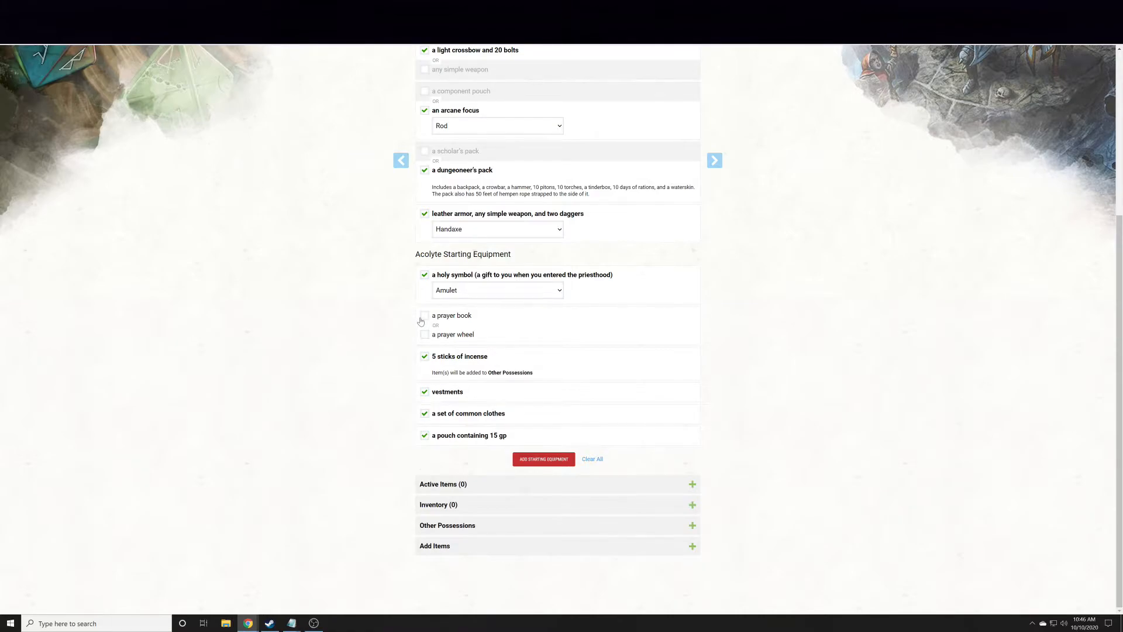
click(444, 338)
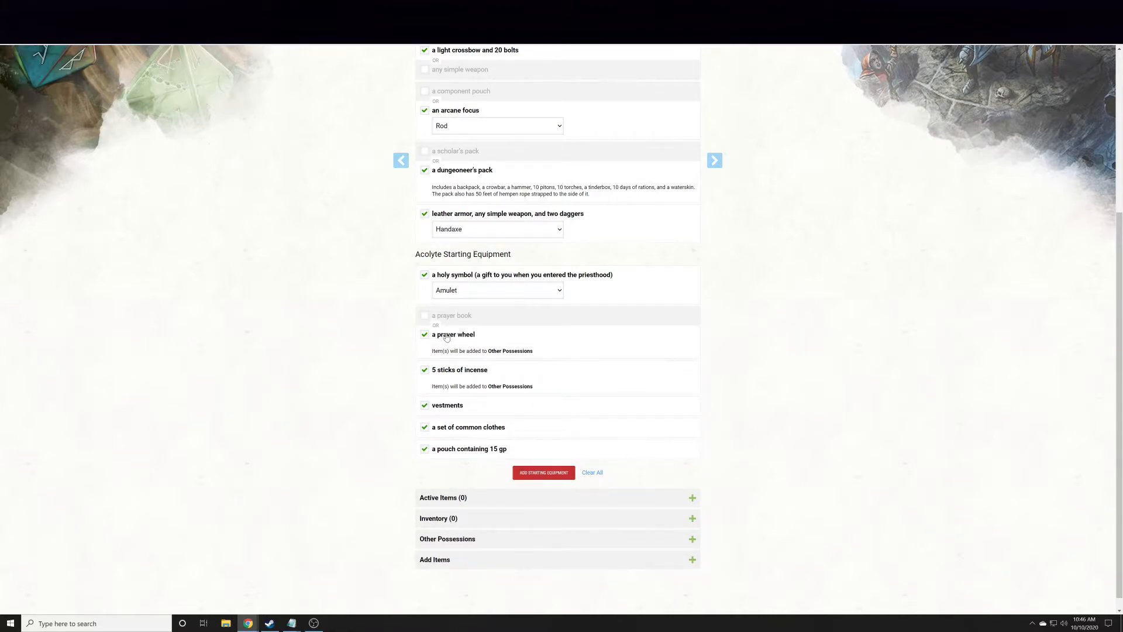
scroll(329, 391, down, 1)
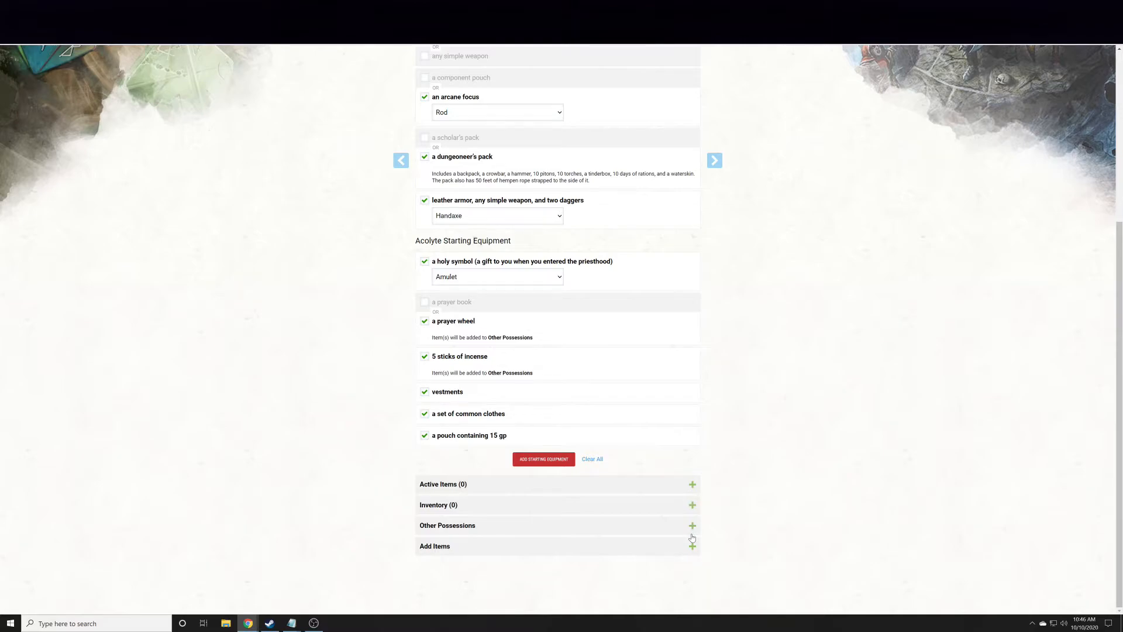
scroll(678, 525, up, 5)
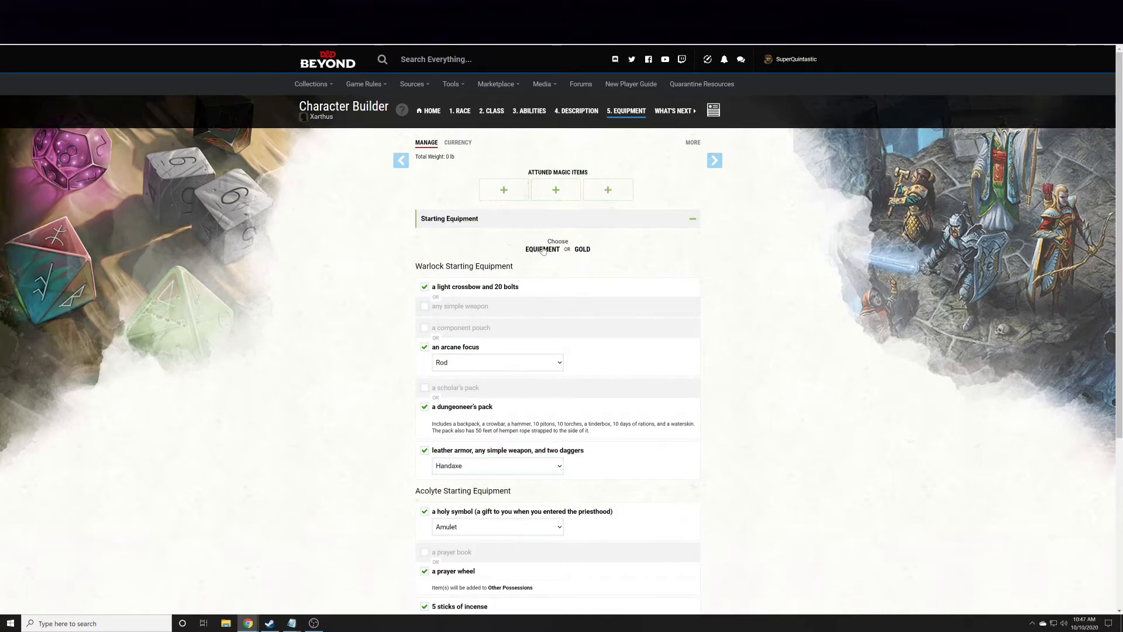
scroll(514, 337, down, 4)
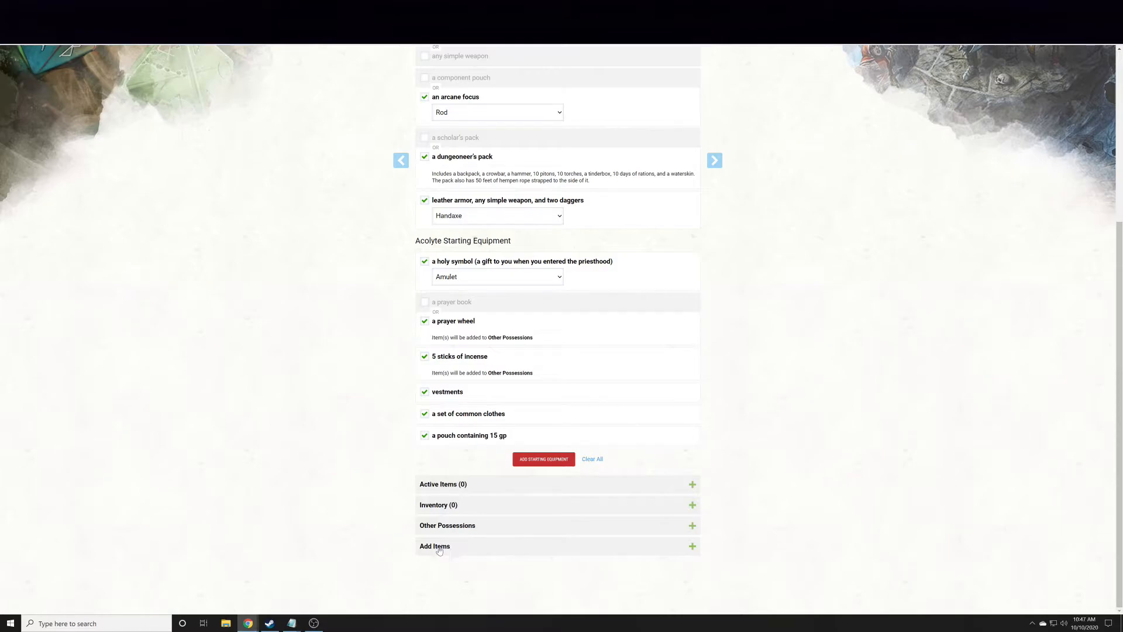
- Search the addable items for "ring" and look through the available rings
click(689, 548)
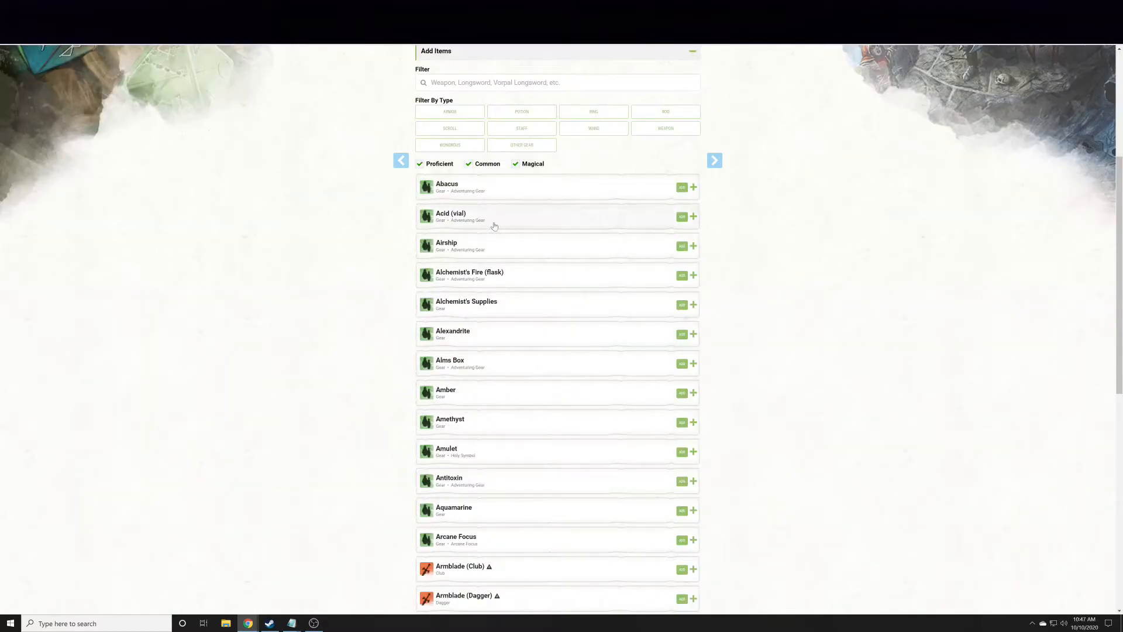
scroll(488, 114, up, 3)
scroll(479, 210, down, 1)
click(483, 170)
text(ring)
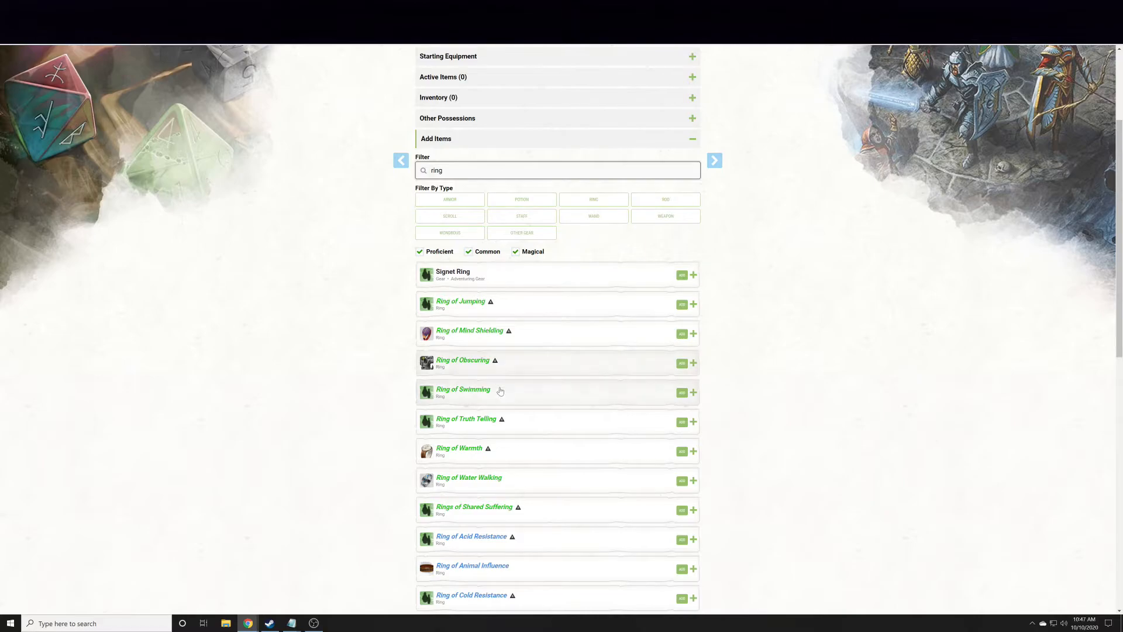
scroll(502, 398, down, 2)
scroll(491, 490, down, 3)
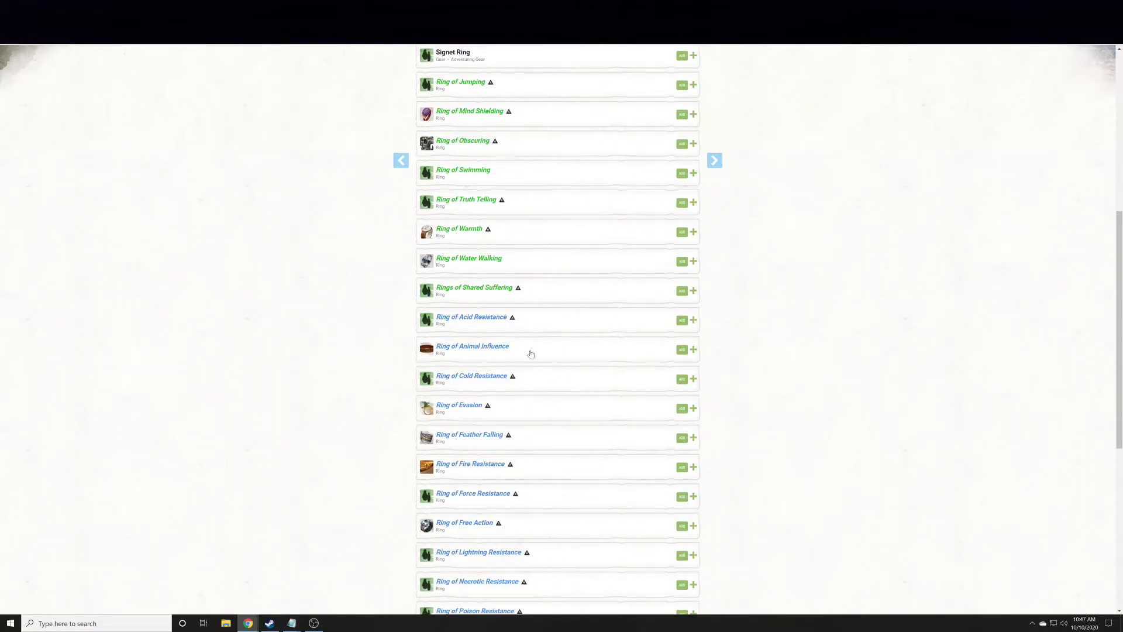
scroll(530, 494, up, 8)
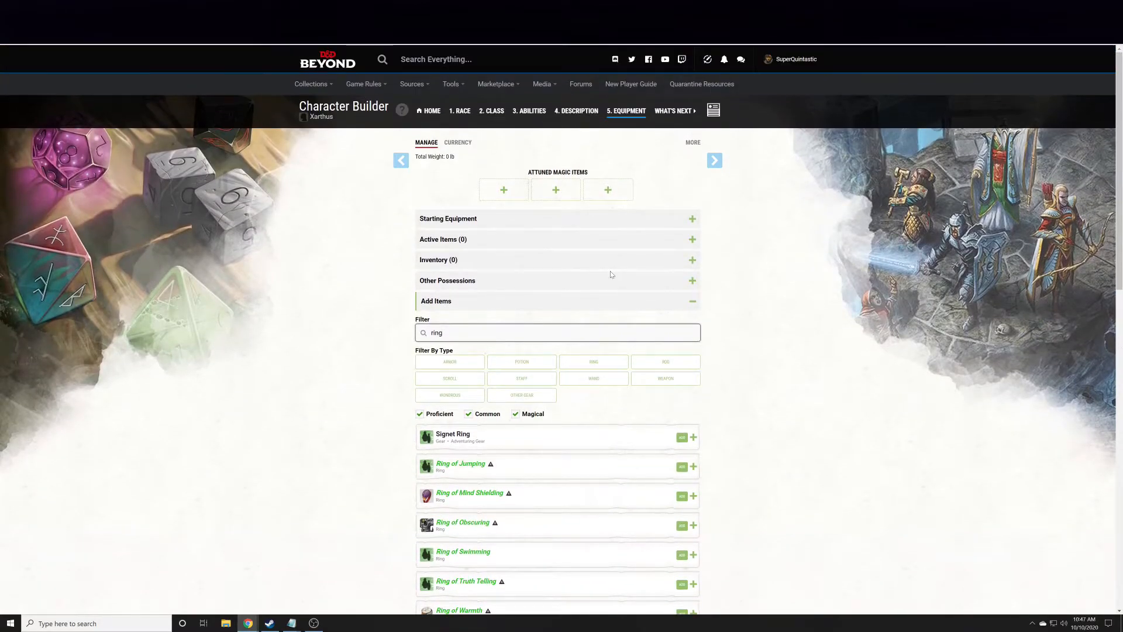
- Reopen the starting equipment choices and select the light crossbow and 20 bolts, an arcane focus set to Rod, and the dungeoneer's pack
click(550, 219)
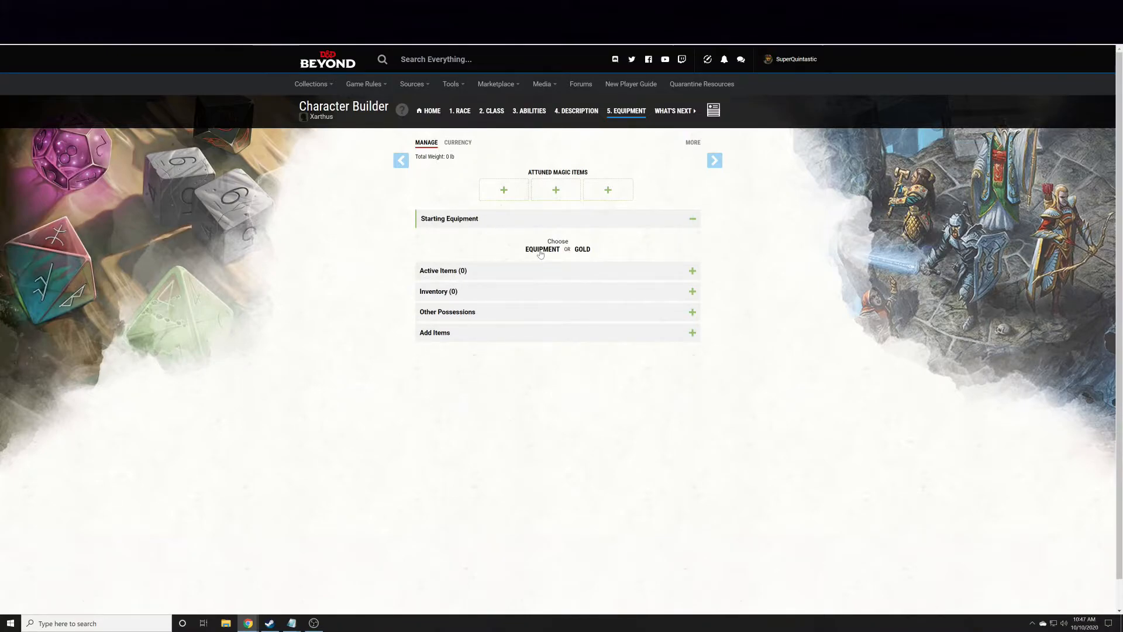
click(541, 253)
scroll(409, 335, down, 3)
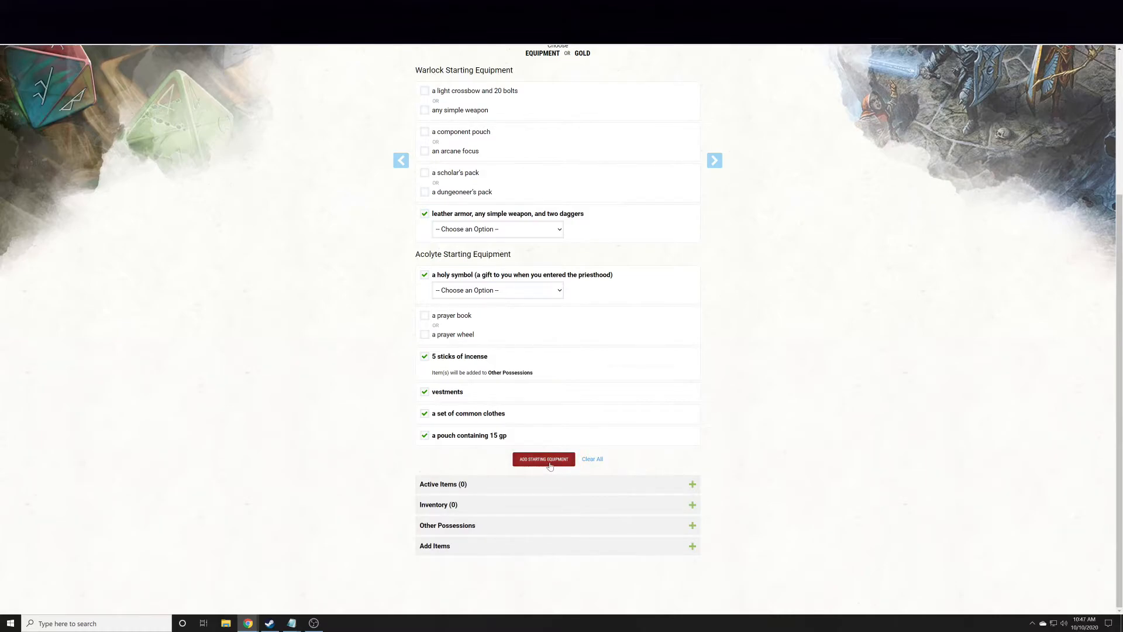
scroll(550, 465, up, 3)
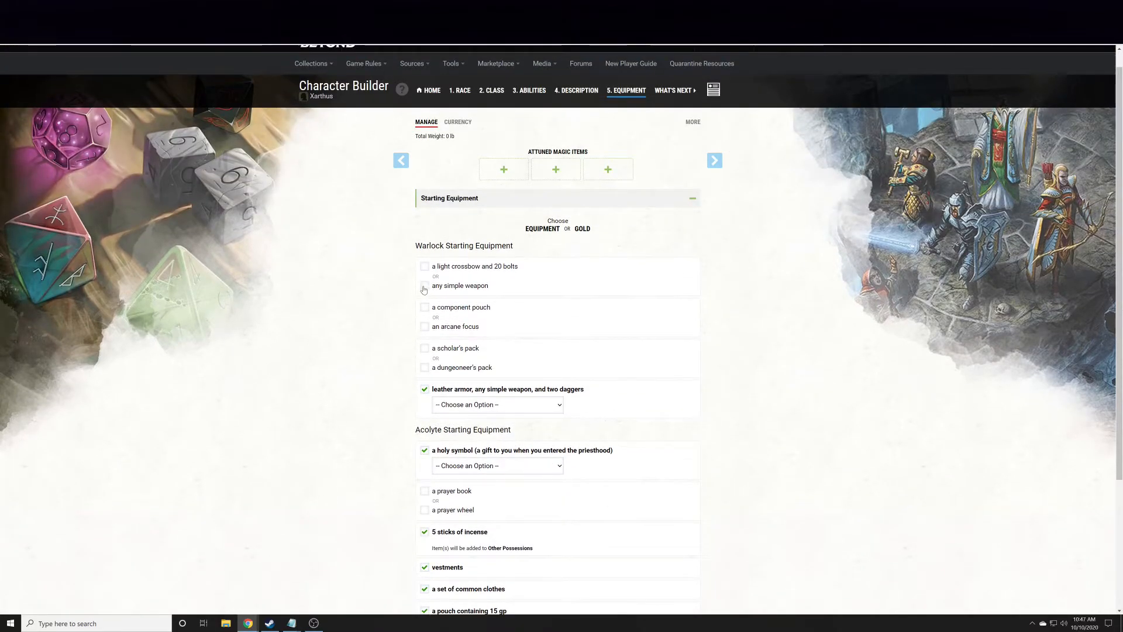
click(424, 266)
click(425, 326)
click(448, 344)
click(459, 380)
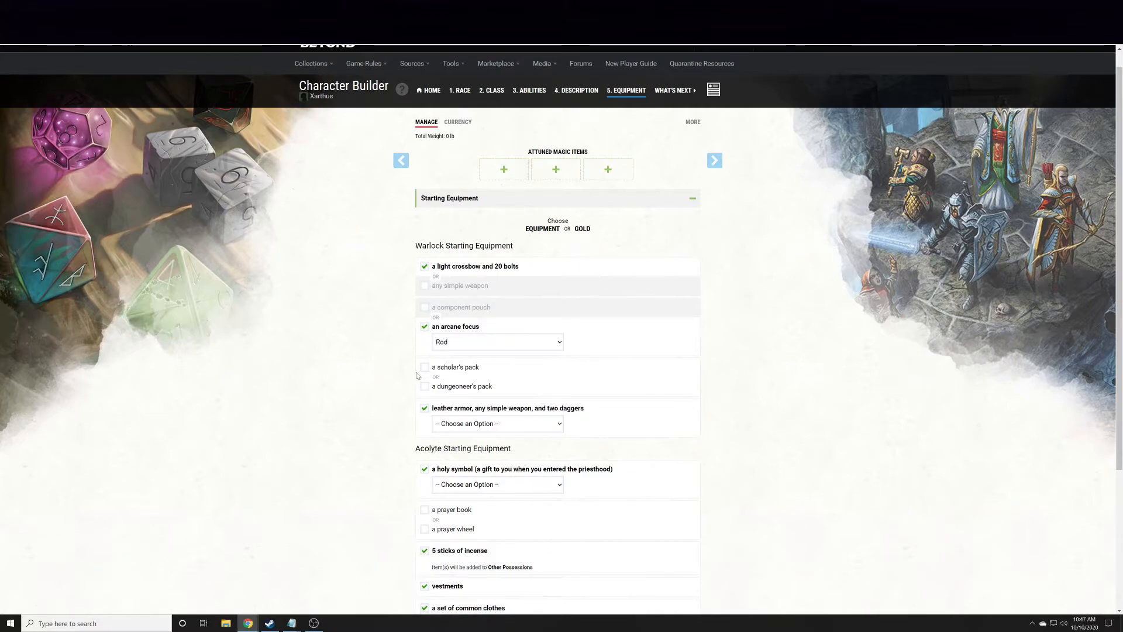
click(425, 386)
- Choose Handaxe as the simple weapon accompanying the leather armor and two daggers
scroll(321, 359, down, 2)
click(487, 318)
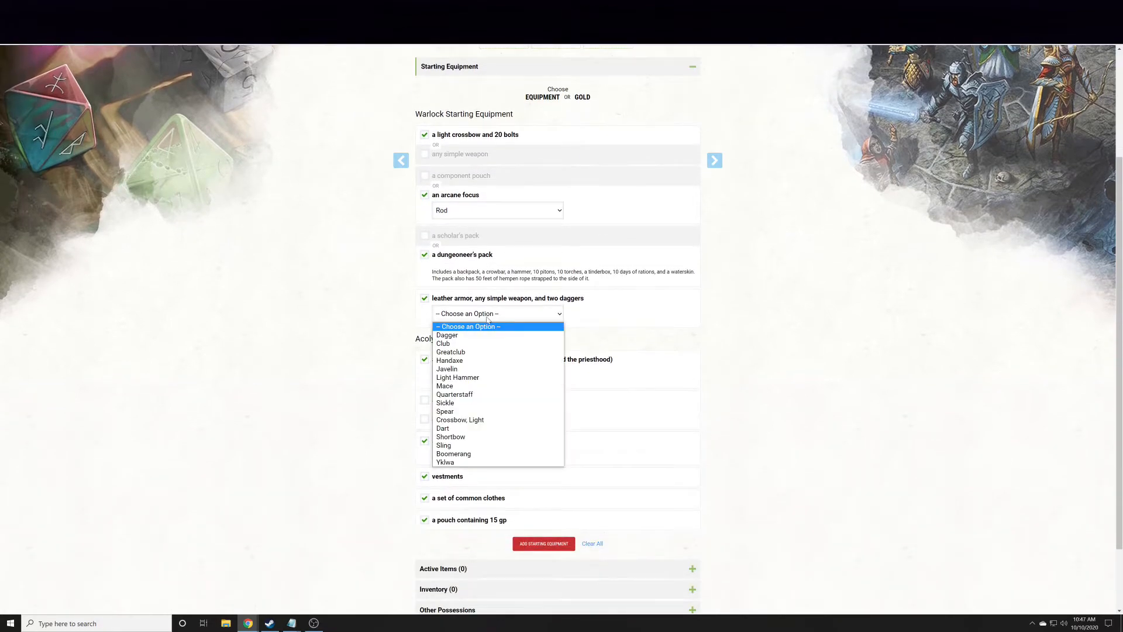
click(458, 360)
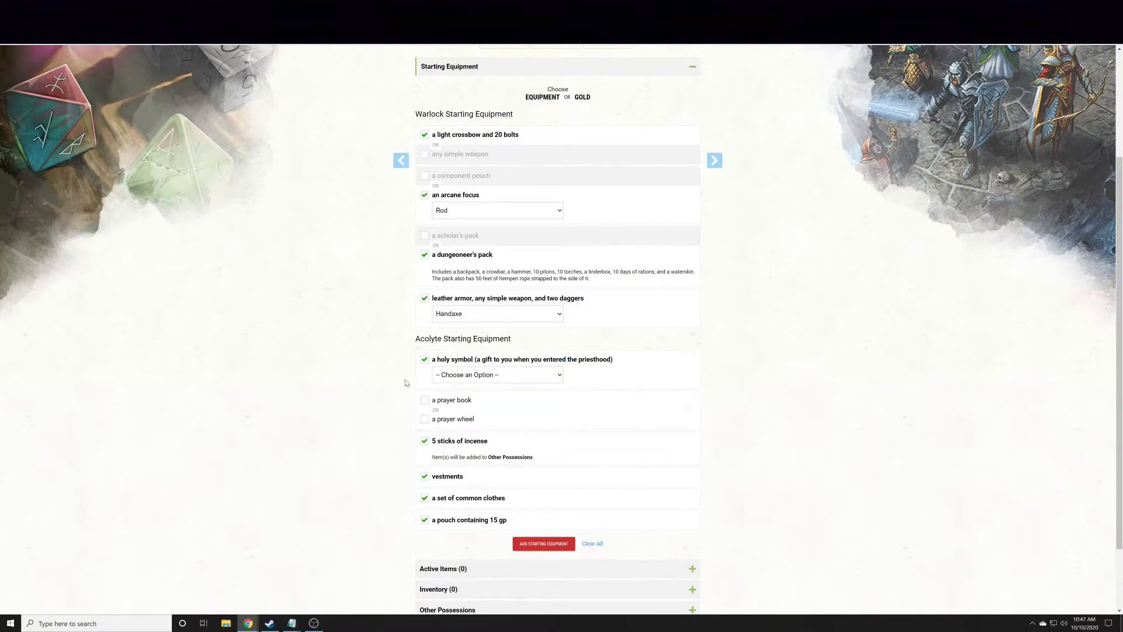
- Set the Acolyte holy symbol to Amulet, choose the prayer wheel, and add the starting equipment to the character
click(497, 374)
click(450, 398)
click(425, 418)
scroll(431, 420, down, 2)
click(543, 462)
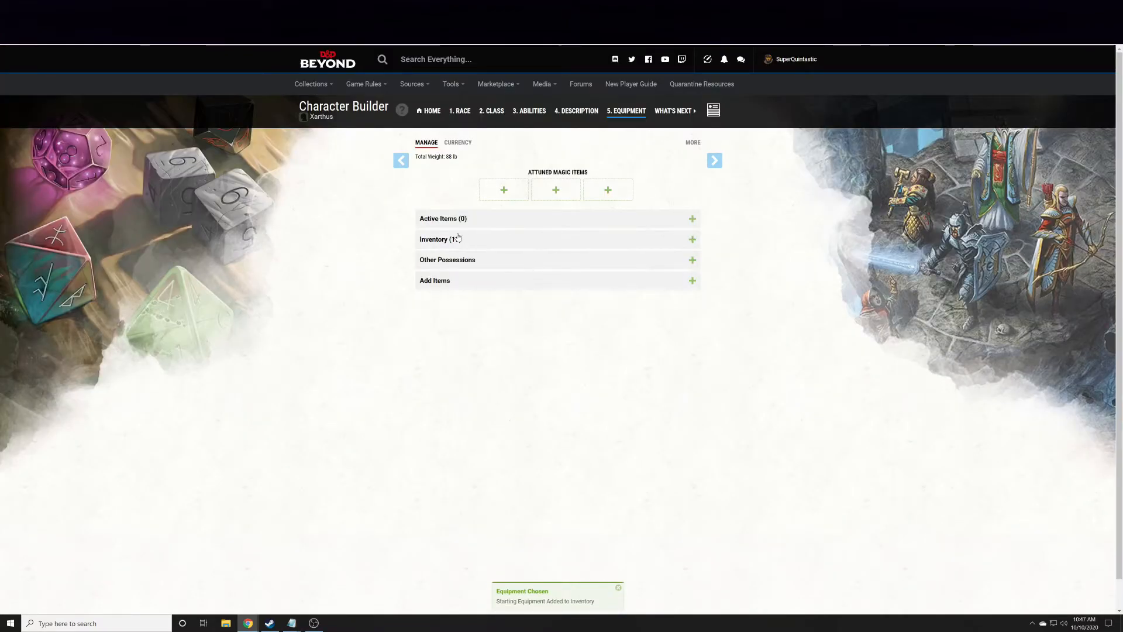
- Review the items in the character's inventory
click(692, 240)
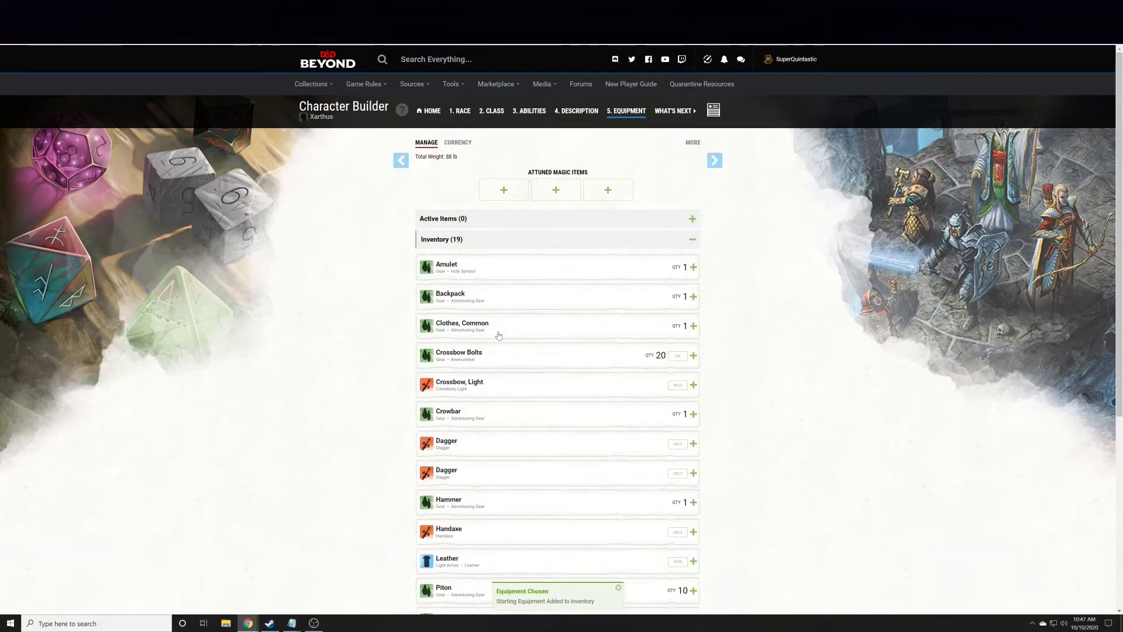
scroll(565, 370, down, 3)
scroll(565, 370, down, 2)
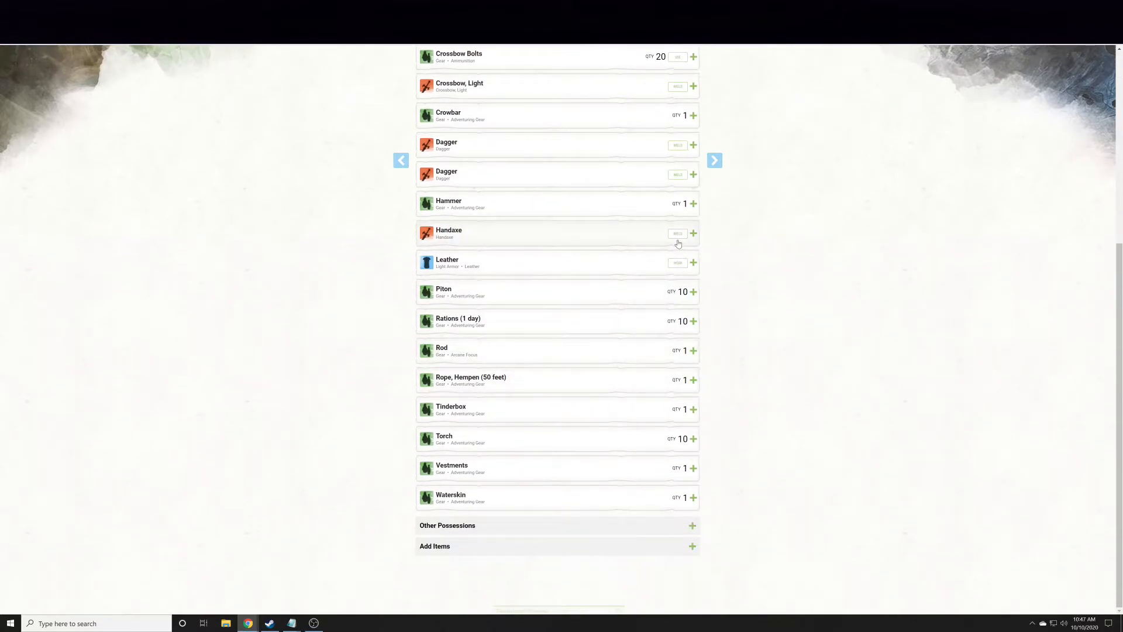
scroll(662, 293, up, 5)
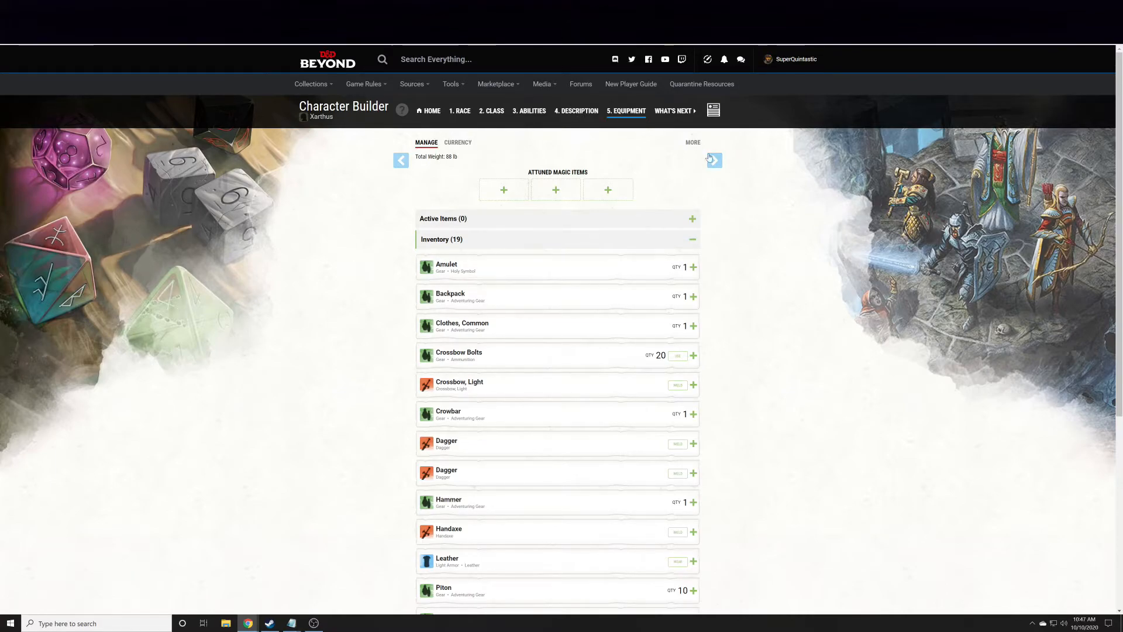
- Leave the equipment stage, open the finished character's sheet and view its spell list
click(725, 166)
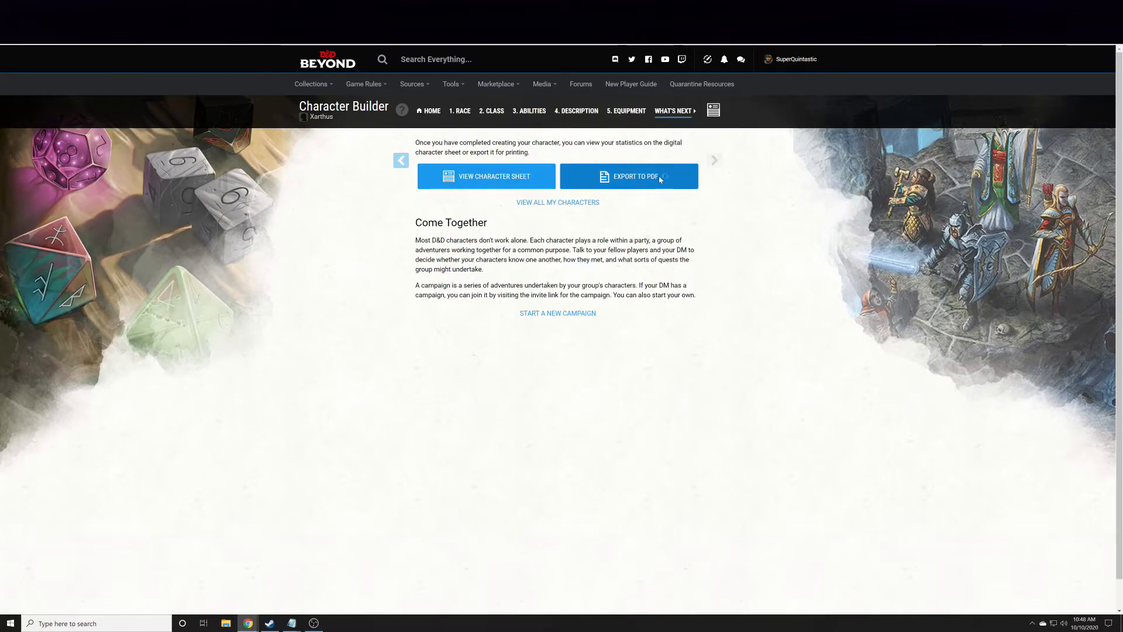
click(486, 181)
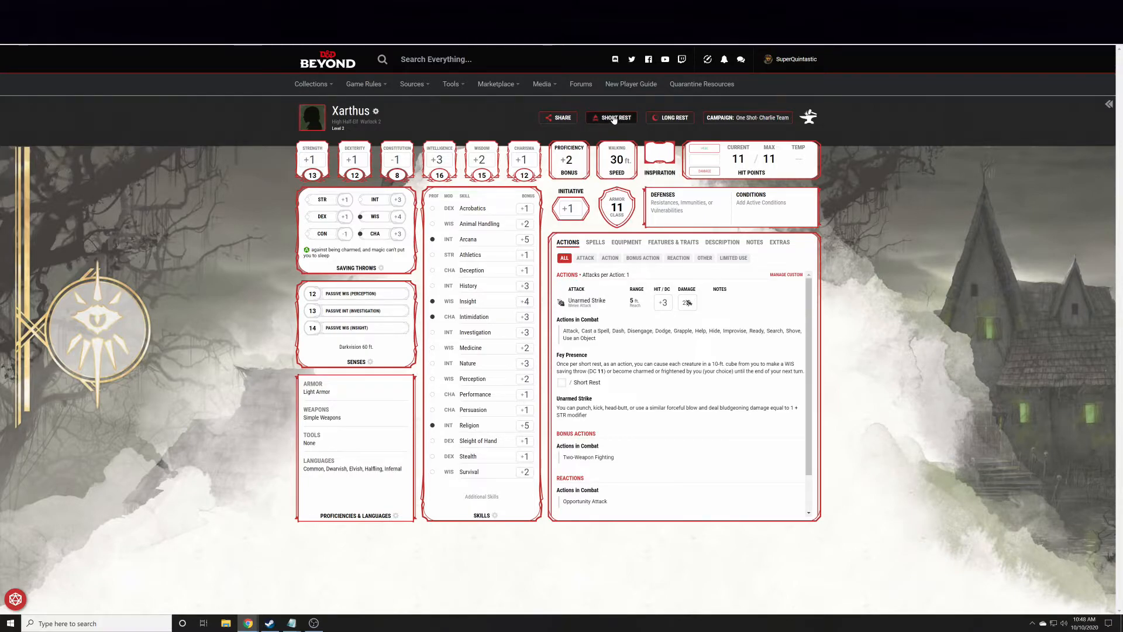
click(595, 242)
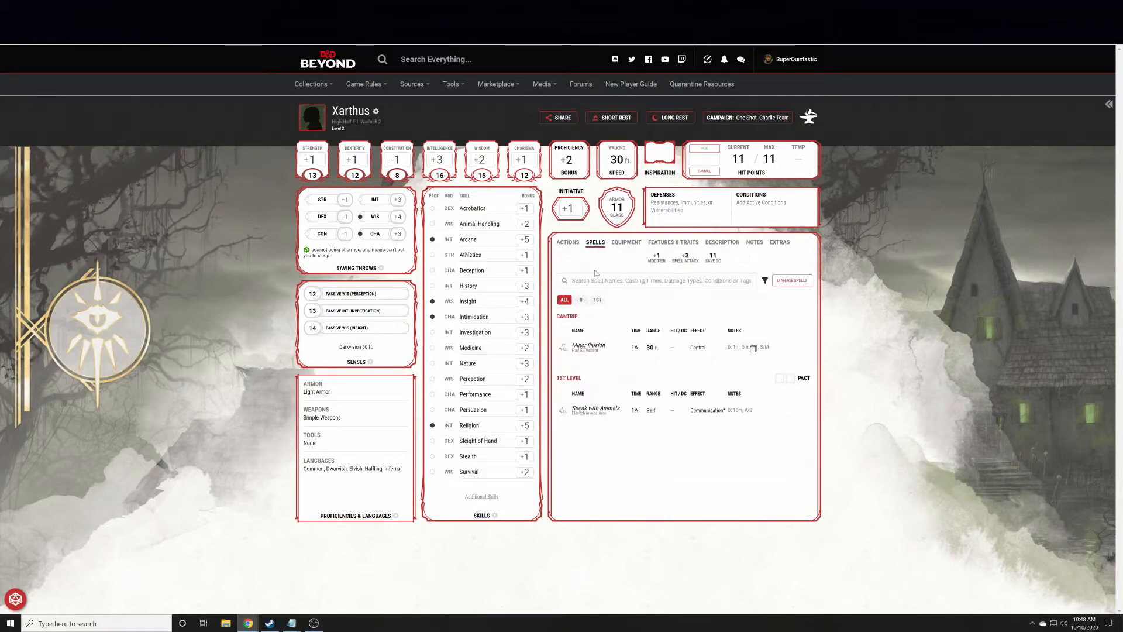
click(626, 243)
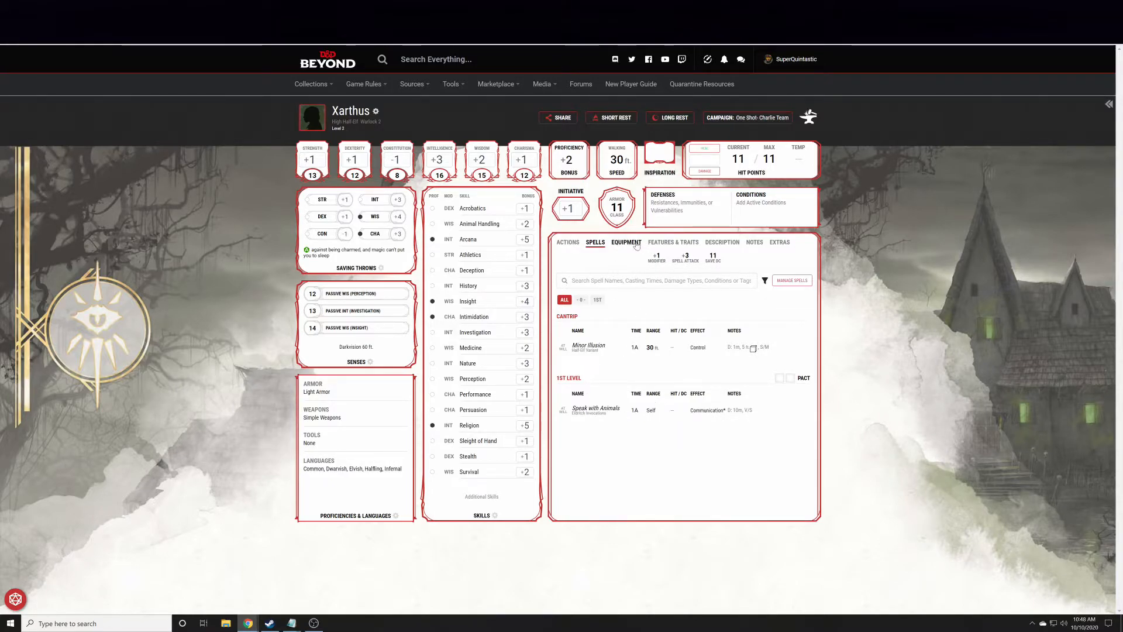
click(596, 242)
- Mark both 1st-level pact slots as used and take a long rest with the maximum HP reset option turned off
click(780, 378)
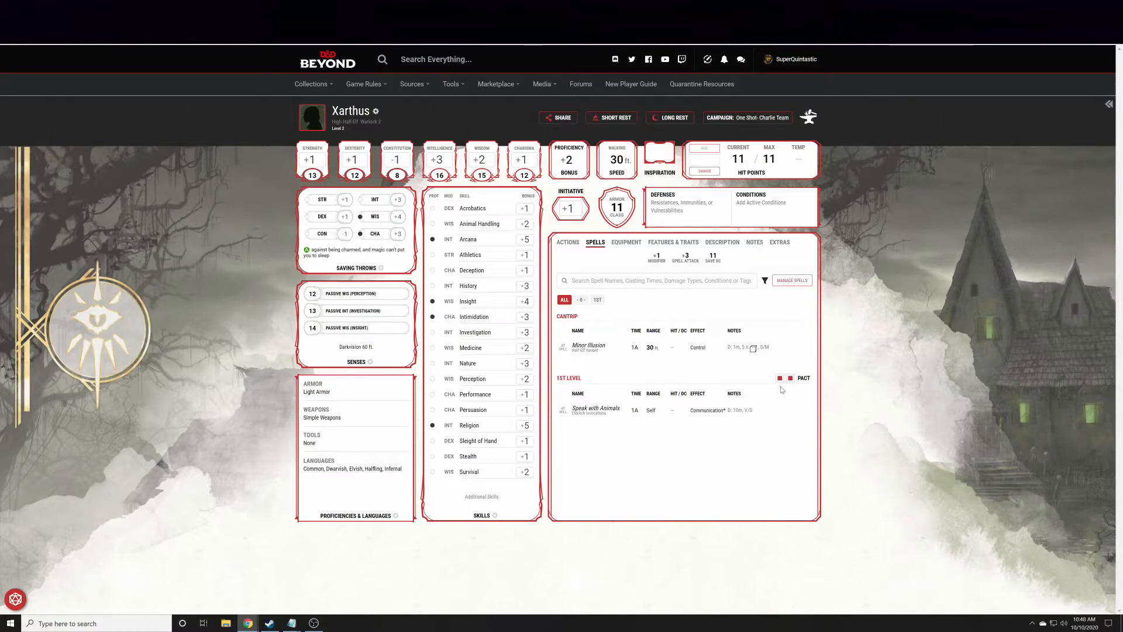
click(667, 119)
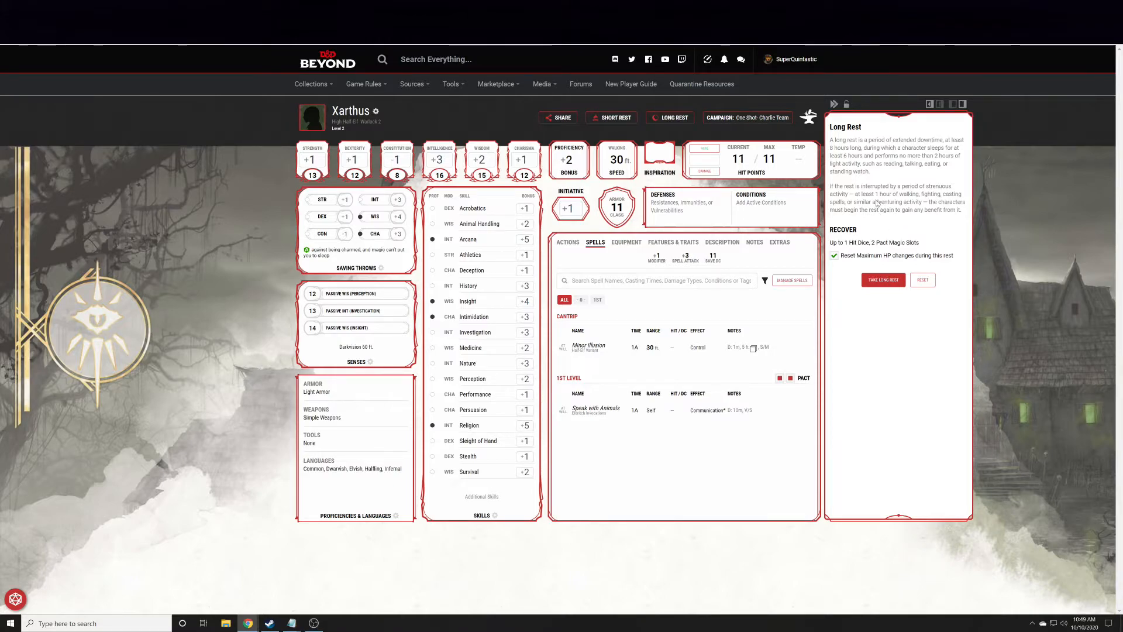
click(835, 256)
click(890, 283)
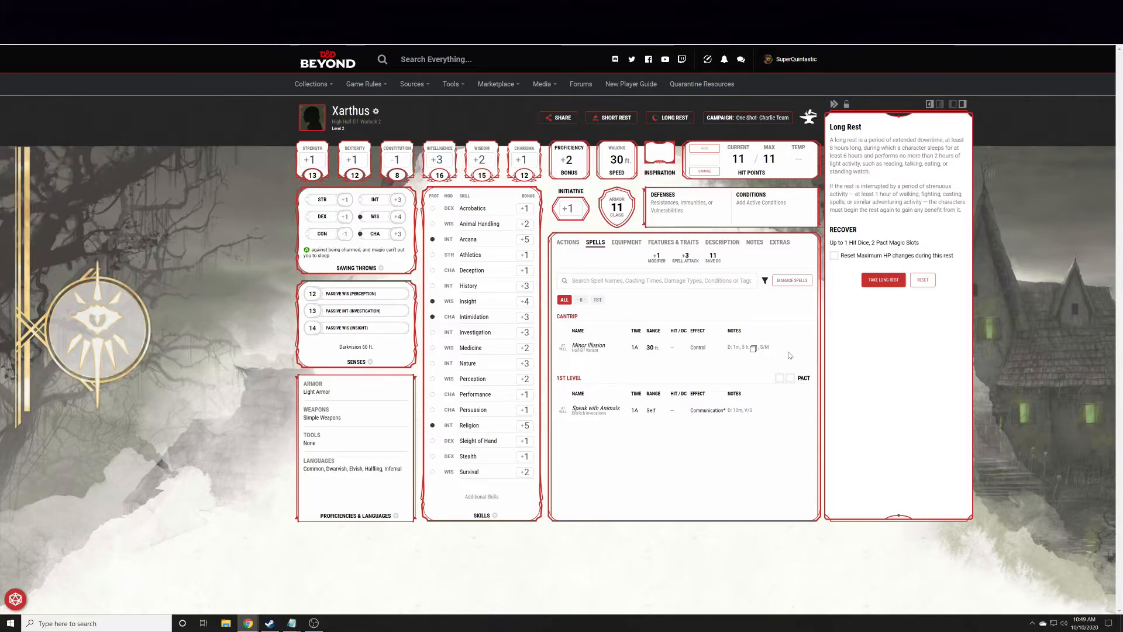
click(835, 104)
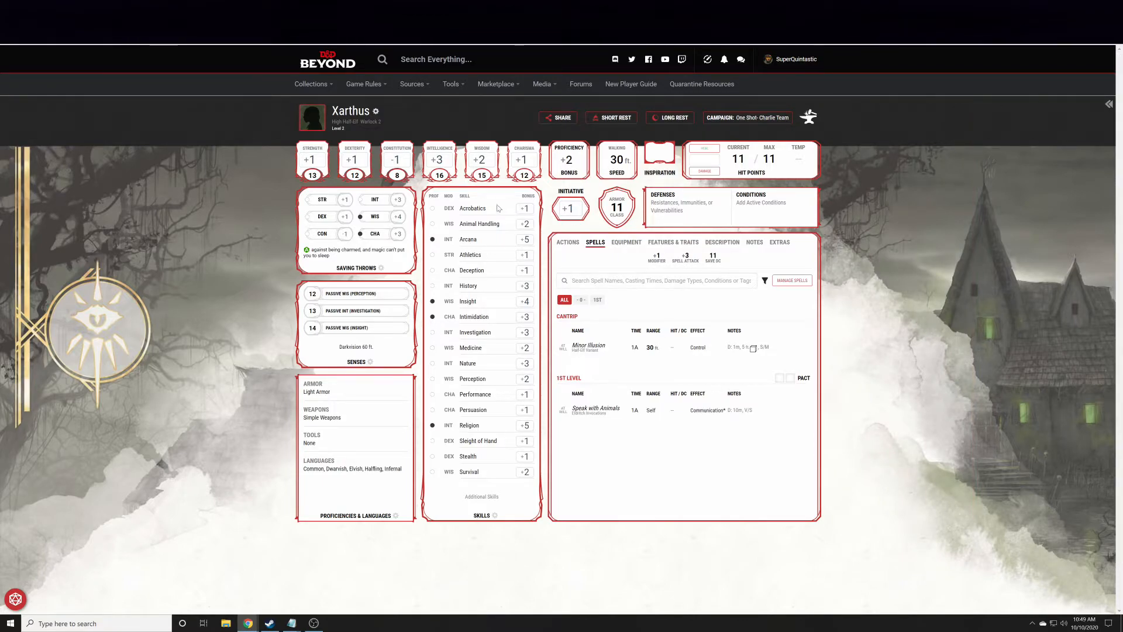
- Check the character's actions and equip the leather armor from the equipment list
click(568, 242)
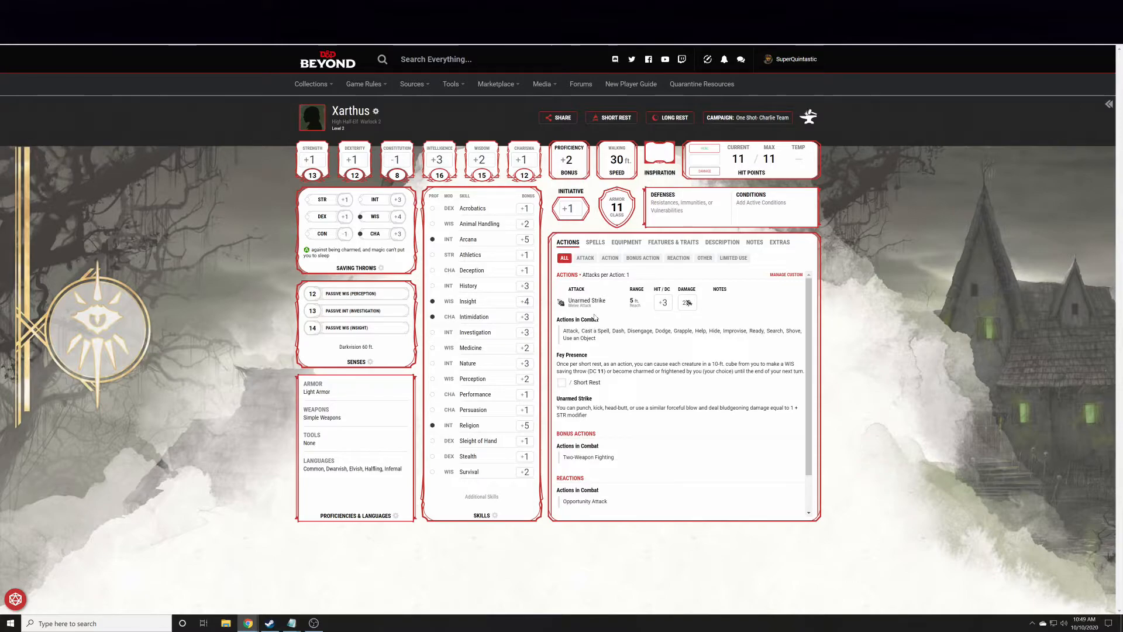
click(626, 242)
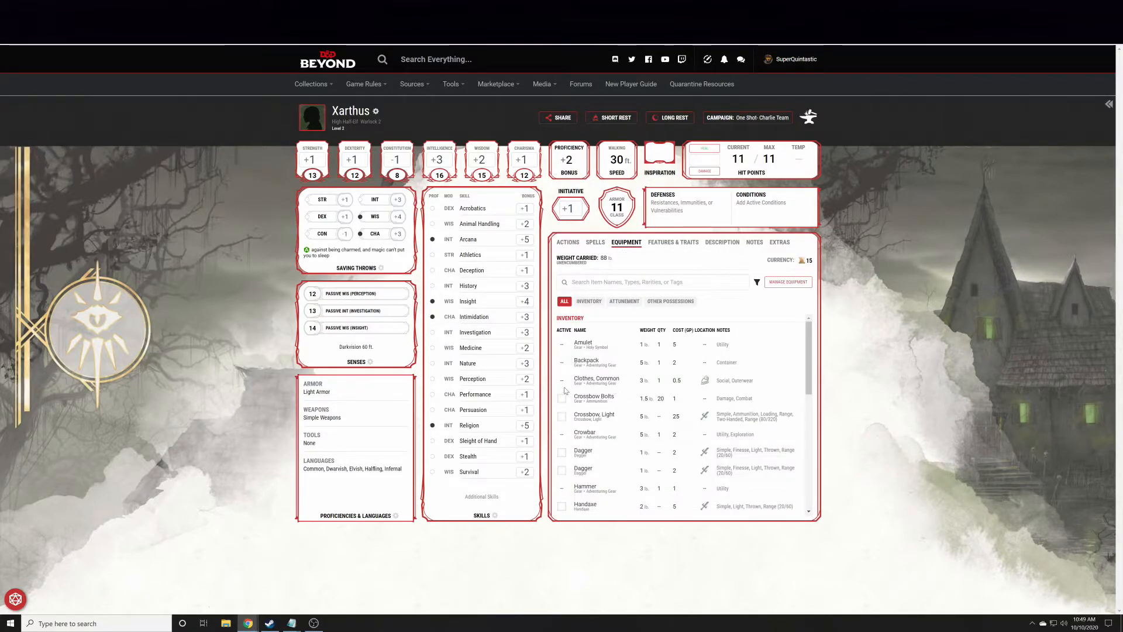
scroll(561, 404, down, 1)
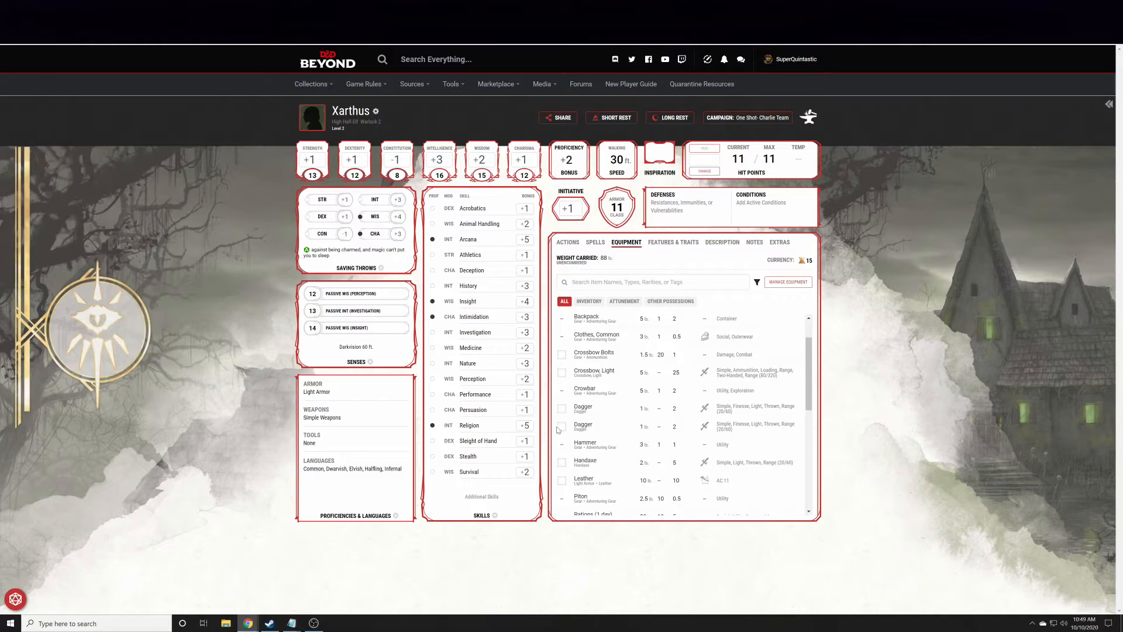
scroll(559, 433, down, 1)
click(562, 437)
click(560, 438)
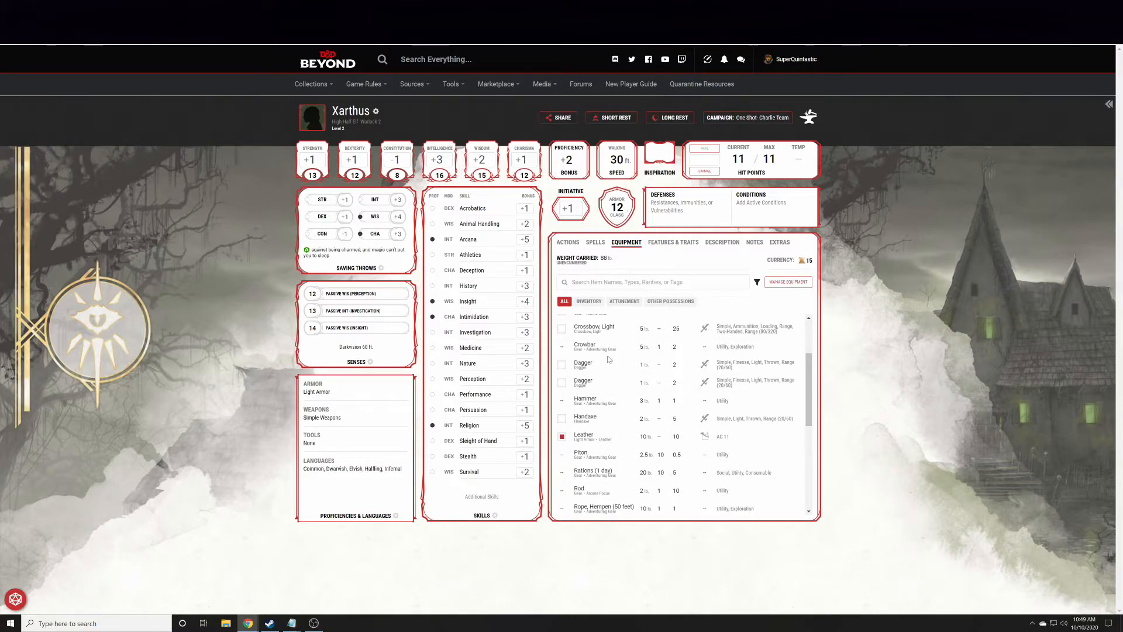
- Equip the handaxe, the light crossbow and the crossbow bolts in the character's inventory
scroll(609, 359, down, 5)
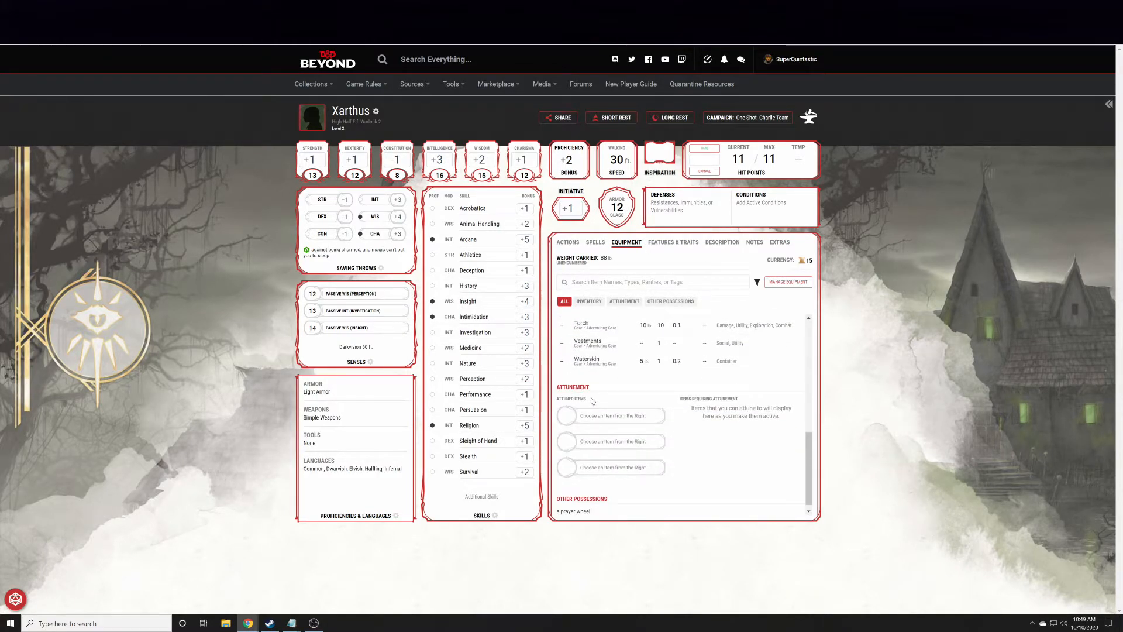
scroll(593, 401, up, 2)
scroll(579, 414, up, 2)
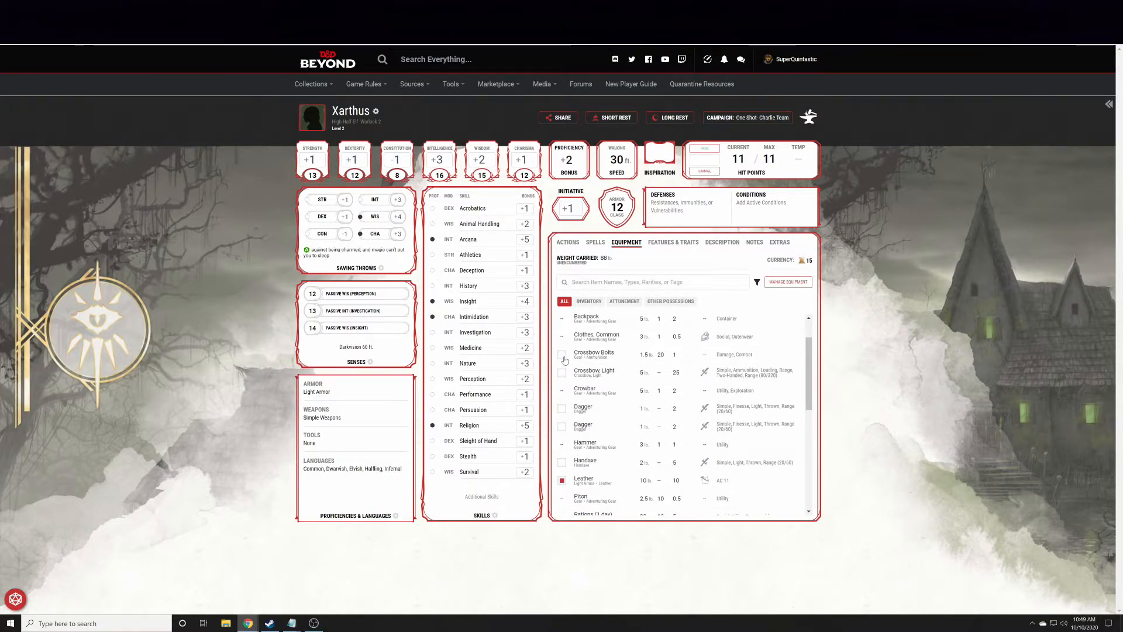
scroll(565, 360, up, 1)
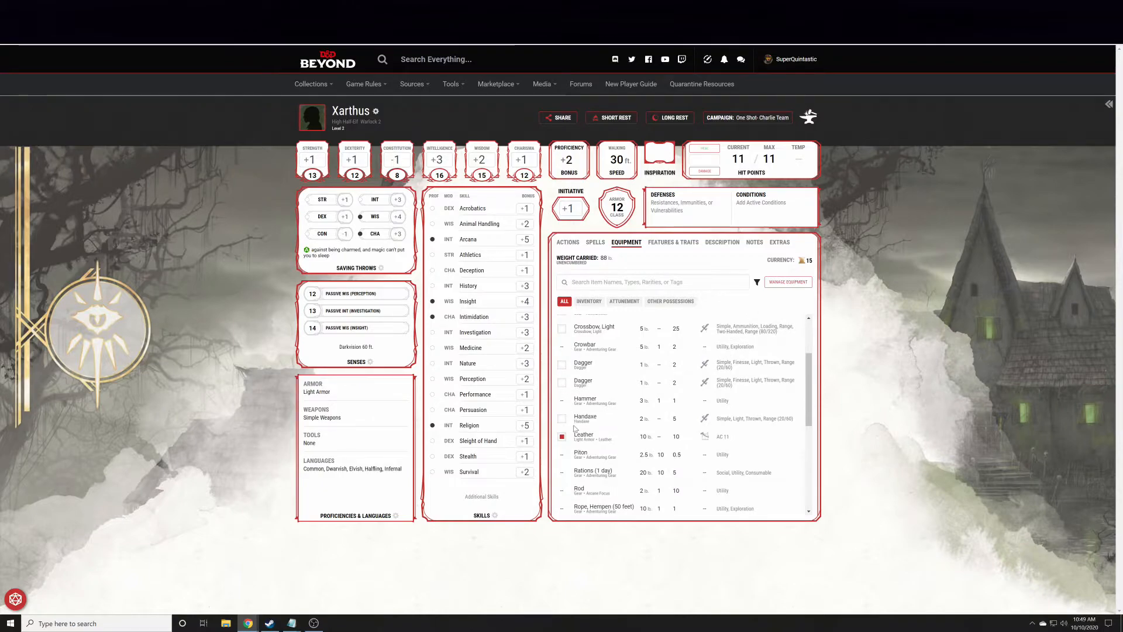
scroll(572, 425, down, 3)
scroll(562, 380, up, 1)
click(562, 376)
scroll(563, 381, up, 2)
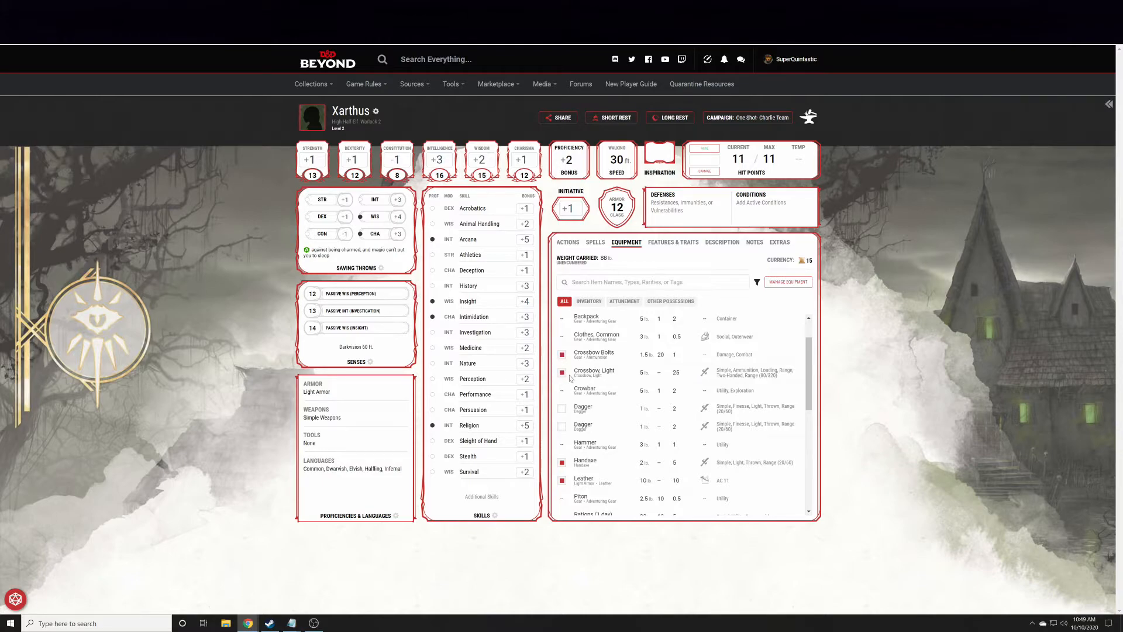
- Review the character's equipment list and the currency details, including coin amounts and lifestyle
click(580, 247)
click(626, 243)
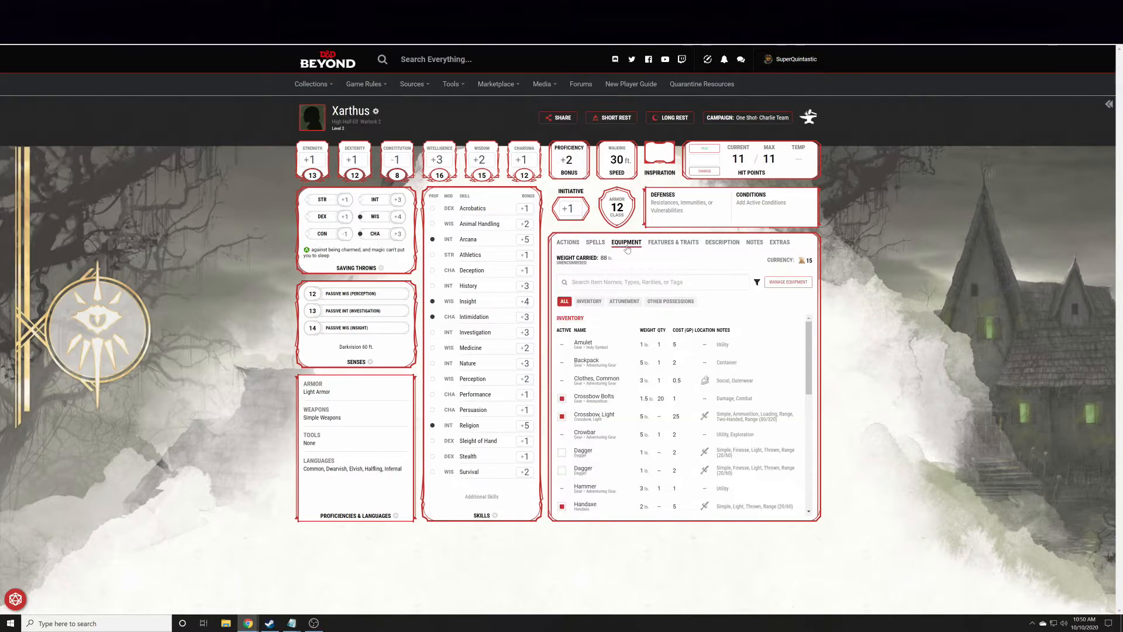
click(811, 261)
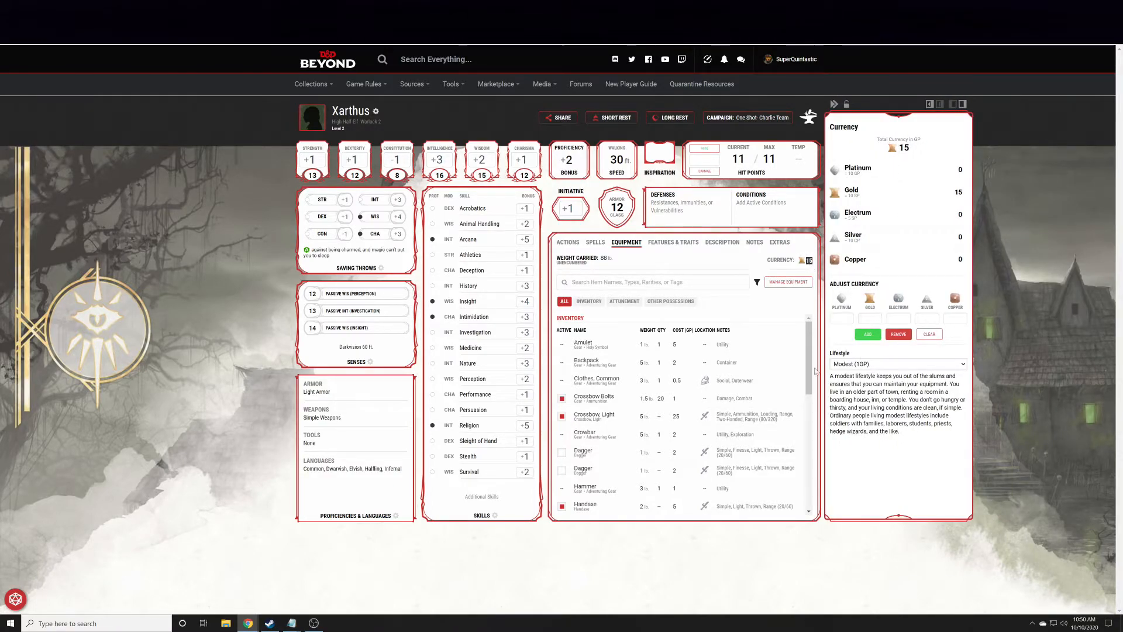
click(834, 104)
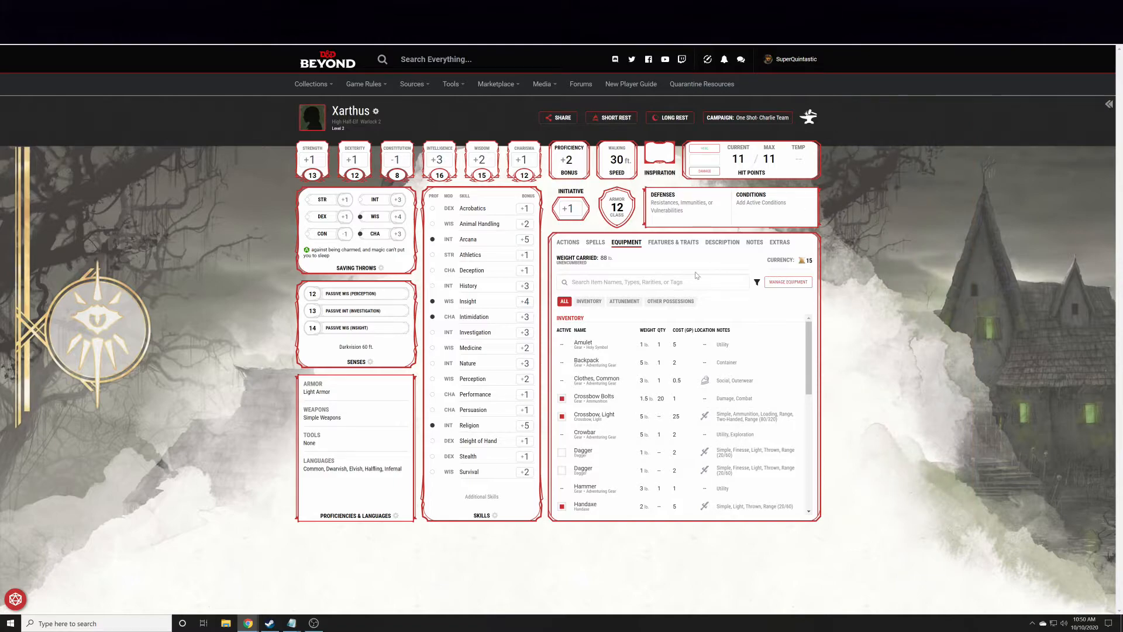
- Roll the handaxe's to-hit and damage from the character's actions, and roll a Dexterity check
click(566, 241)
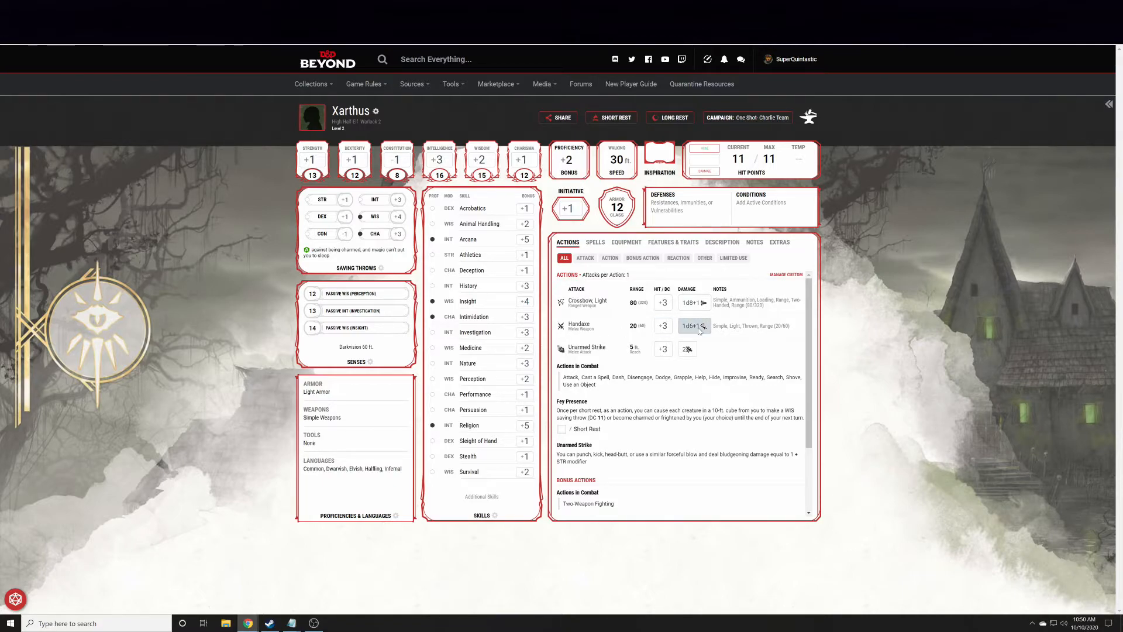
click(661, 327)
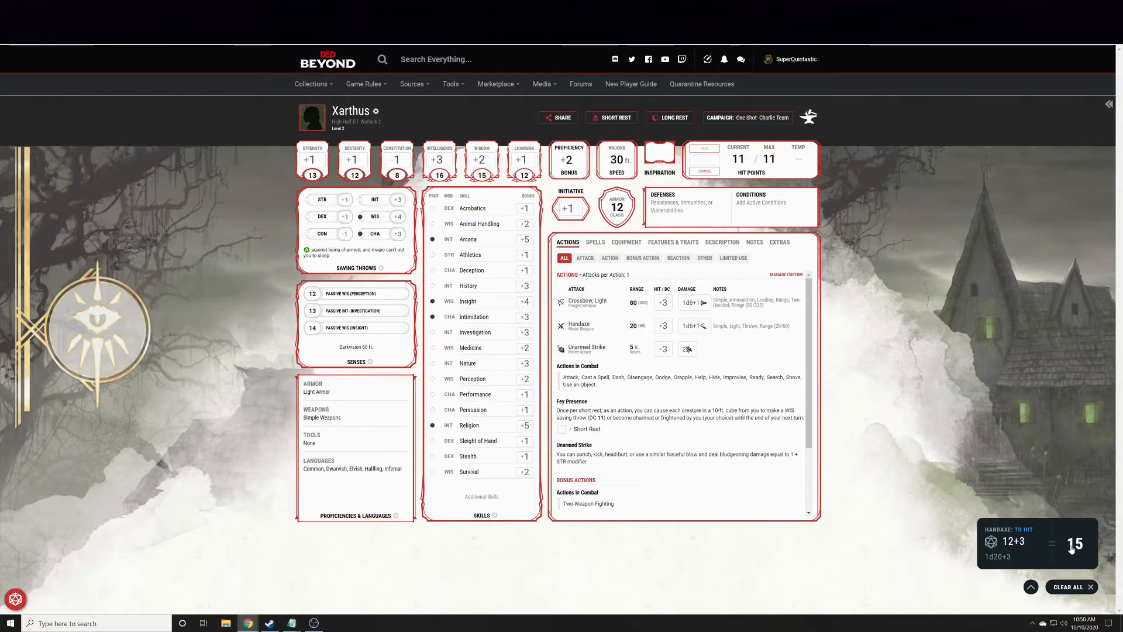
click(696, 330)
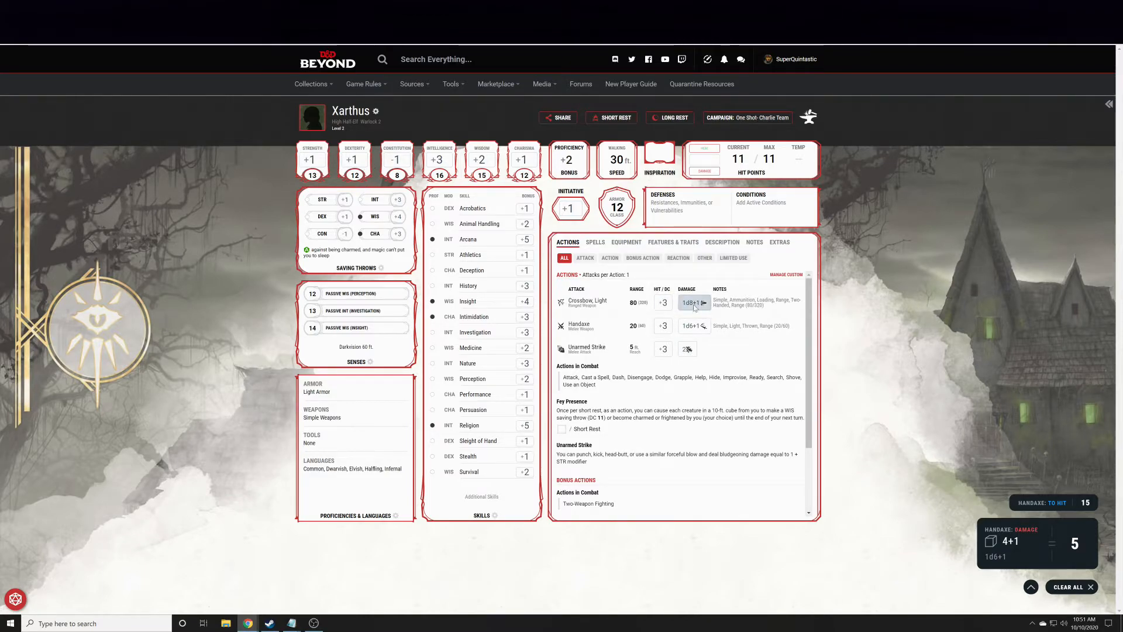
click(357, 164)
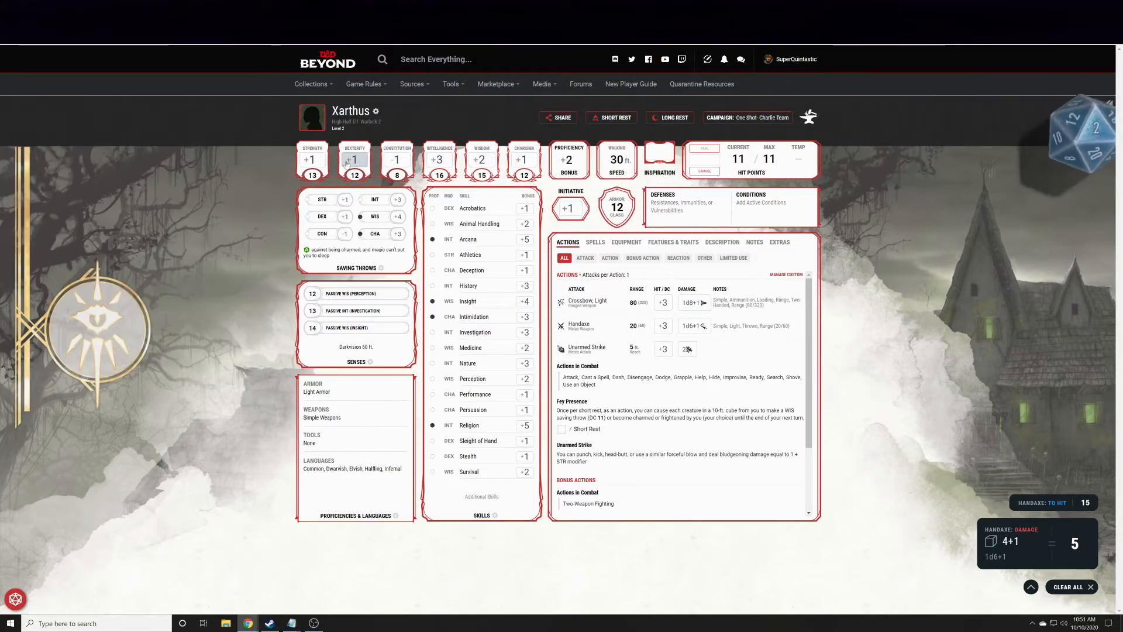
- Raise the total Dexterity score to 16 through its other modifier
click(356, 148)
click(943, 251)
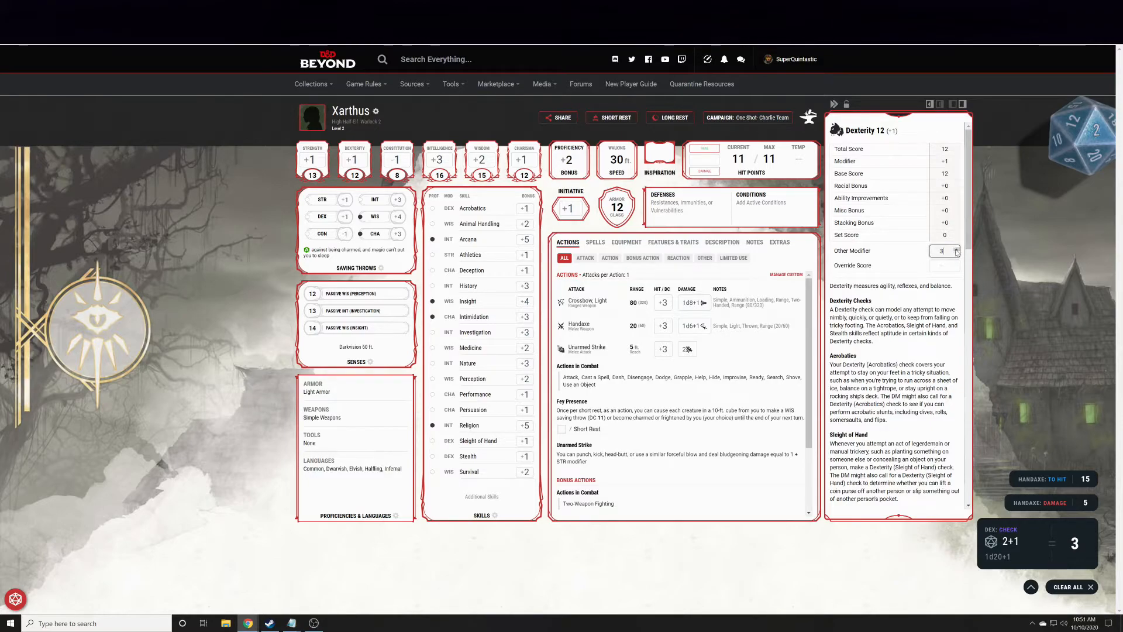
click(1028, 297)
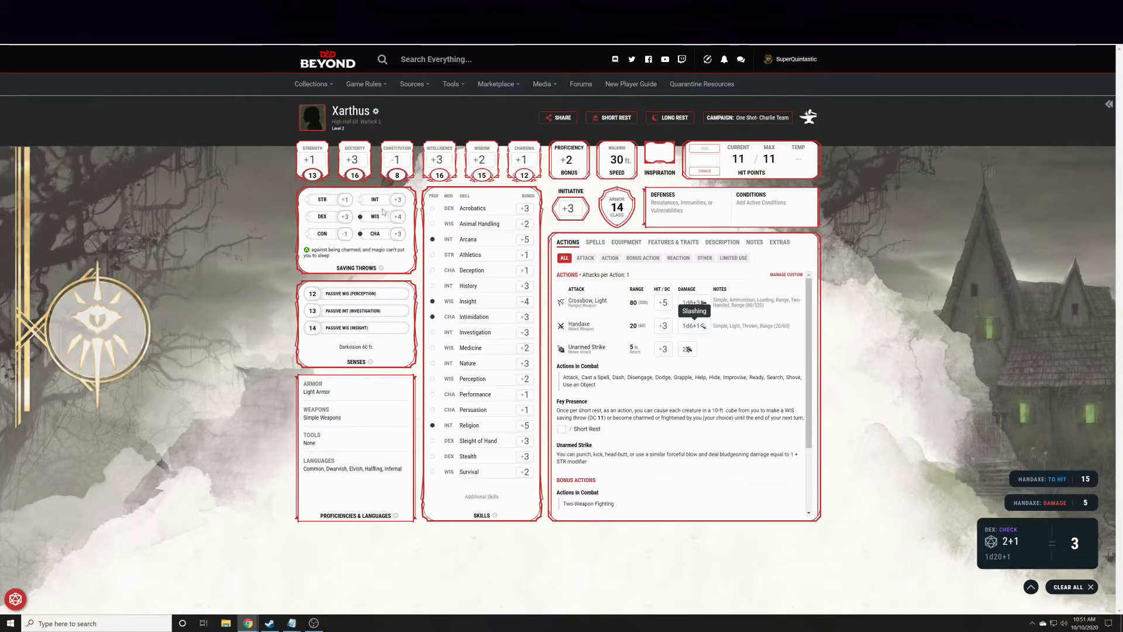
- Clear Dexterity's other modifier and close the ability details
click(355, 174)
click(949, 252)
key(BackSpace)
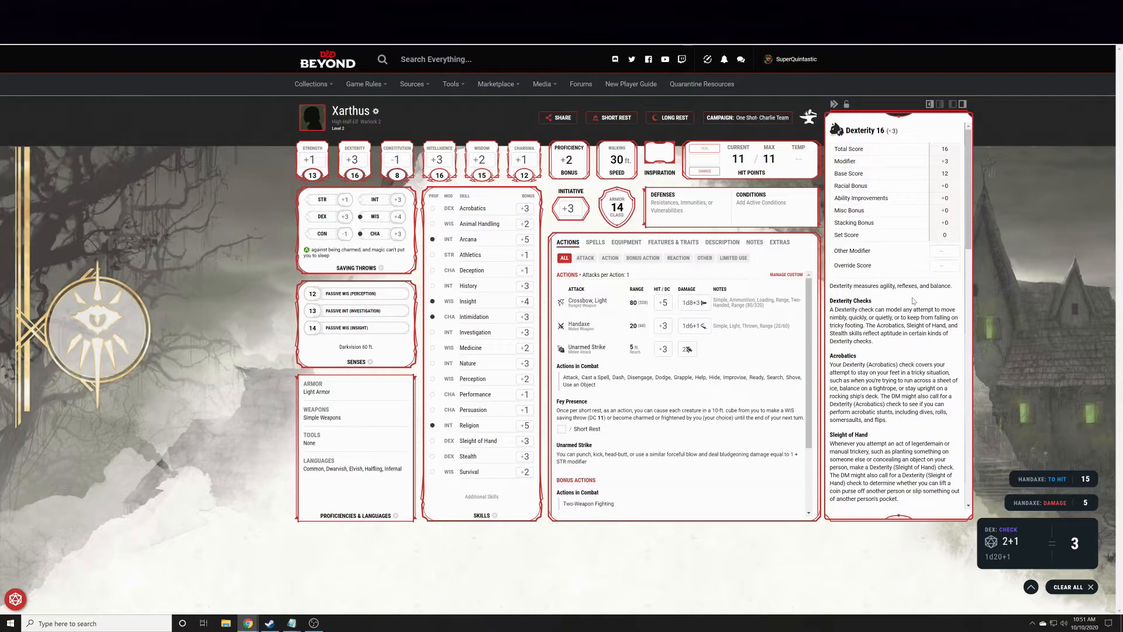
click(876, 229)
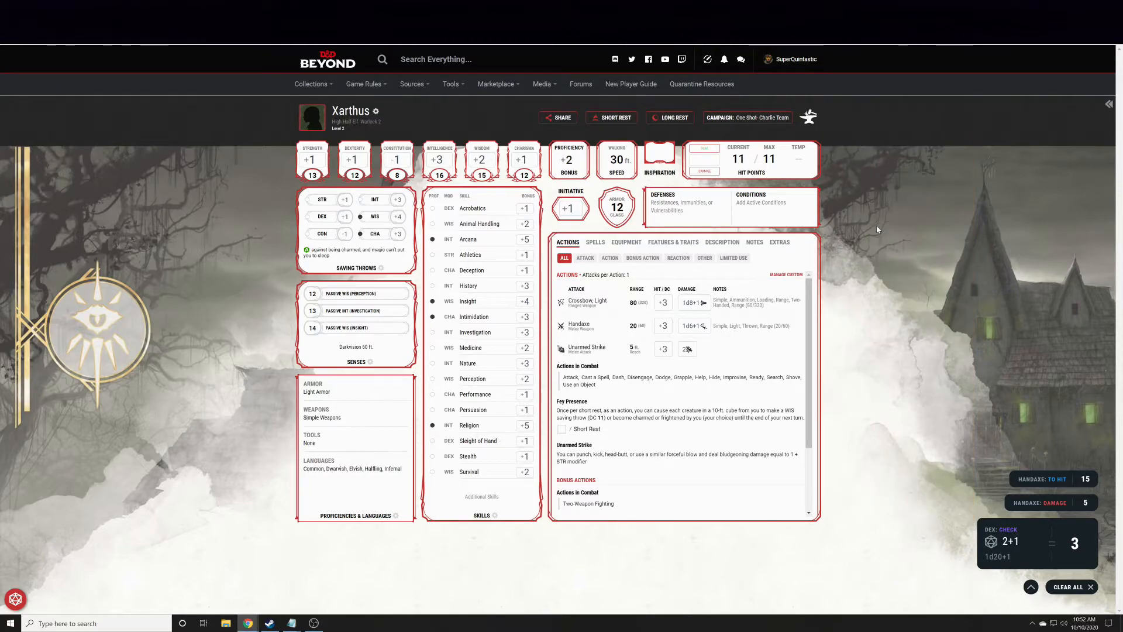
- Limit the actions list to standard actions, mark Fey Presence as used and take a short rest
click(586, 260)
click(607, 261)
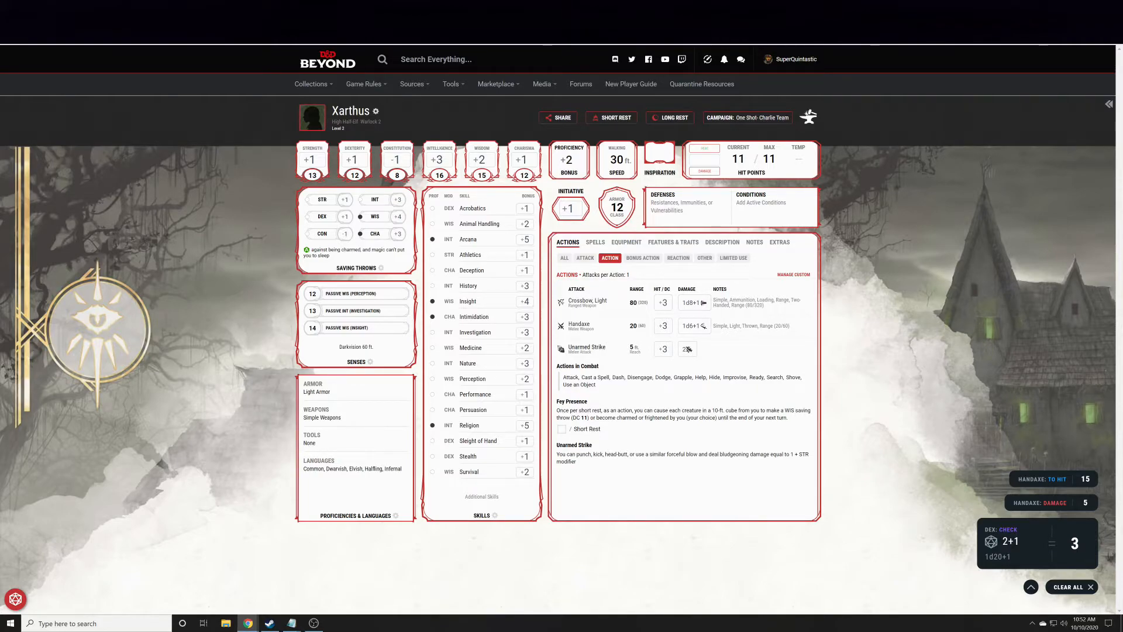
click(562, 429)
click(619, 118)
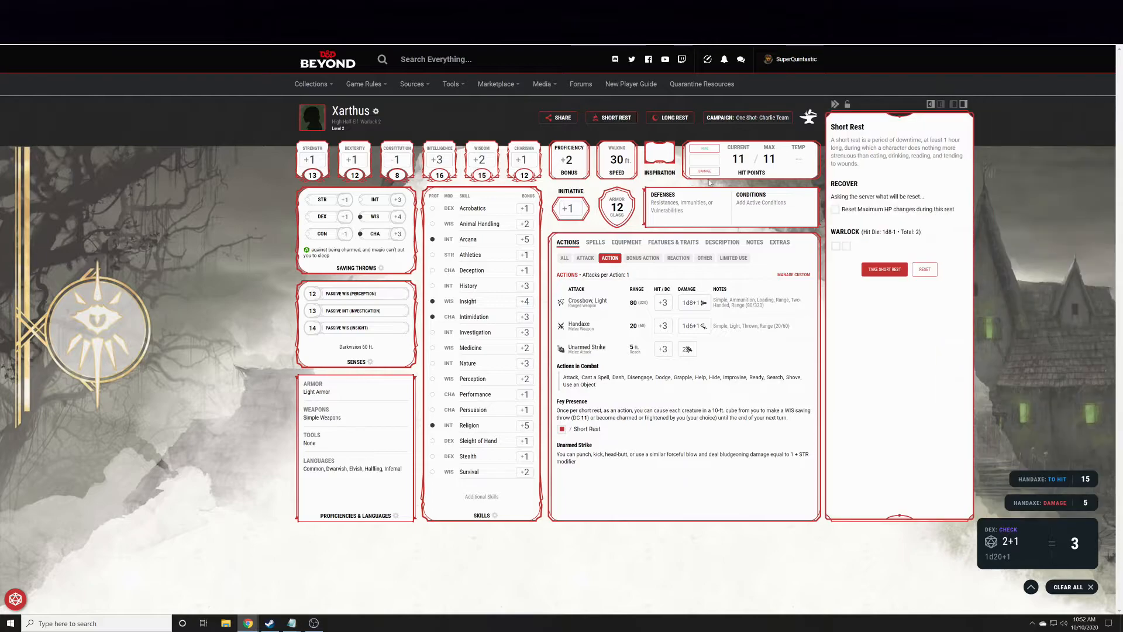
click(882, 270)
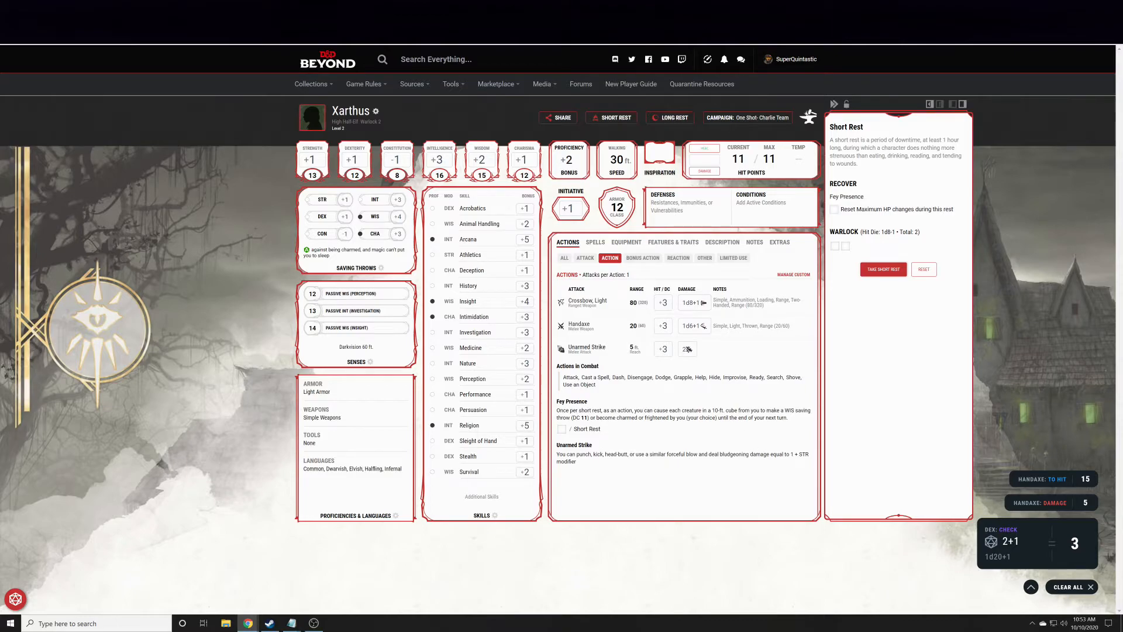
- Read the Two-Weapon Fighting bonus action and the Opportunity Attack reaction descriptions
click(637, 258)
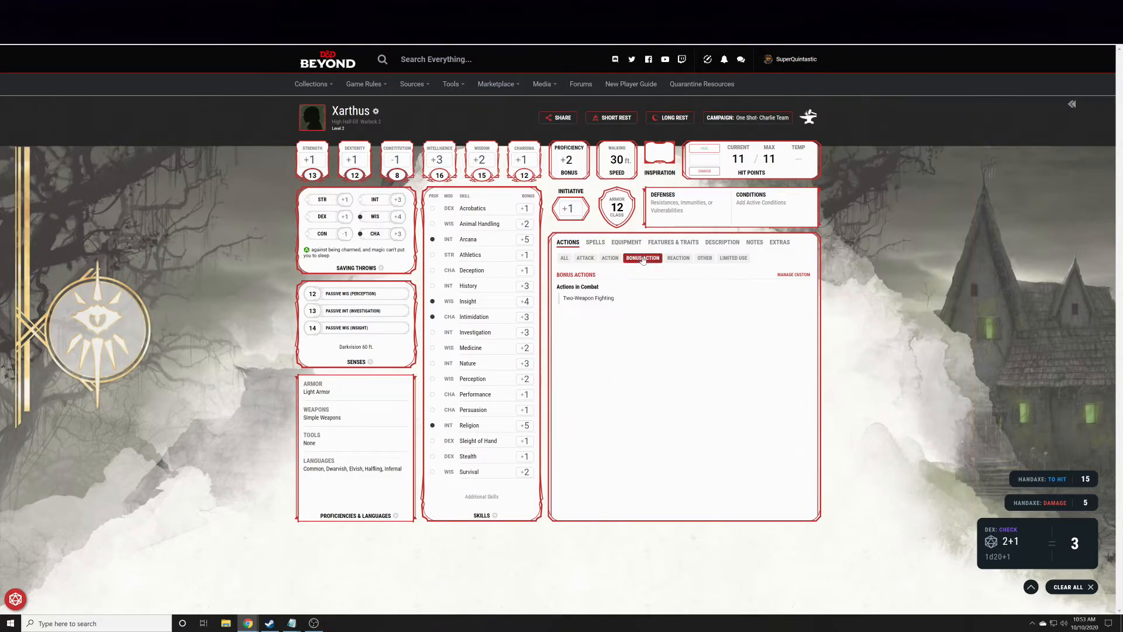
click(589, 297)
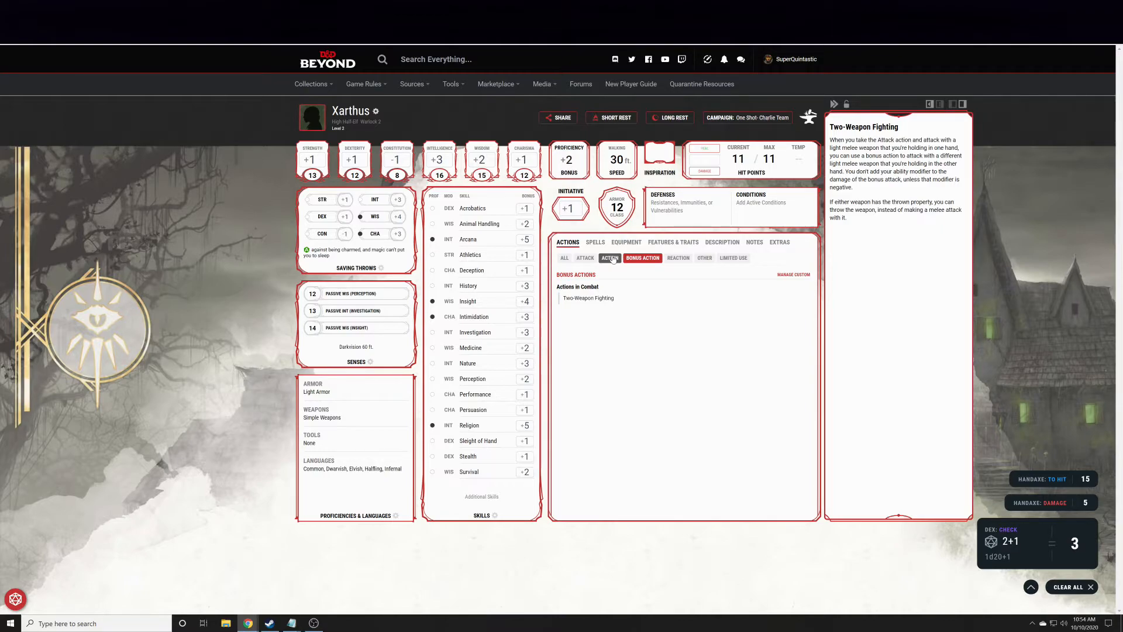
click(679, 258)
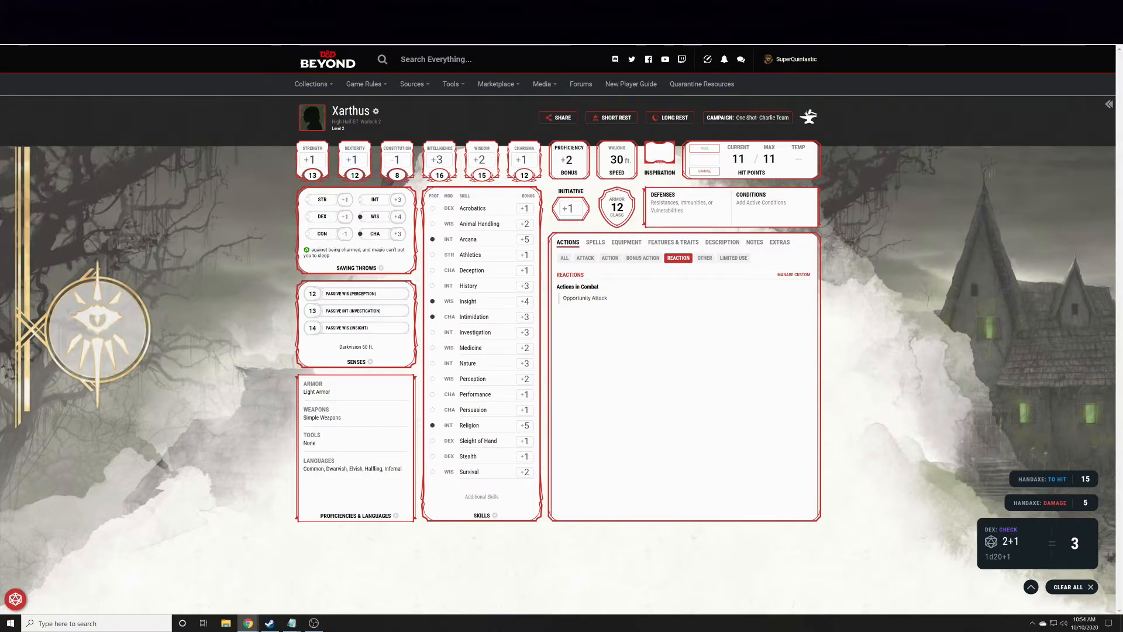
click(585, 298)
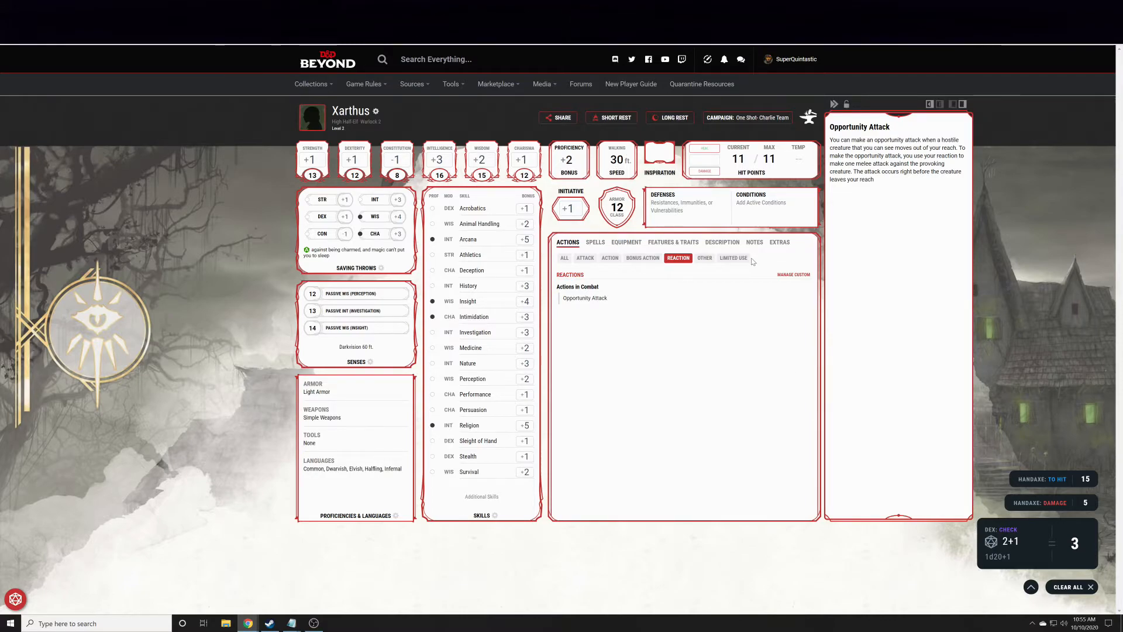
- View the Minor Illusion cantrip's details, then look over the actions and the equipment inventory
click(596, 243)
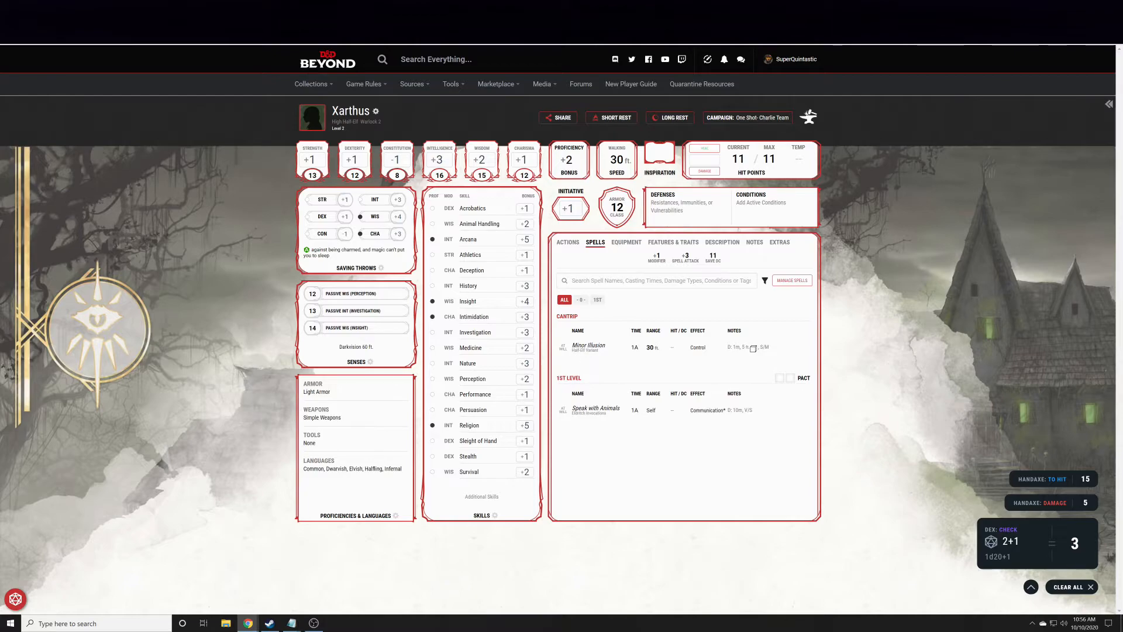
click(764, 348)
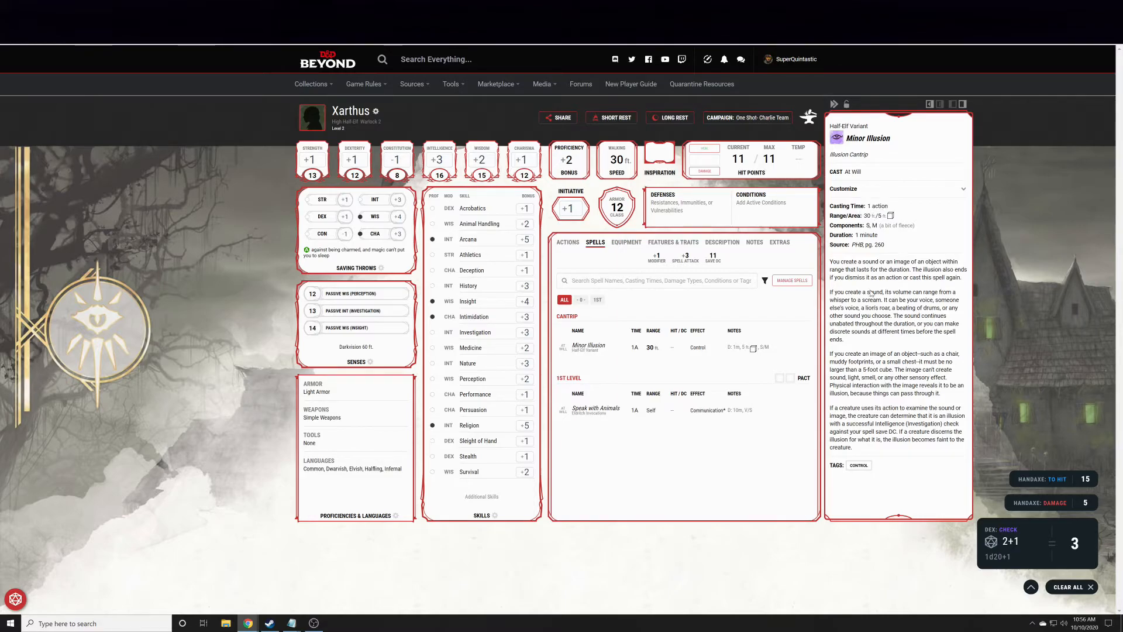
click(568, 242)
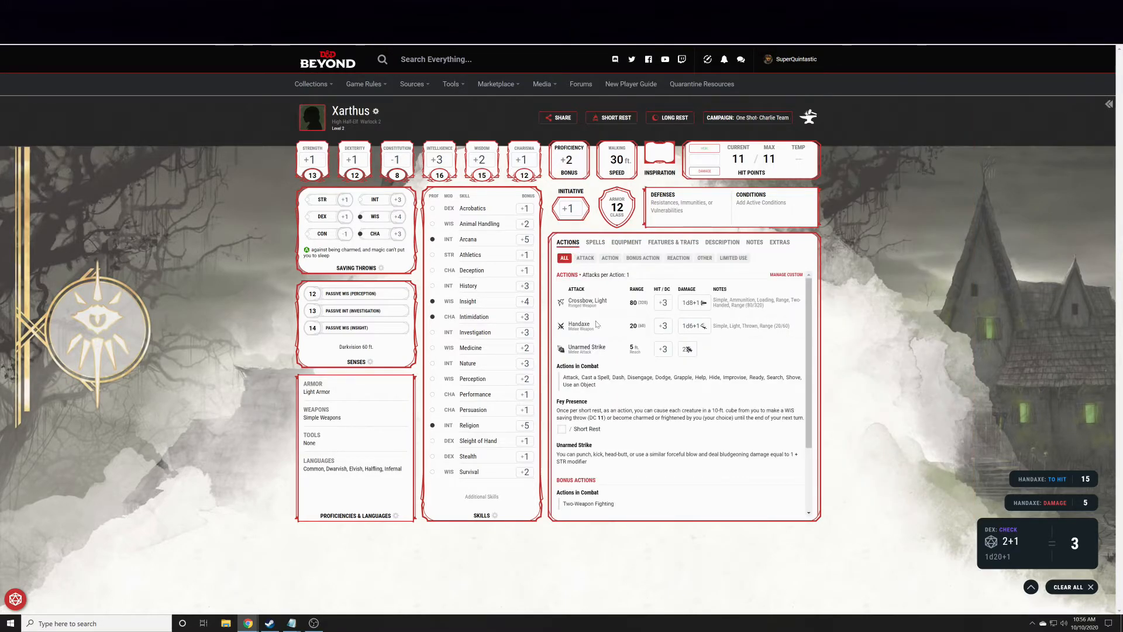
click(626, 242)
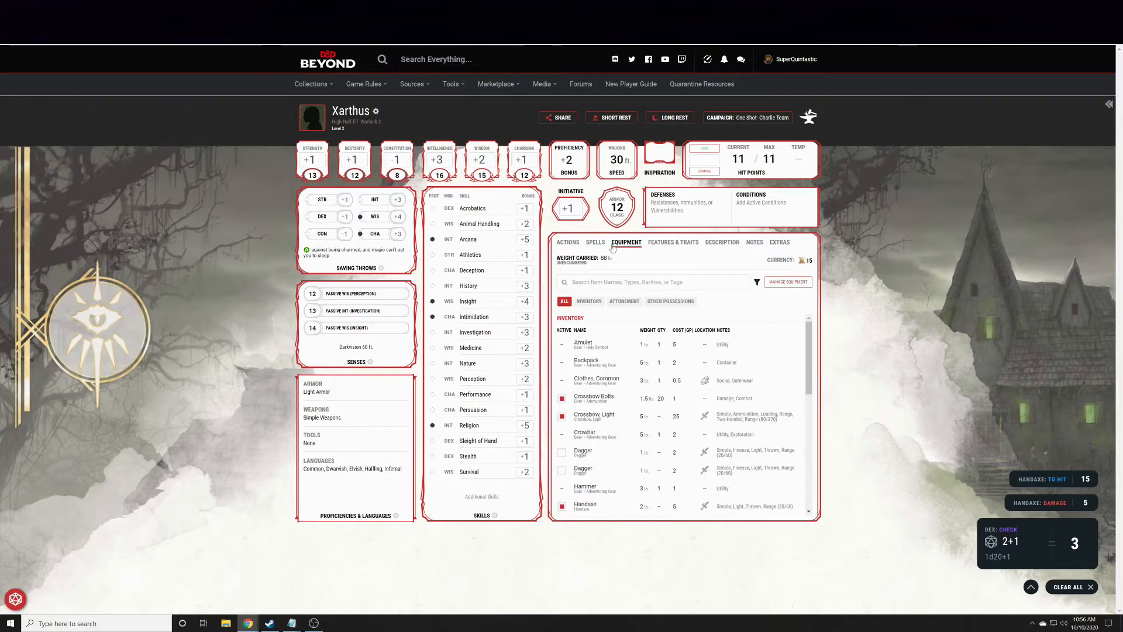
scroll(622, 401, down, 3)
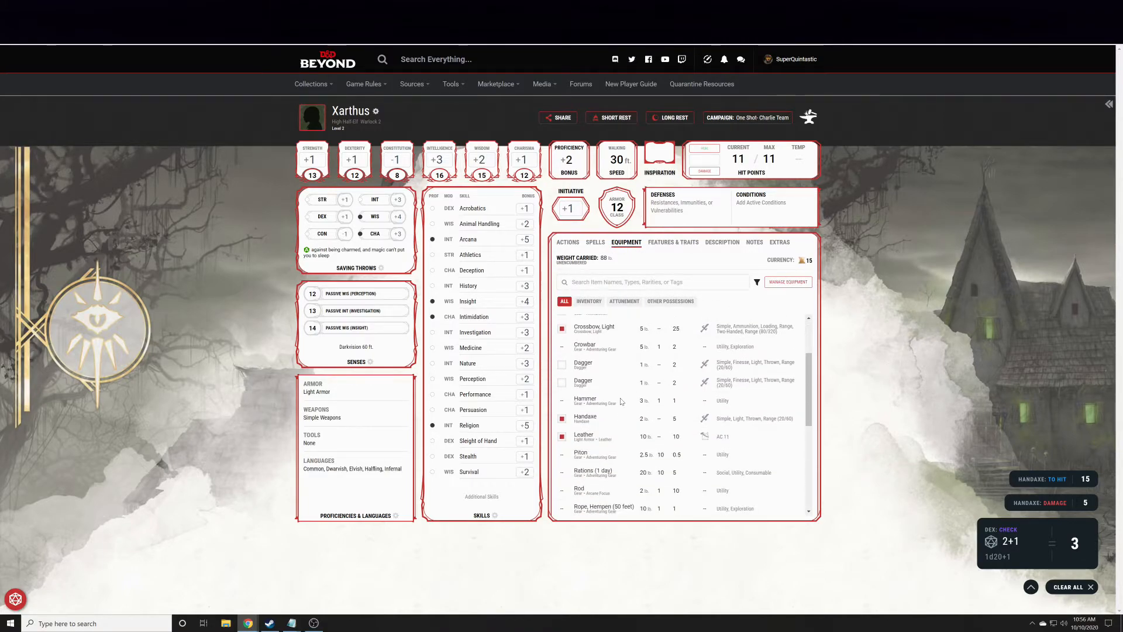
scroll(622, 402, down, 2)
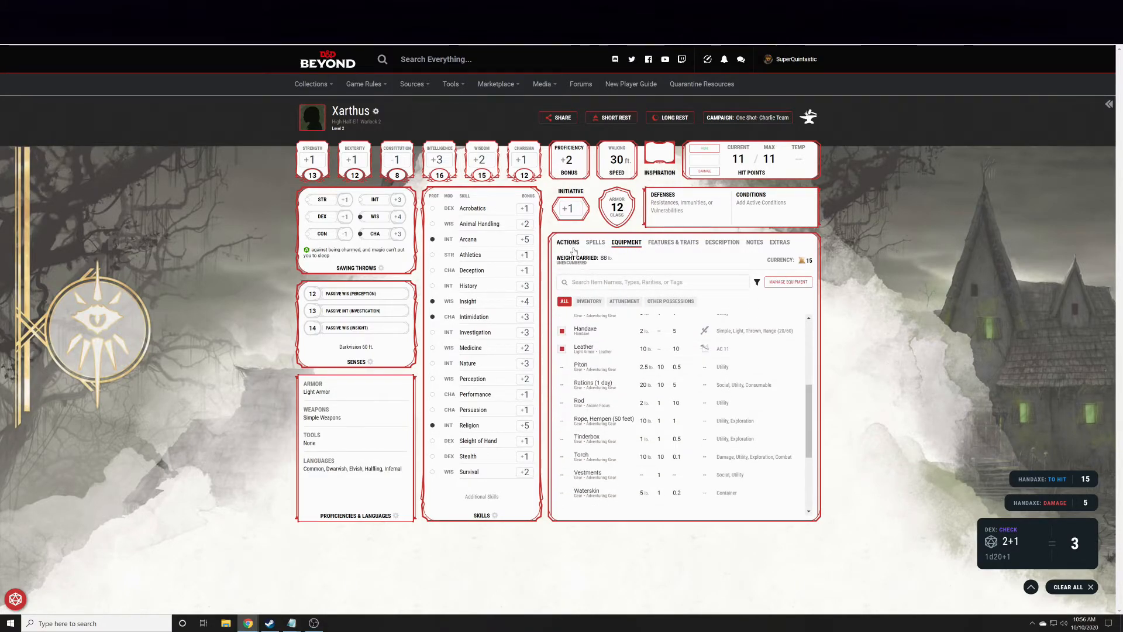
- Read the spell descriptions of Minor Illusion and Speak with Animals, including their components
click(595, 242)
click(589, 346)
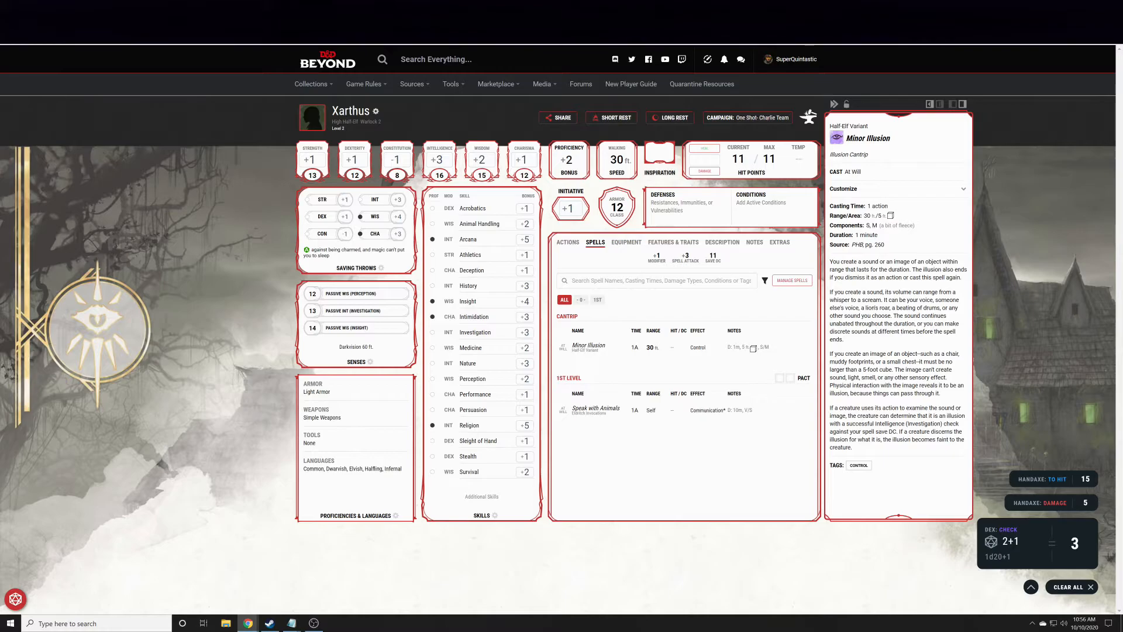
click(625, 413)
drag(831, 261, 924, 317)
click(925, 318)
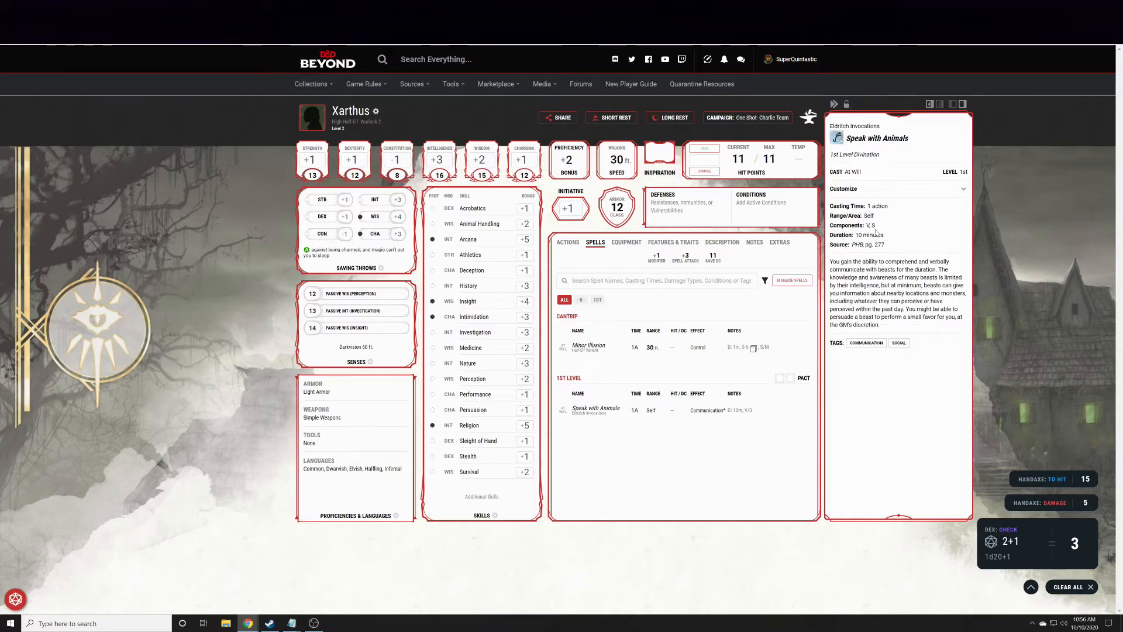
mouse_move(869, 229)
click(602, 353)
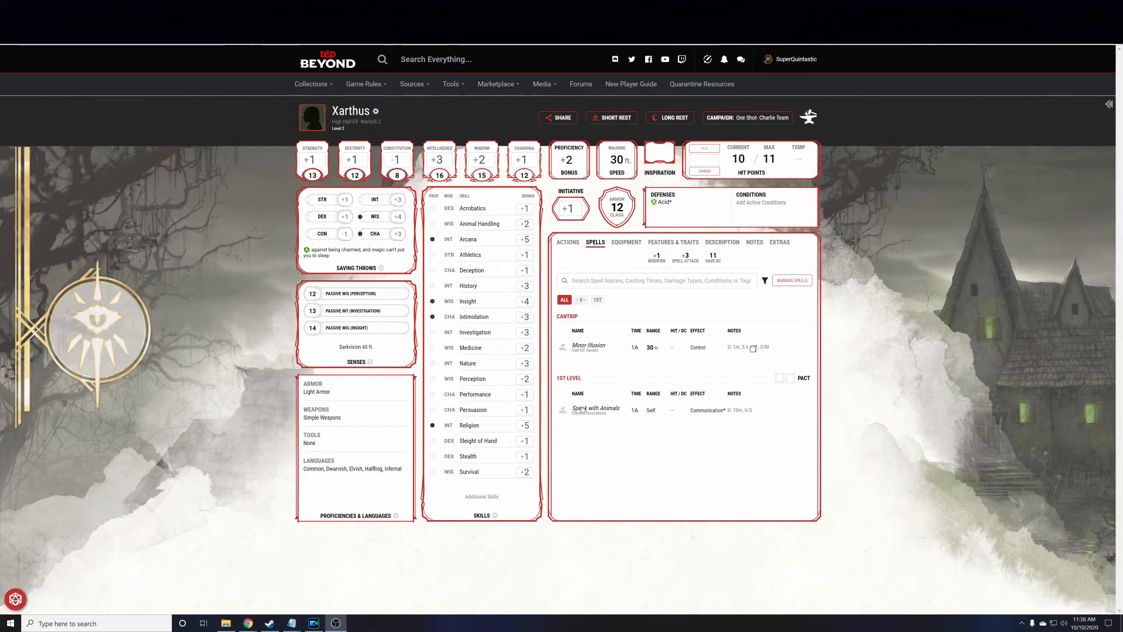
- Add Chill Touch and Mage Hand to the warlock's known cantrips and open Mage Hand's description
click(785, 282)
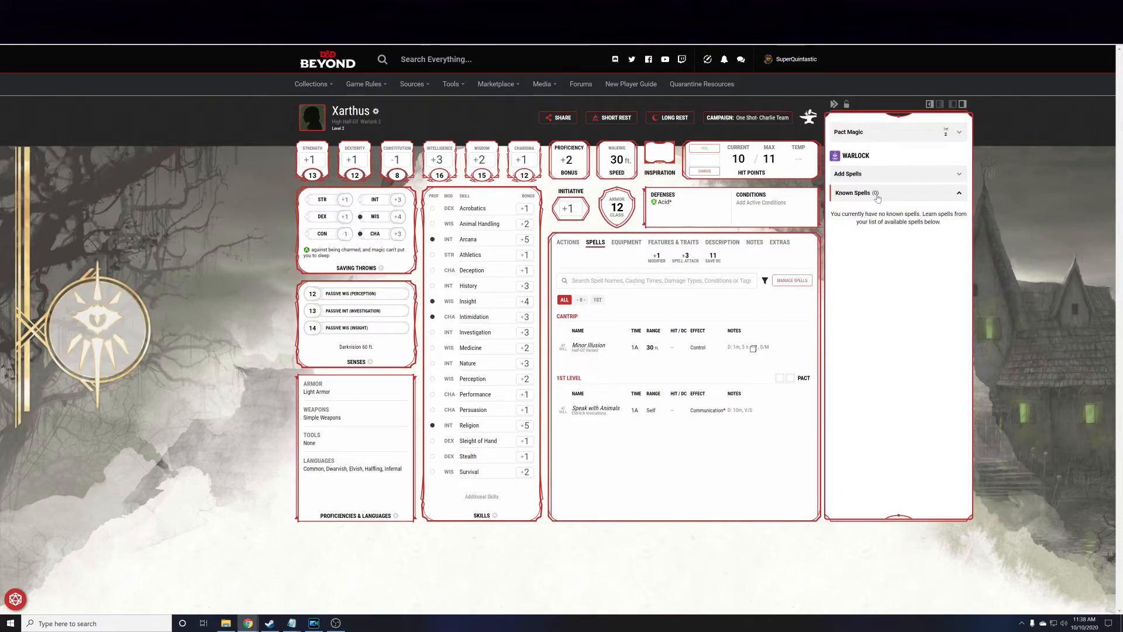
click(934, 196)
click(935, 200)
click(937, 174)
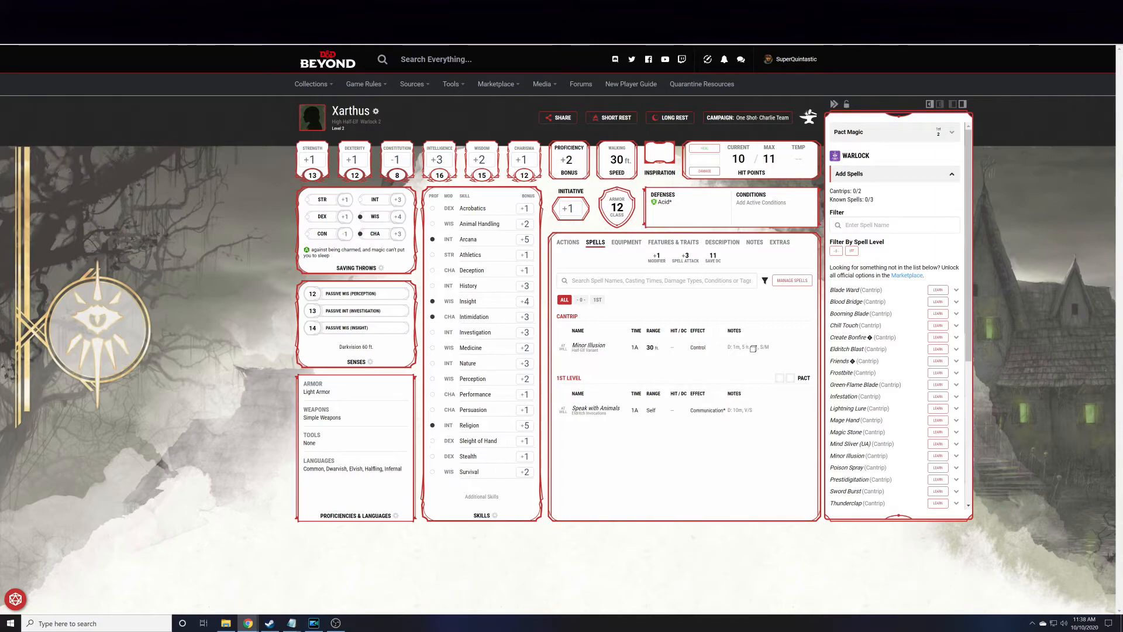
scroll(971, 291, down, 2)
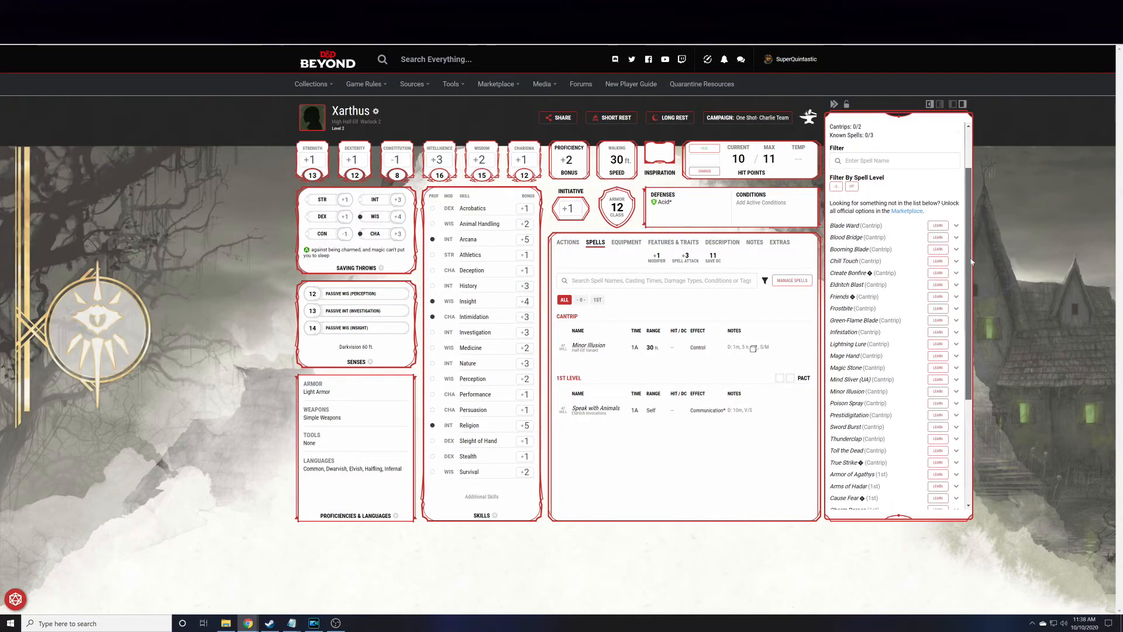
drag(970, 291, 970, 308)
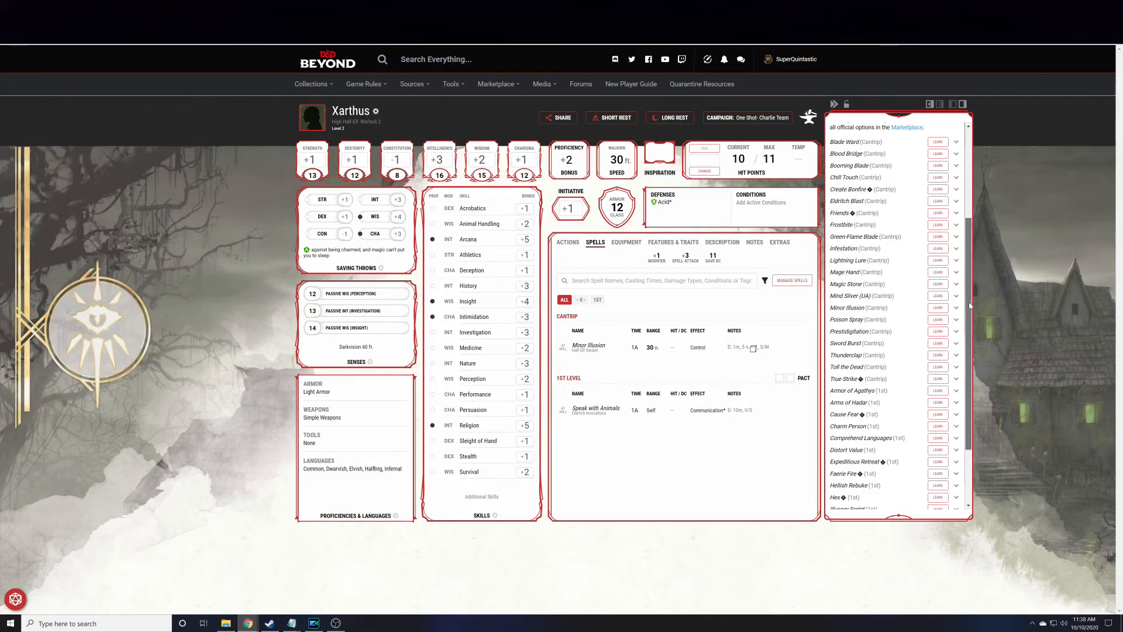
scroll(853, 241, up, 3)
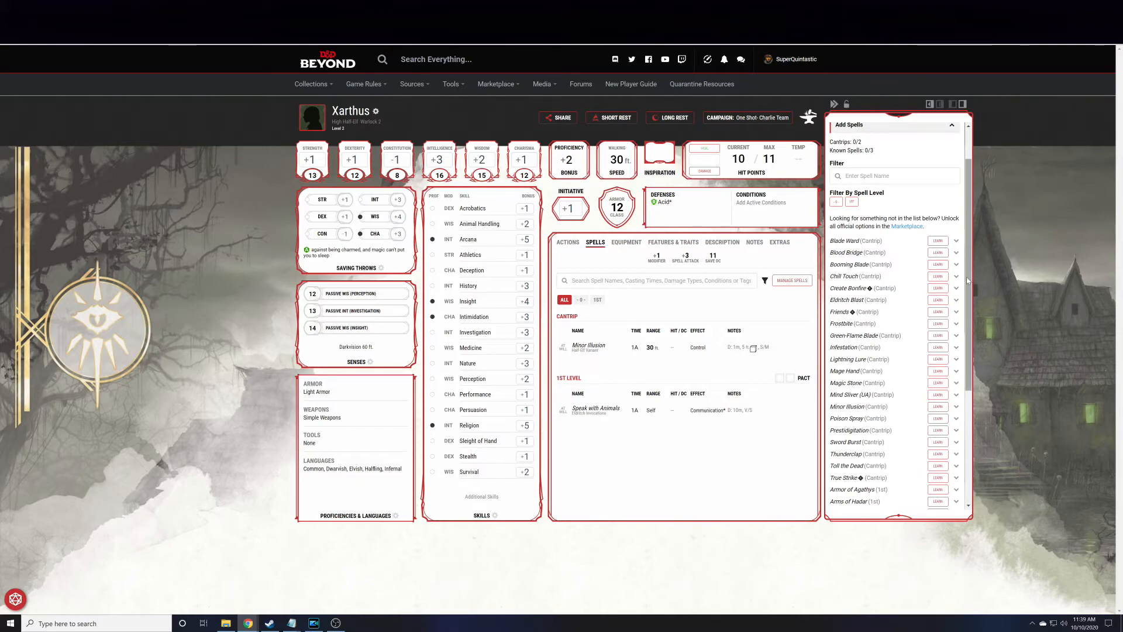
drag(969, 262, 967, 278)
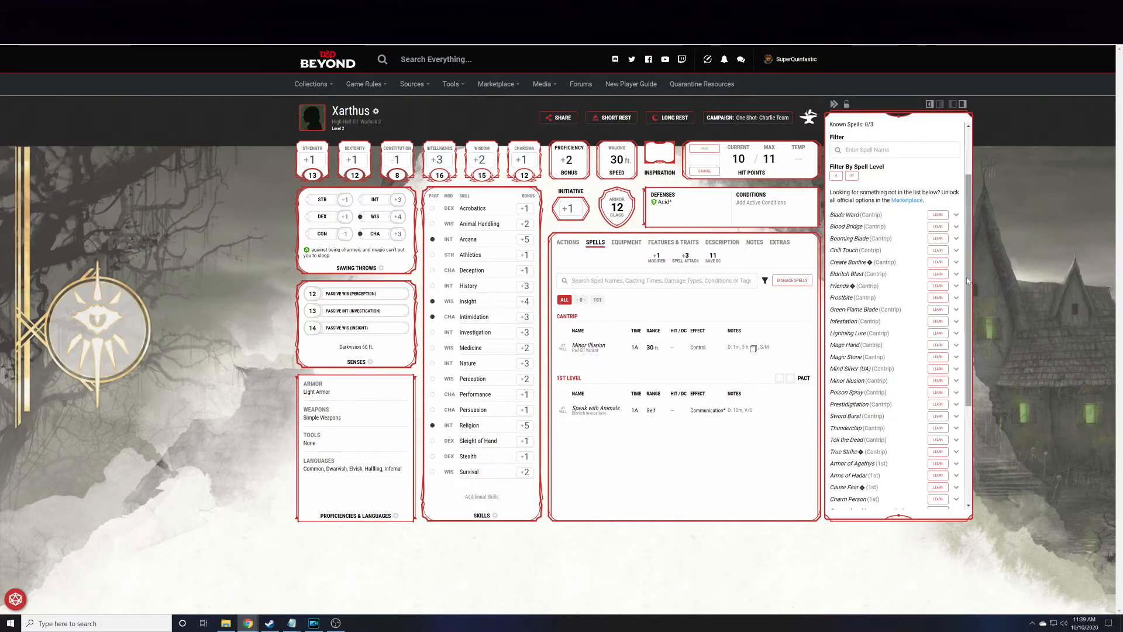
click(937, 250)
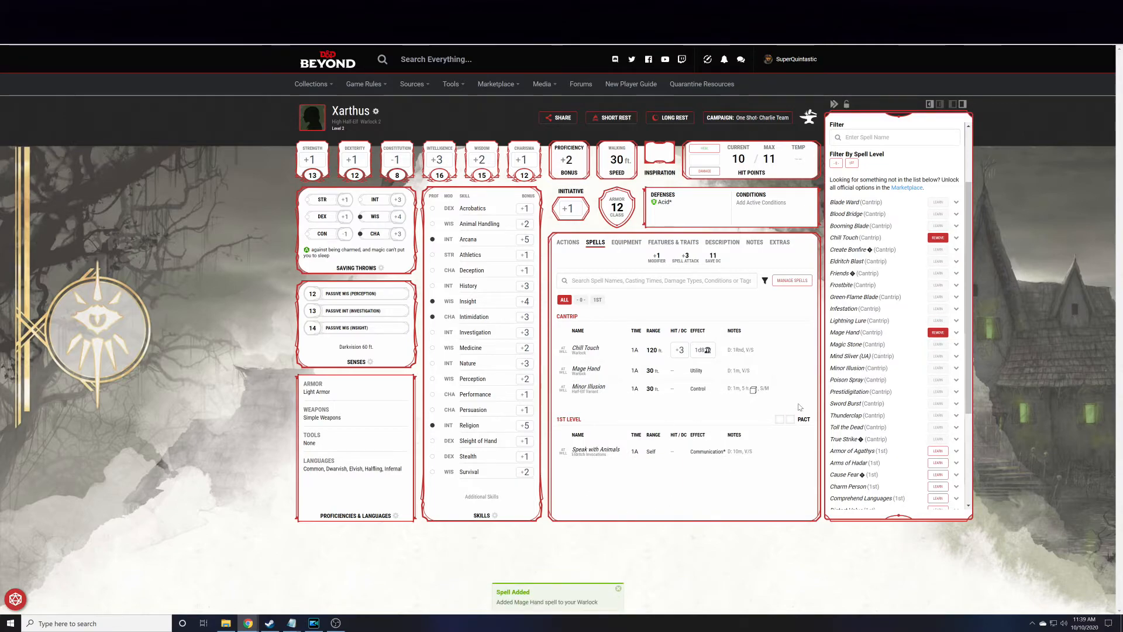
scroll(868, 374, up, 3)
click(604, 368)
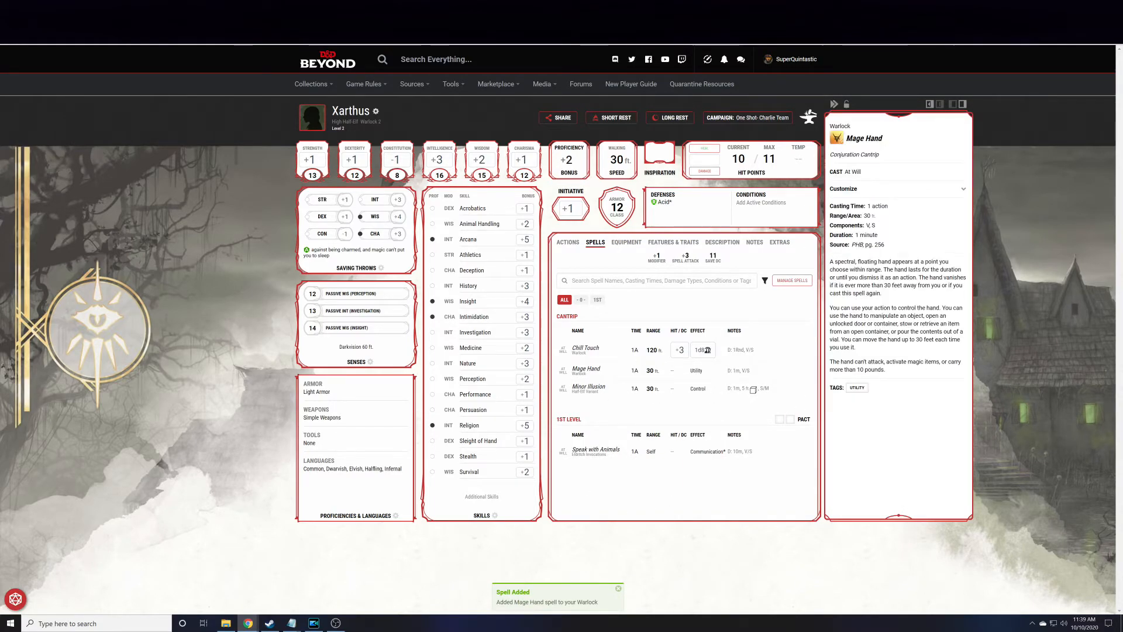
- Add the 1st-level spells Faerie Fire, Hellish Rebuke and Arms of Hadar to the warlock's known spells
click(835, 104)
click(783, 281)
click(855, 174)
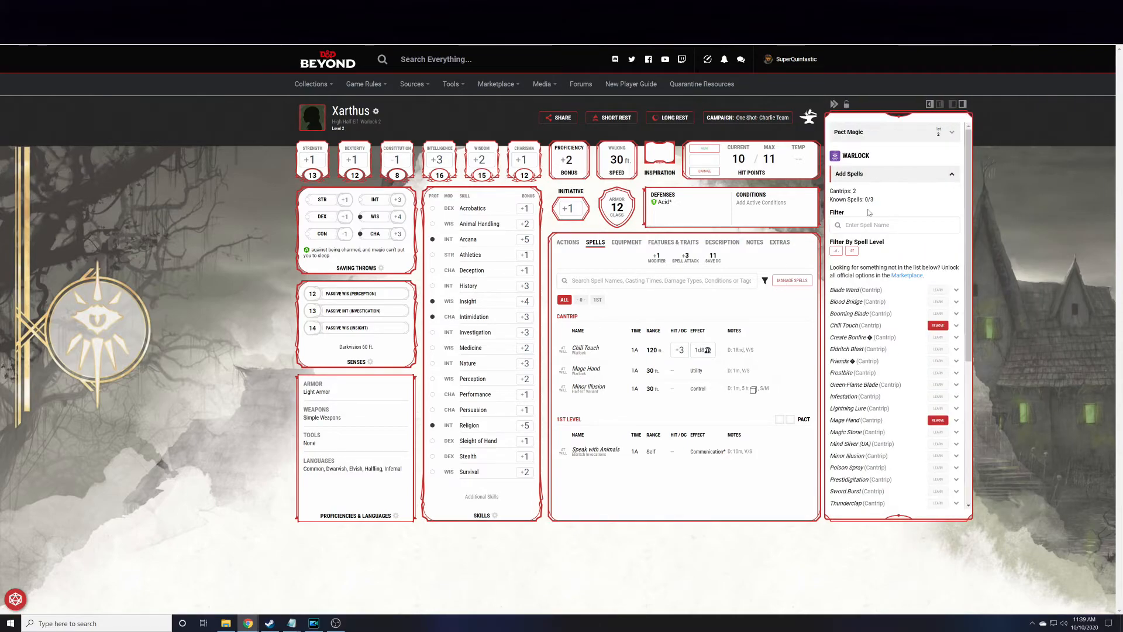
scroll(838, 367, down, 3)
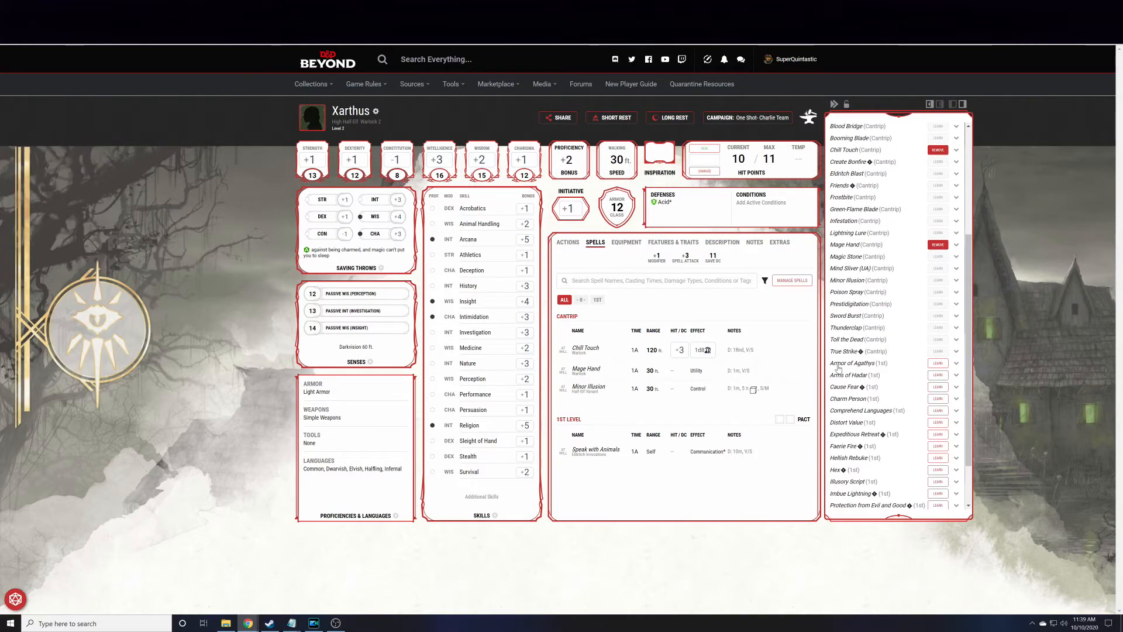
scroll(895, 351, down, 1)
scroll(894, 351, up, 4)
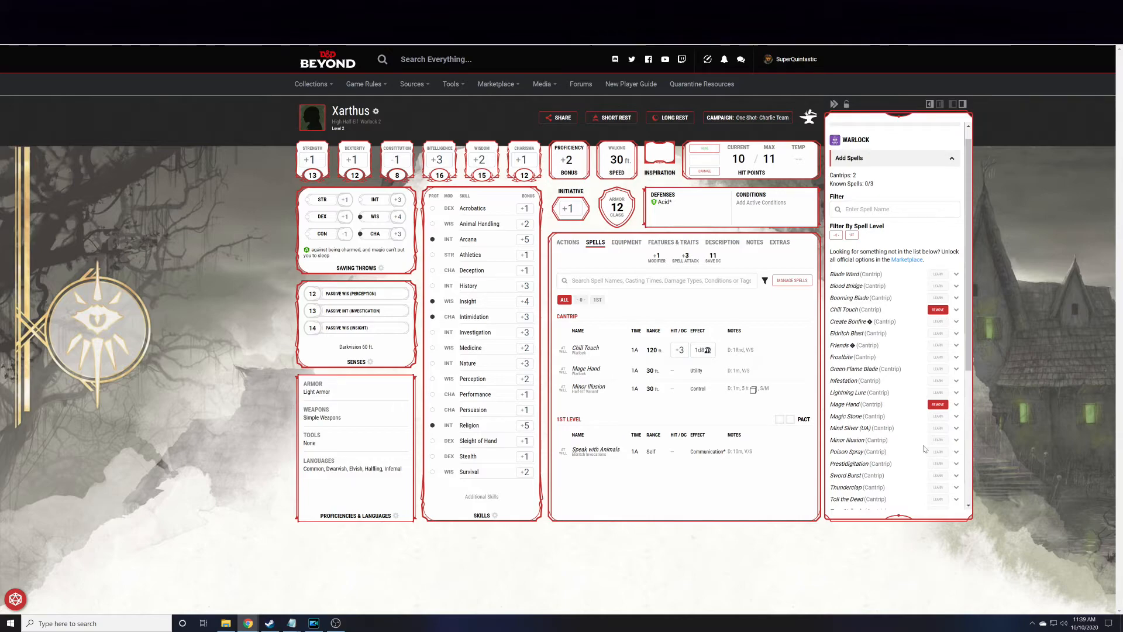
scroll(921, 385, down, 1)
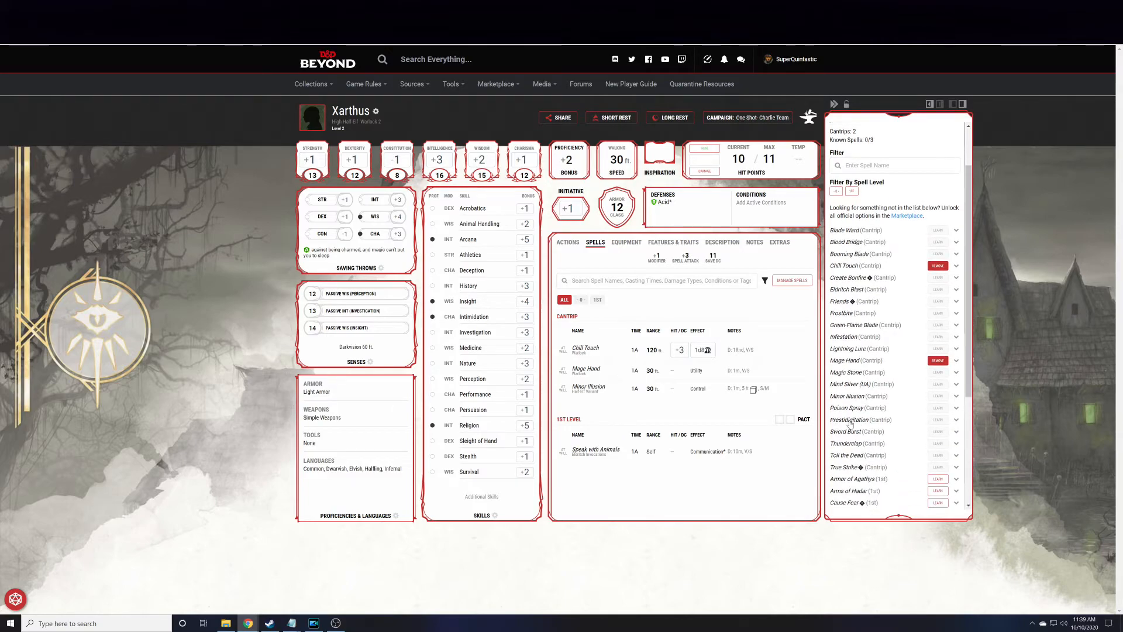
scroll(864, 431, down, 4)
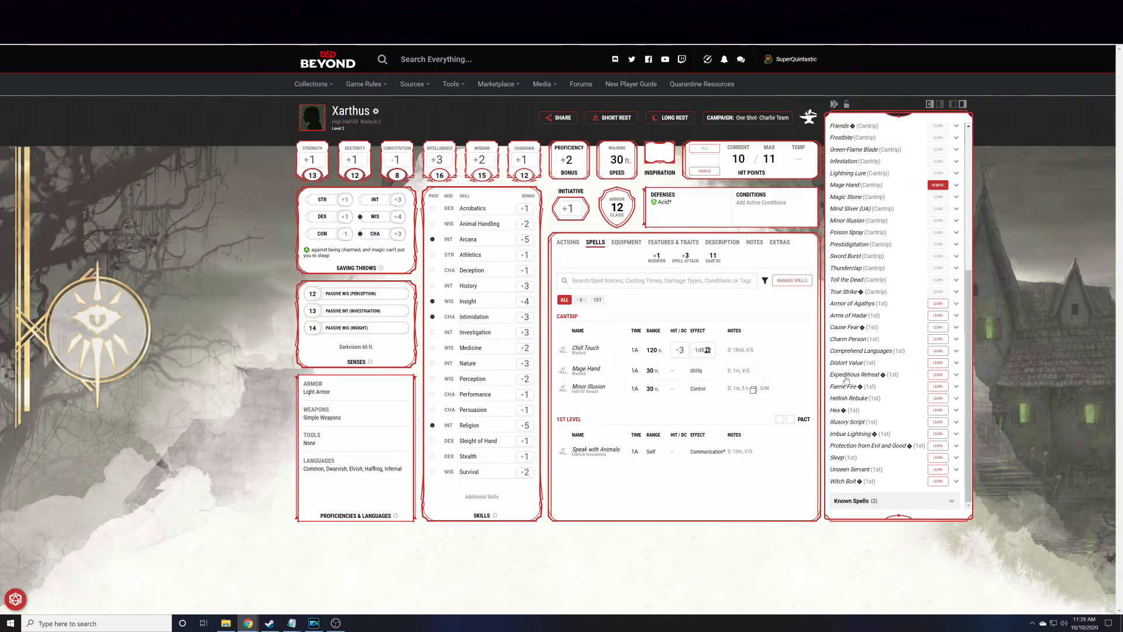
click(938, 386)
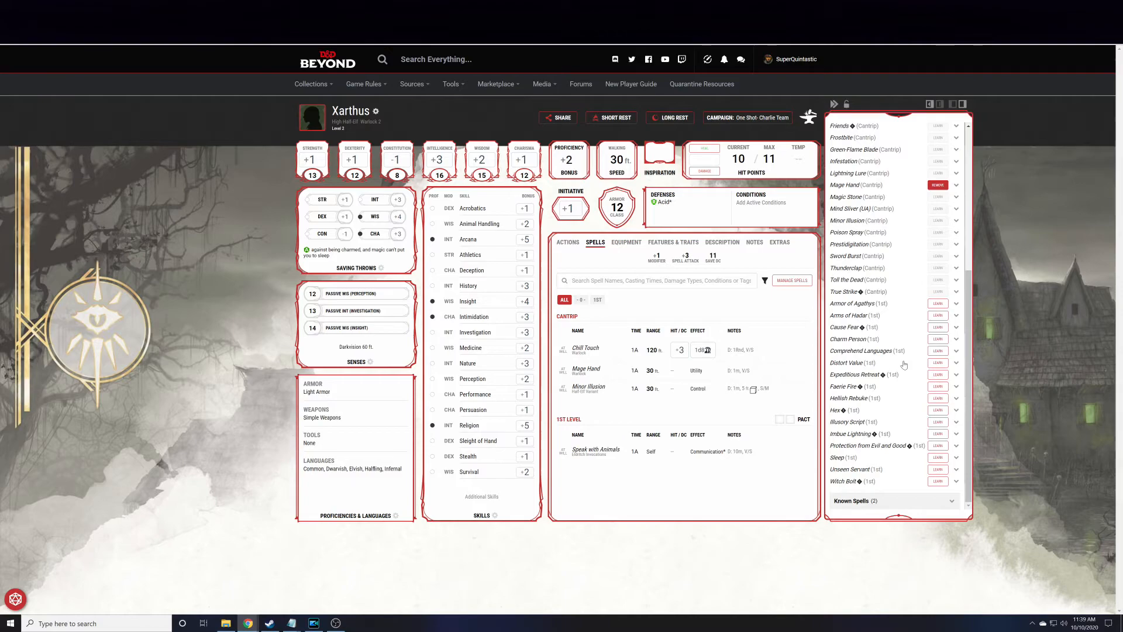
click(938, 399)
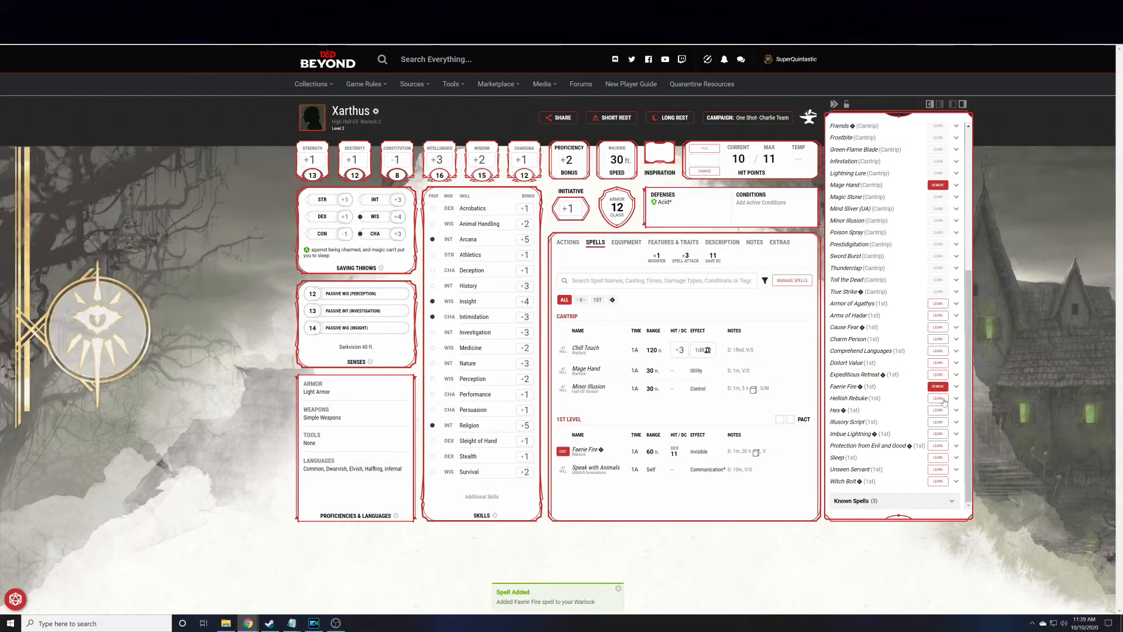
click(935, 318)
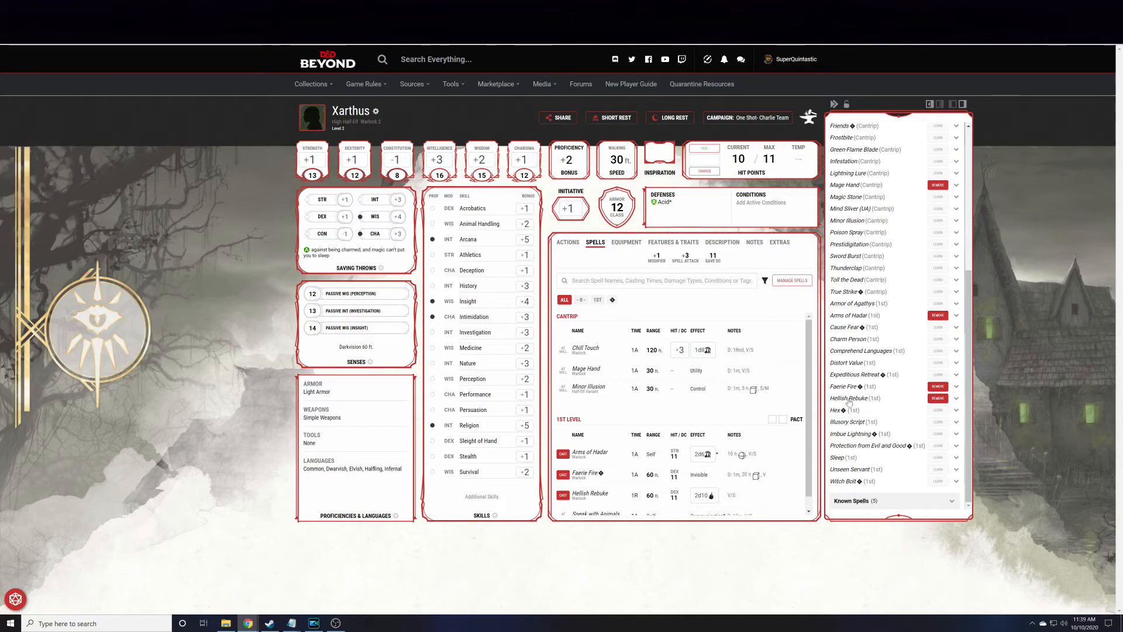
- Cast Arms of Hadar with a pact slot and read its description and damage details
scroll(644, 445, down, 1)
click(564, 442)
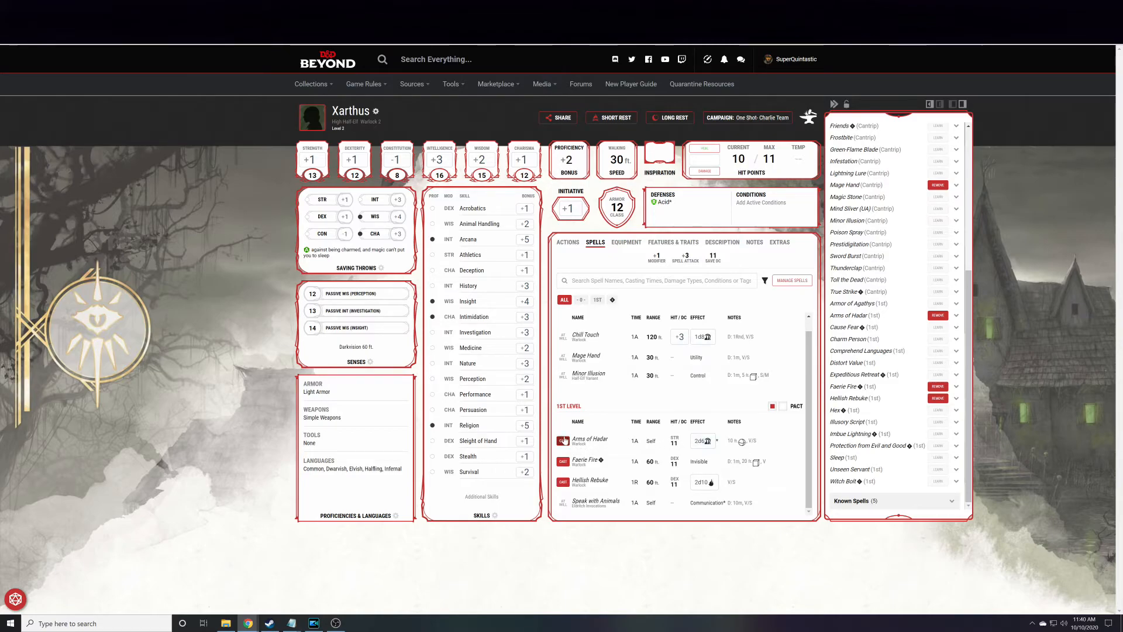
click(591, 440)
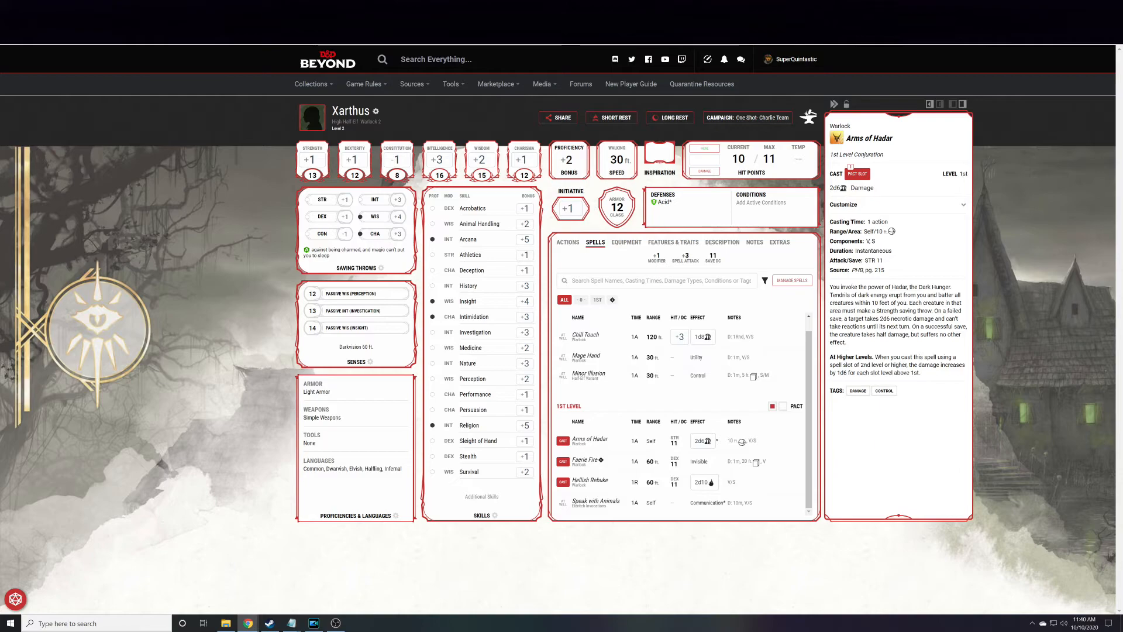
click(702, 447)
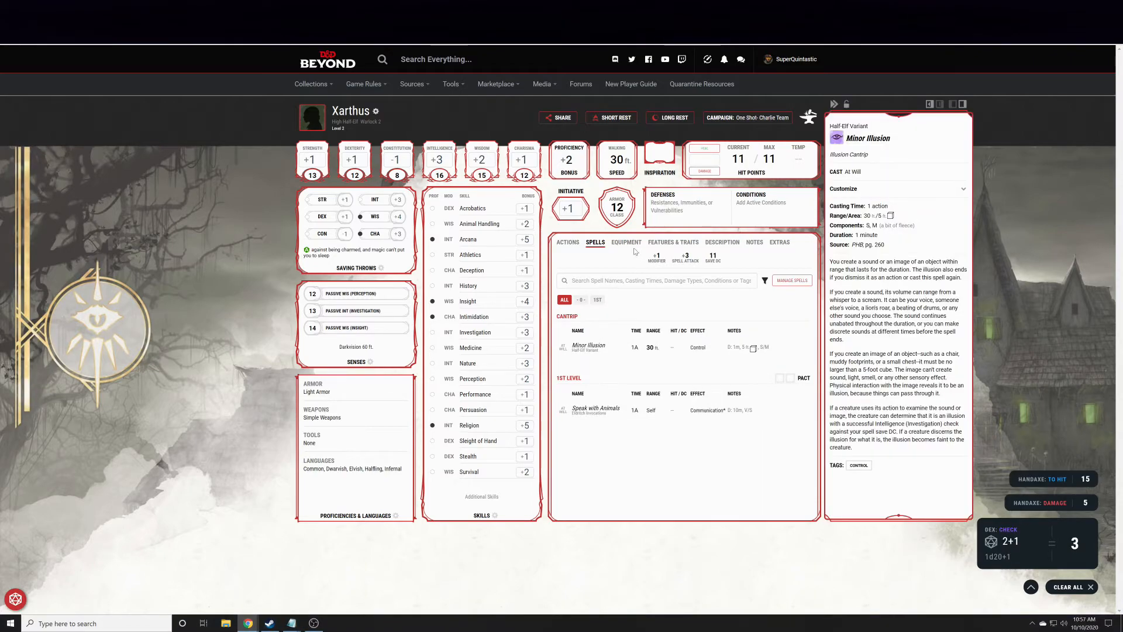
- Look over the character's equipment inventory, attunement slots and other possessions
click(626, 243)
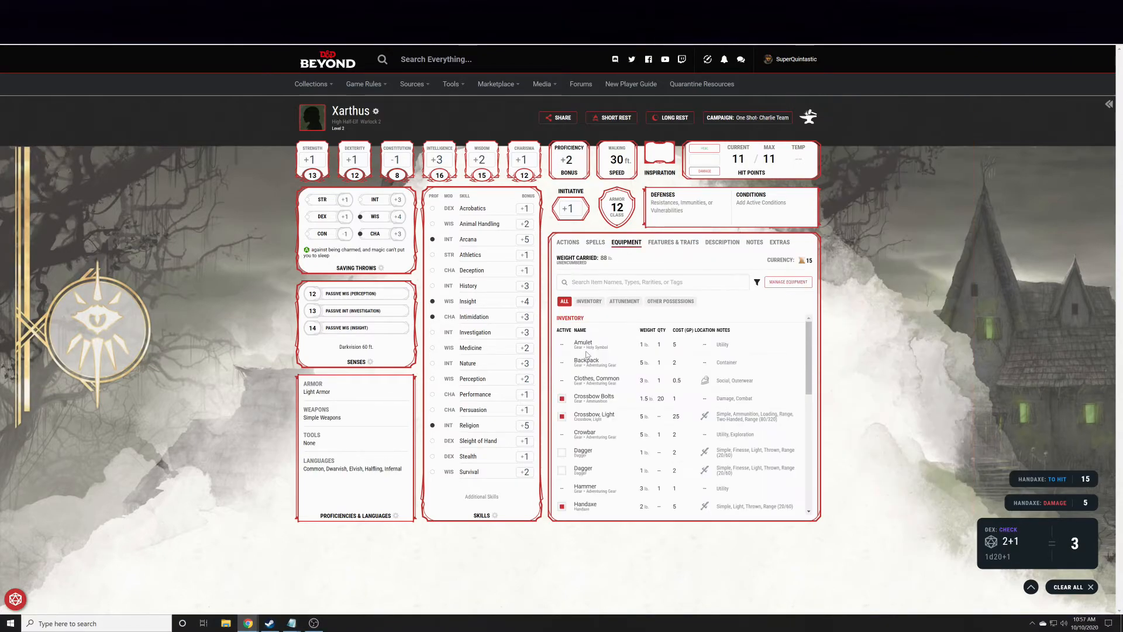
click(562, 399)
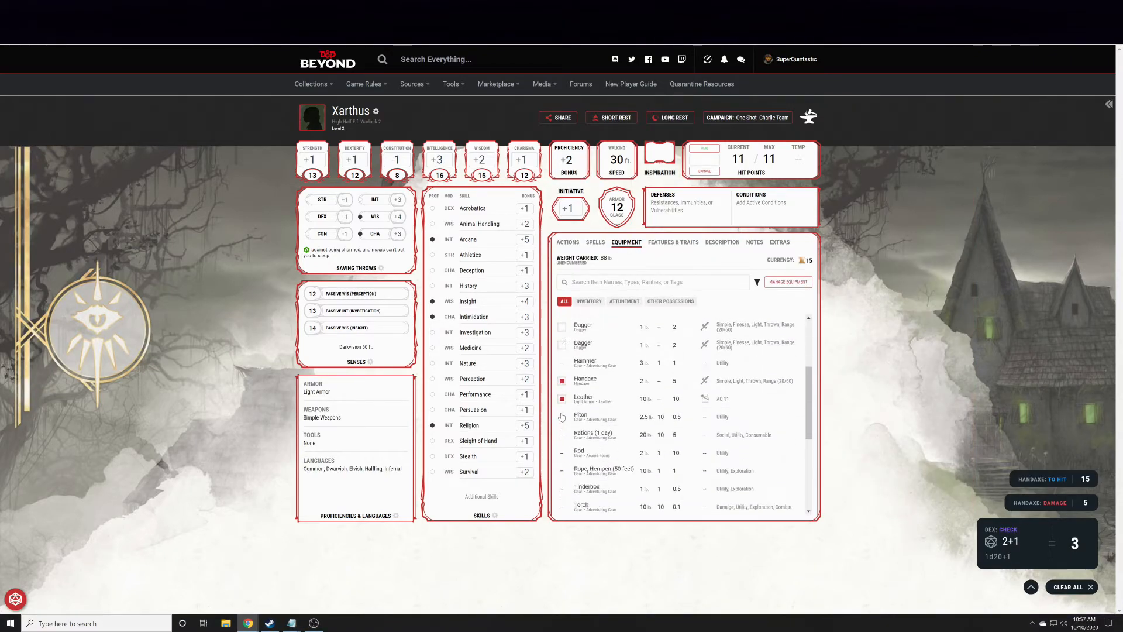
click(624, 301)
click(565, 301)
scroll(588, 411, down, 5)
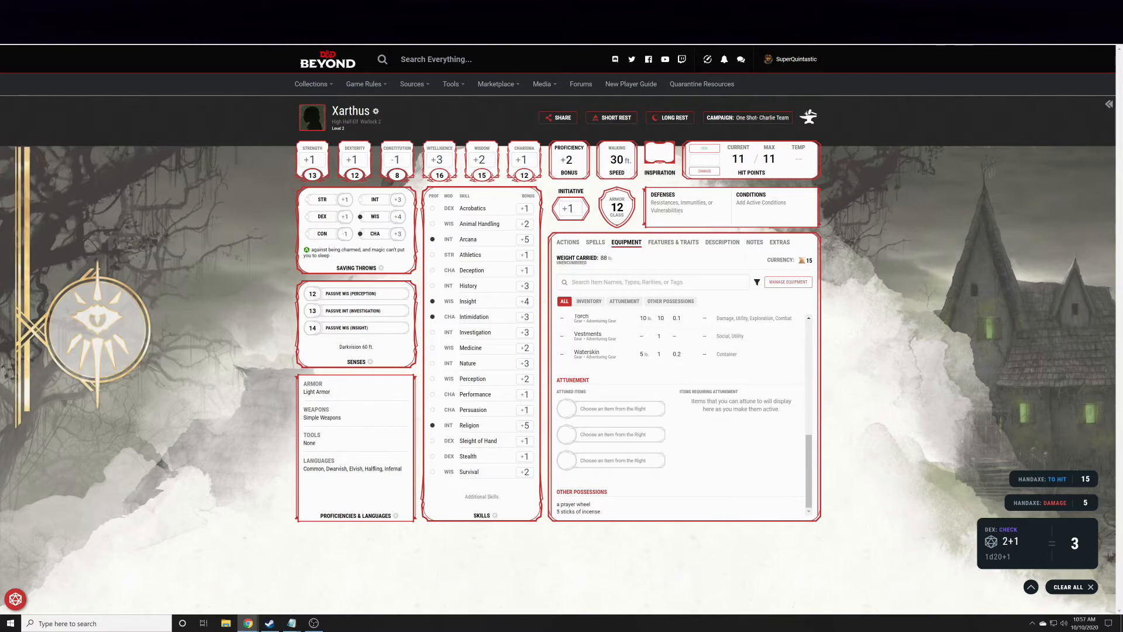
drag(718, 401, 711, 419)
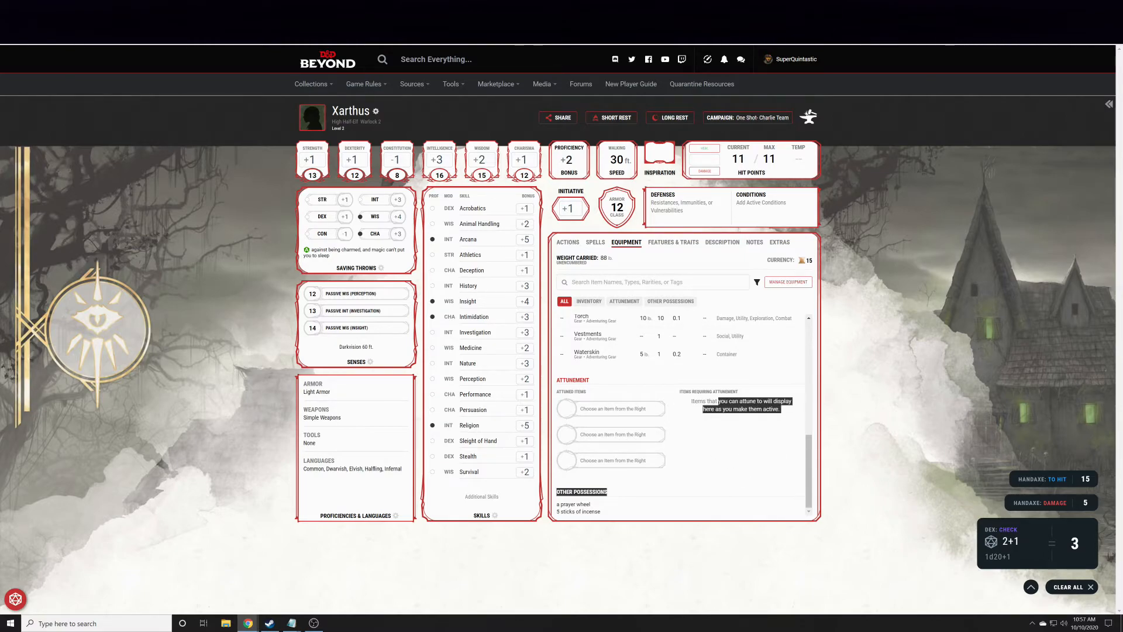
click(707, 420)
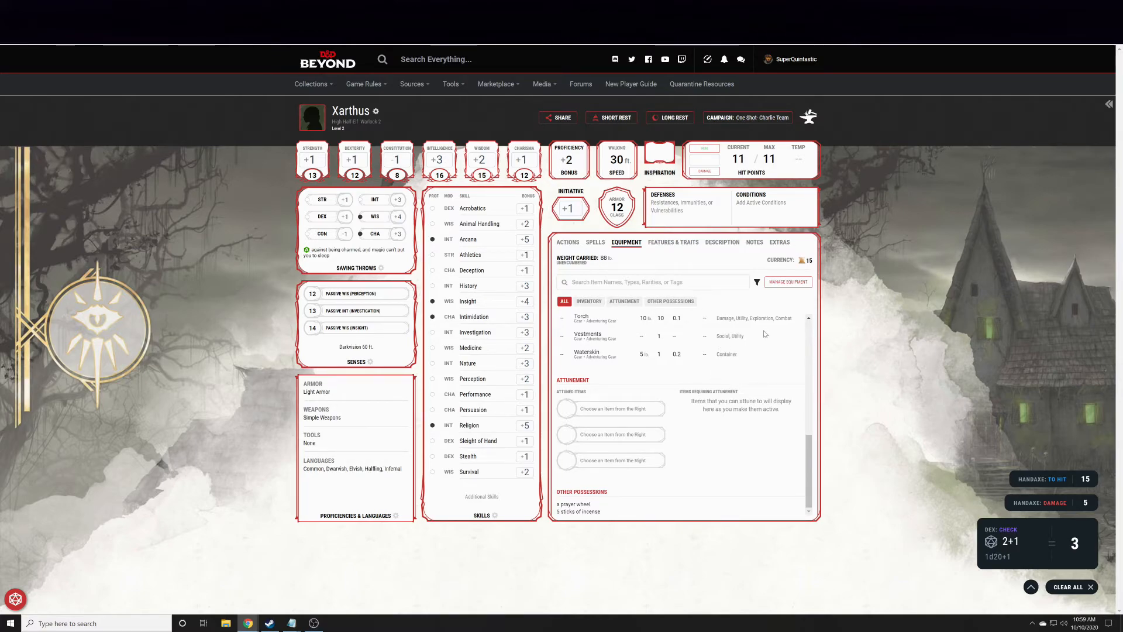
scroll(765, 334, up, 5)
- Read the warlock class features, eldritch invocations, racial traits and feats sections
click(673, 242)
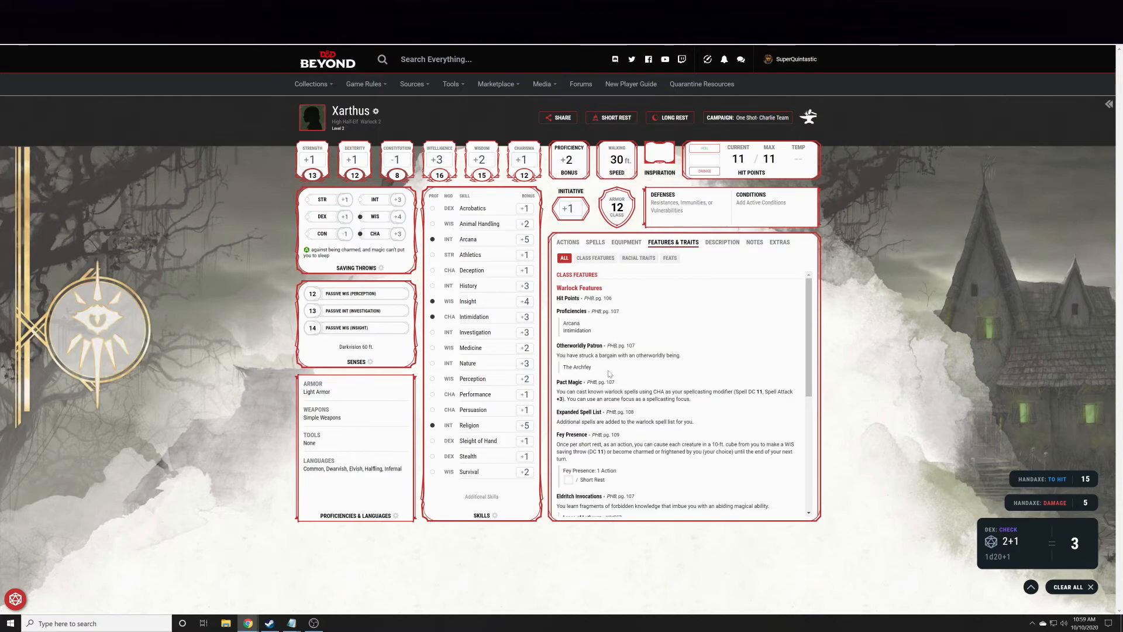
scroll(621, 390, down, 3)
scroll(630, 404, up, 2)
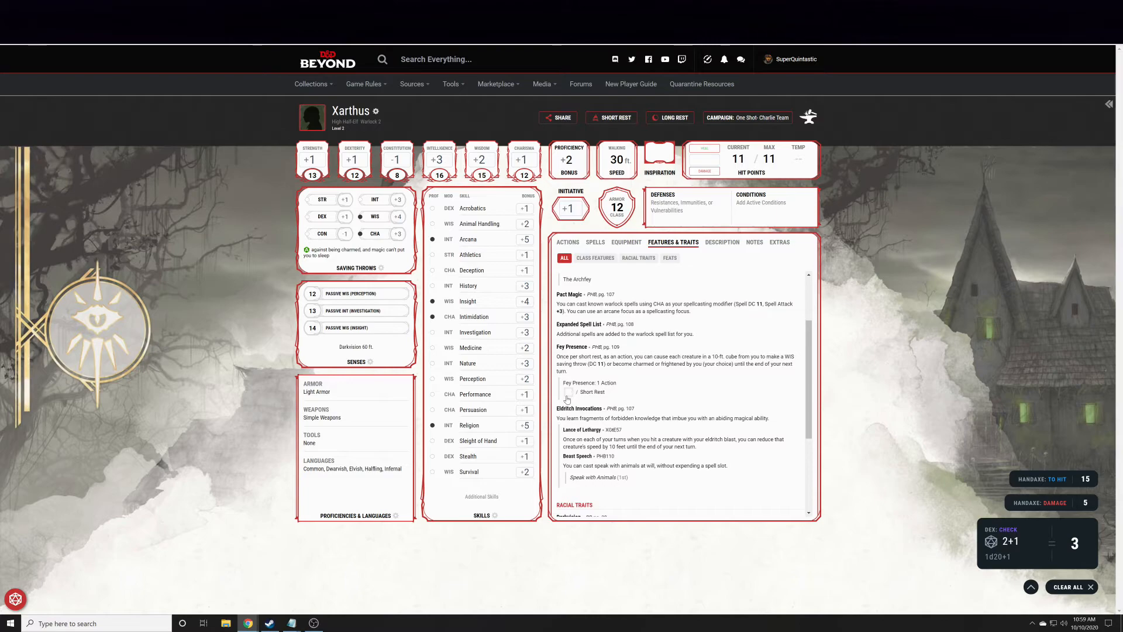
scroll(626, 428, down, 3)
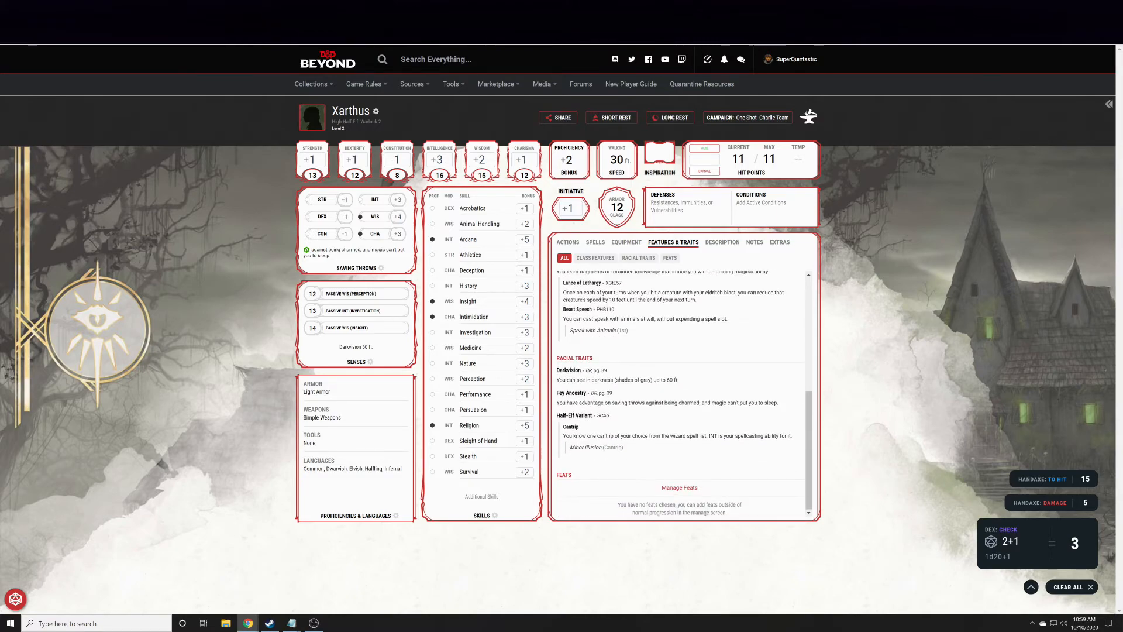
- Read the character's background description and view the editable characteristics details and the suggested Ideals
click(722, 242)
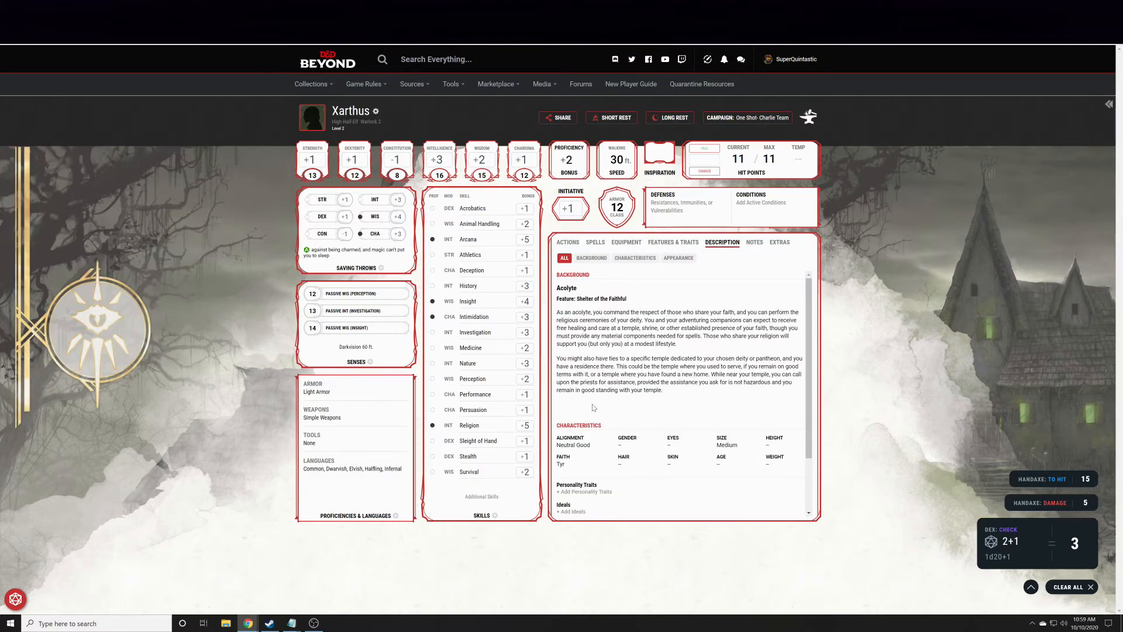
scroll(594, 402, down, 1)
drag(567, 402, 757, 399)
scroll(608, 413, down, 1)
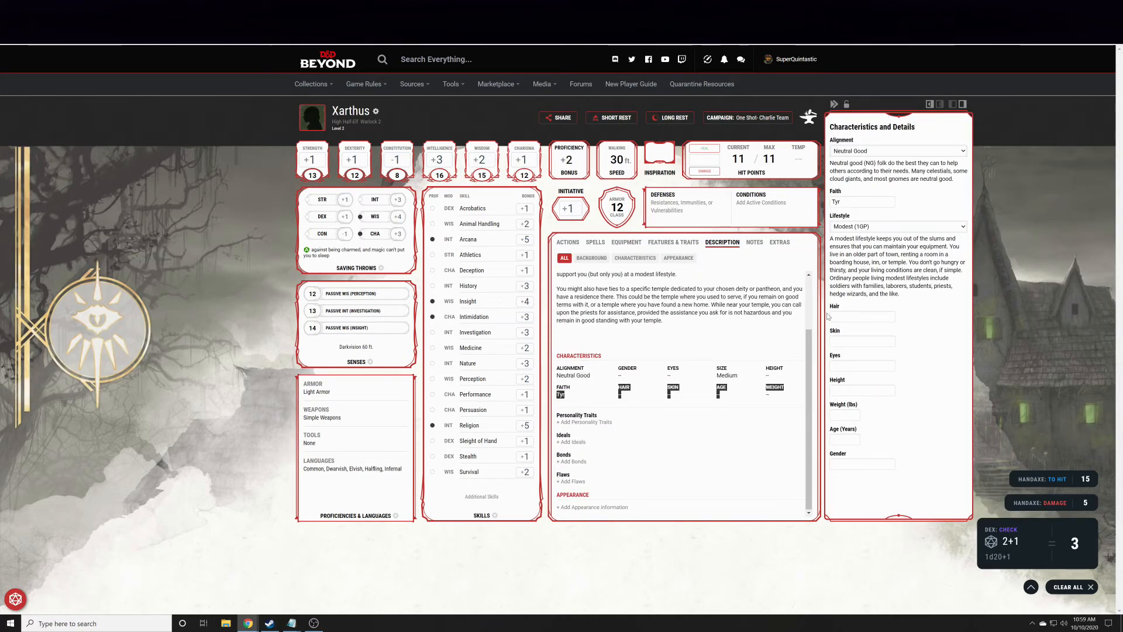
click(573, 442)
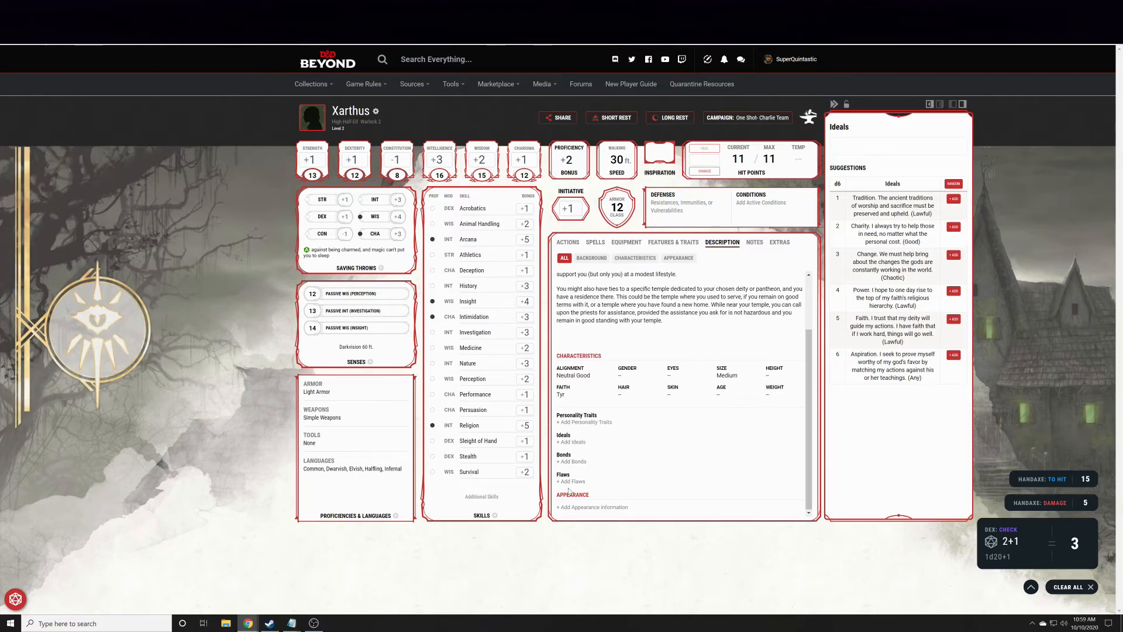
scroll(615, 449, up, 1)
- View the background, characteristics and appearance sections separately, including the Acolyte details, and check the character's notes and extras
click(591, 258)
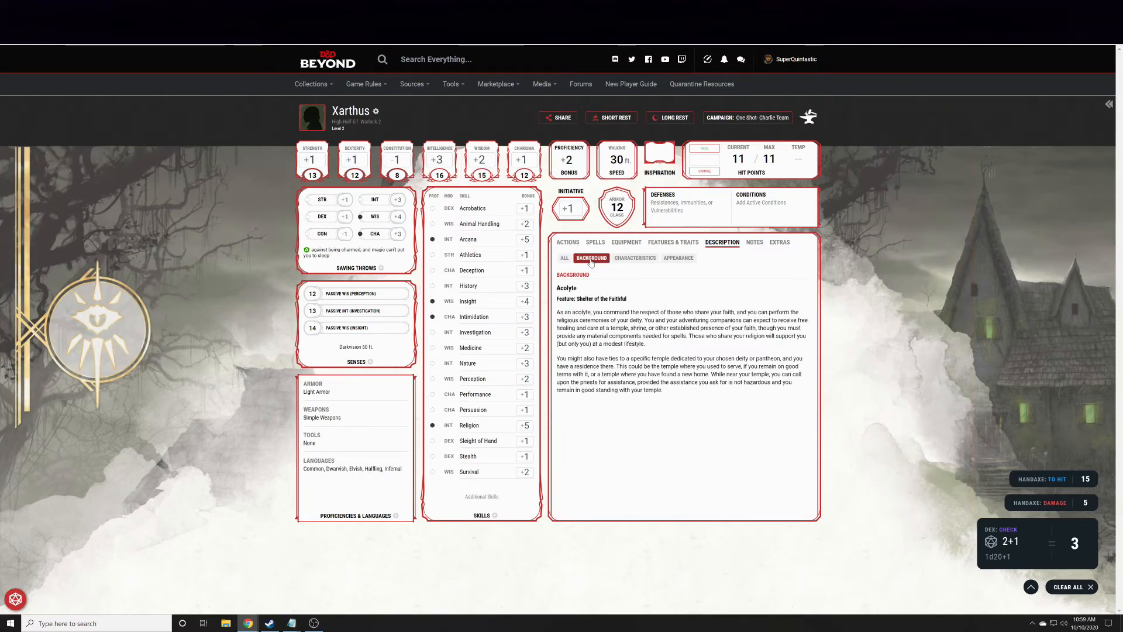
drag(610, 328, 677, 375)
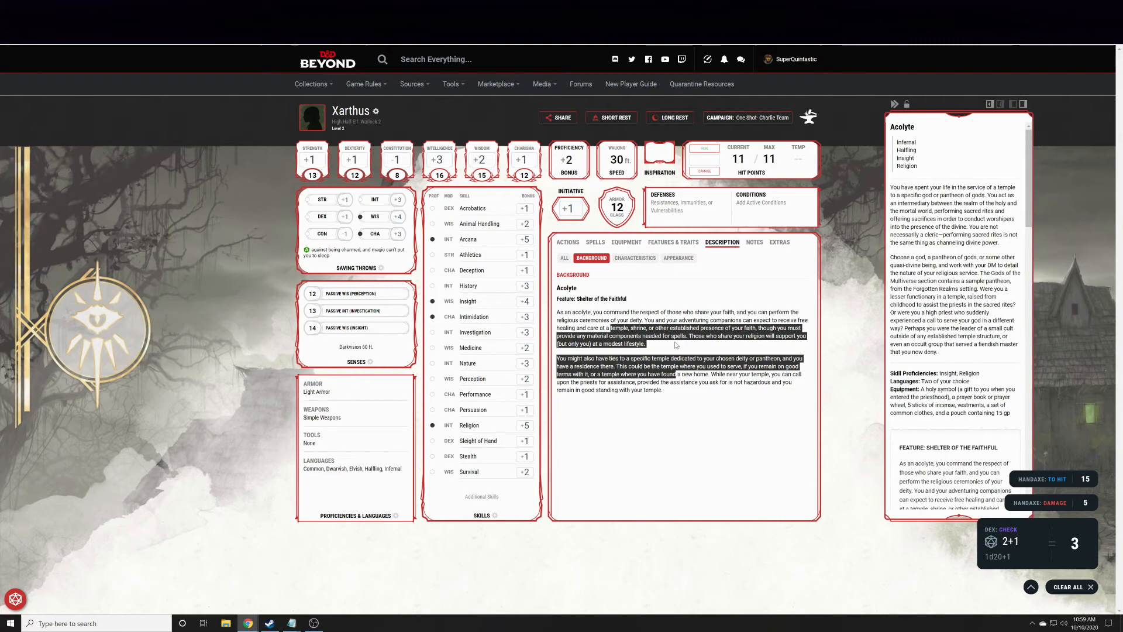
click(642, 261)
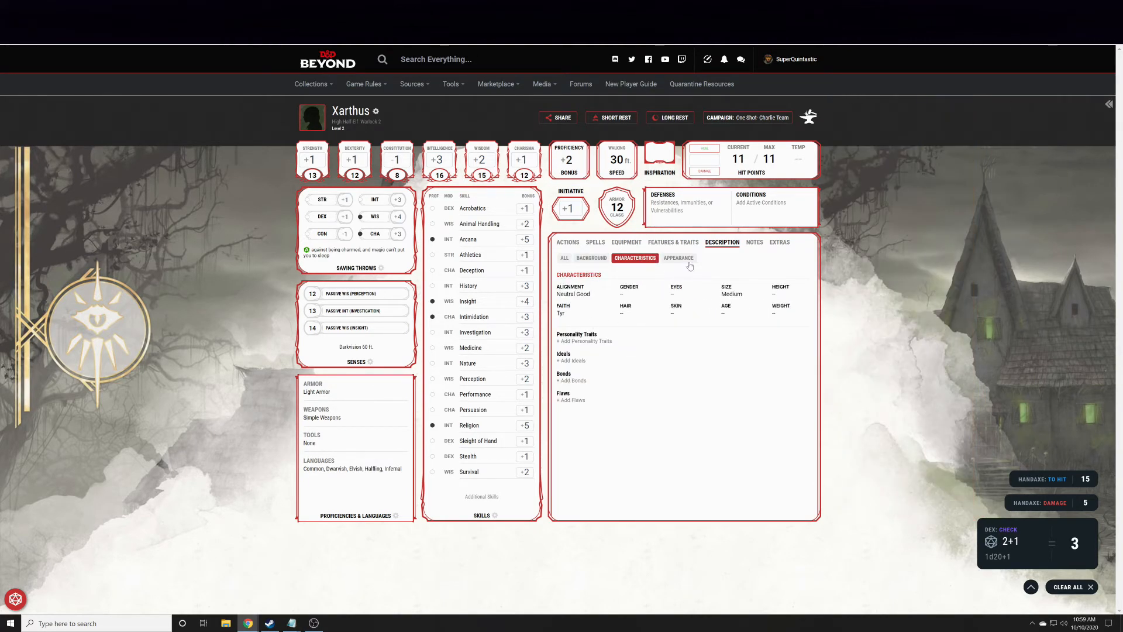
click(687, 261)
click(564, 258)
click(754, 243)
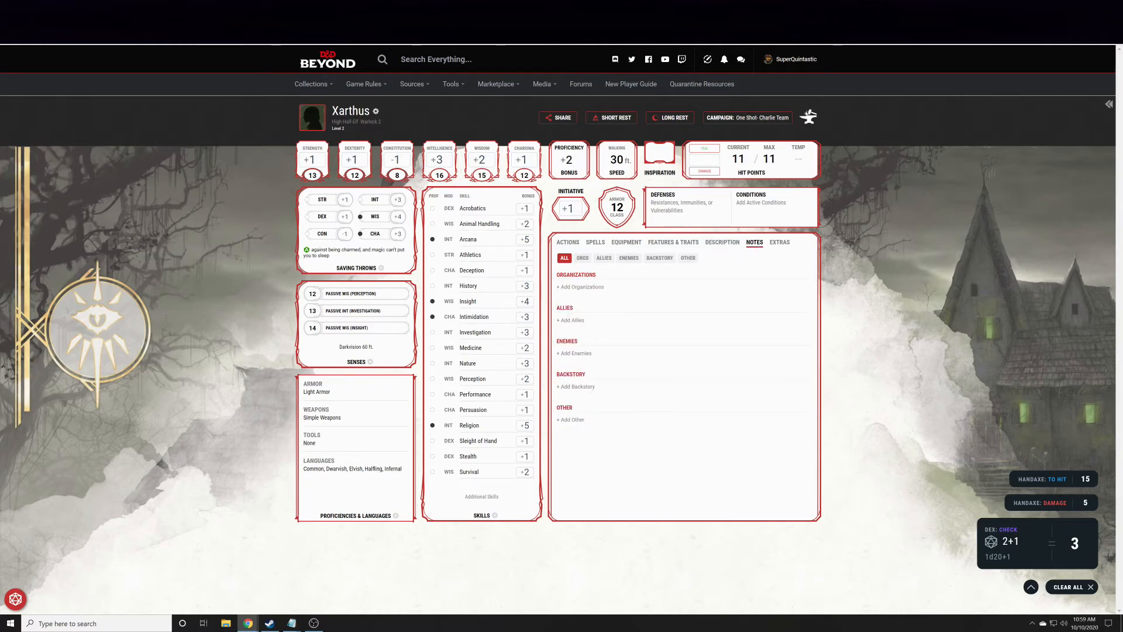
click(779, 243)
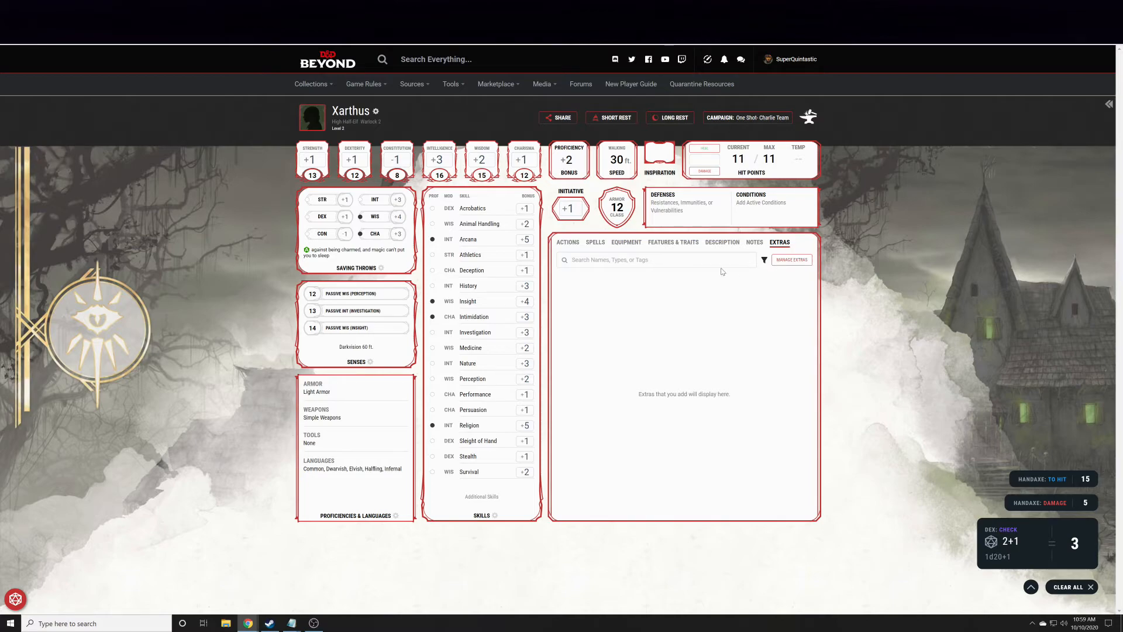
- Edit the Other Possessions list to read 4 sticks of incense and save the change
click(626, 242)
scroll(614, 468, down, 10)
double_click(568, 504)
click(606, 508)
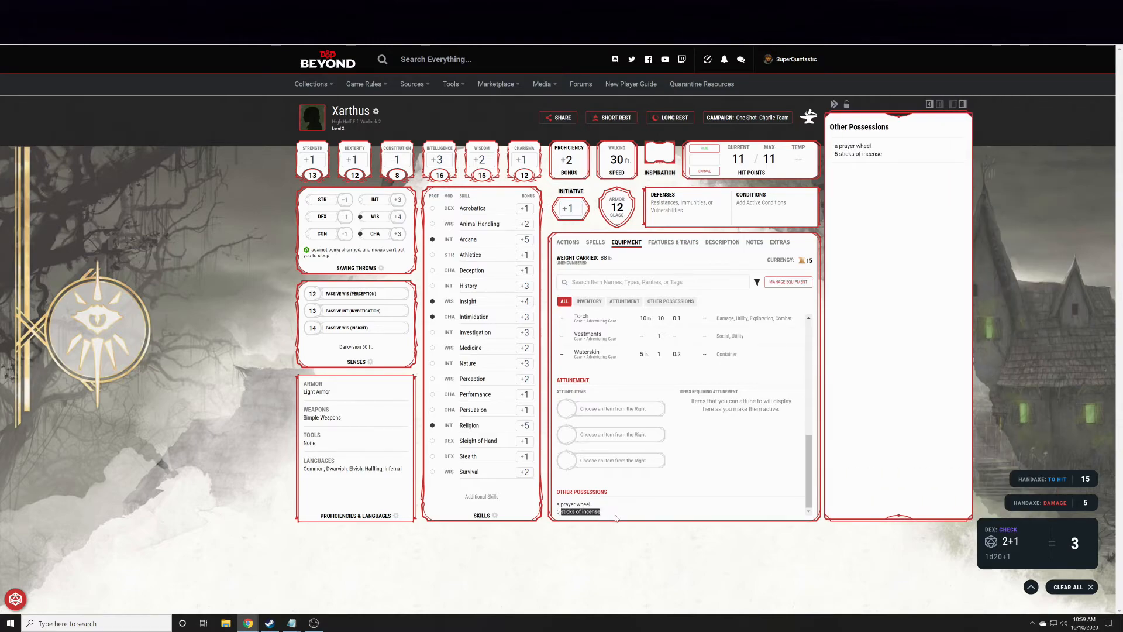
scroll(620, 474, up, 3)
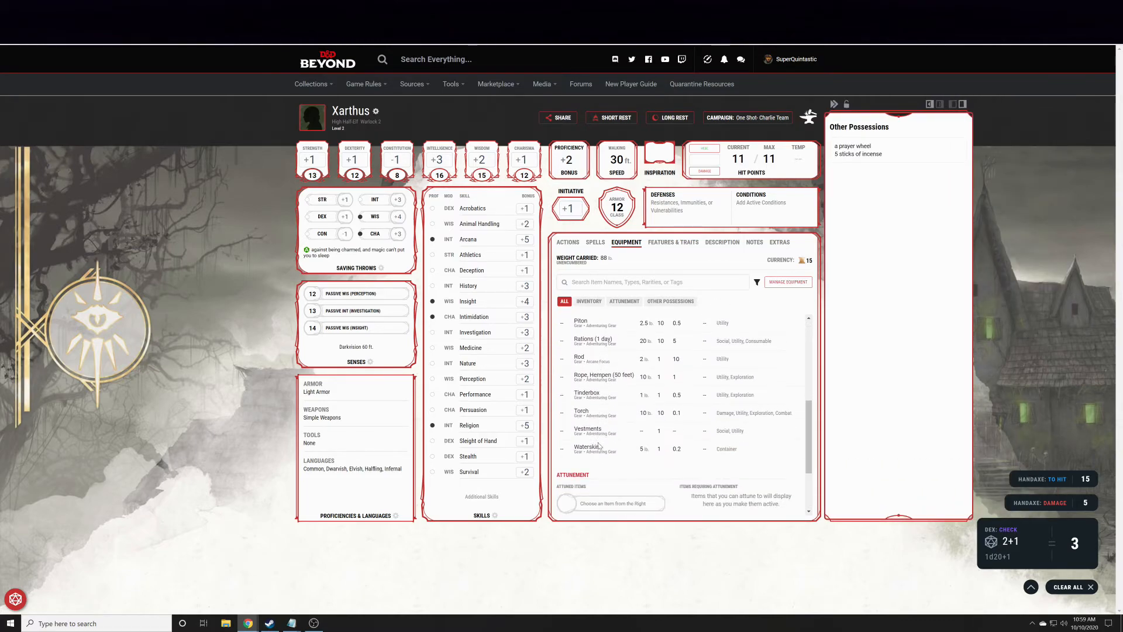
scroll(598, 451, down, 3)
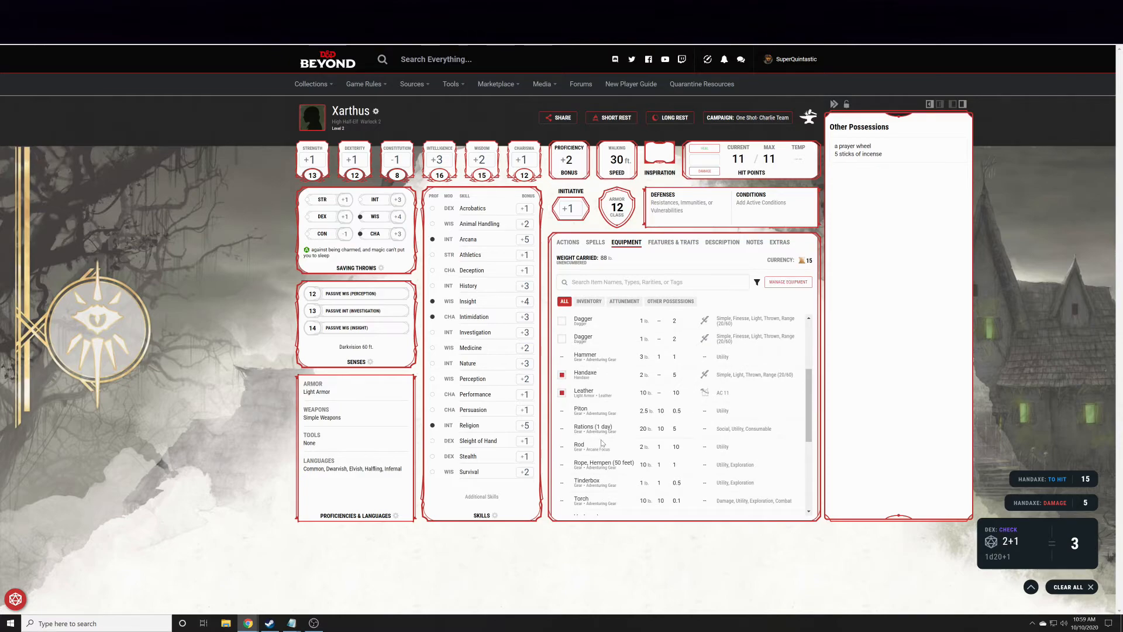
click(609, 516)
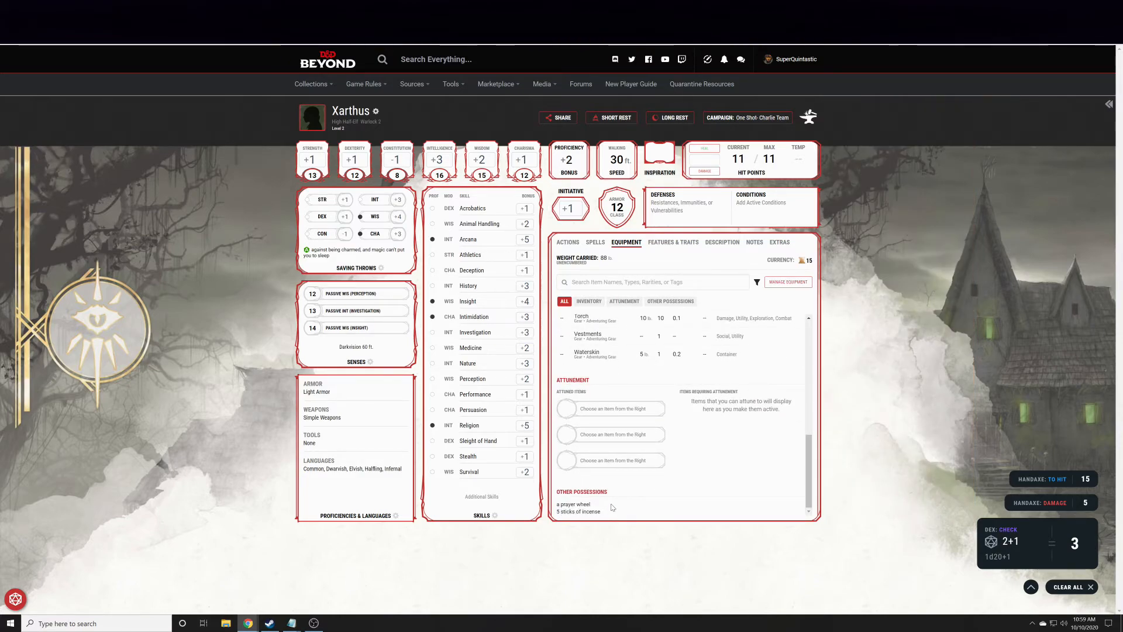
drag(587, 512, 556, 237)
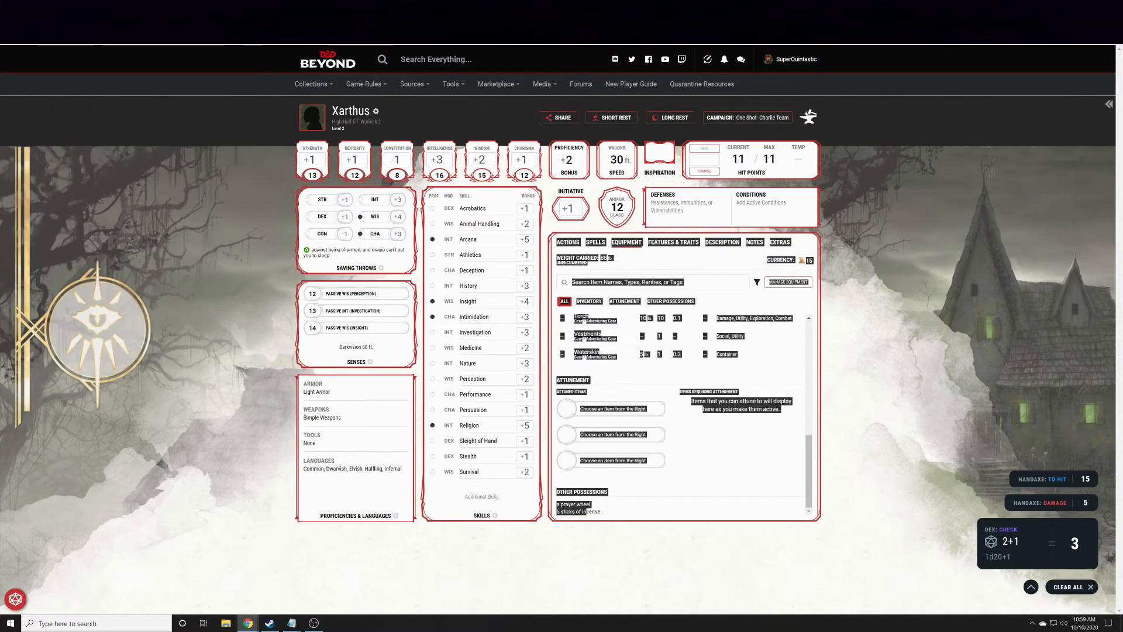
click(587, 511)
click(838, 177)
key(BackSpace)
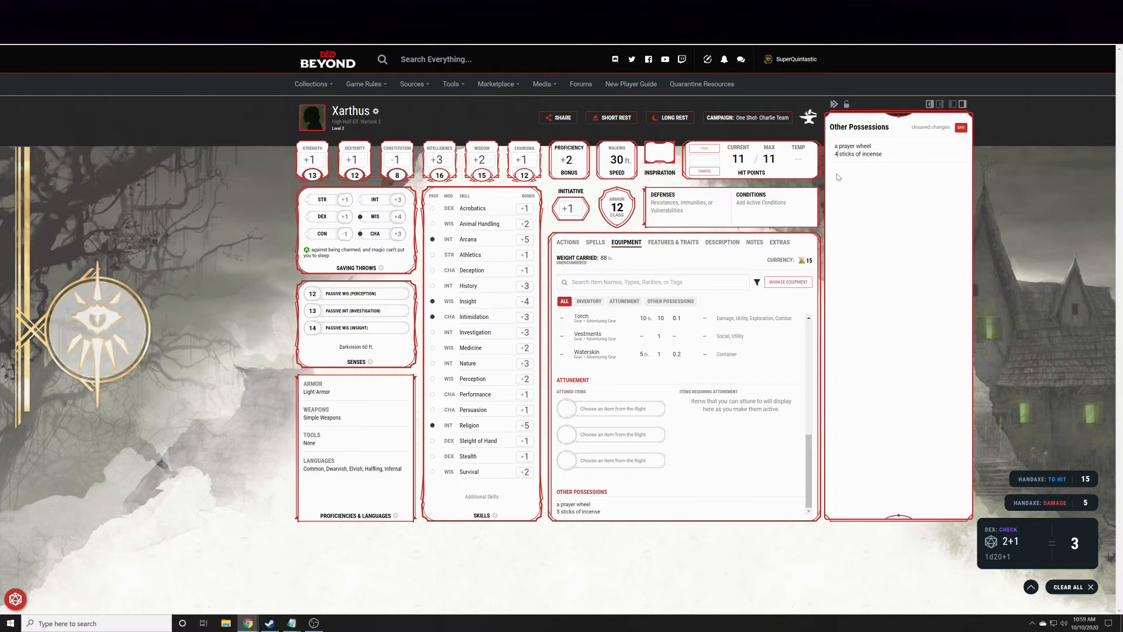
click(961, 128)
click(676, 494)
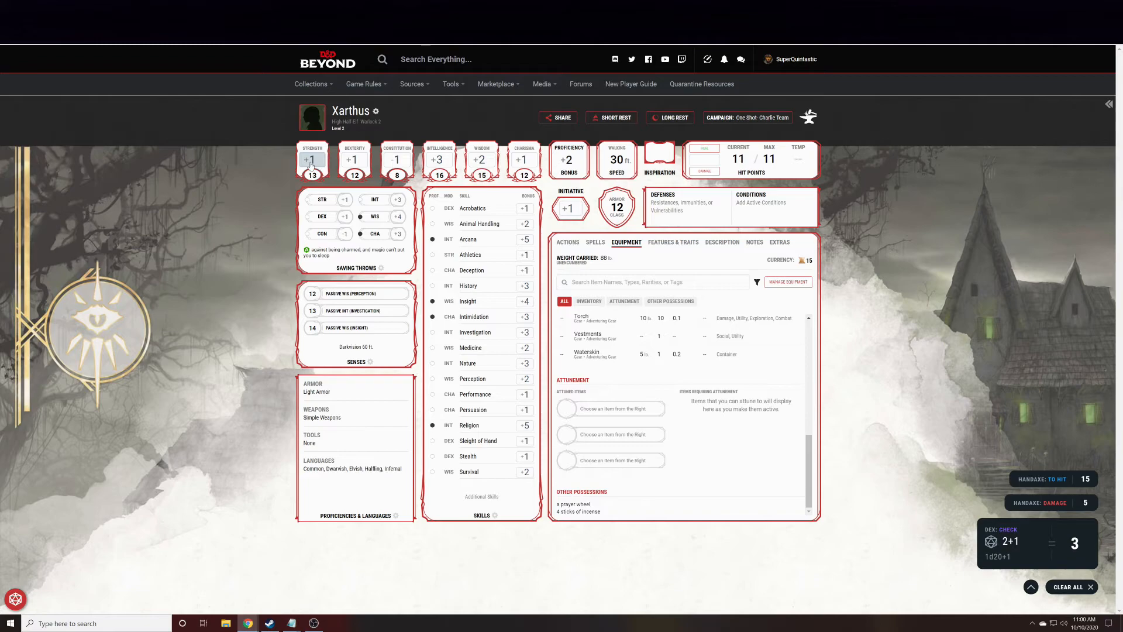
- Roll a Constitution ability check from the character sheet
click(397, 161)
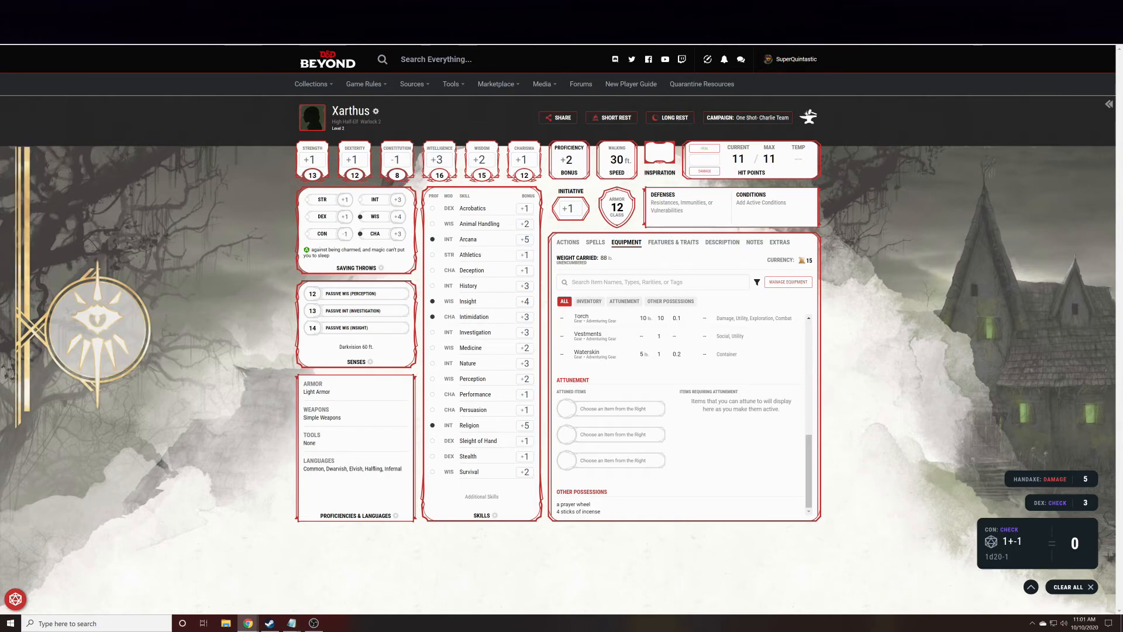
- Roll an Arcana skill check from the character sheet
click(524, 240)
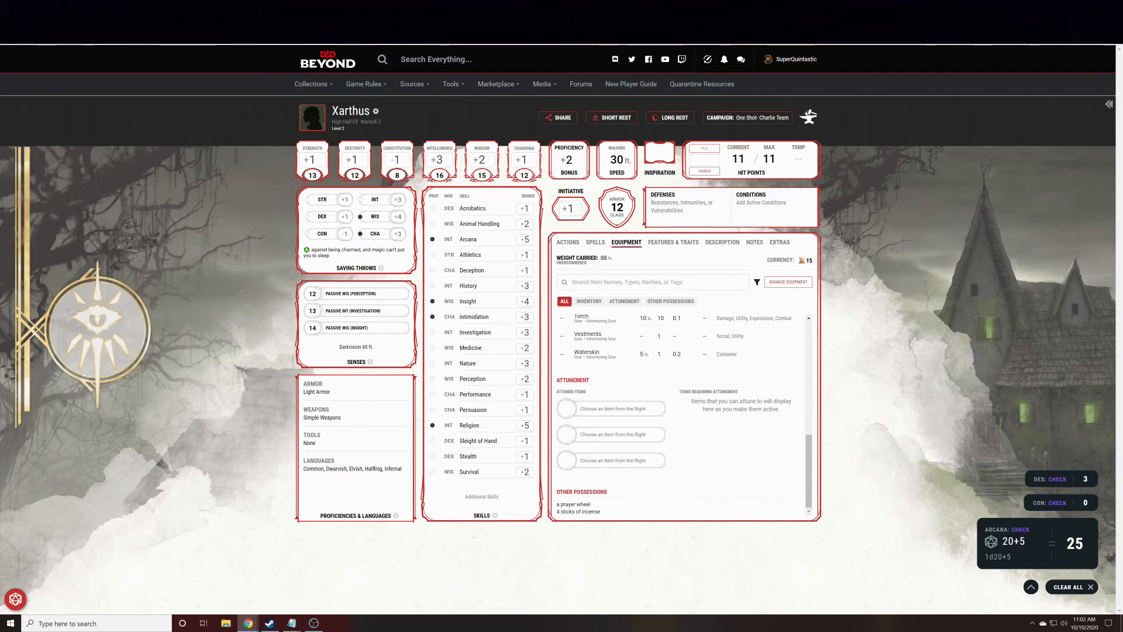
- Apply 4 points of damage to the character's hit points and heal 3 points, leaving hit point management closed
click(704, 160)
text(4)
click(704, 171)
click(752, 171)
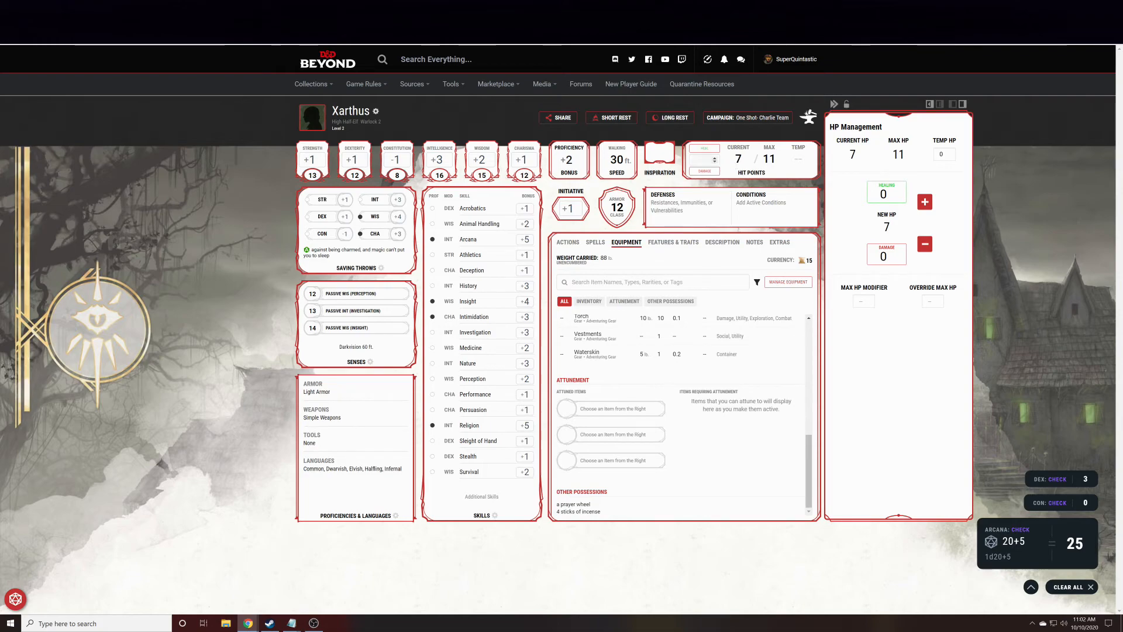
click(702, 159)
text(3)
click(696, 148)
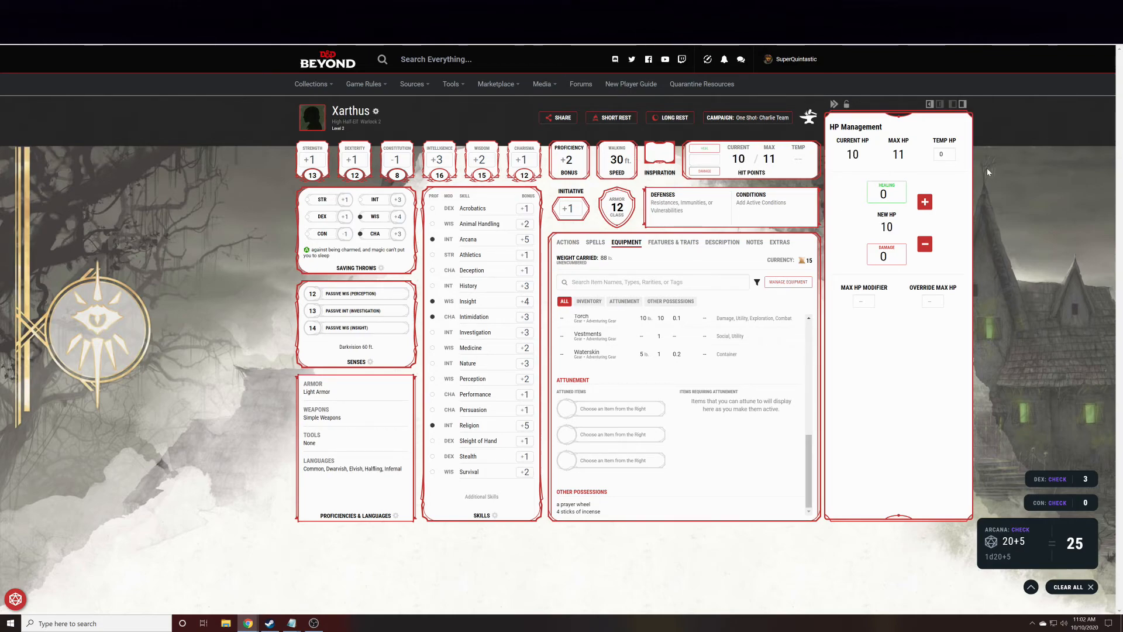
click(833, 105)
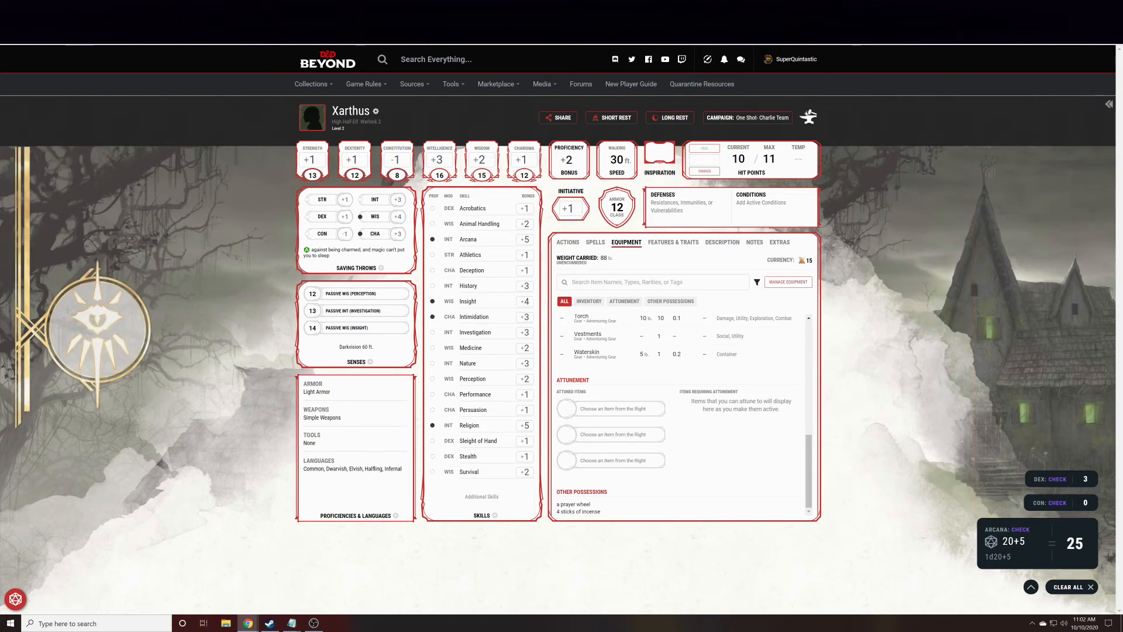
- Grant the character Inspiration, view the Inspiration rules, and remove it again
click(659, 156)
click(663, 164)
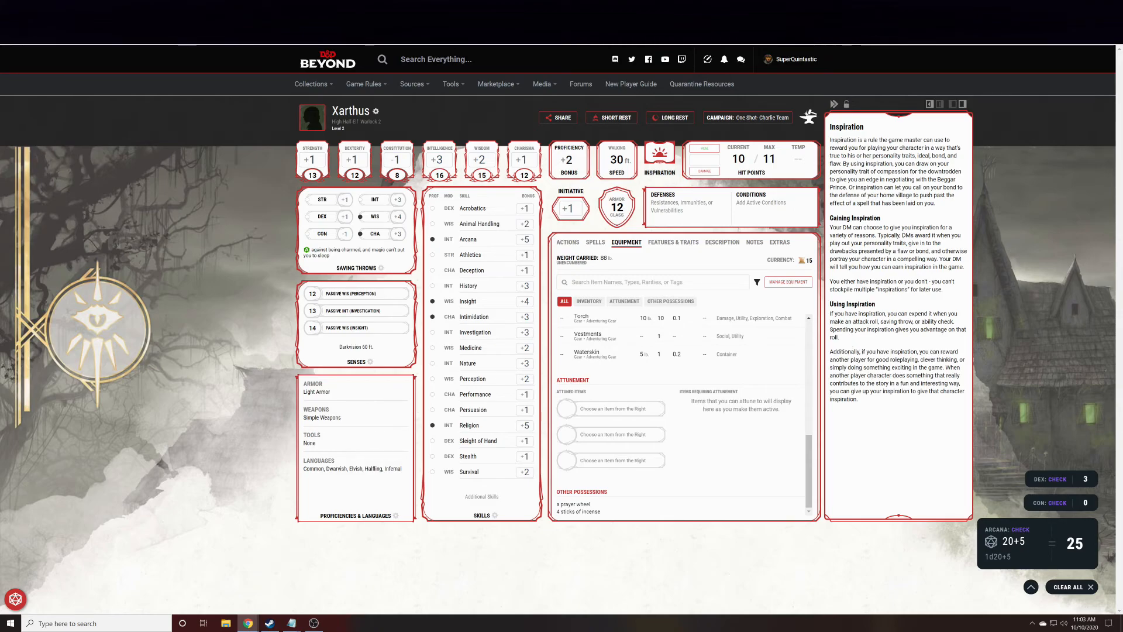
click(660, 155)
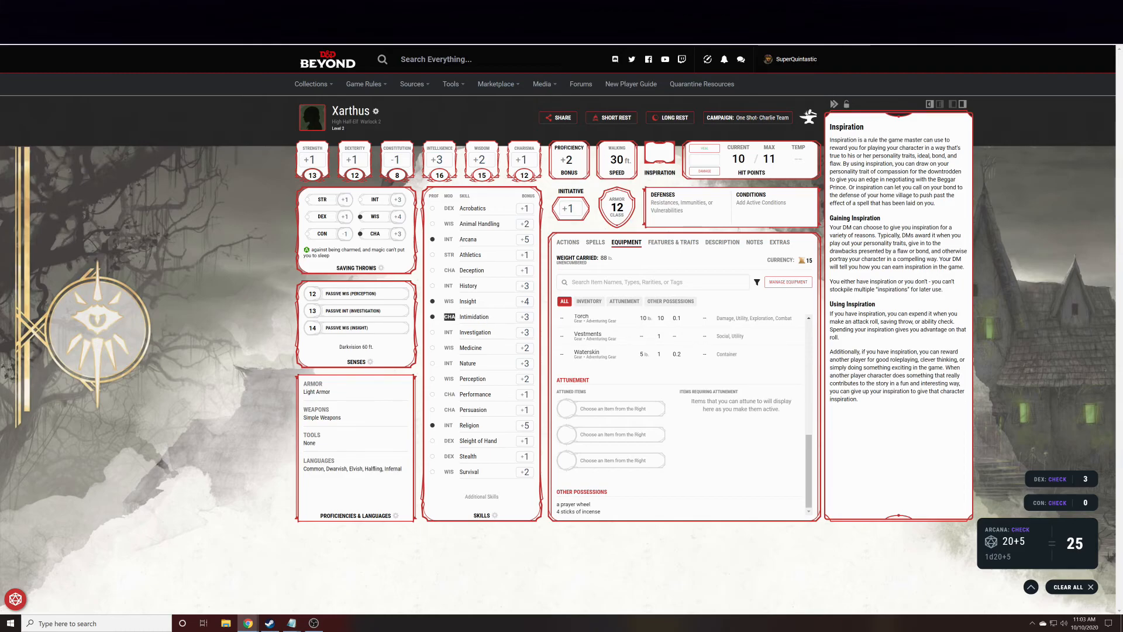
- View the Intimidation skill's description and roll initiative for the character
click(450, 317)
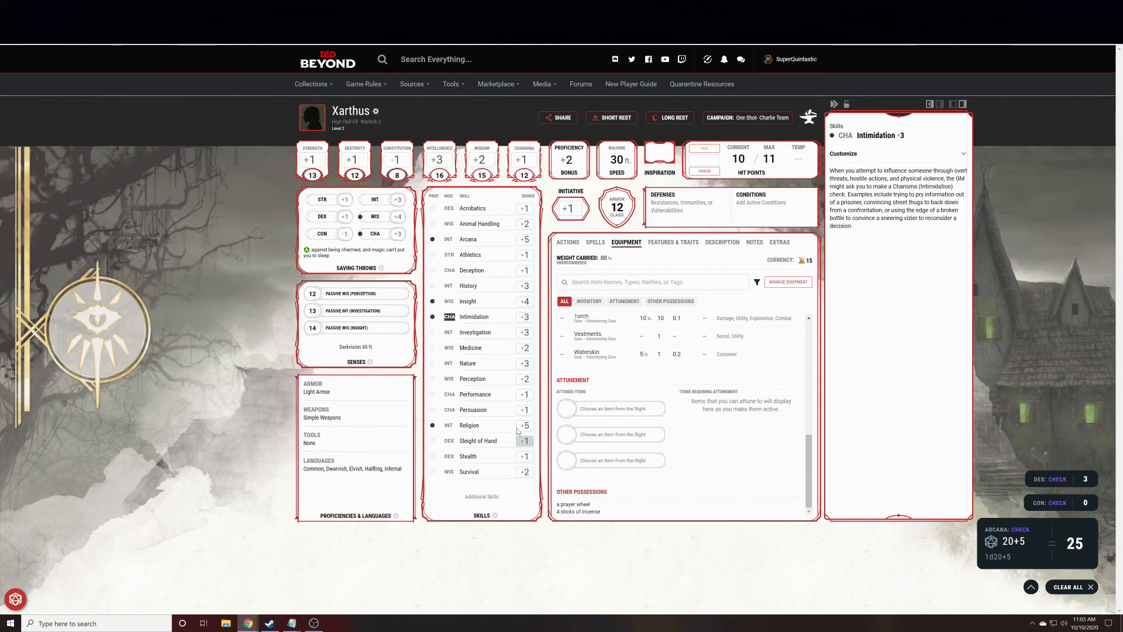
click(572, 211)
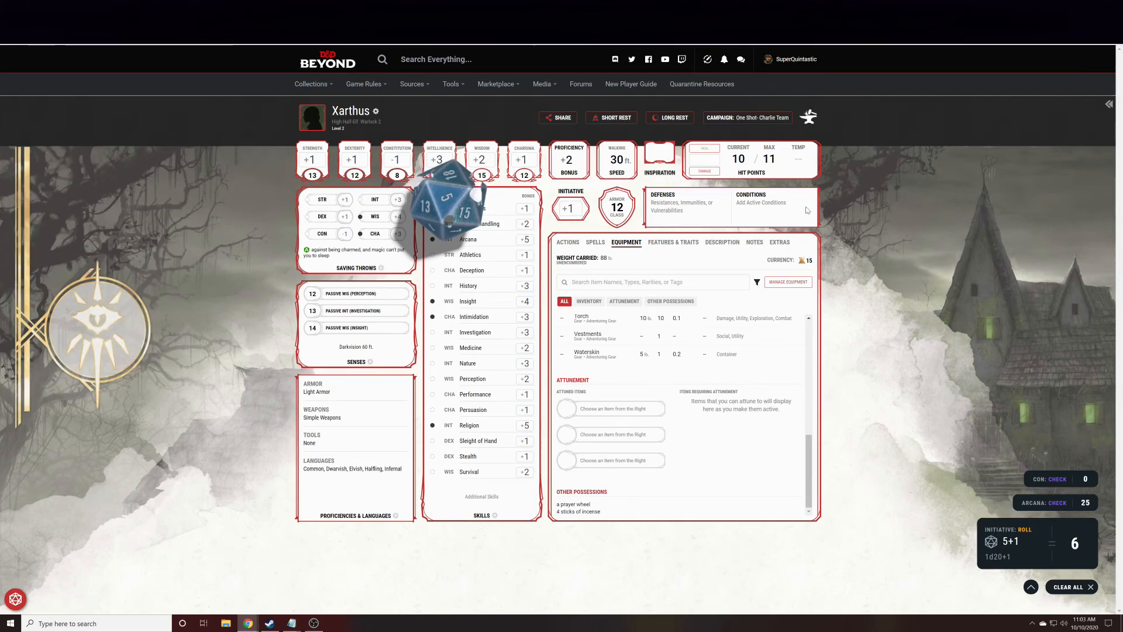
- Activate the Restrained condition, read its effects, and deactivate it again
click(765, 211)
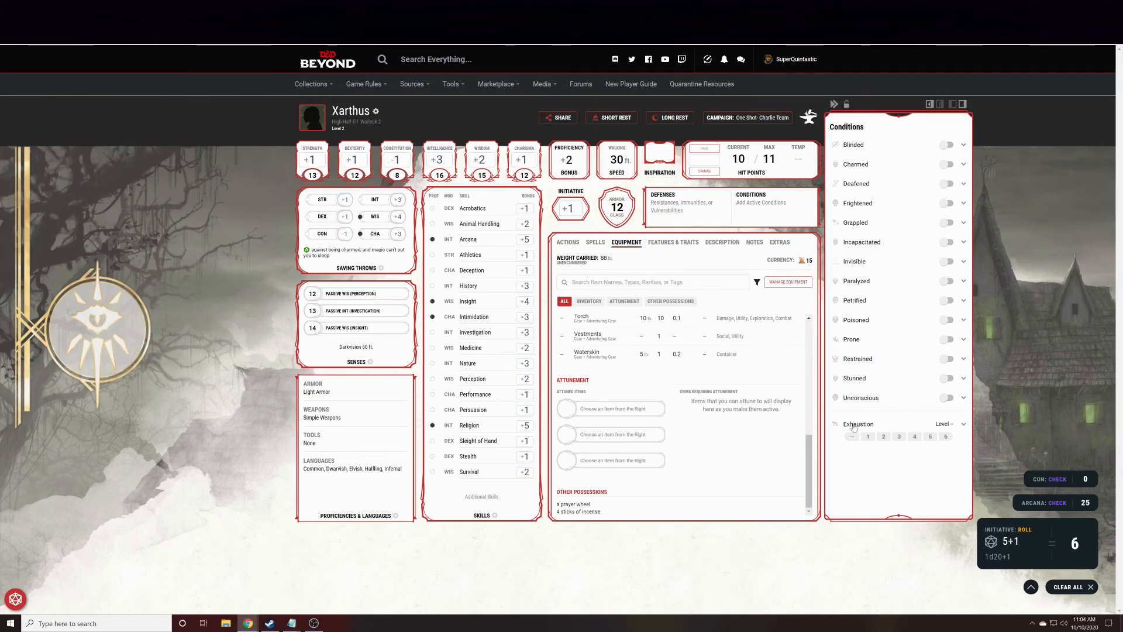
click(952, 359)
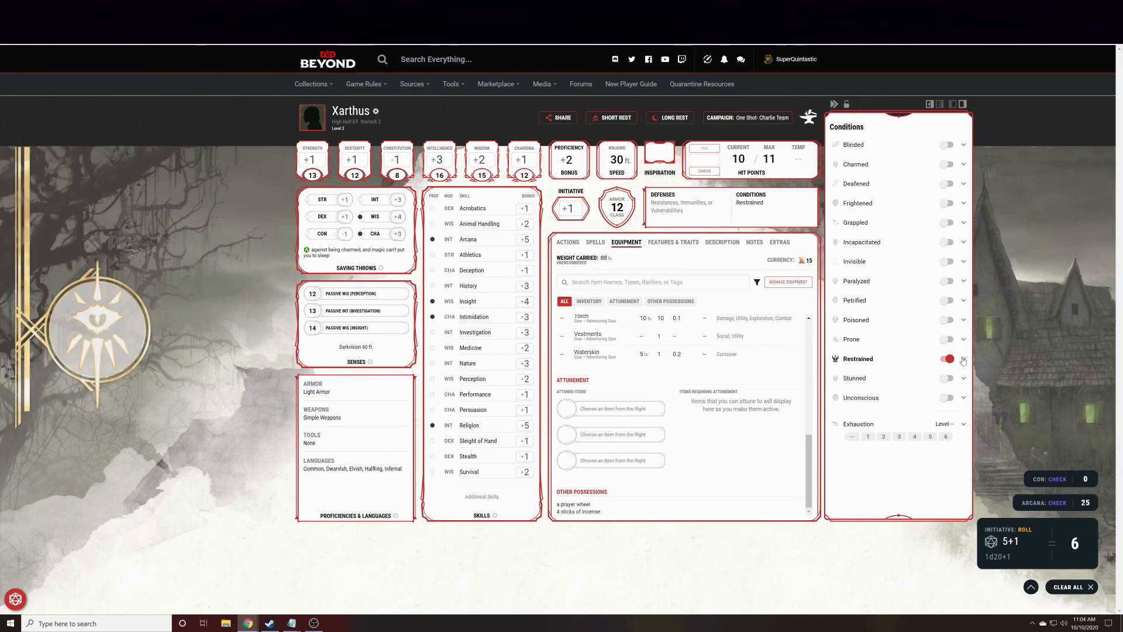
click(963, 360)
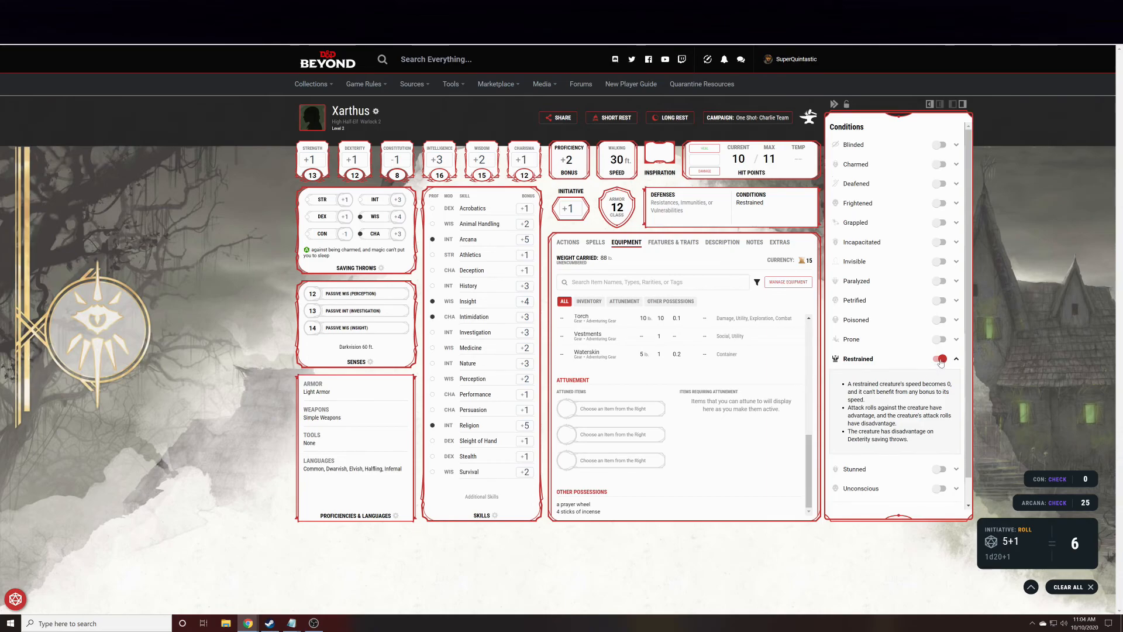
drag(848, 384, 914, 440)
click(877, 405)
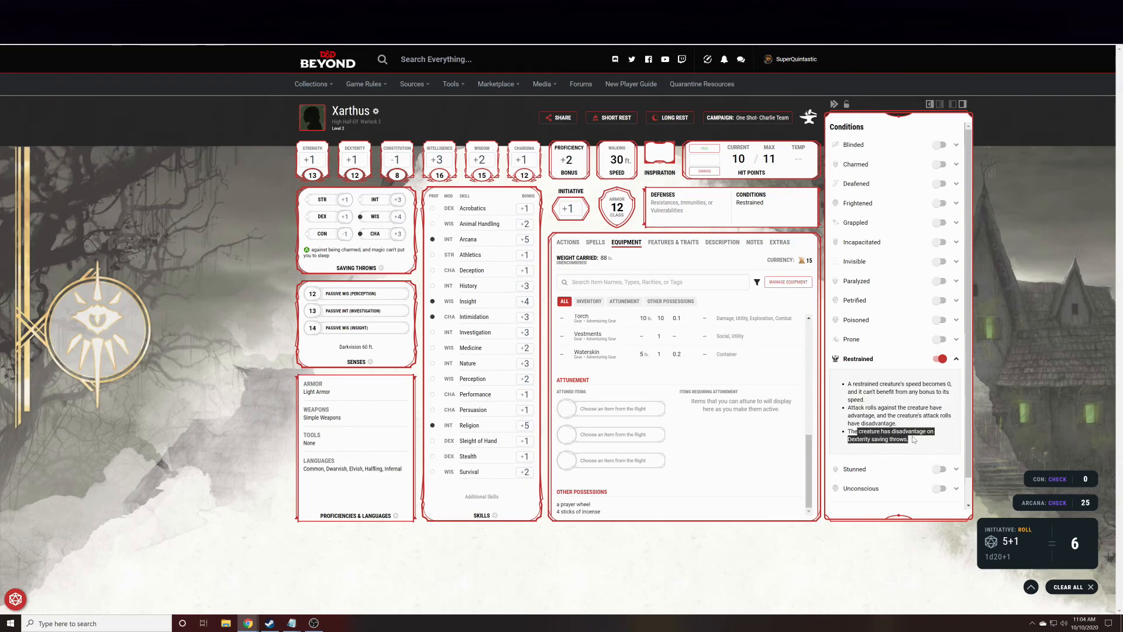
click(940, 358)
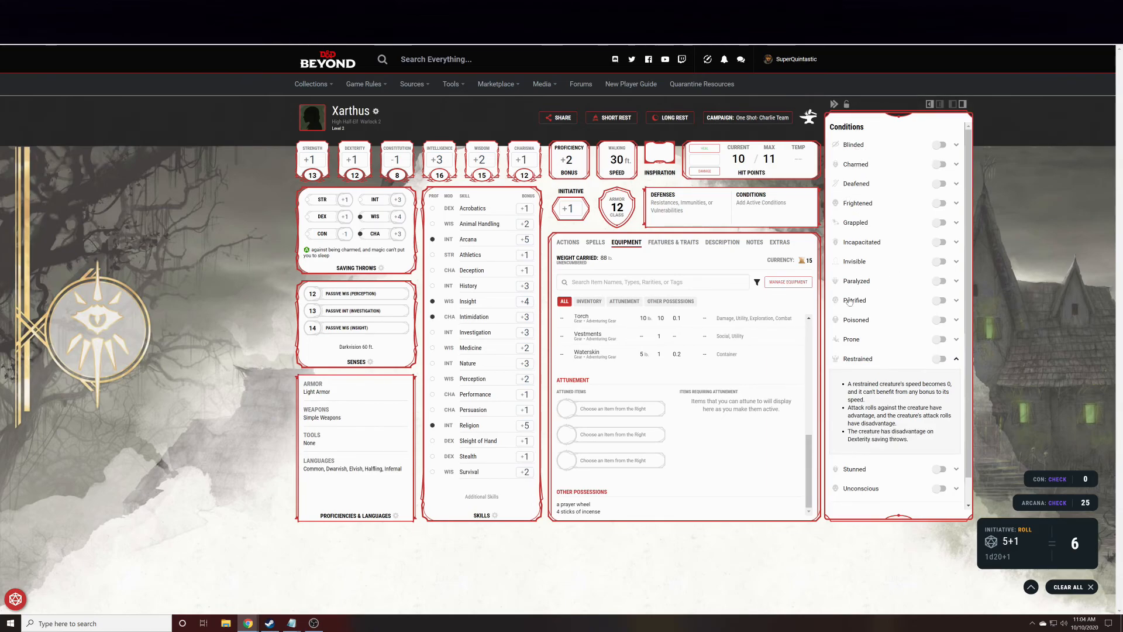
click(834, 104)
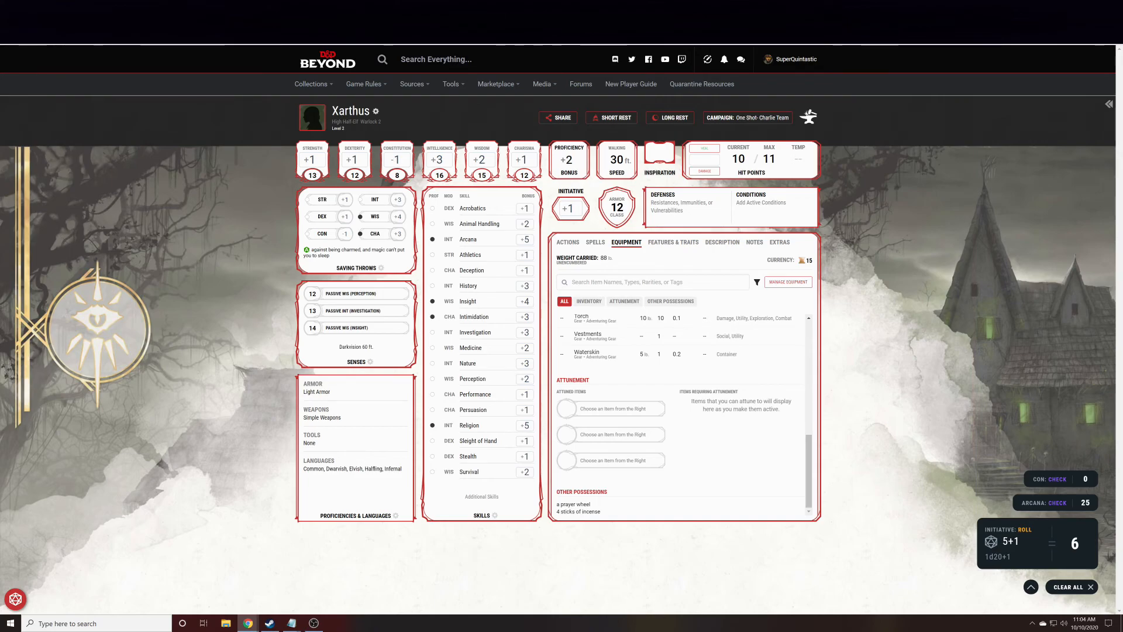
- Customize the character's defenses by adding a resistance to Acid
click(814, 202)
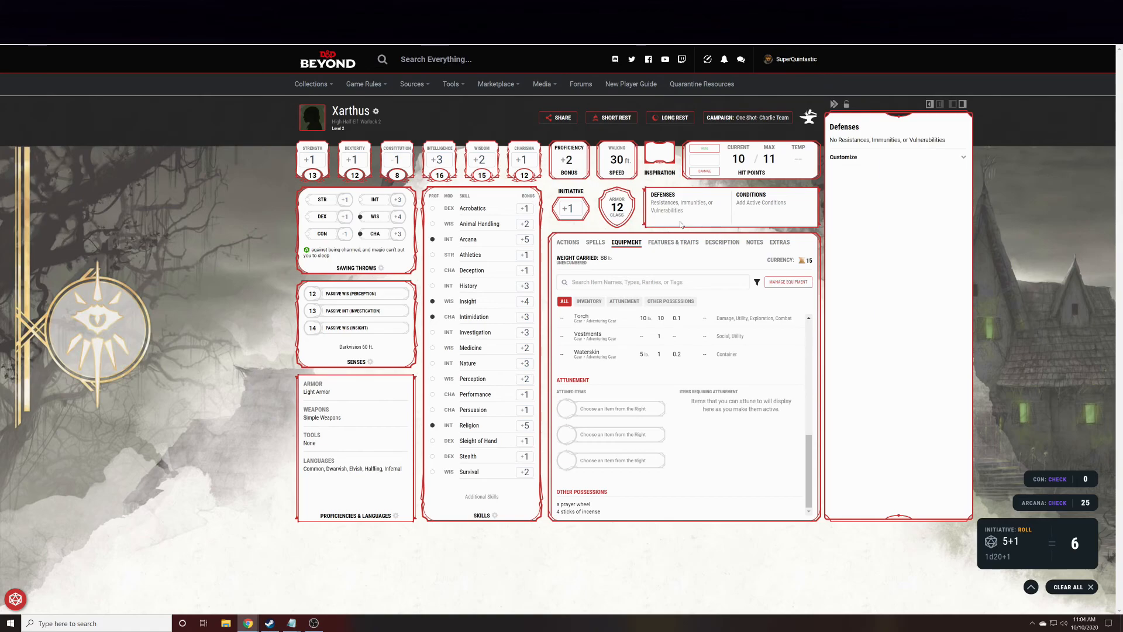
click(952, 159)
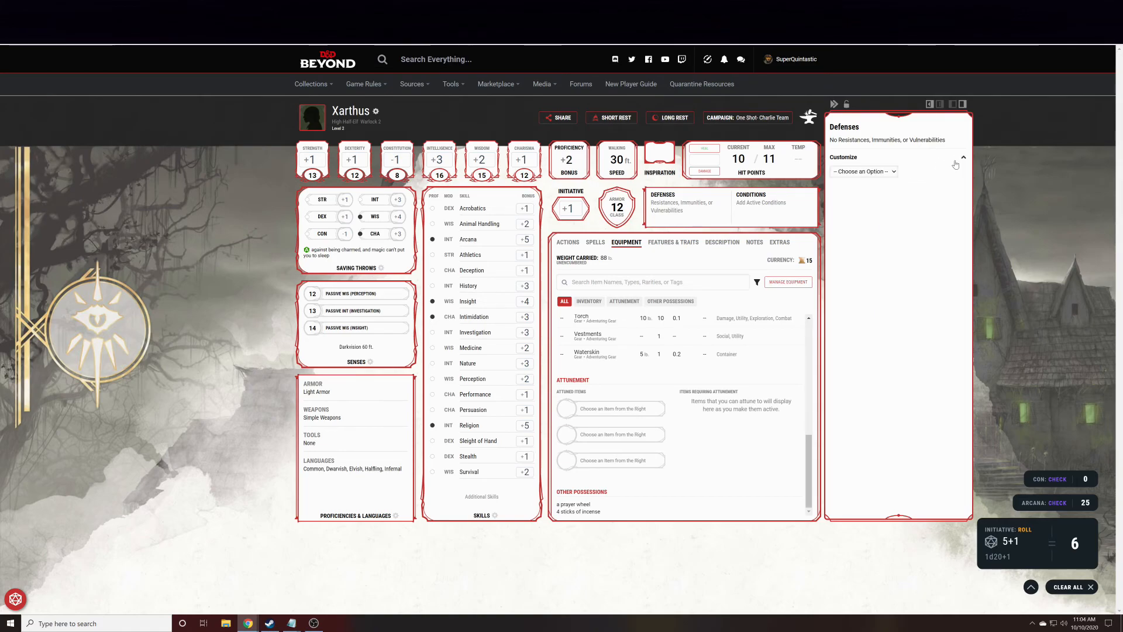
click(858, 172)
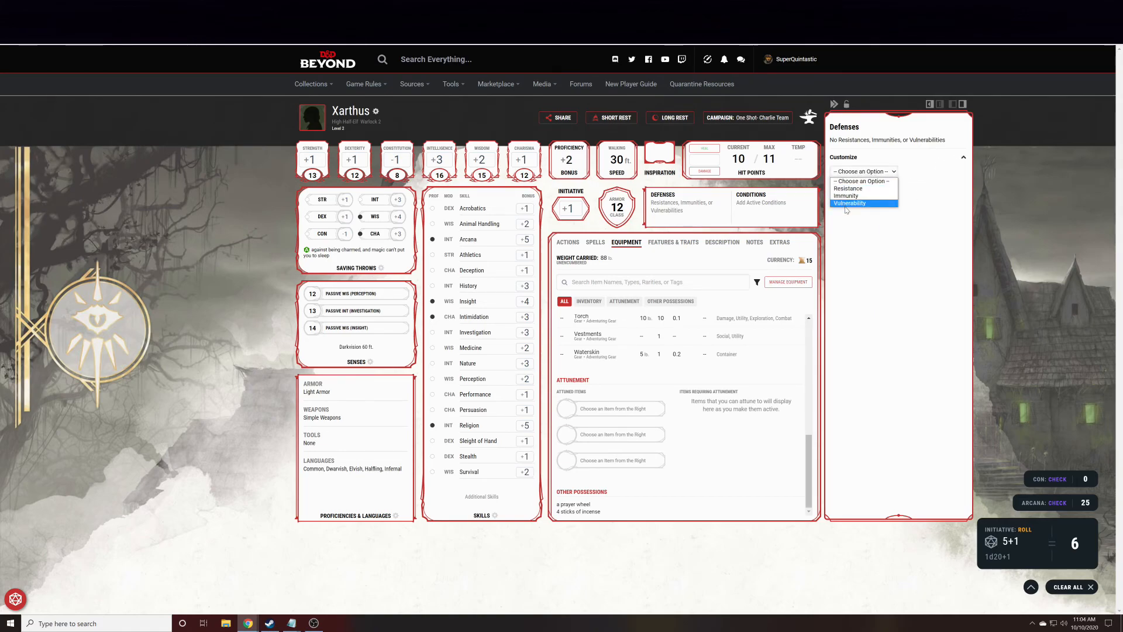
click(849, 188)
click(925, 172)
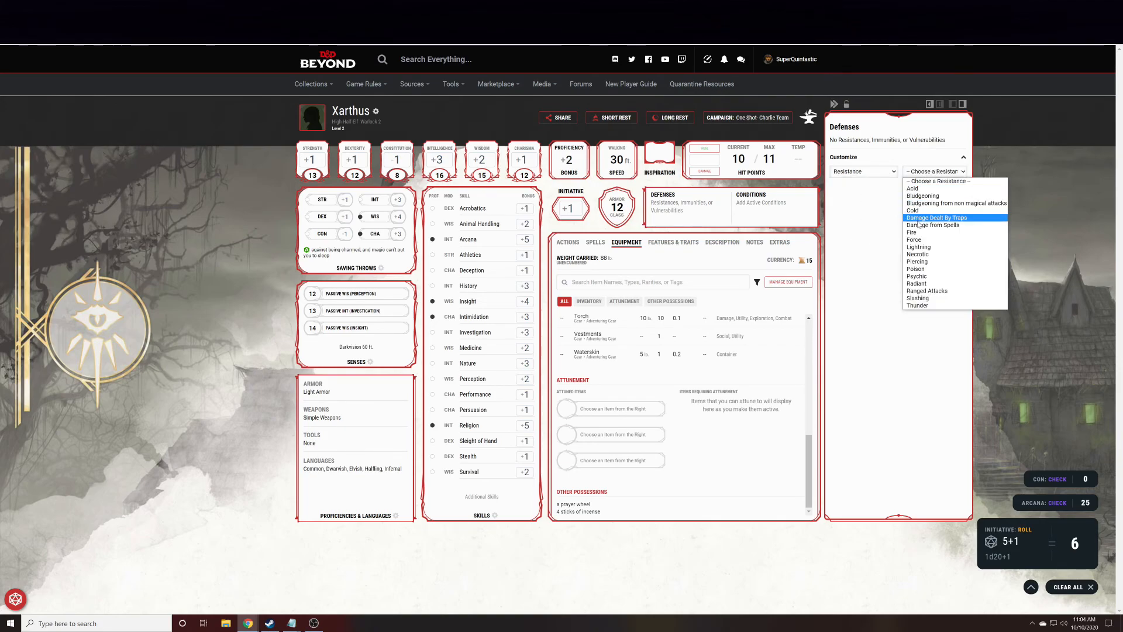
click(921, 190)
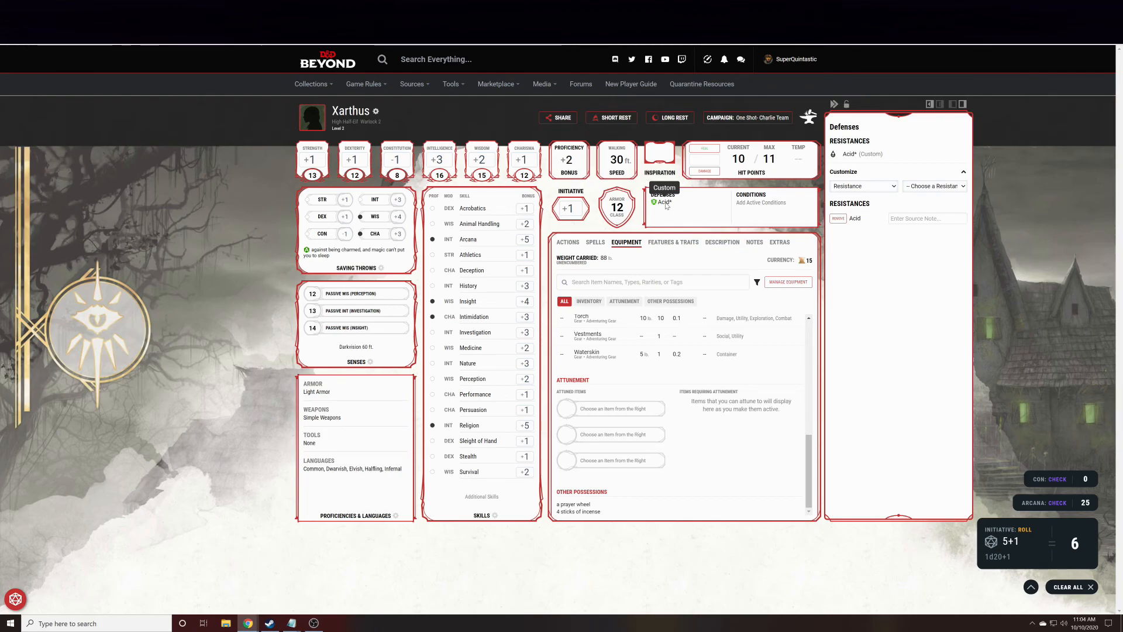
- Add an immunity to Acid and a vulnerability to Acid to the character's custom defenses
click(844, 186)
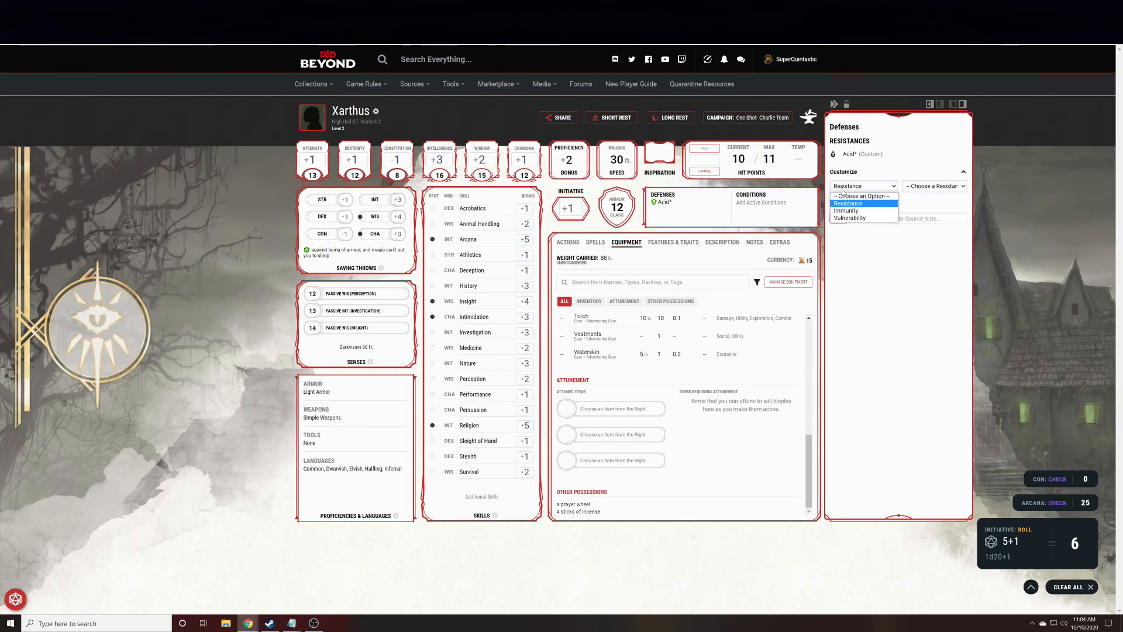
click(845, 212)
click(934, 186)
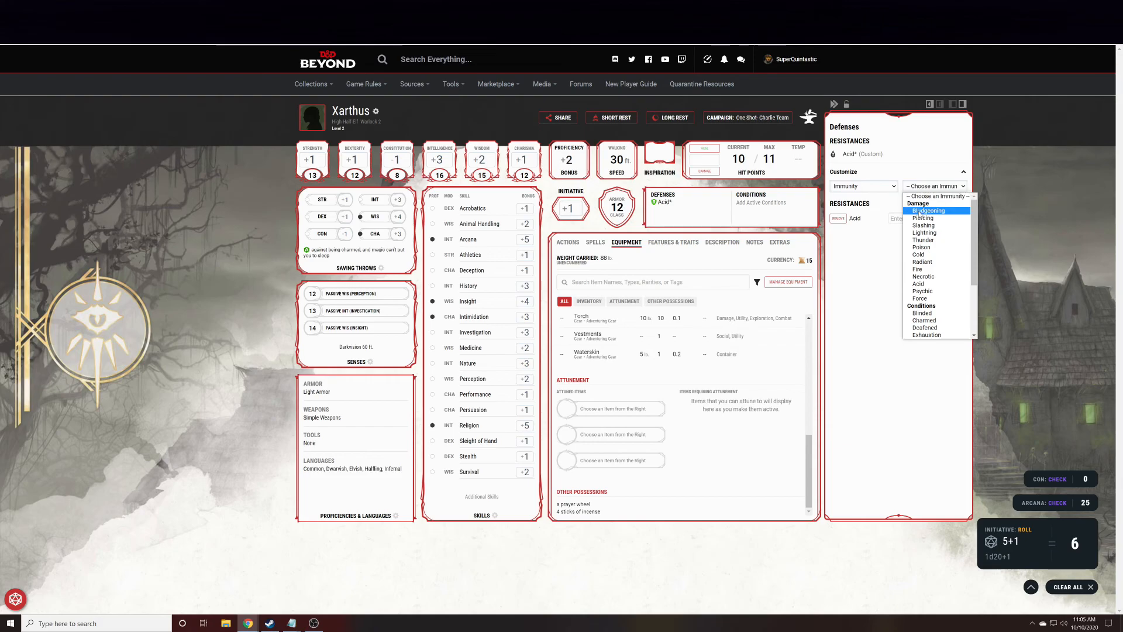
click(919, 284)
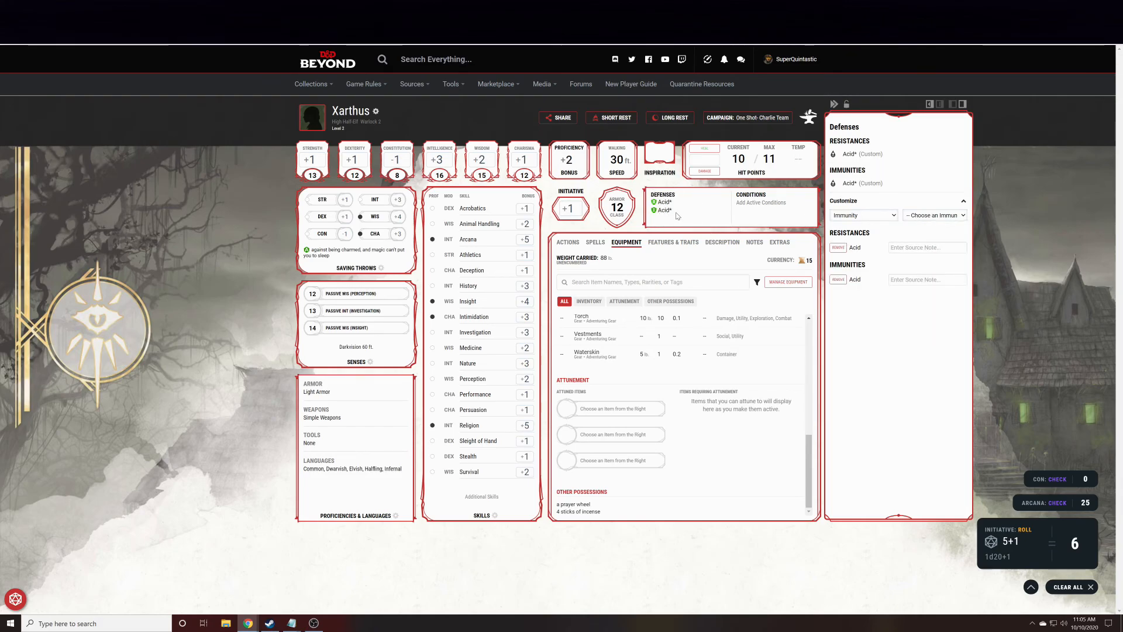
click(861, 216)
click(858, 247)
click(906, 218)
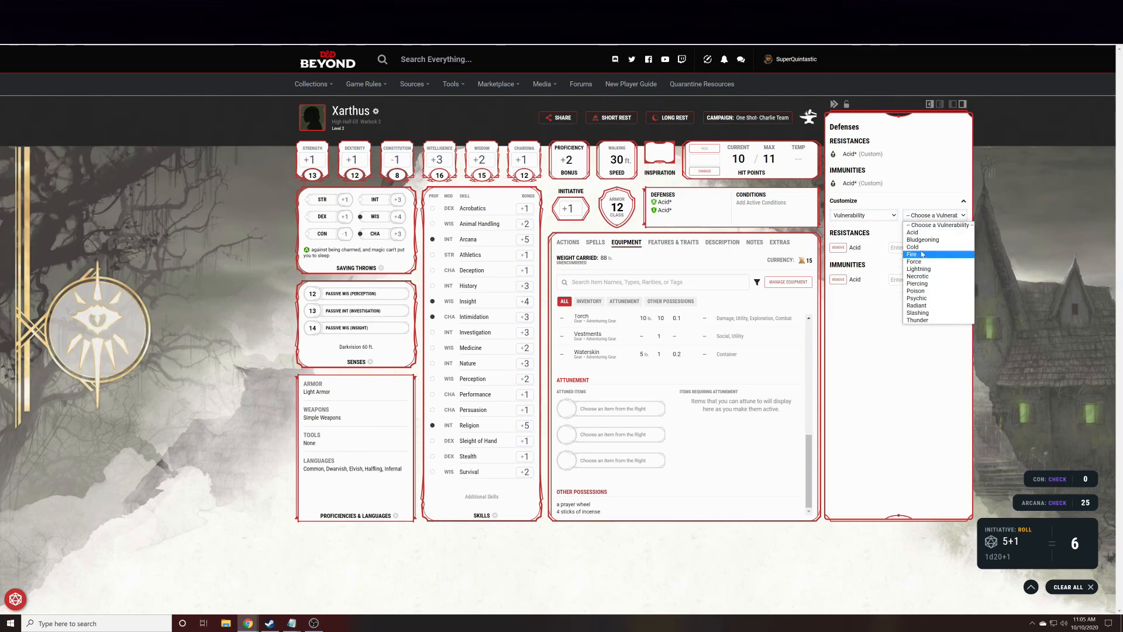
click(927, 234)
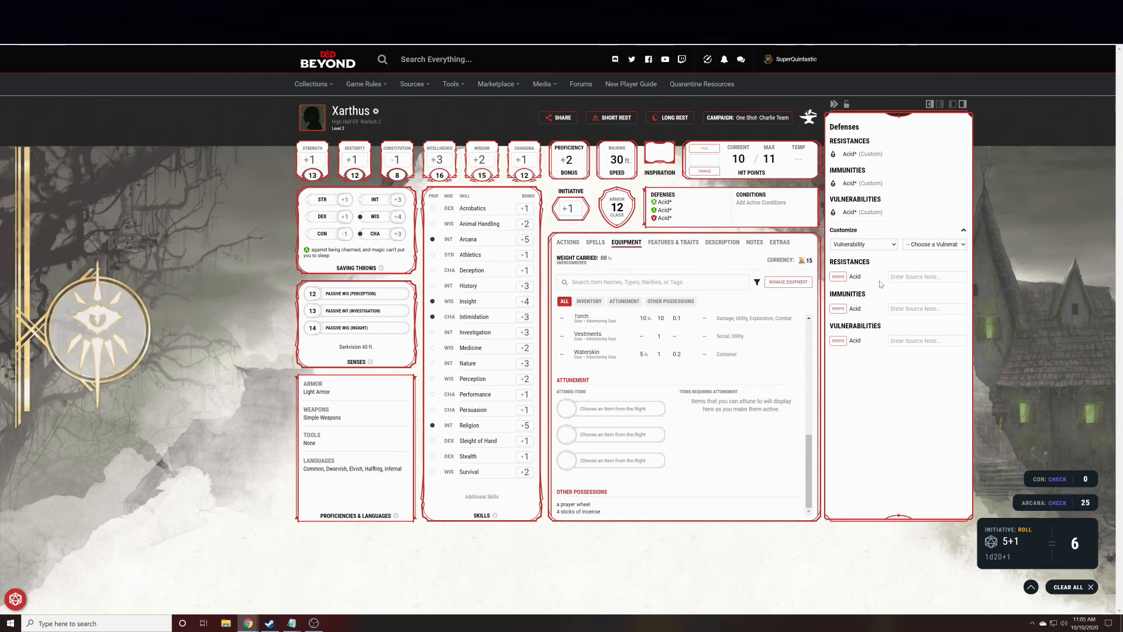
- Remove the custom Acid resistance, immunity and vulnerability from the character's defenses
click(836, 277)
click(838, 280)
click(839, 219)
- Add a custom Acid resistance with the source note Gnome Ritual and close the defenses settings
click(863, 172)
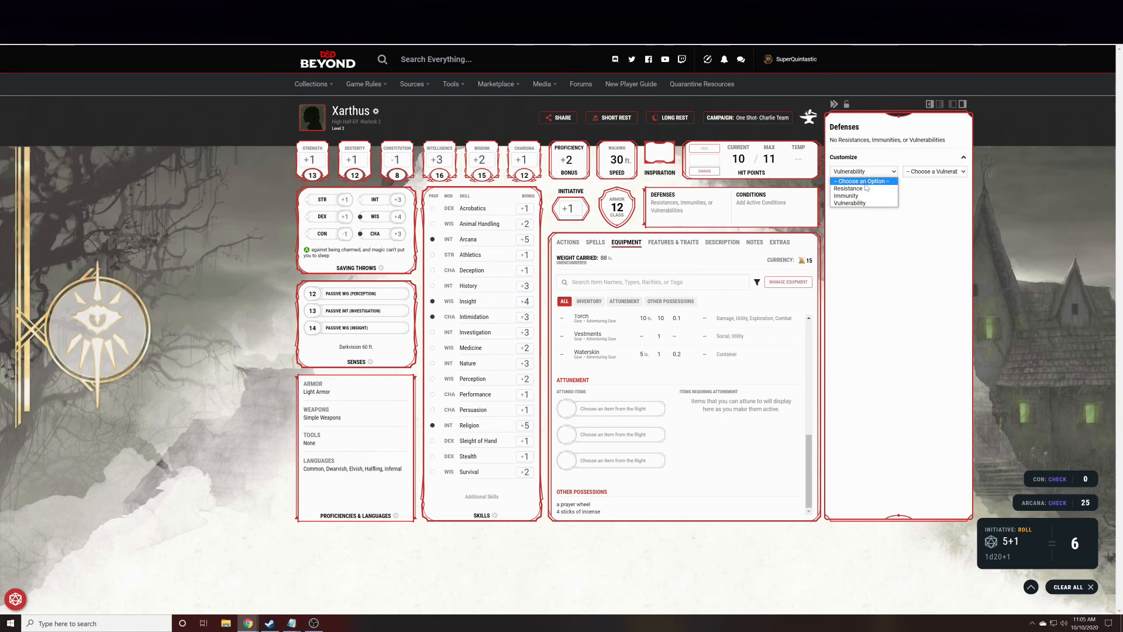
click(854, 181)
click(935, 171)
click(930, 186)
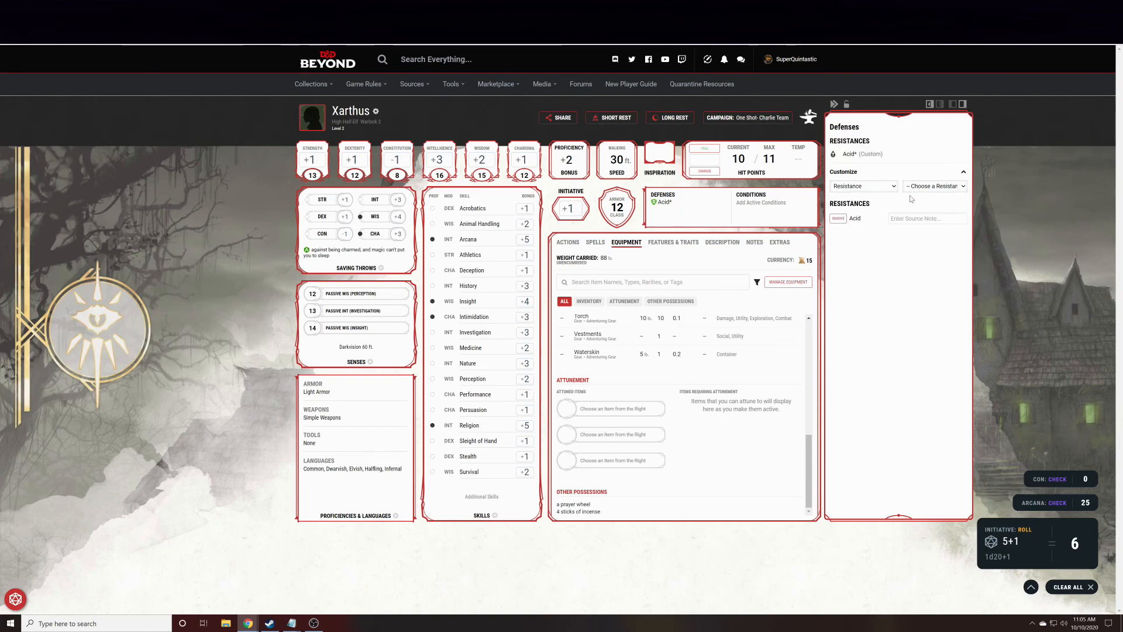
click(917, 219)
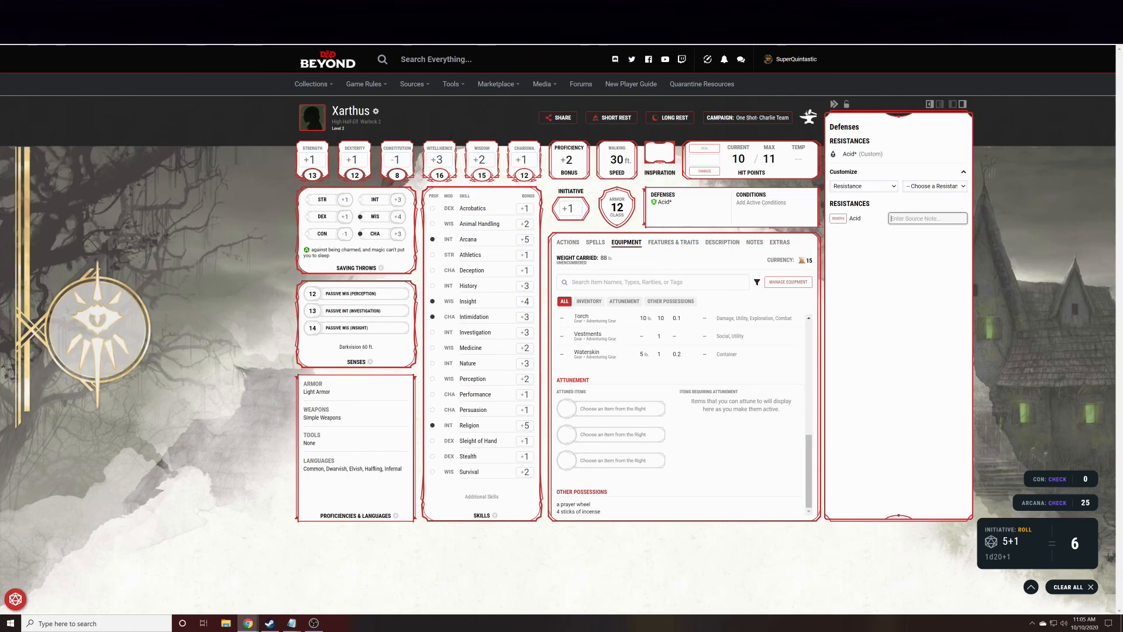
text(Gnonome Ritual)
click(900, 258)
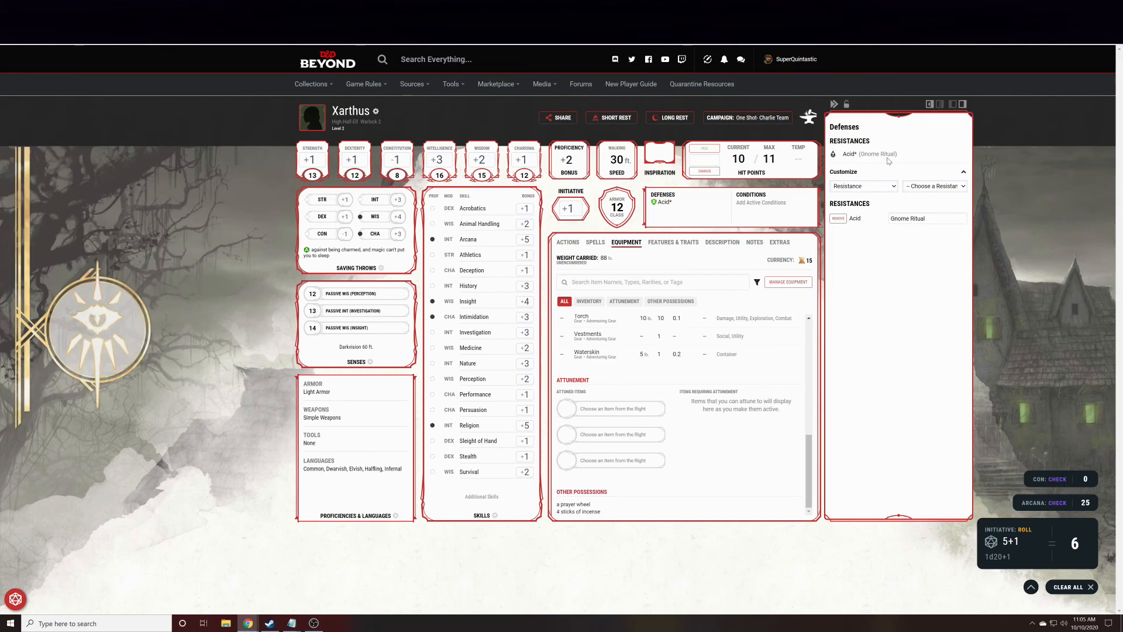
click(834, 104)
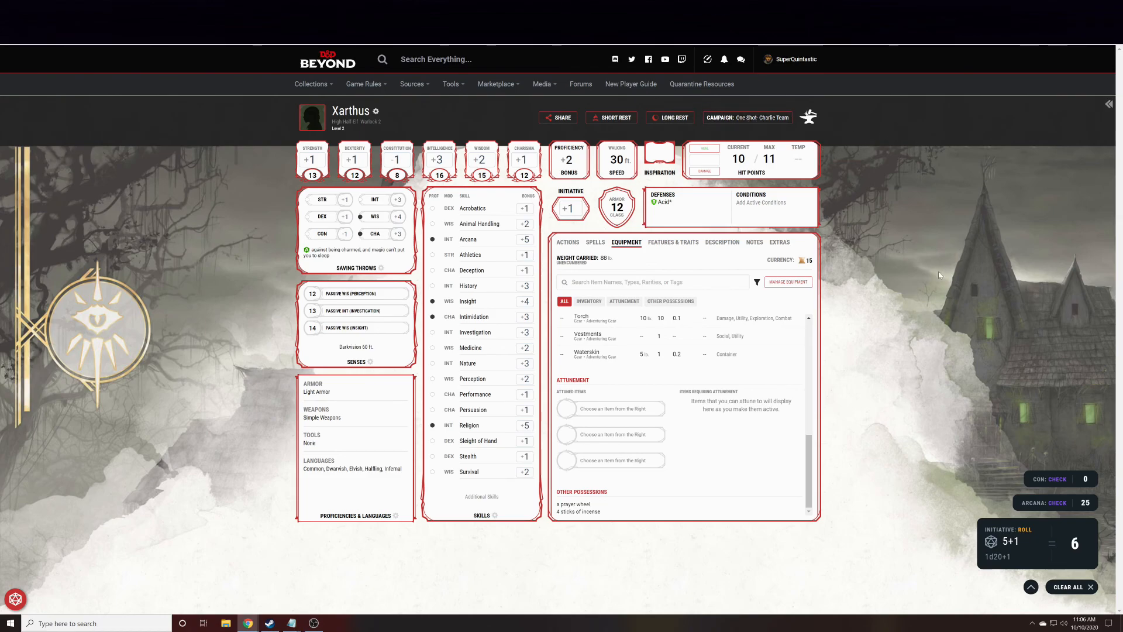
- View the Warlock class level and features in the character builder and return to the character sheet
click(809, 121)
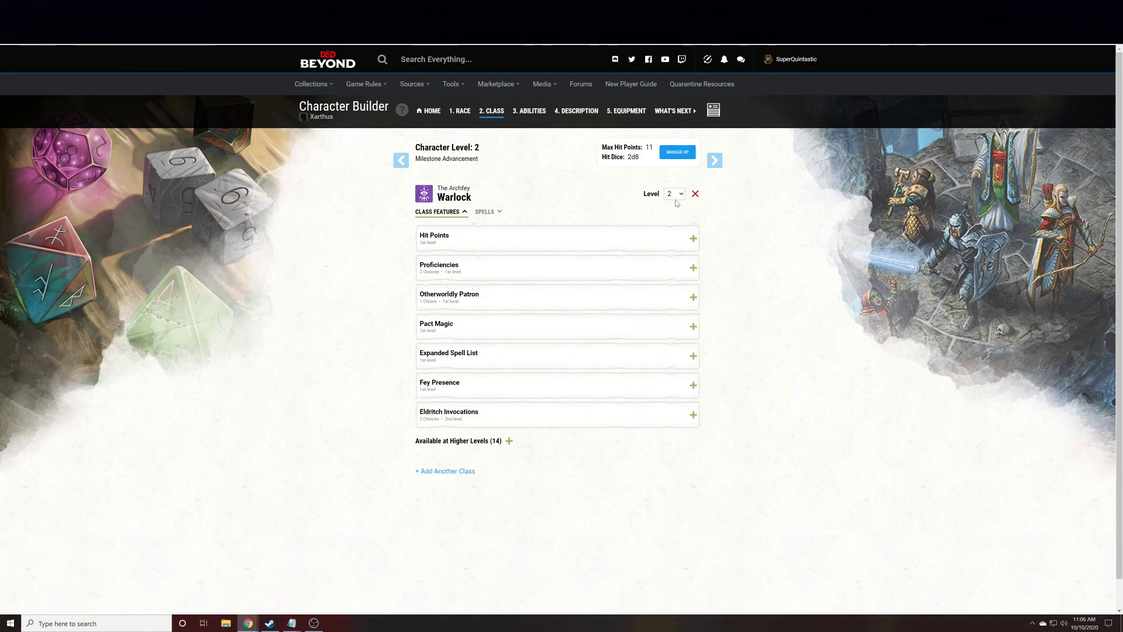
click(710, 111)
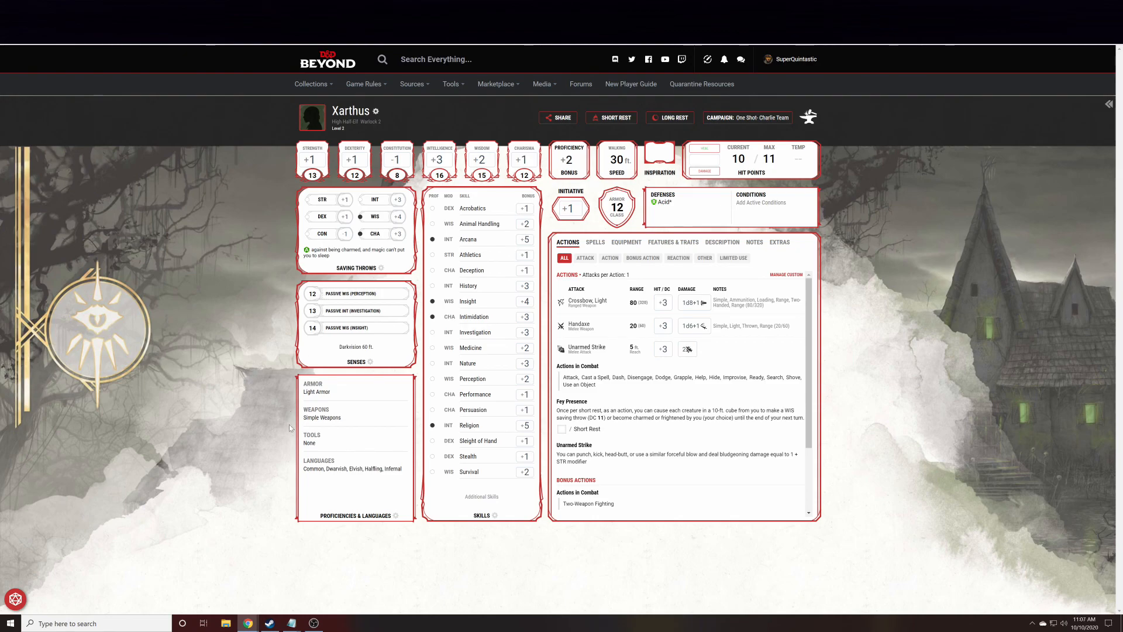
- Review the character's armor, weapon, tool and language proficiencies and the option for adding new ones
click(351, 468)
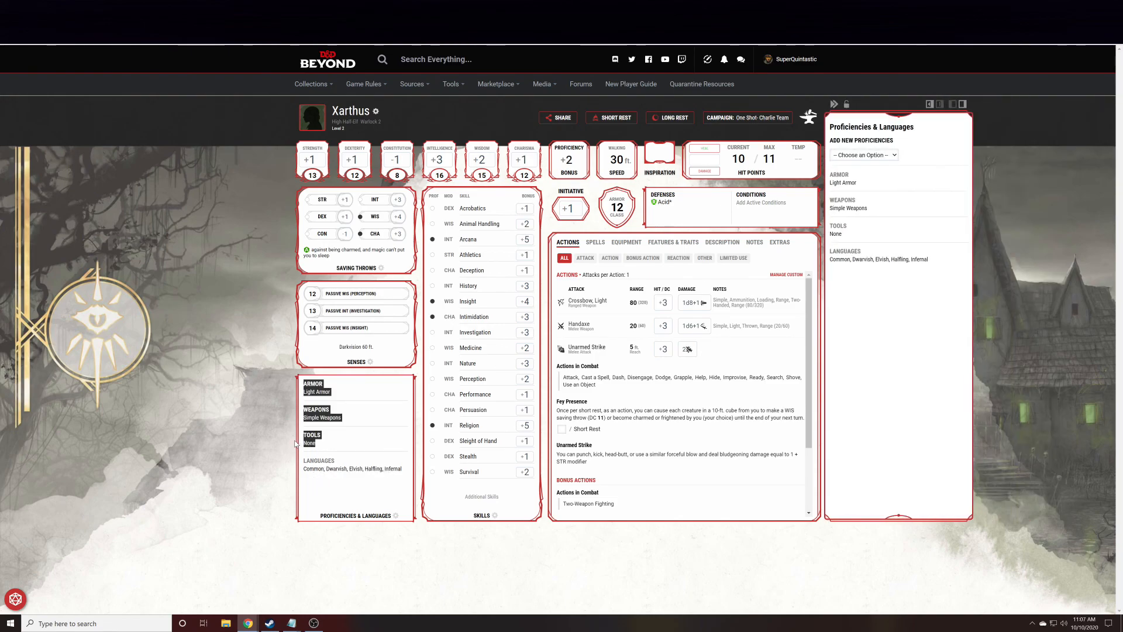
drag(346, 419, 304, 384)
click(325, 393)
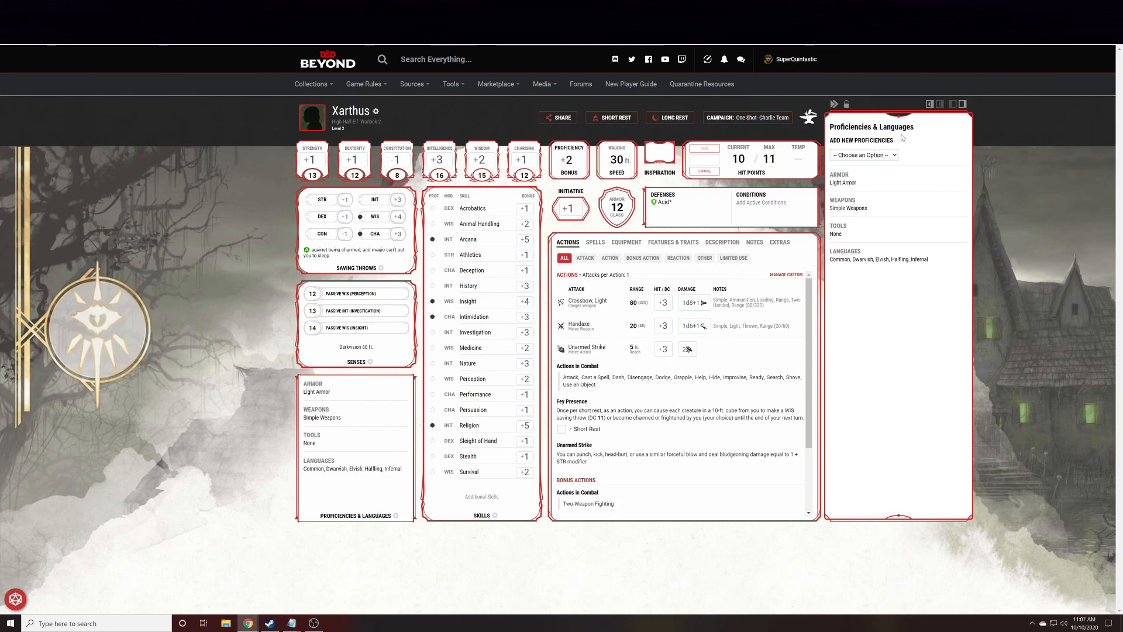
- Read the character's senses details, including the passive checks, Blindsight, Darkvision, Tremorsense and Truesight descriptions
click(317, 298)
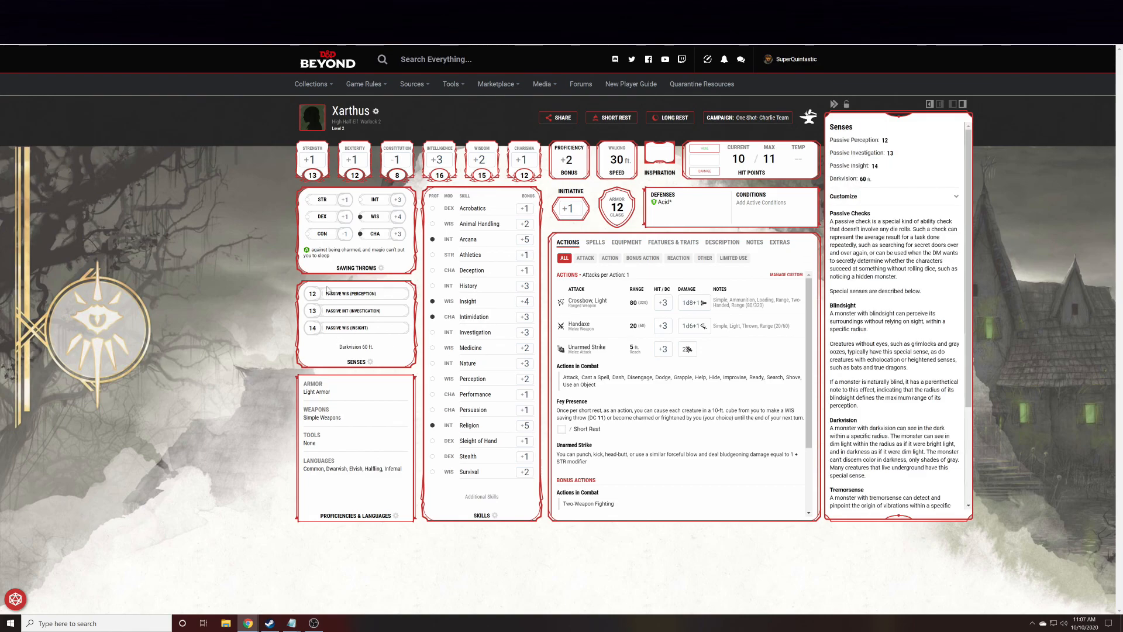
scroll(857, 316, down, 2)
scroll(895, 364, up, 2)
scroll(876, 356, down, 2)
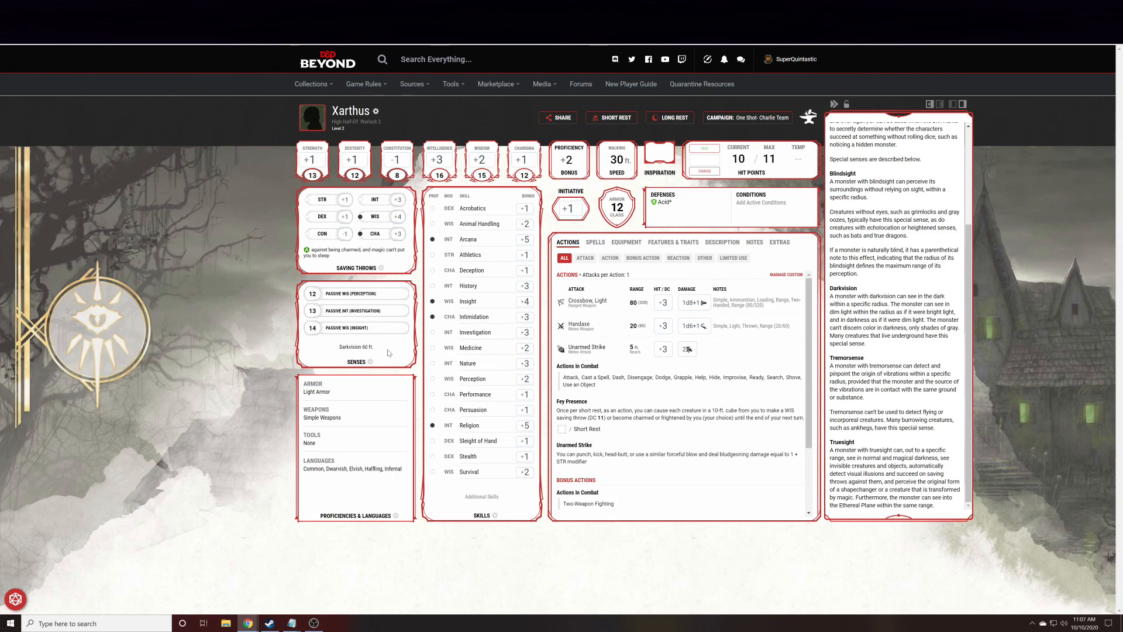
drag(344, 346, 374, 347)
click(341, 346)
scroll(867, 273, up, 2)
scroll(895, 316, down, 1)
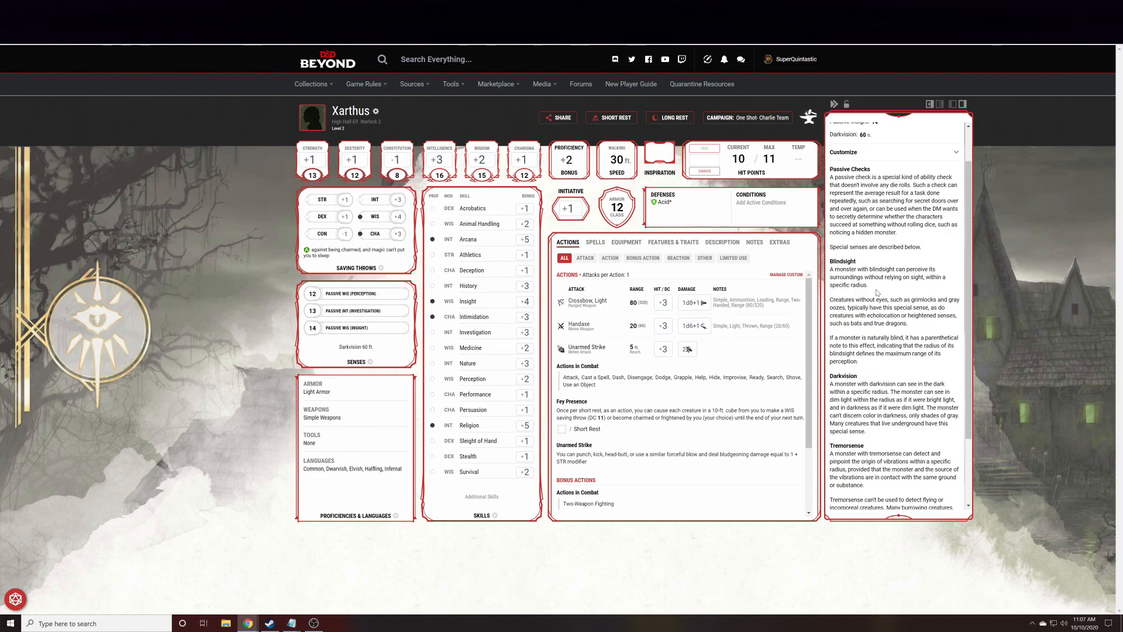
scroll(874, 293, down, 1)
scroll(875, 293, up, 2)
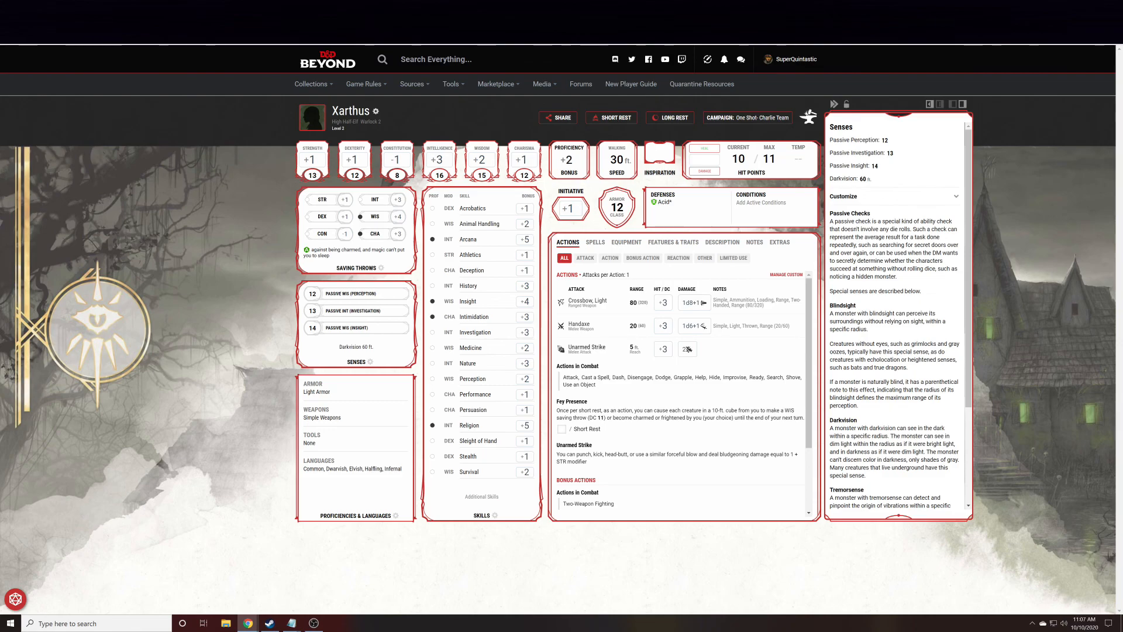
scroll(895, 316, down, 3)
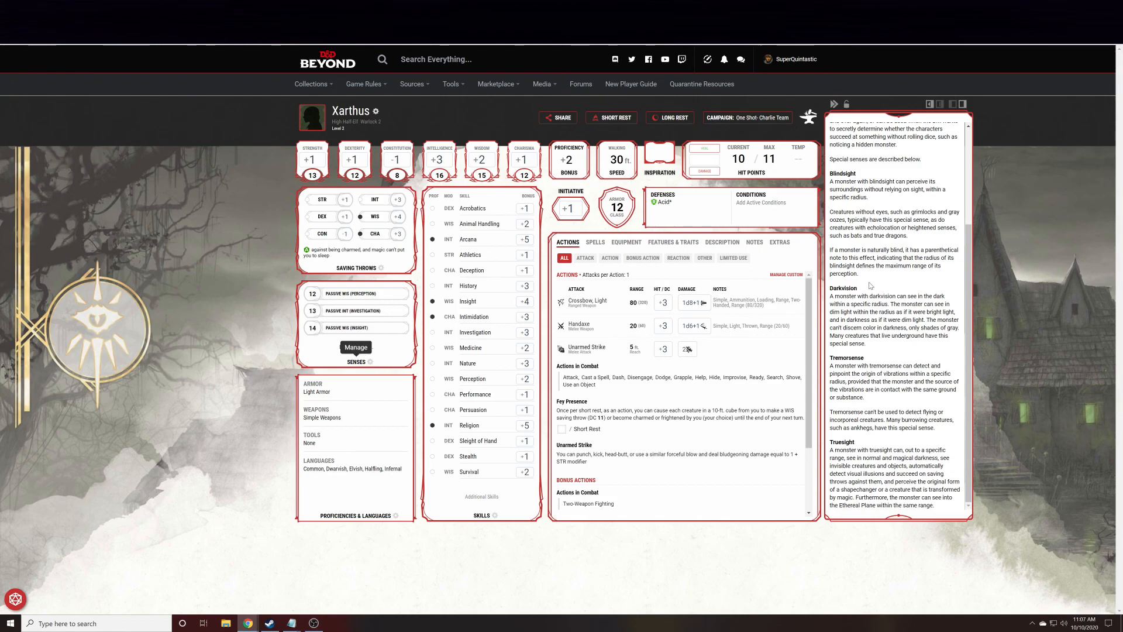
scroll(872, 290, up, 3)
- View the override options for passive scores and special senses, and close the senses details
click(956, 198)
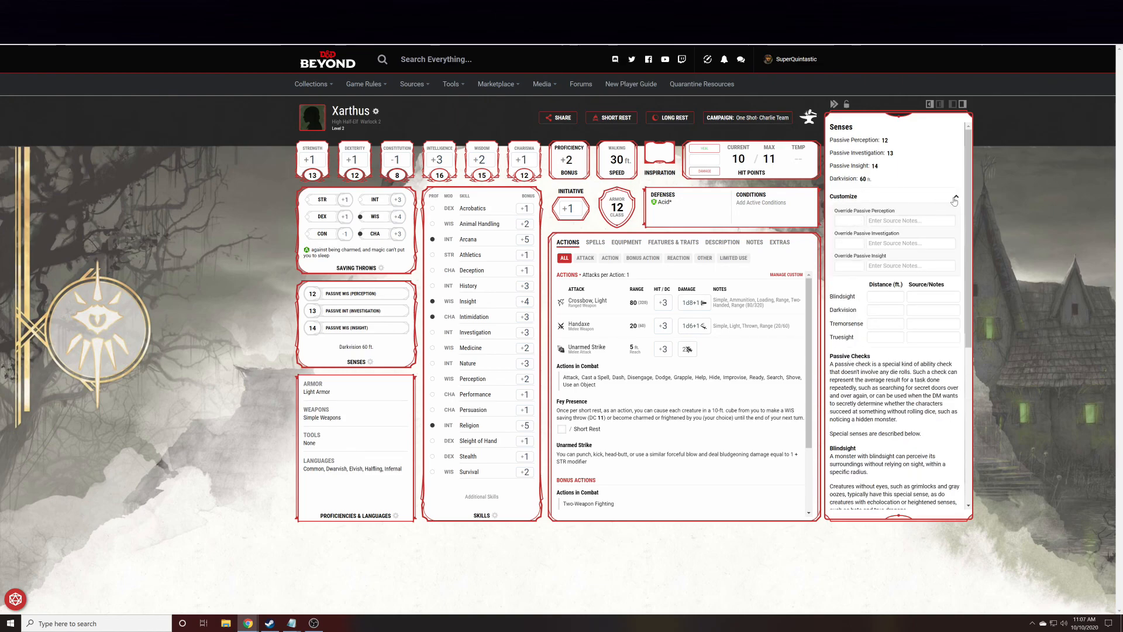
click(956, 197)
click(835, 104)
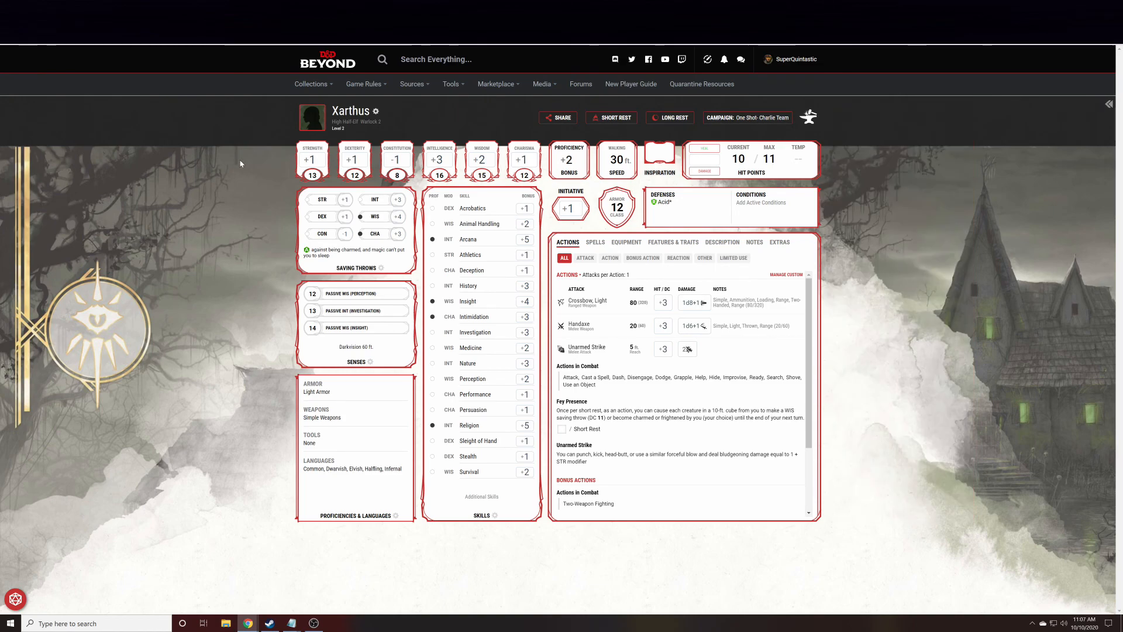